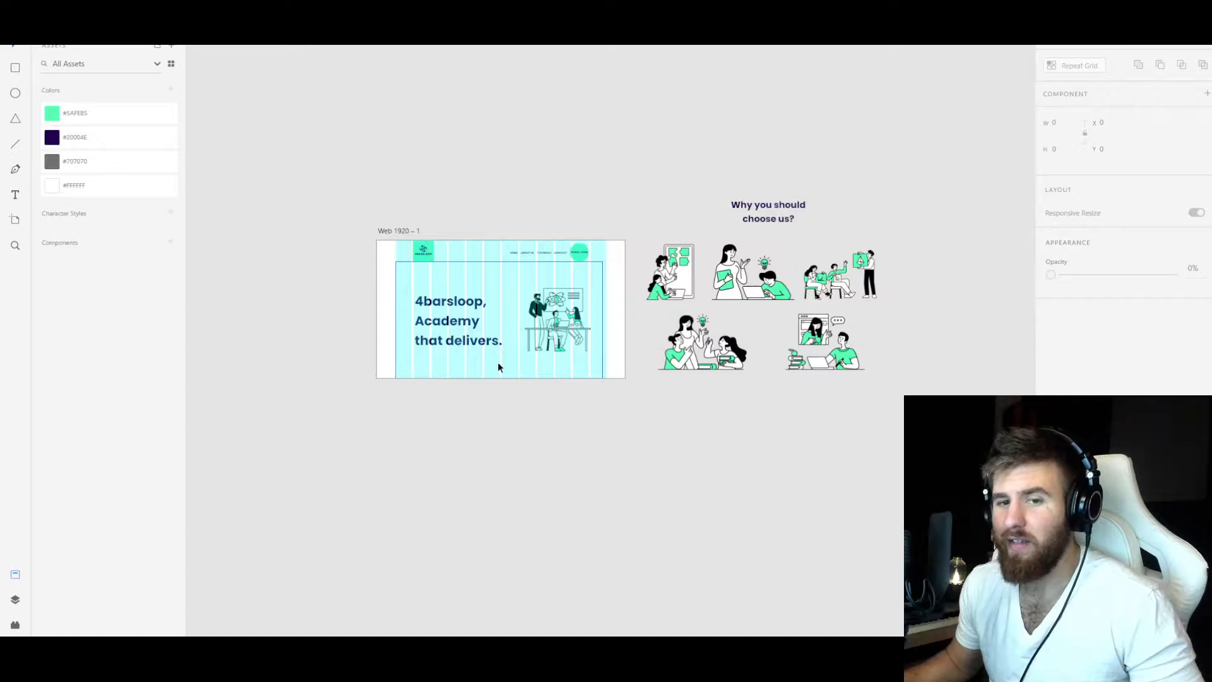
pyautogui.scroll(5, 540, 328)
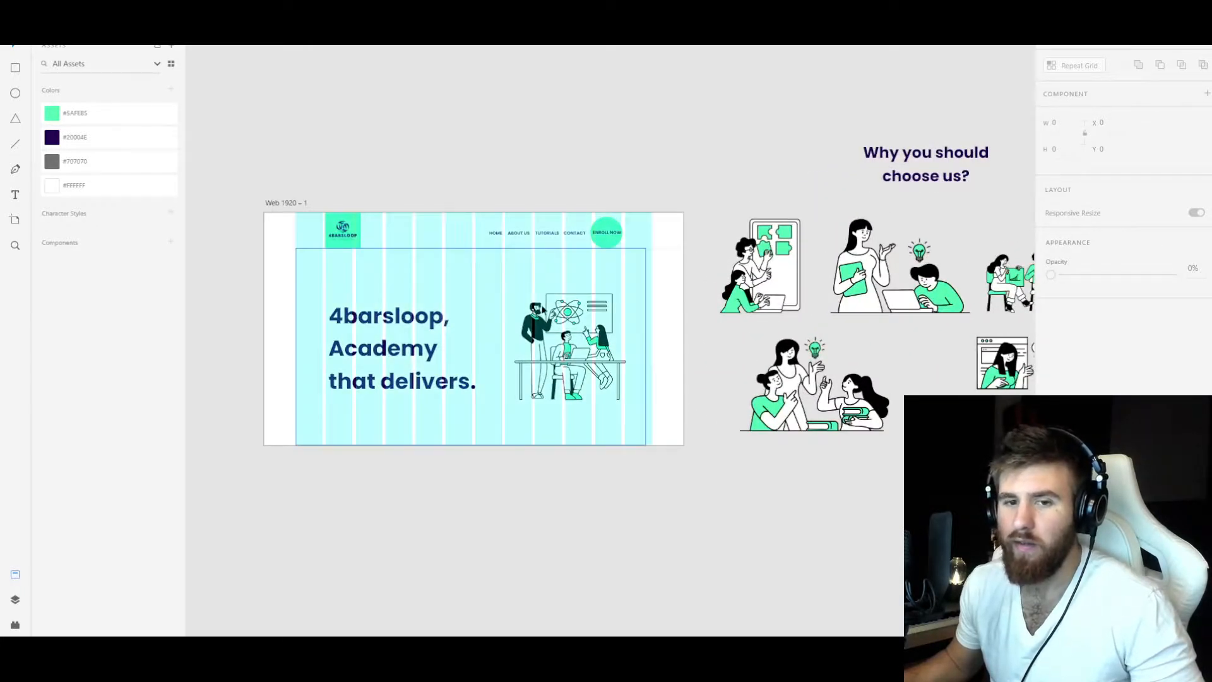
pyautogui.scroll(-2, 525, 375)
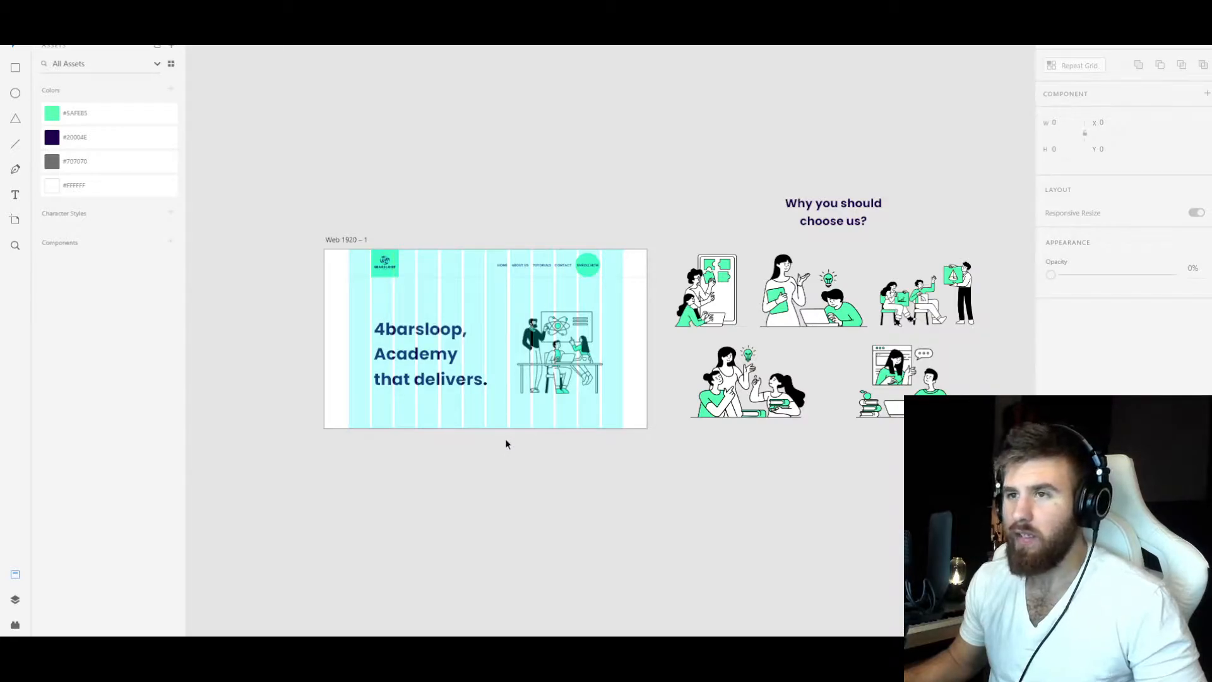
pyautogui.click(679, 318)
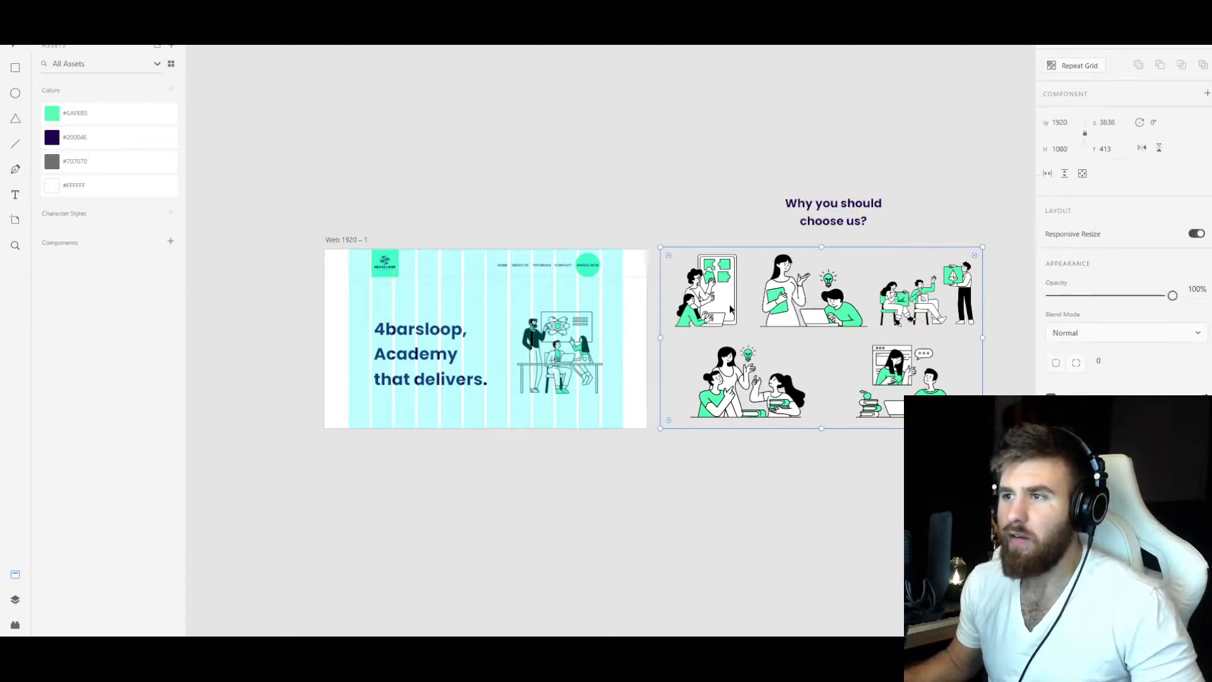
pyautogui.scroll(1, 729, 338)
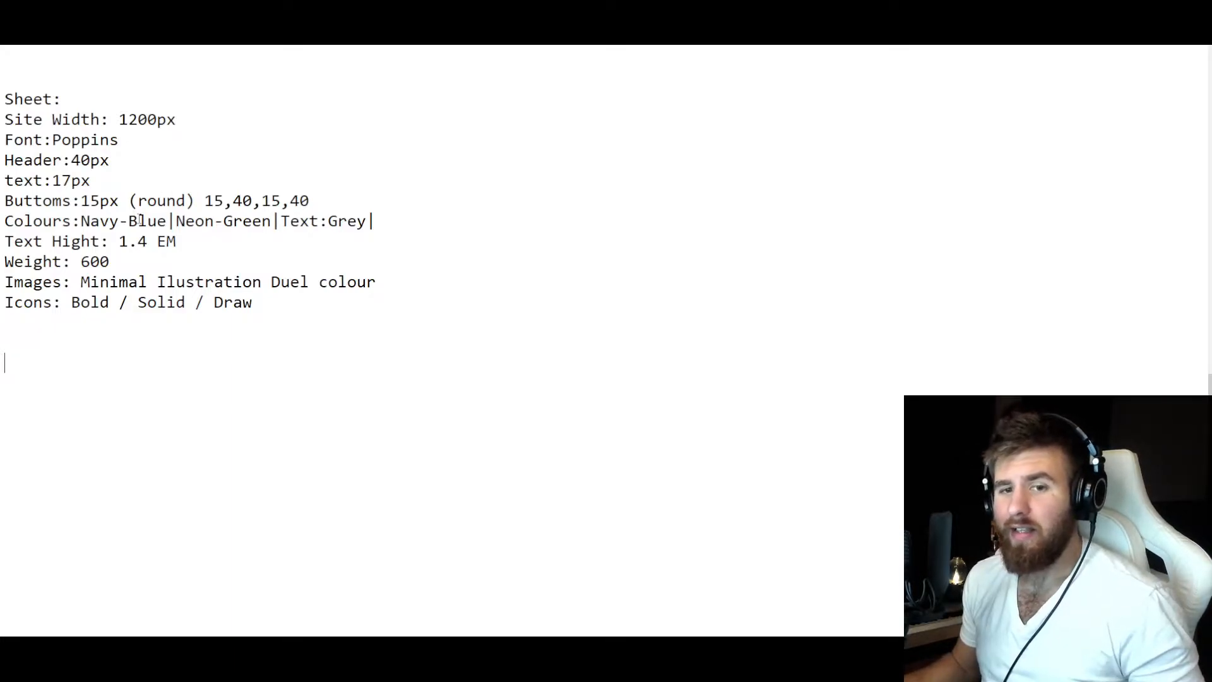
# In the text notes, review the style sheet's site width, font, text sizes, colours, text height, weight and image style line by line.
pyautogui.moveTo(61, 99); pyautogui.dragTo(5, 99)
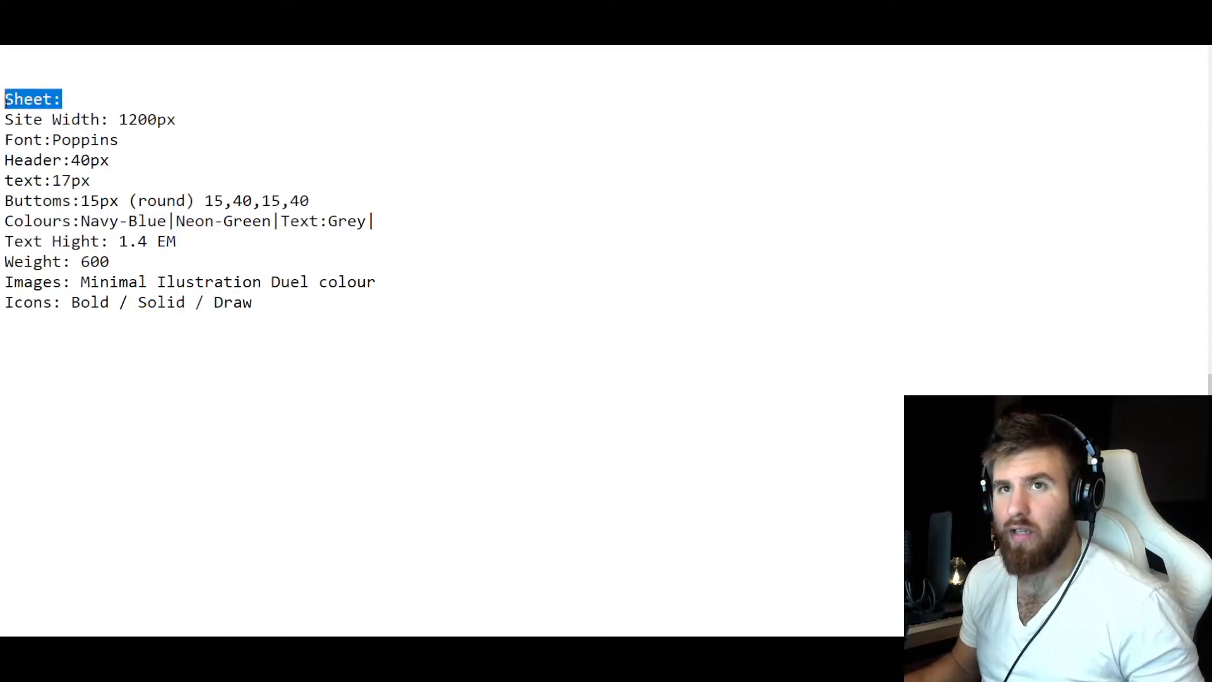
pyautogui.click(138, 124)
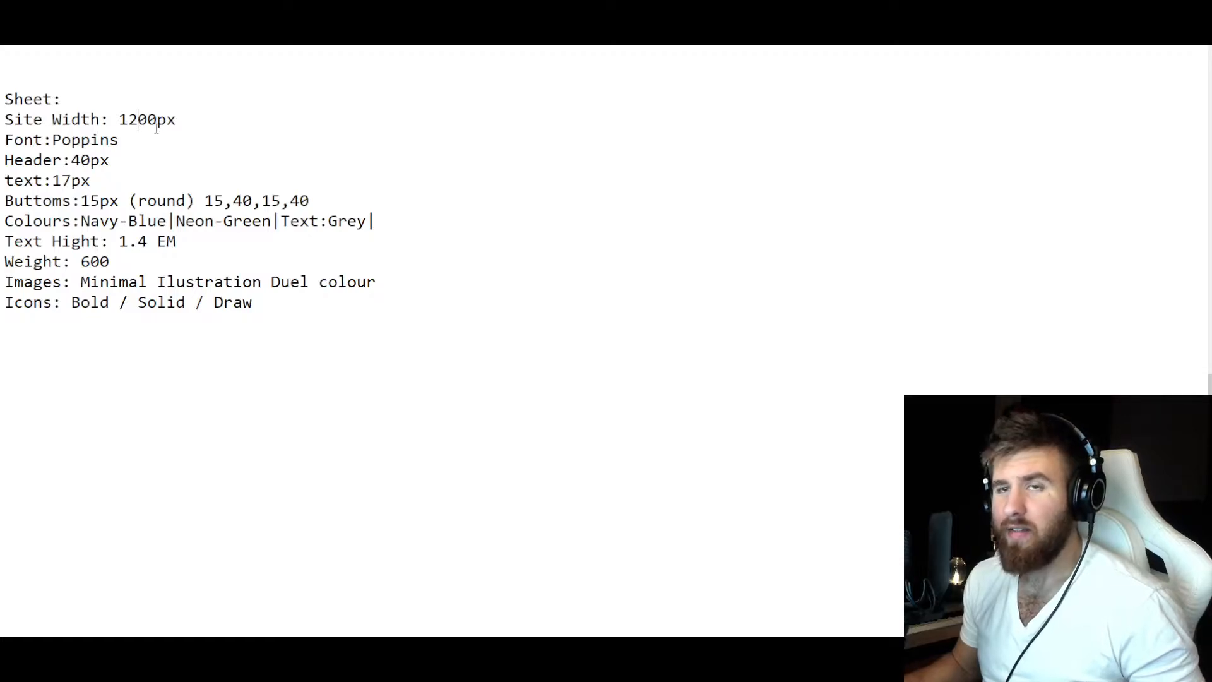
pyautogui.moveTo(179, 121); pyautogui.dragTo(110, 140)
pyautogui.click(16, 122)
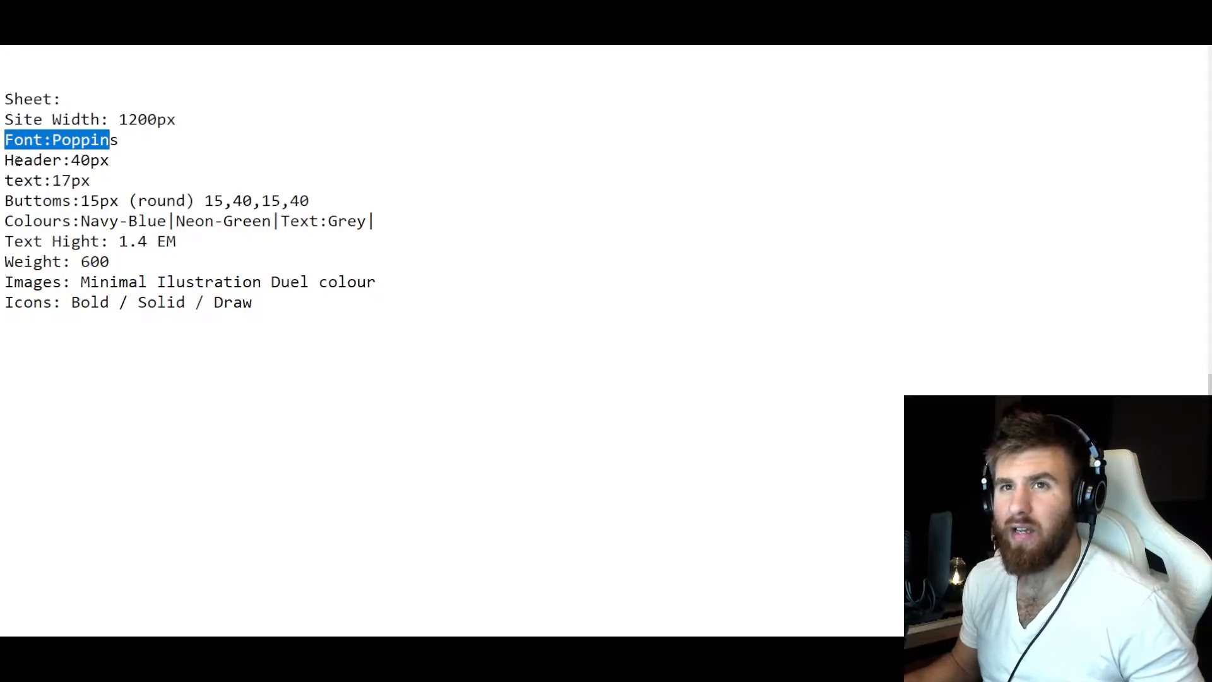
pyautogui.moveTo(7, 160); pyautogui.dragTo(110, 163)
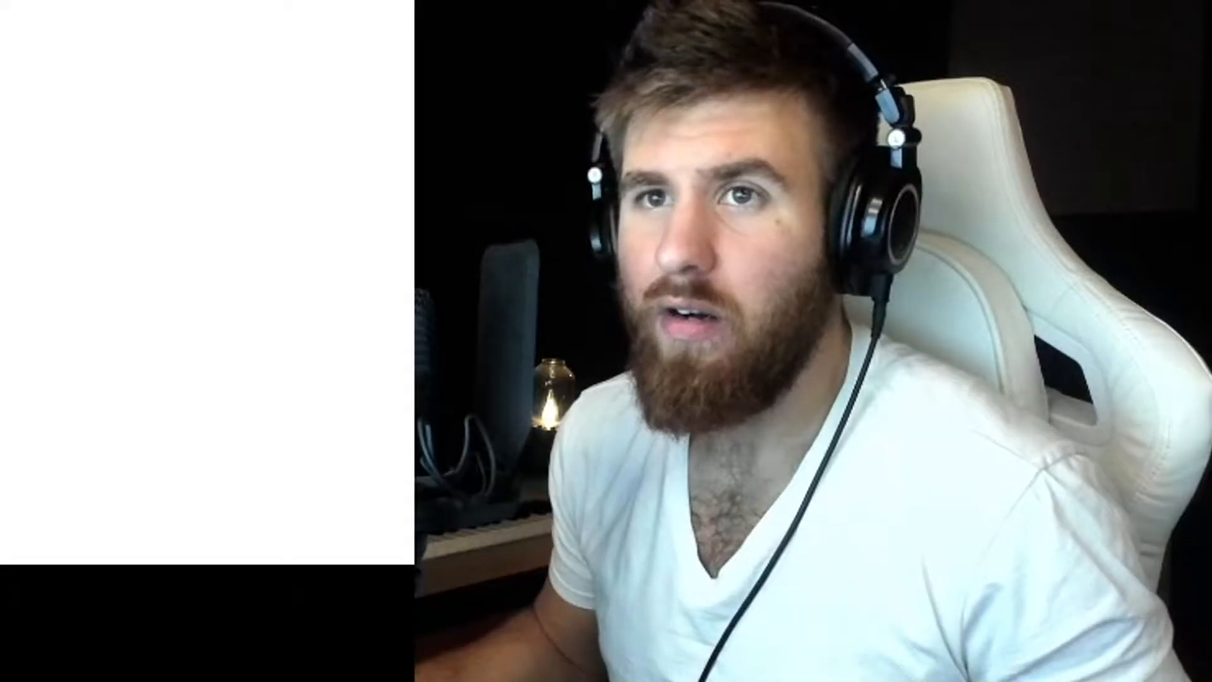
pyautogui.moveTo(22, 100); pyautogui.dragTo(358, 221)
pyautogui.click(41, 214)
pyautogui.click(140, 221)
pyautogui.click(259, 221)
pyautogui.click(359, 221)
pyautogui.moveTo(14, 244); pyautogui.dragTo(178, 242)
pyautogui.click(91, 243)
pyautogui.click(178, 242)
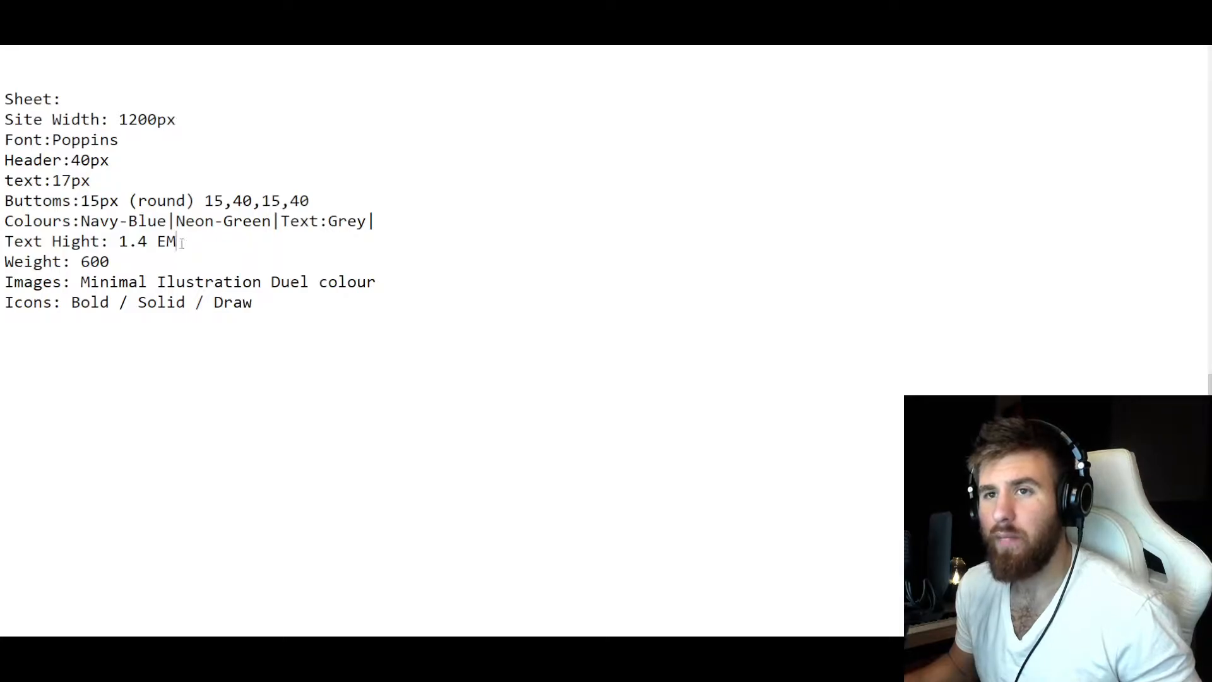
pyautogui.moveTo(63, 262); pyautogui.dragTo(14, 262)
pyautogui.click(110, 263)
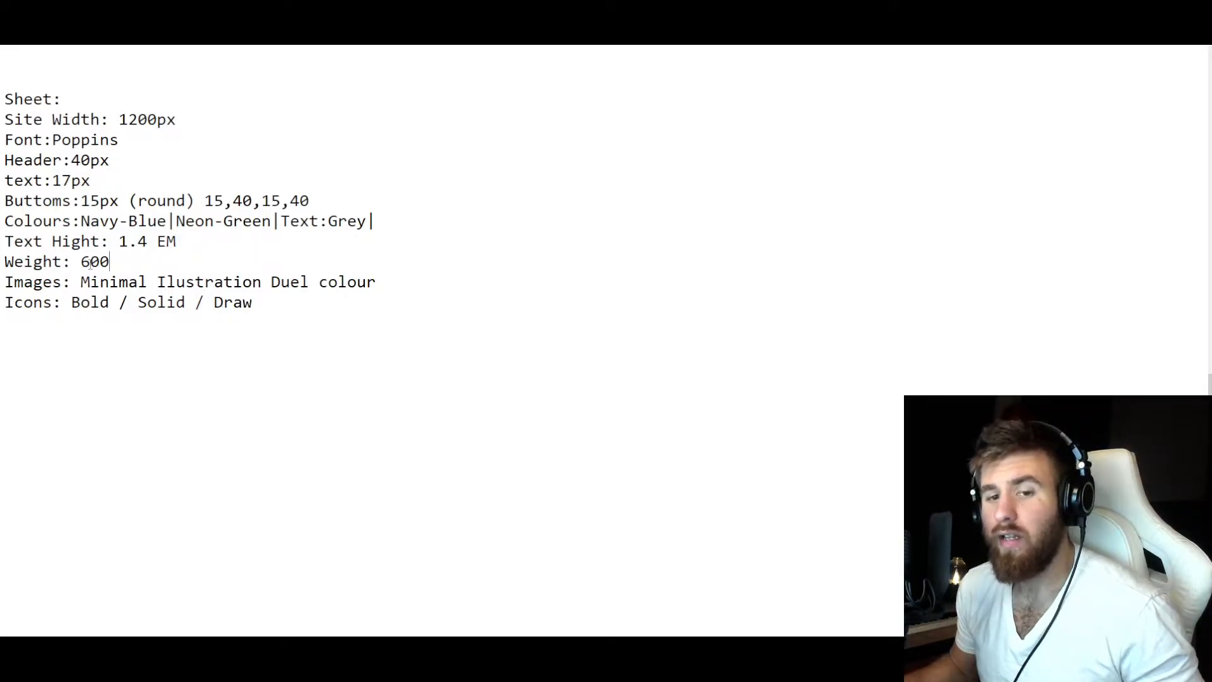
pyautogui.moveTo(110, 262); pyautogui.dragTo(80, 261)
pyautogui.click(85, 264)
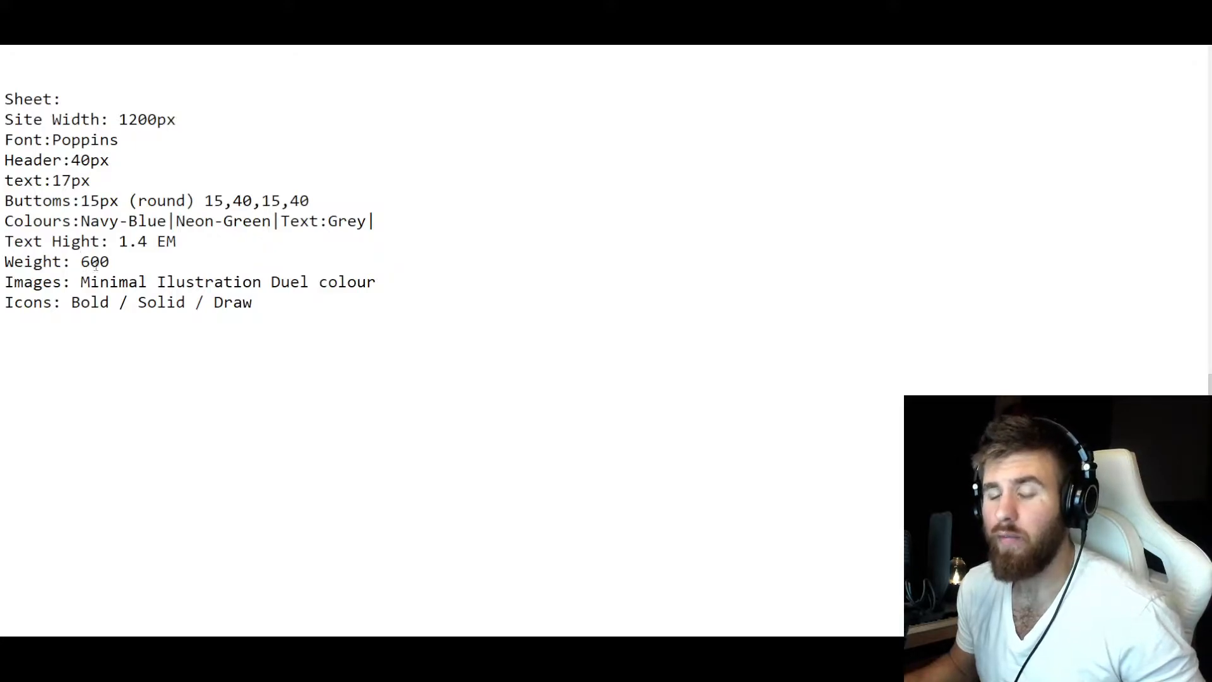
pyautogui.moveTo(5, 283); pyautogui.dragTo(384, 283)
pyautogui.click(53, 285)
pyautogui.click(222, 282)
pyautogui.moveTo(262, 282); pyautogui.dragTo(379, 283)
# Mark Bold with an asterisk as the chosen icon style in the style sheet's Icons line.
pyautogui.click(167, 302)
pyautogui.moveTo(109, 303); pyautogui.dragTo(253, 303)
pyautogui.click(109, 305)
pyautogui.moveTo(109, 306); pyautogui.dragTo(71, 304)
pyautogui.press('Right')
pyautogui.write('*')
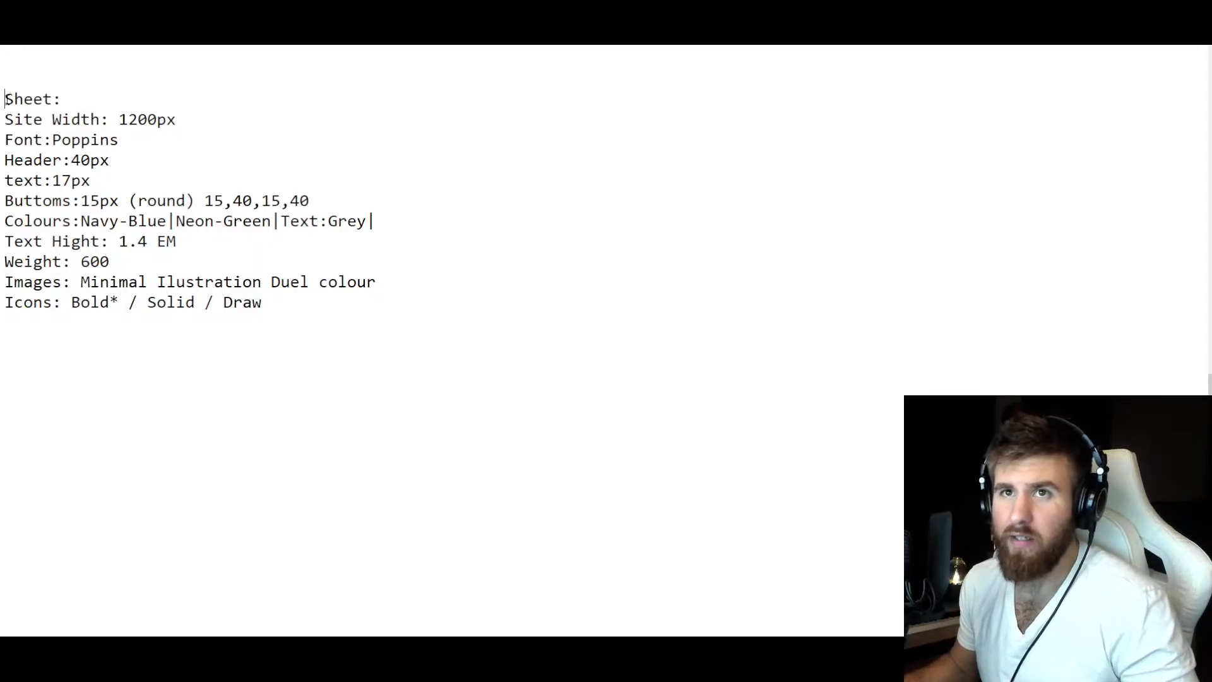
pyautogui.moveTo(5, 99); pyautogui.dragTo(262, 360)
pyautogui.click(266, 320)
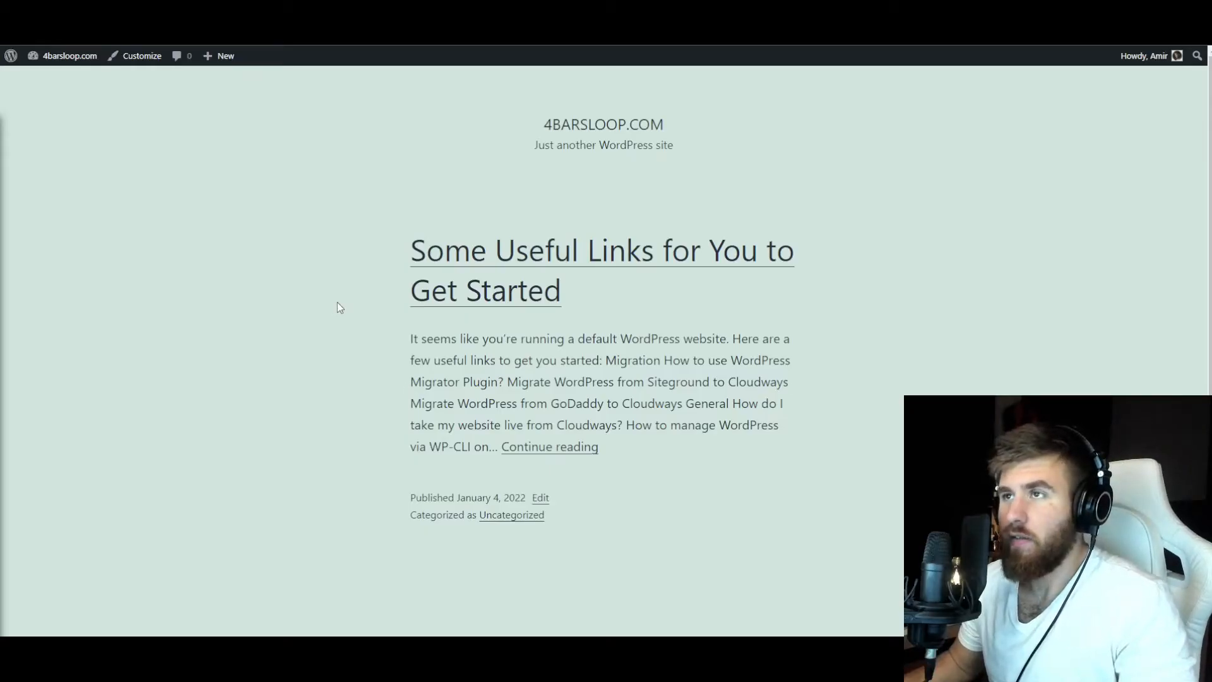
# Switch to the 4barsloop.com WordPress site and look over the default front page's heading, post text and metadata.
pyautogui.moveTo(647, 230); pyautogui.dragTo(449, 133)
pyautogui.moveTo(687, 491); pyautogui.dragTo(351, 134)
pyautogui.click(352, 134)
pyautogui.moveTo(718, 425); pyautogui.dragTo(385, 133)
pyautogui.click(384, 133)
pyautogui.moveTo(730, 514); pyautogui.dragTo(364, 118)
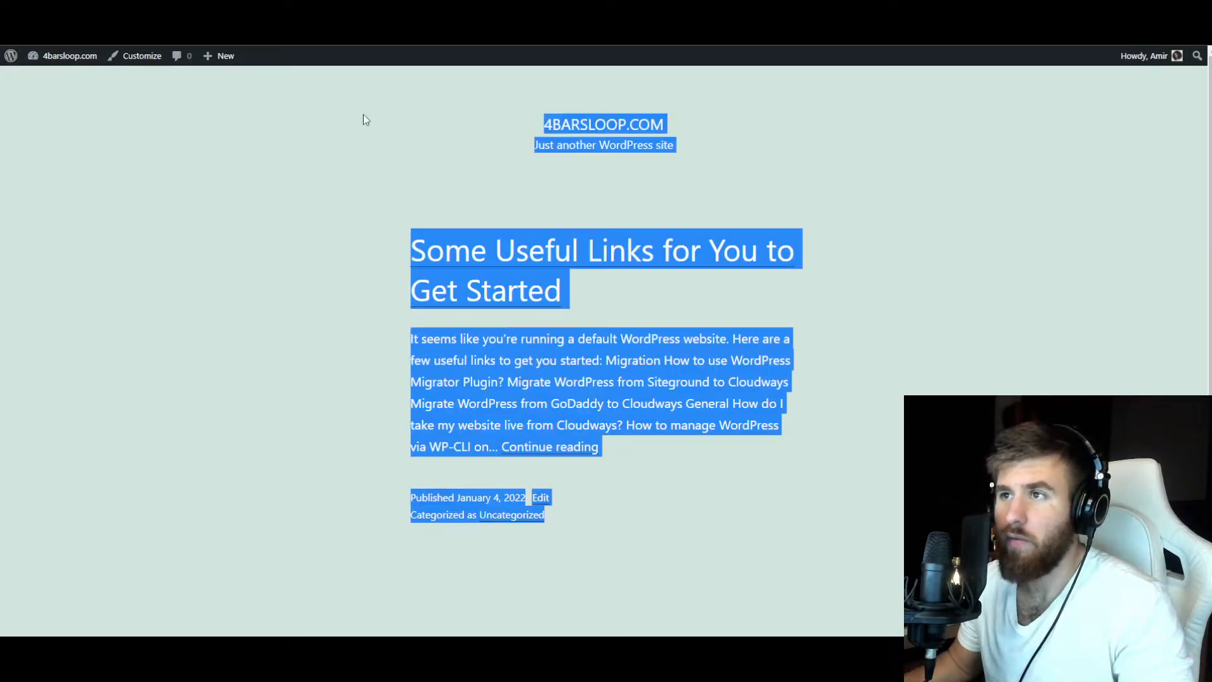
pyautogui.click(364, 169)
pyautogui.moveTo(652, 522); pyautogui.dragTo(355, 124)
pyautogui.click(362, 198)
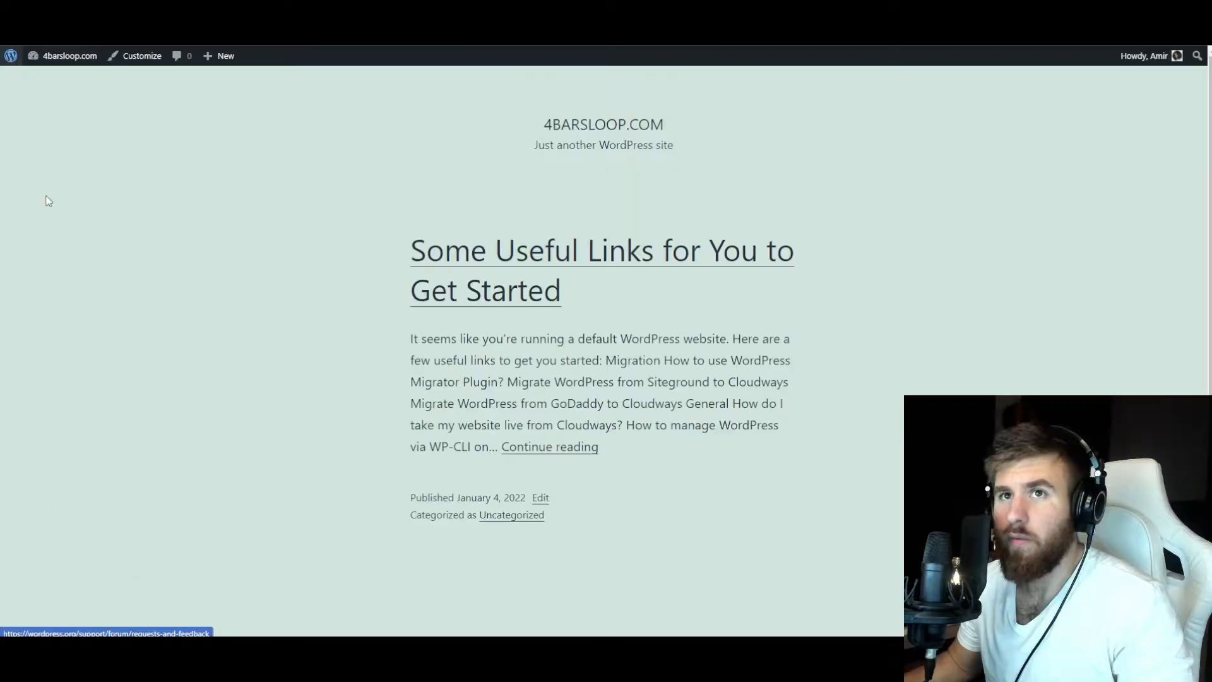
# Go to the WordPress administration area, set the permalink structure to Post name and save it.
pyautogui.click(9, 58)
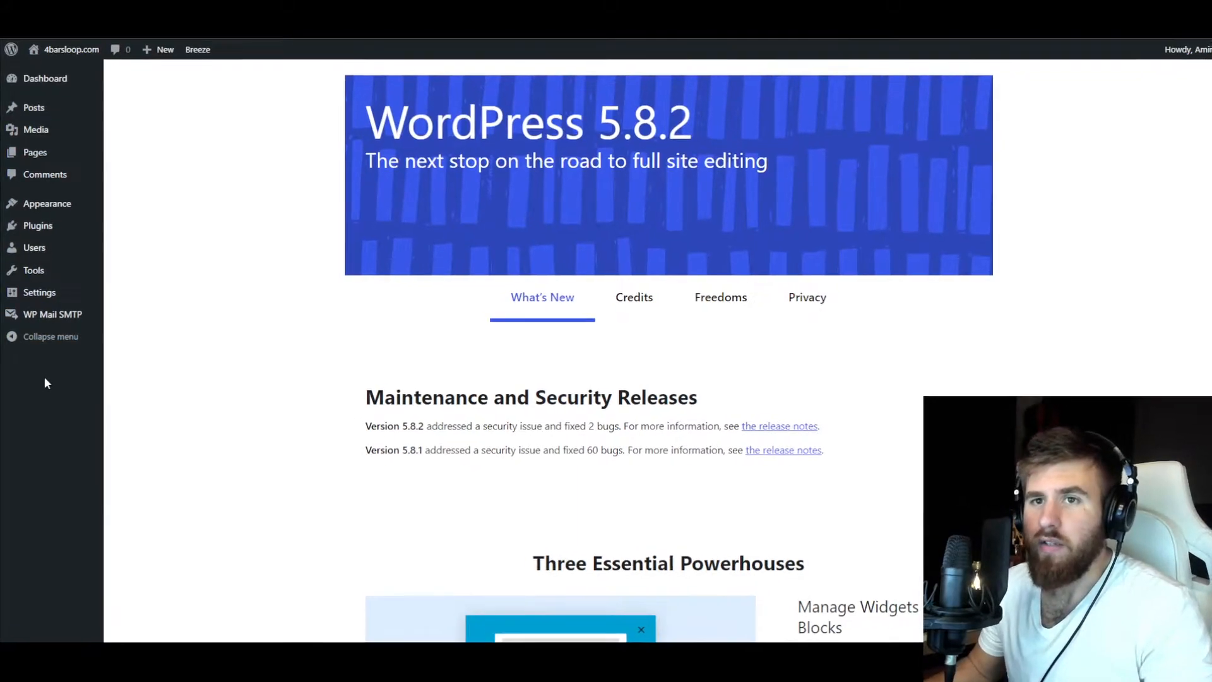
pyautogui.moveTo(42, 297)
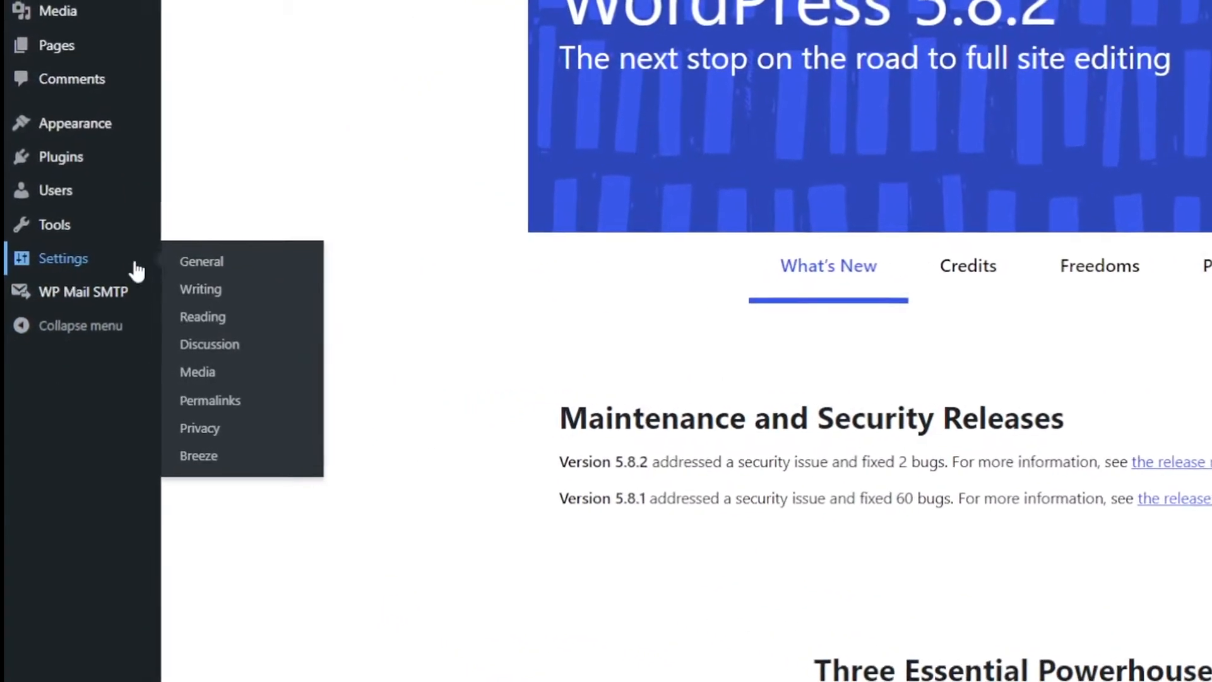
pyautogui.click(257, 422)
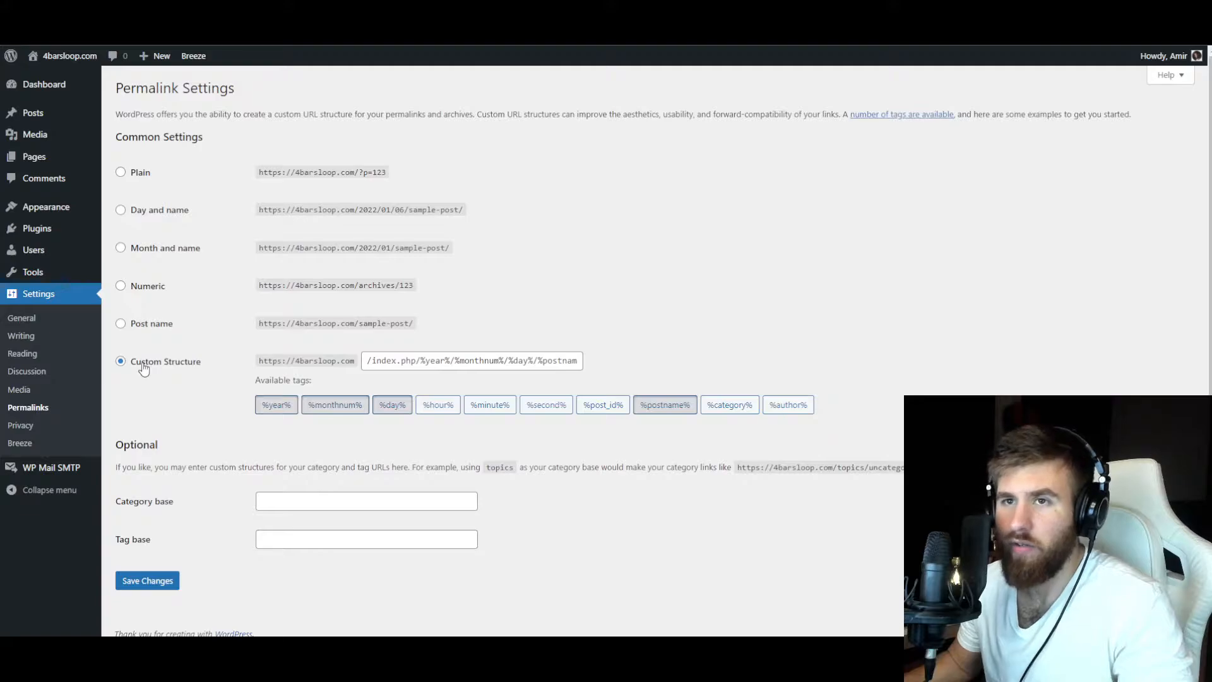
pyautogui.click(140, 324)
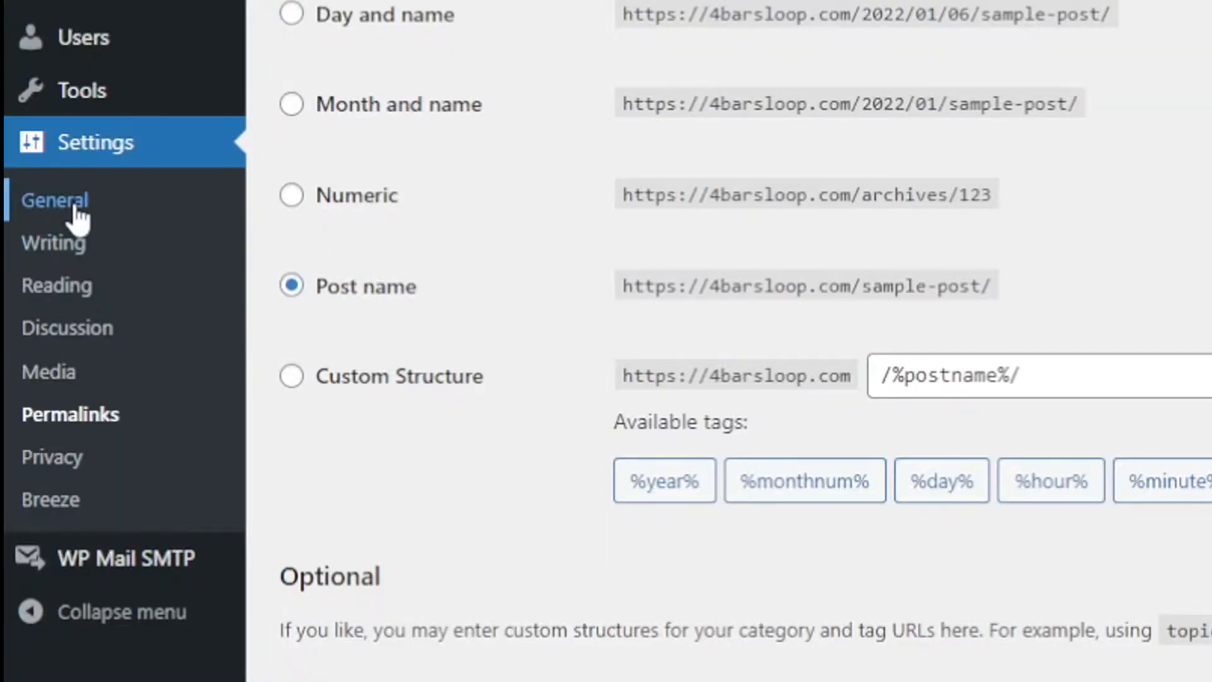
# Set the site title to 4barsloop with an empty tagline in the general settings, and save them.
pyautogui.click(76, 212)
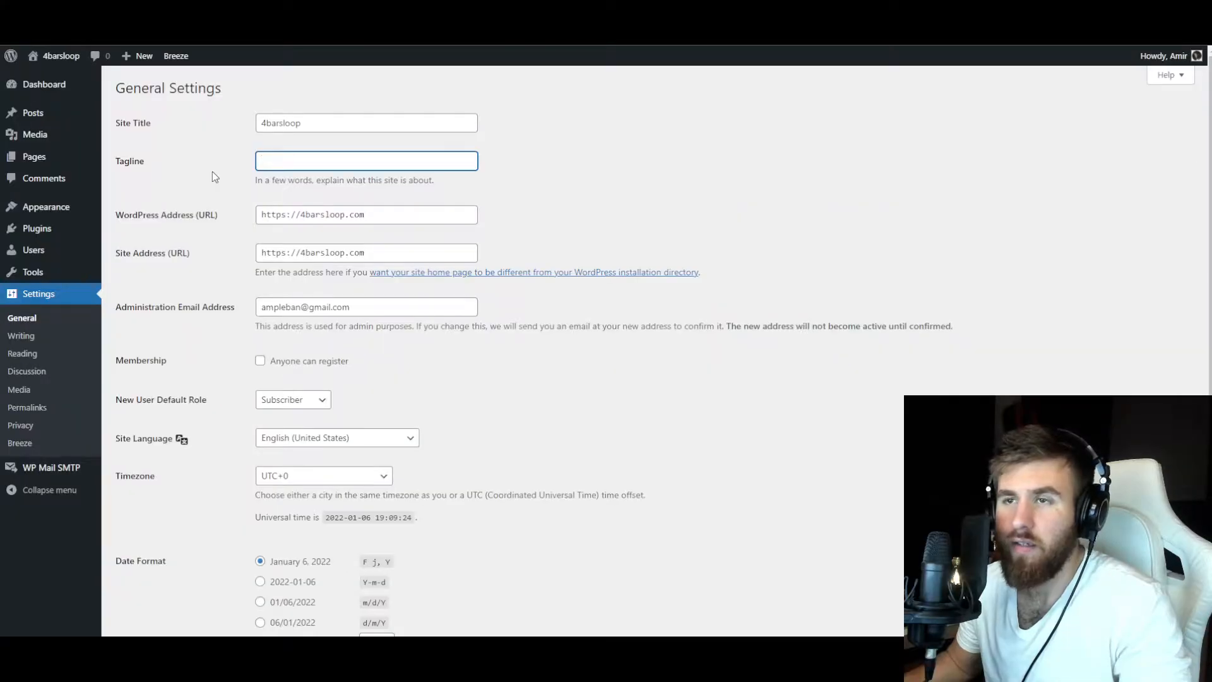
pyautogui.scroll(-4, 213, 172)
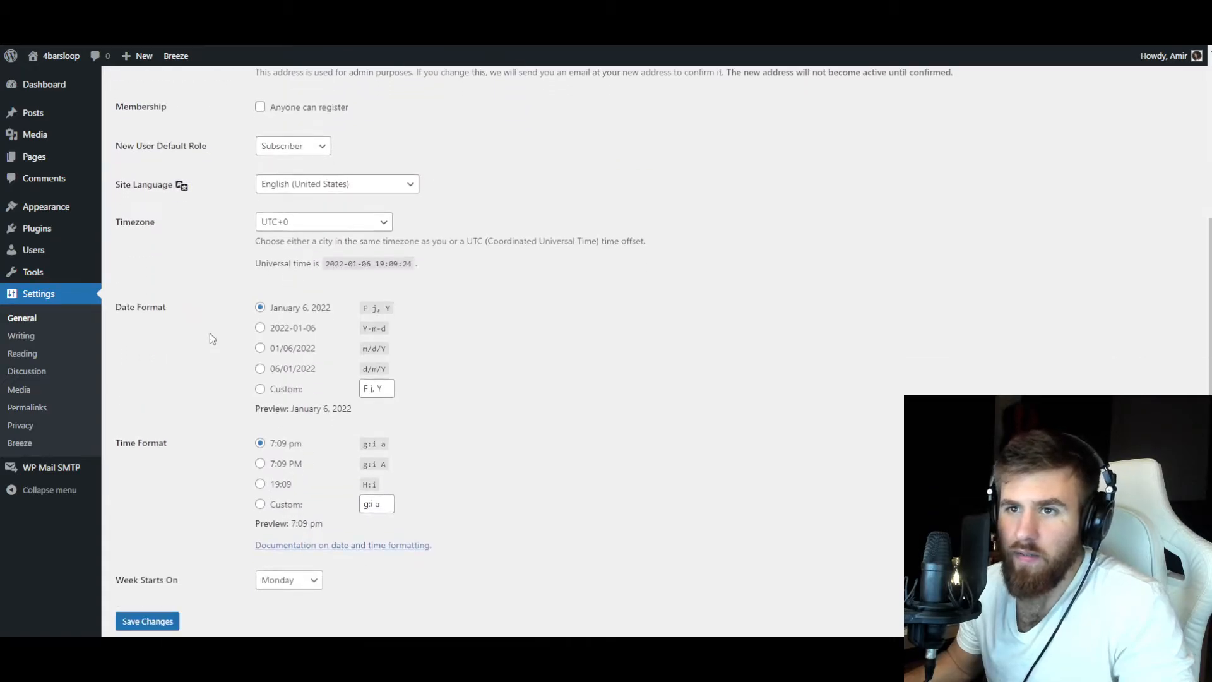
pyautogui.scroll(-1, 211, 298)
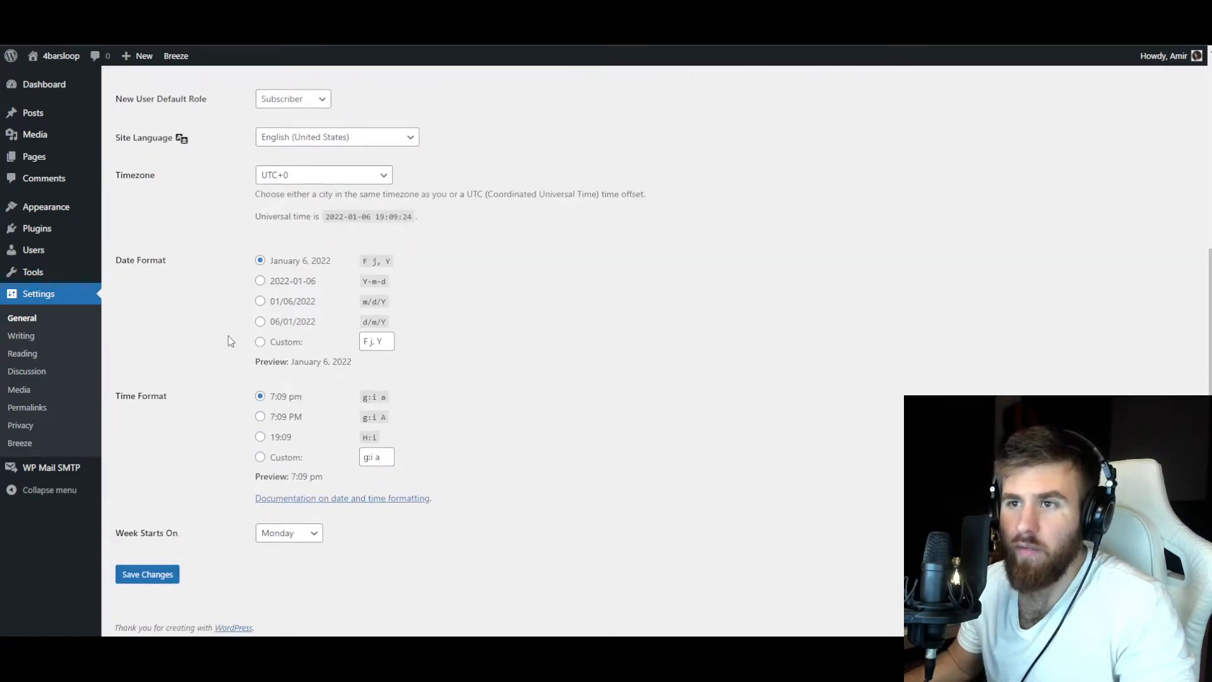
pyautogui.click(146, 576)
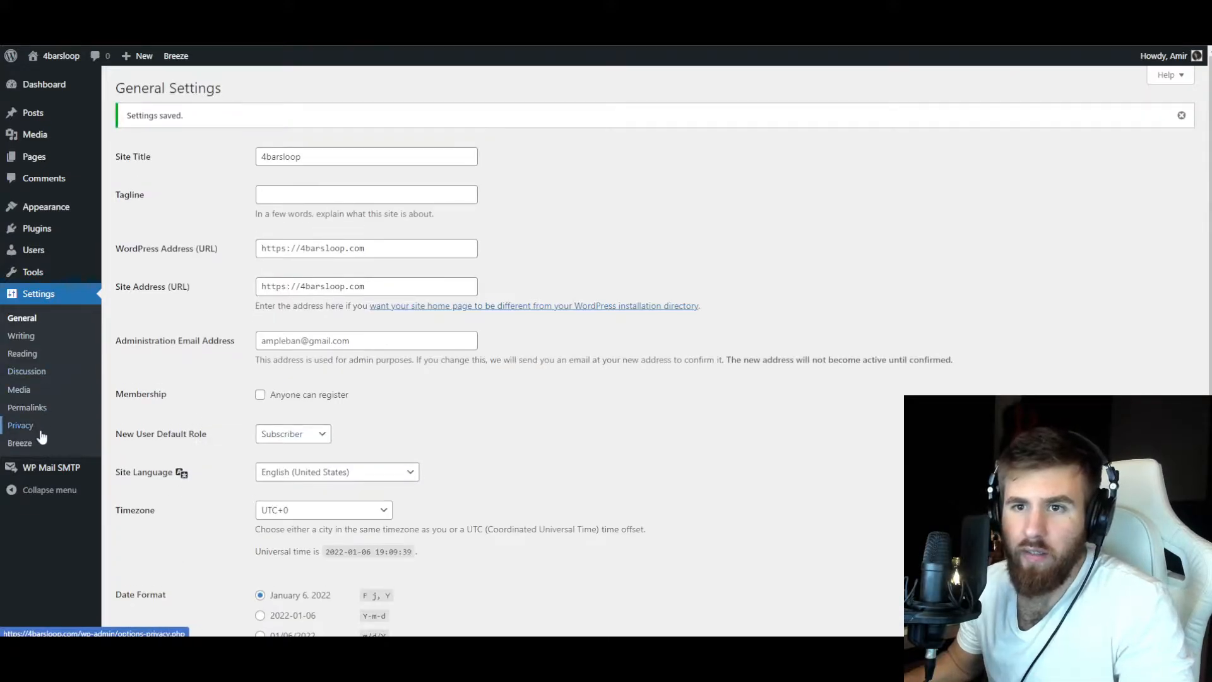
# Create the site's first navigation menu and name it Menu.
pyautogui.moveTo(39, 206)
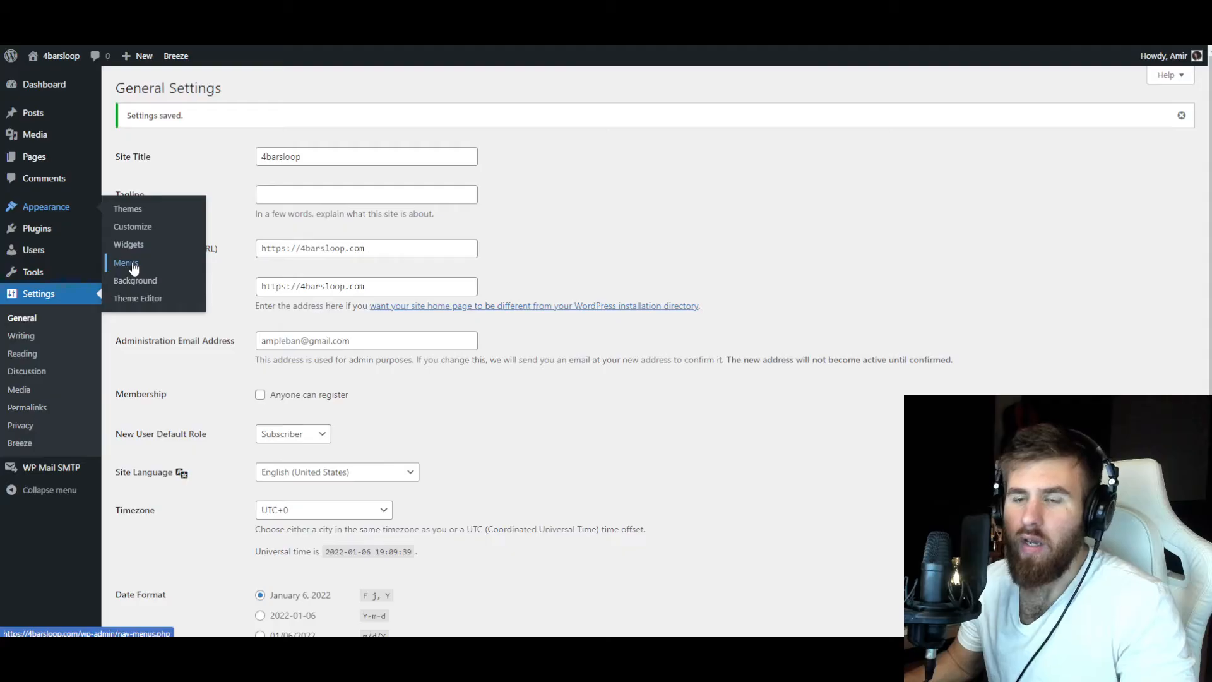
pyautogui.click(291, 222)
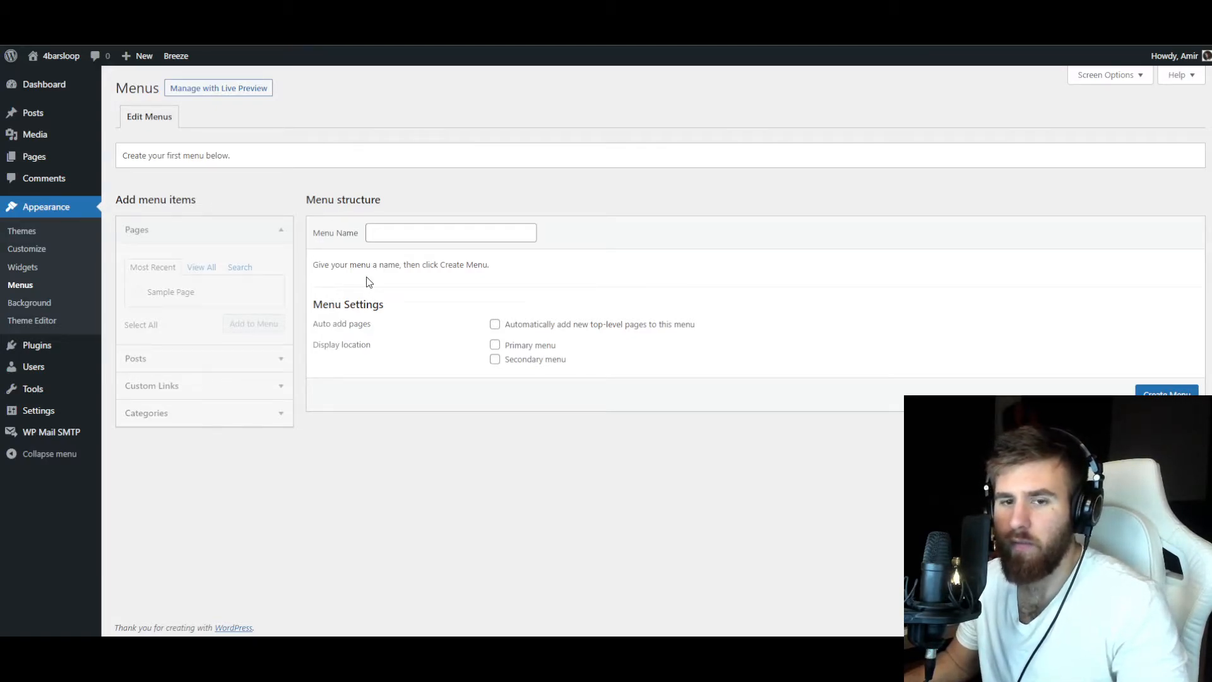
pyautogui.click(369, 234)
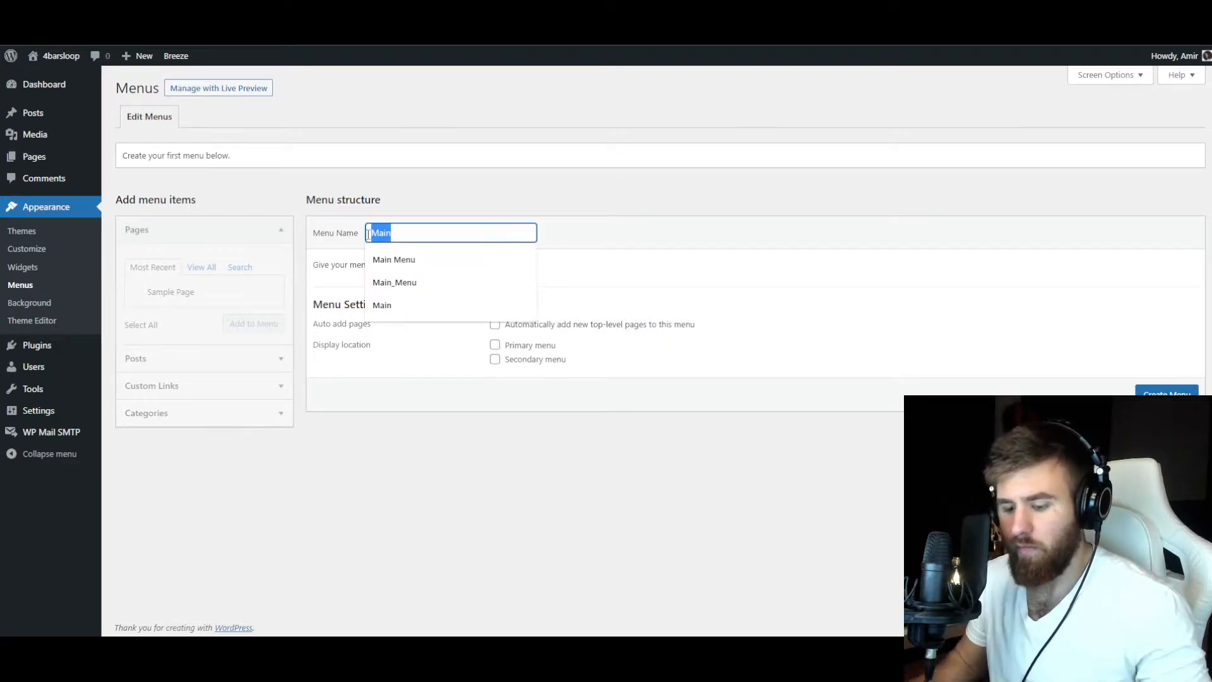
pyautogui.write('Menu')
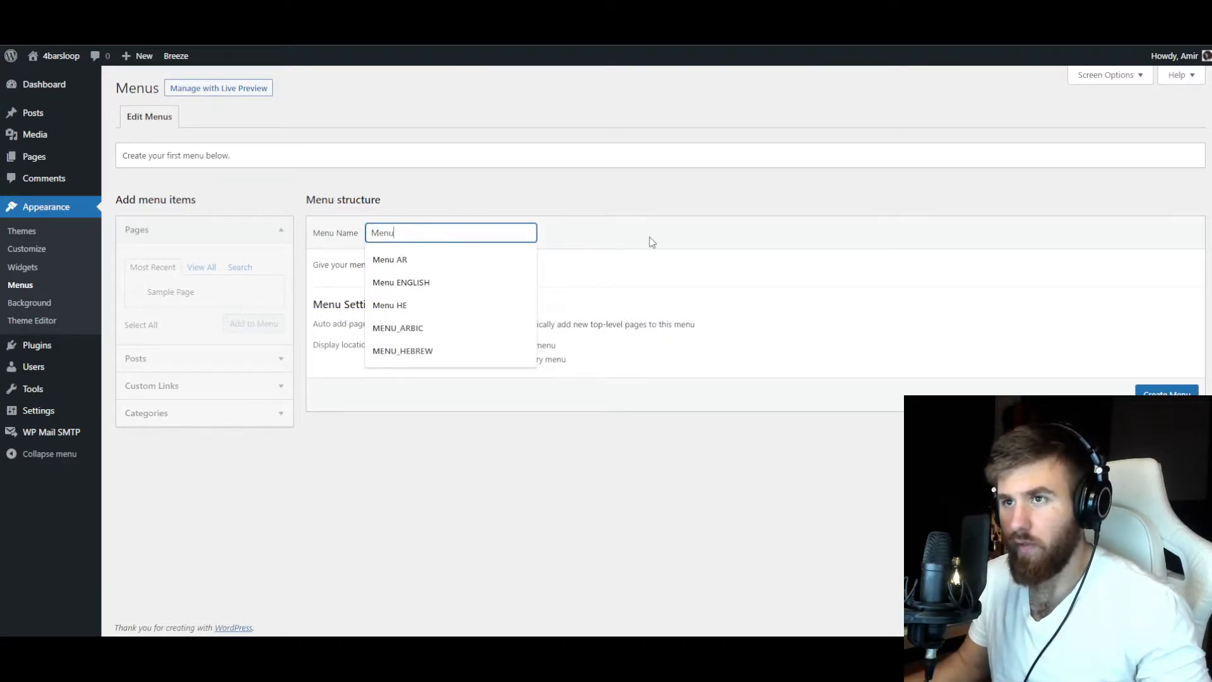
pyautogui.click(653, 242)
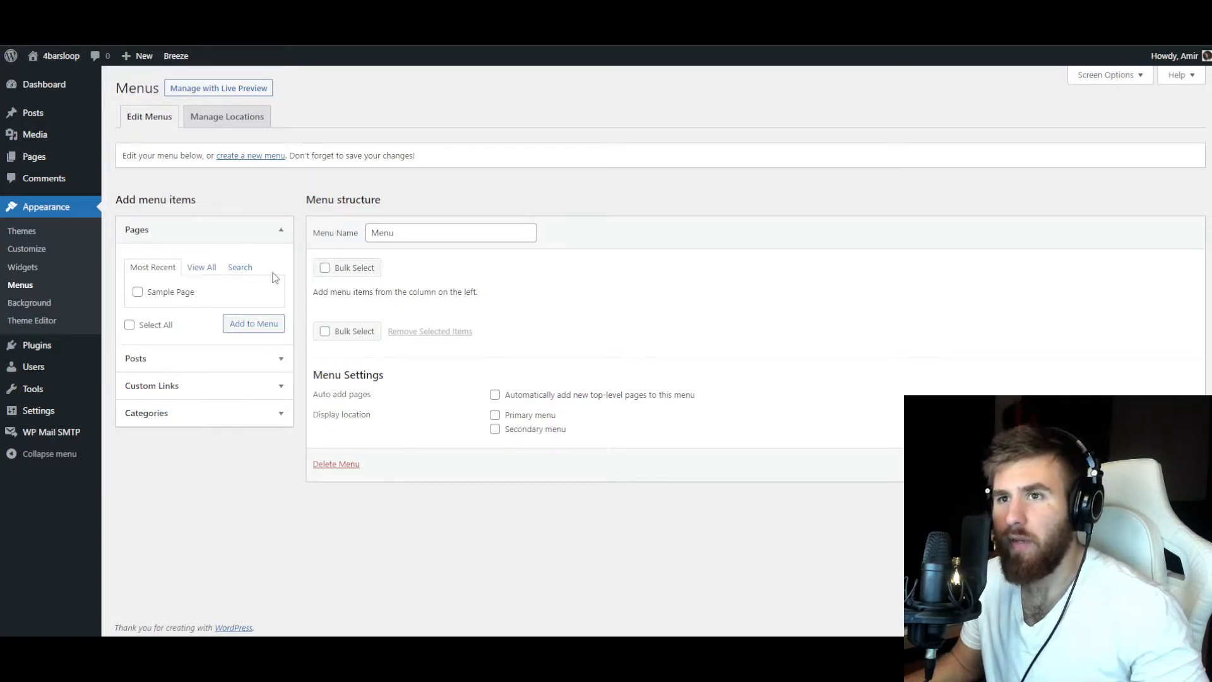
# Add a new page titled Home and publish it.
pyautogui.moveTo(65, 162)
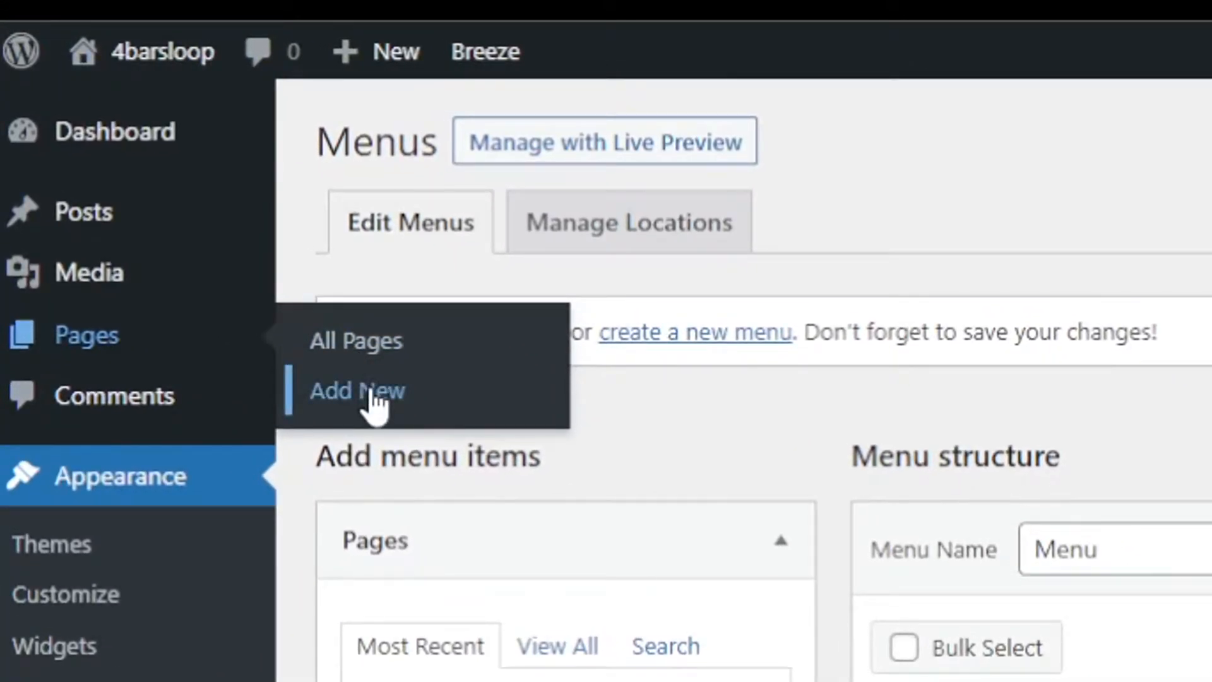
pyautogui.click(373, 393)
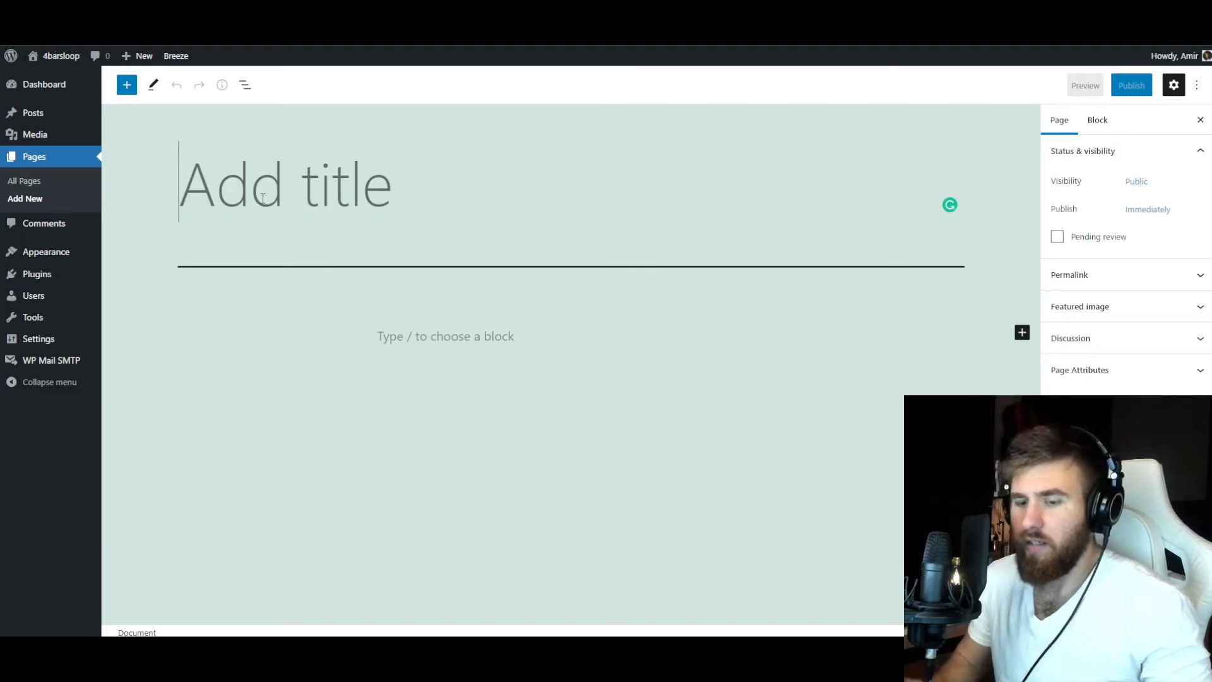
pyautogui.write('Home')
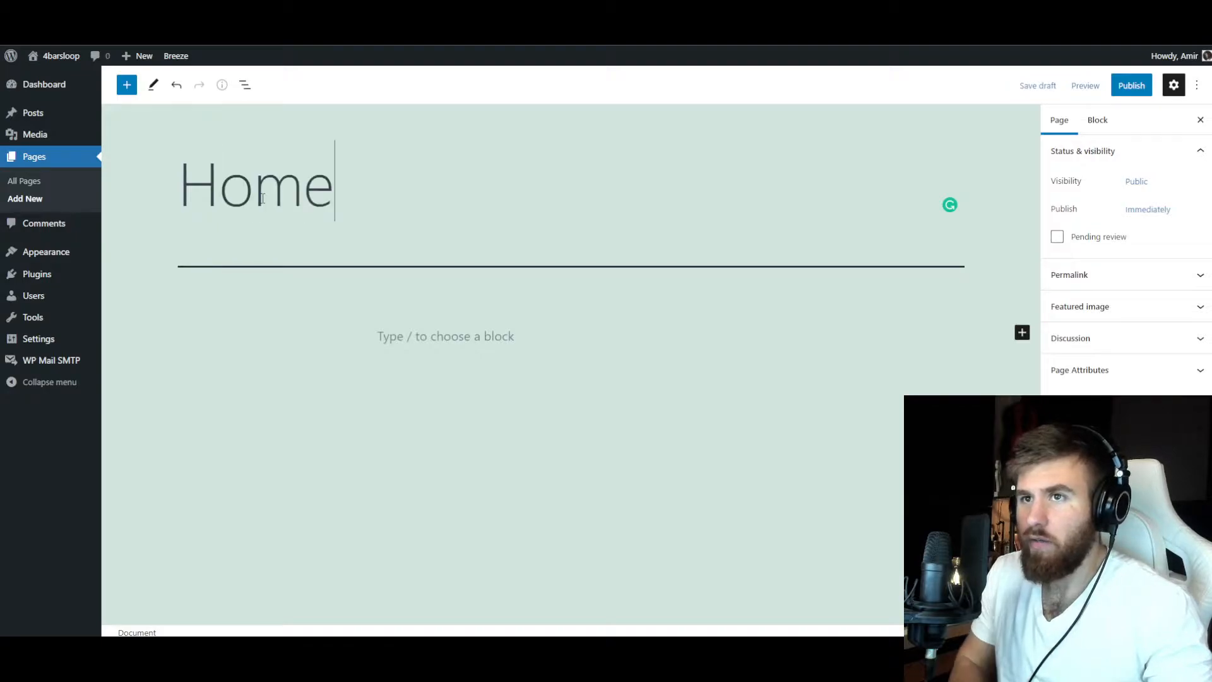
pyautogui.click(1131, 85)
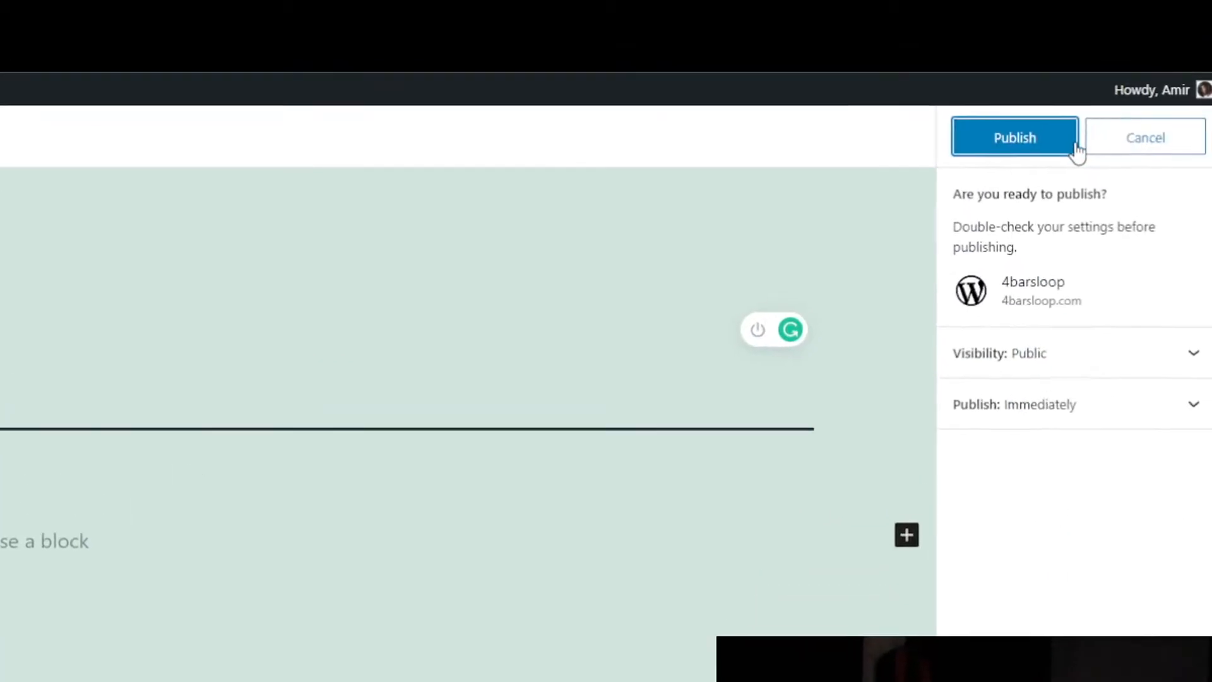
pyautogui.click(1036, 145)
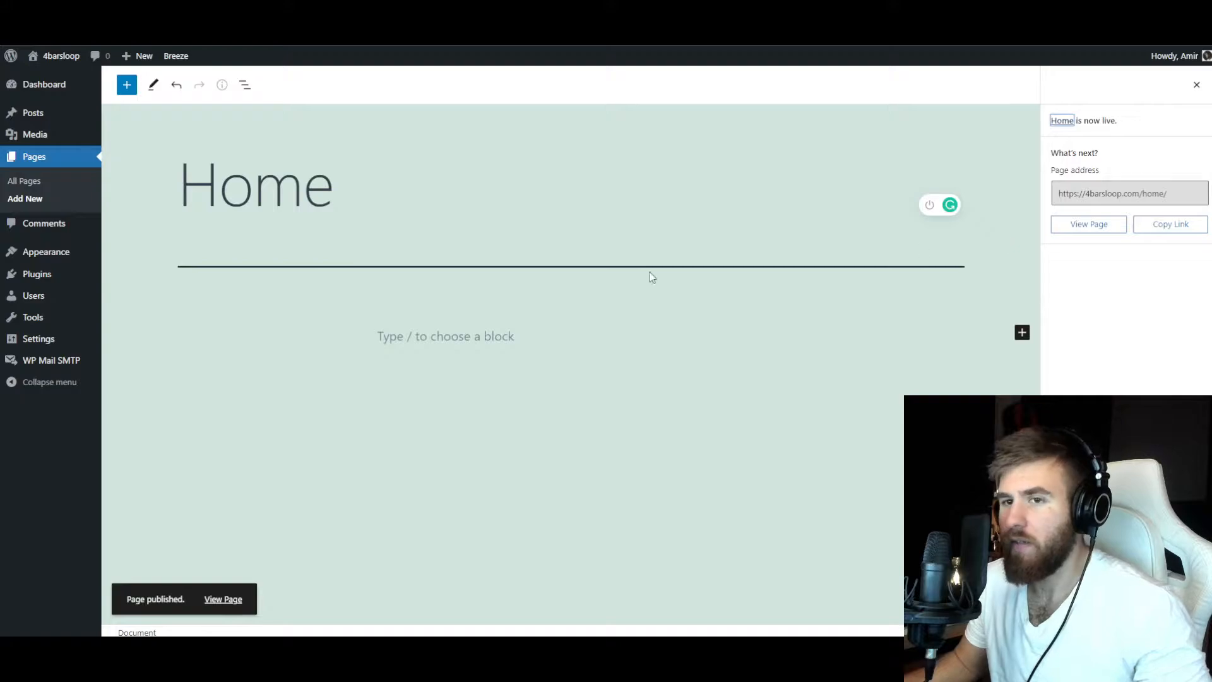
# Add the Home page as the first item of the site's navigation menu.
pyautogui.moveTo(42, 259)
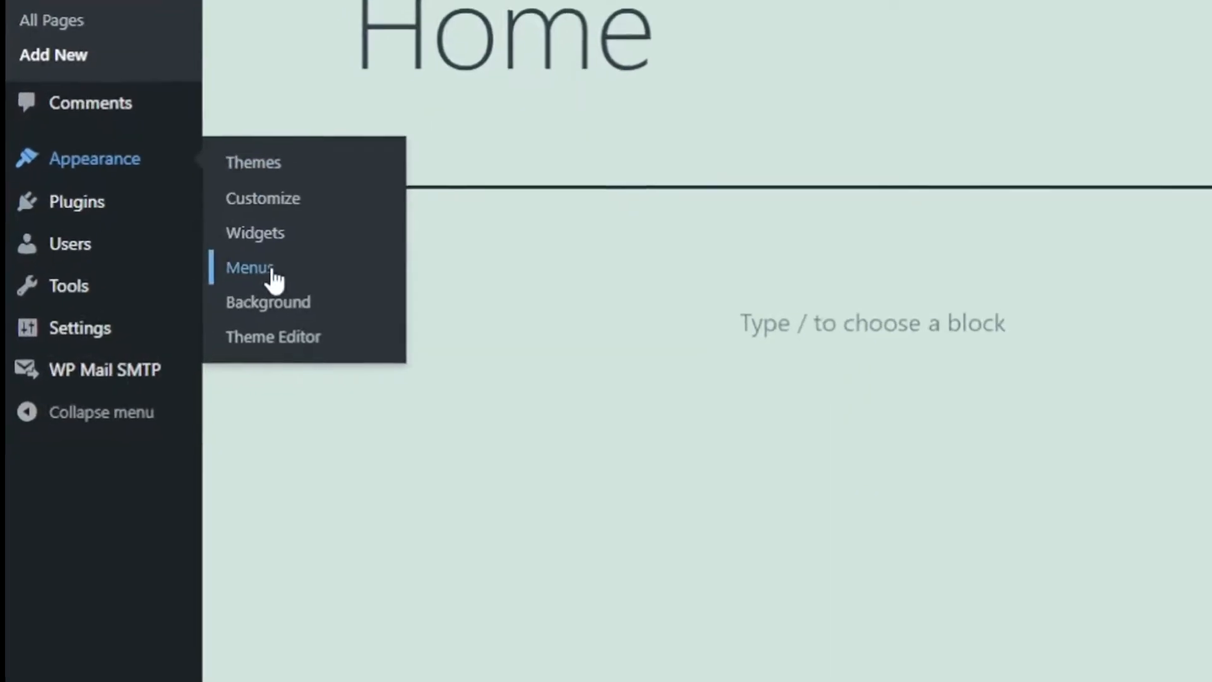
pyautogui.click(157, 298)
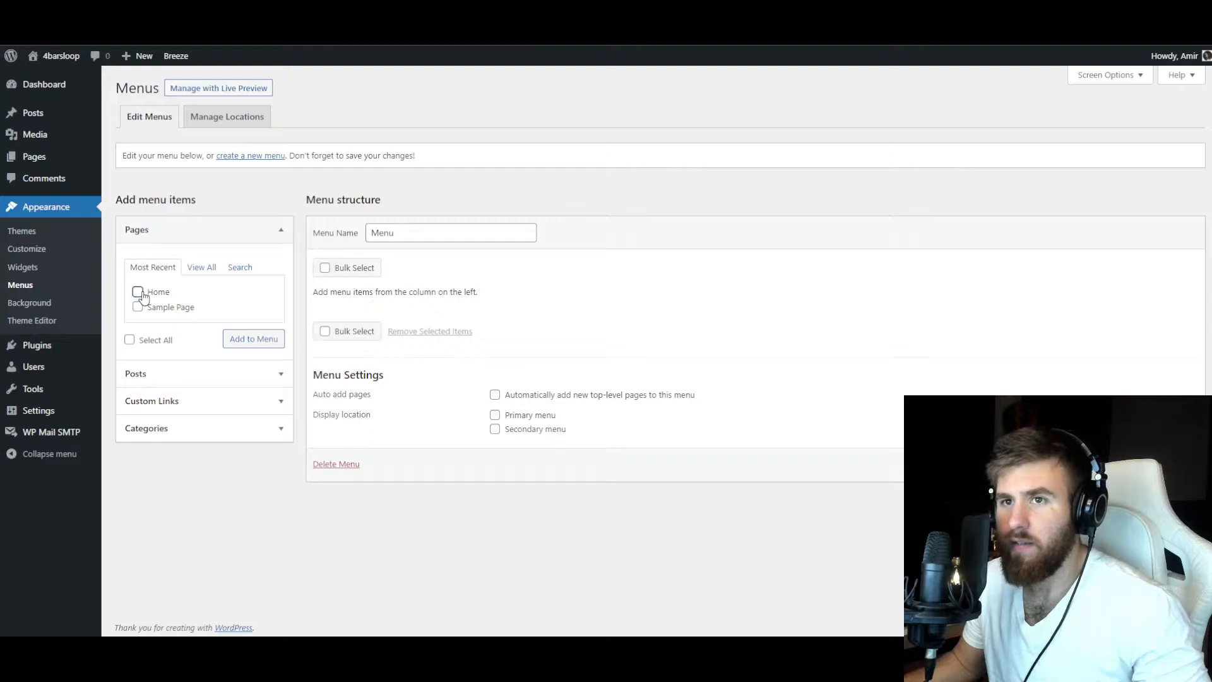
pyautogui.click(239, 341)
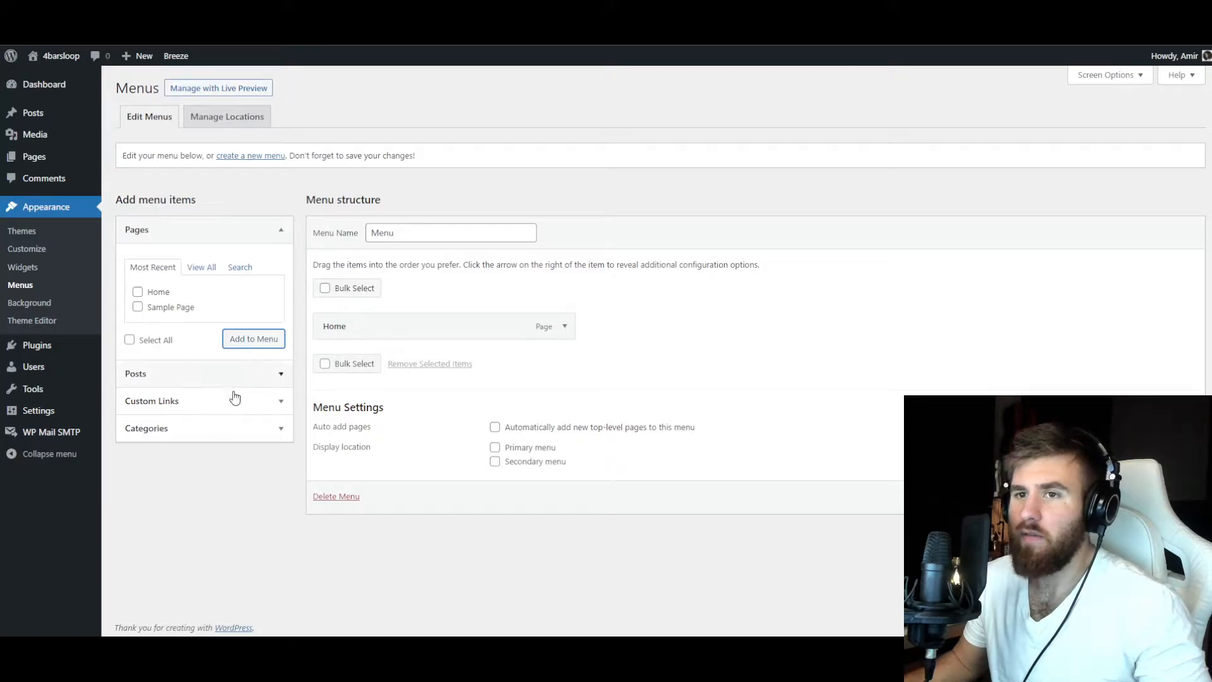
# Add a custom link with the text About us and the URL #2 to the menu.
pyautogui.click(207, 404)
pyautogui.click(185, 326)
pyautogui.write('#')
pyautogui.press('Tab')
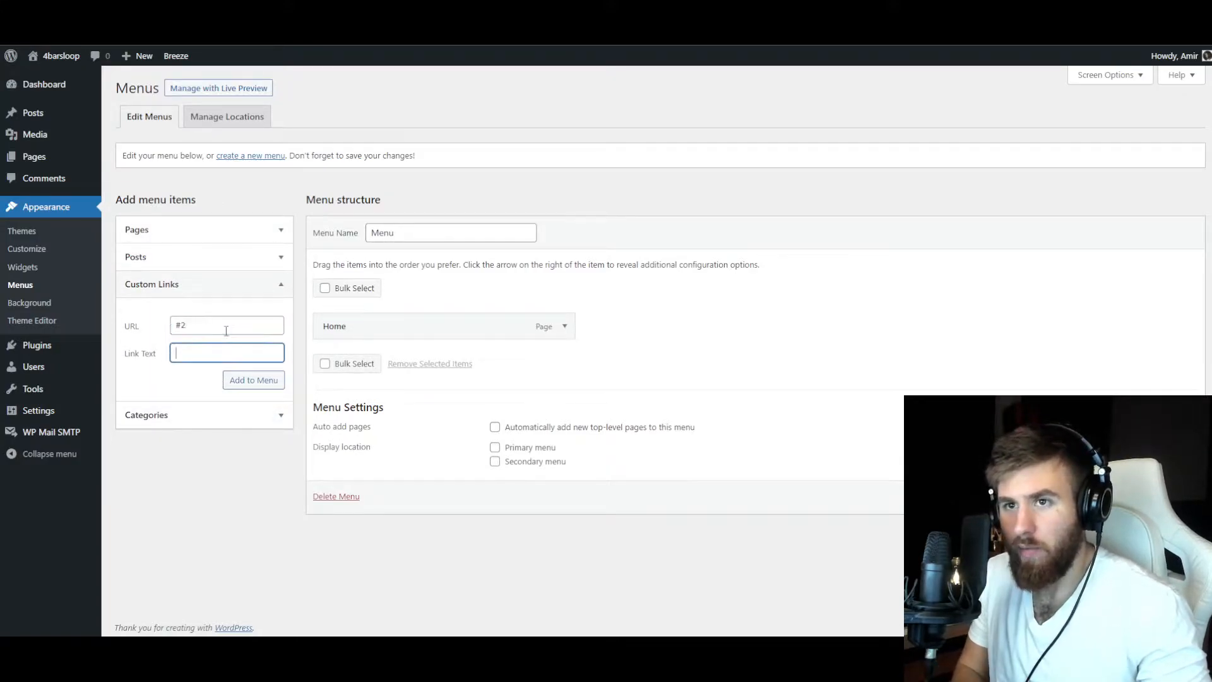
pyautogui.write('About us')
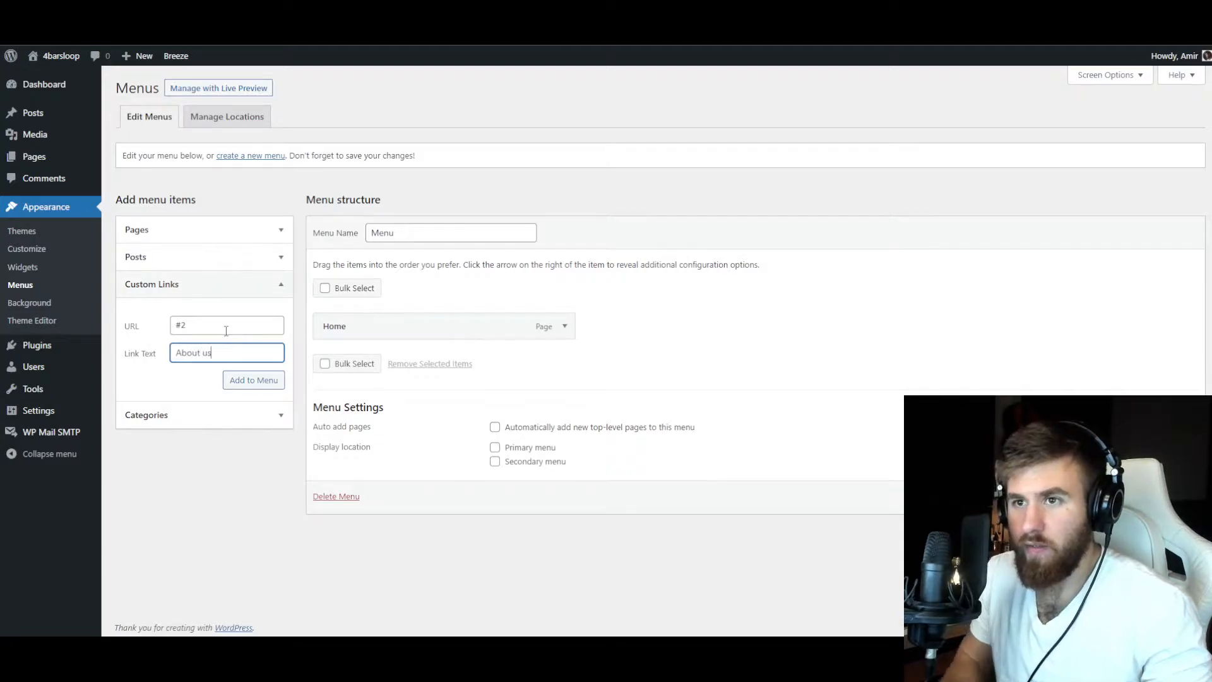
pyautogui.press('Return')
# Add a custom link for Contact to the menu, using #3 as its placeholder address.
pyautogui.click(197, 329)
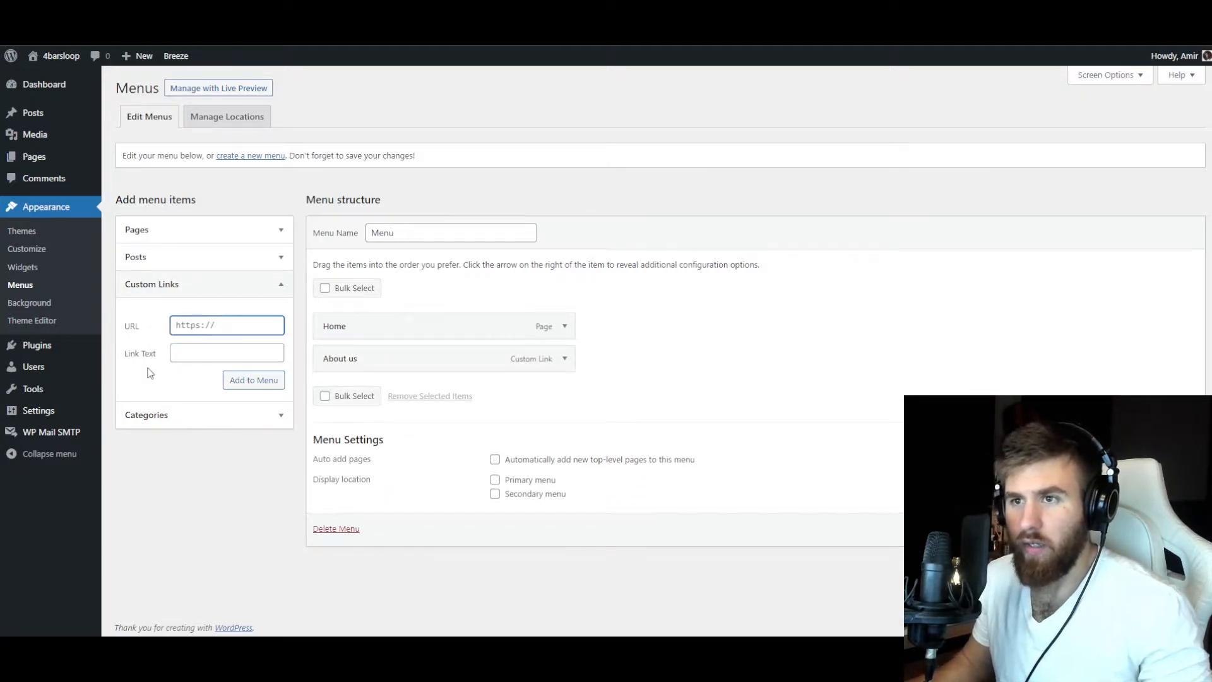
pyautogui.write('Contact')
pyautogui.press('Tab')
pyautogui.write('#')
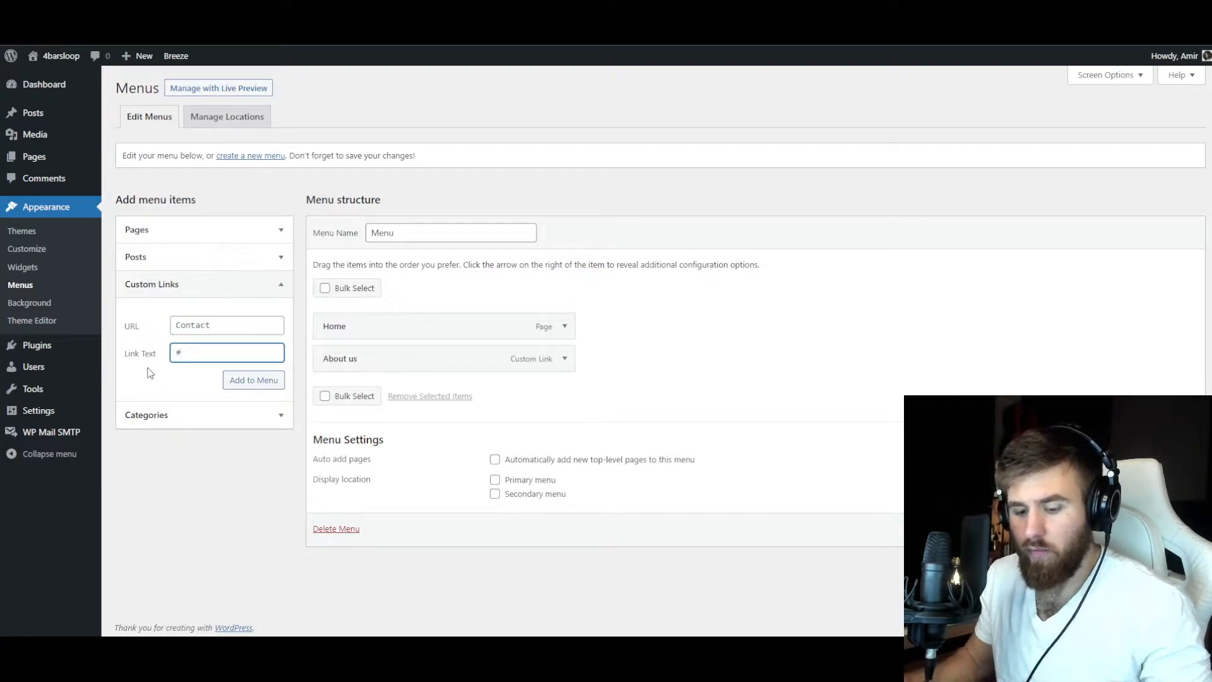
pyautogui.write('3')
pyautogui.click(240, 380)
pyautogui.write('Contact')
pyautogui.click(251, 380)
# Remove the stray #3 item from the menu structure and consult the 4barsloop design mock-up.
pyautogui.moveTo(341, 423); pyautogui.dragTo(406, 379)
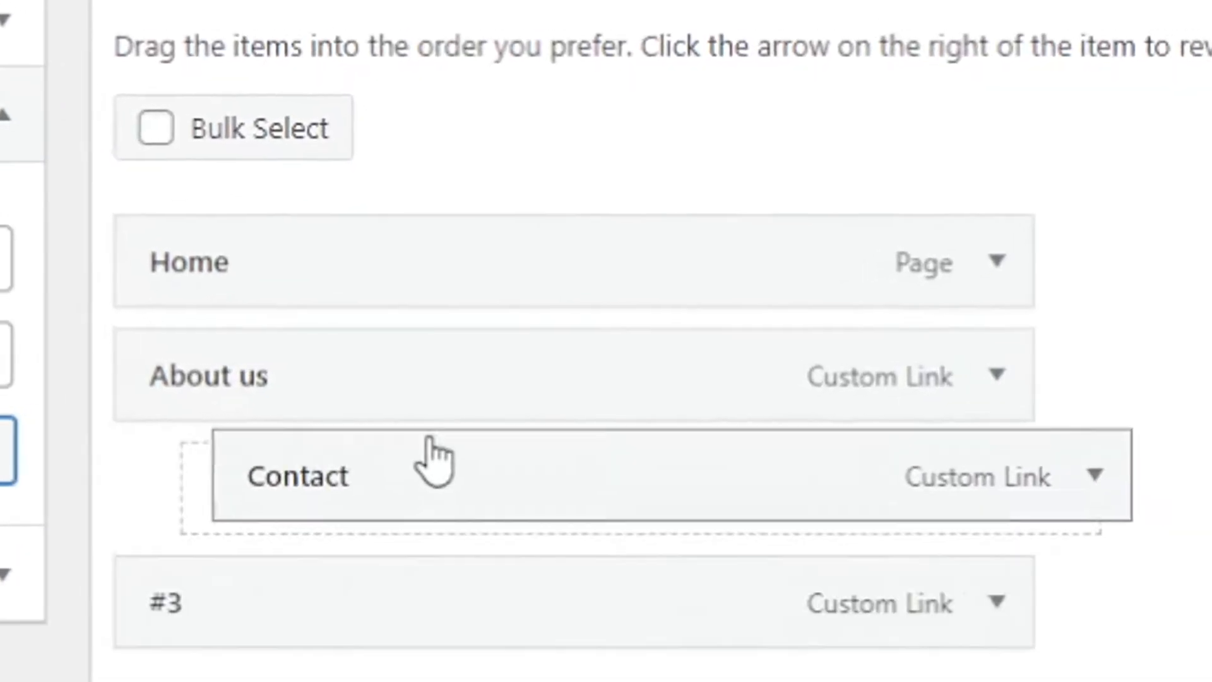
pyautogui.moveTo(429, 439); pyautogui.dragTo(417, 472)
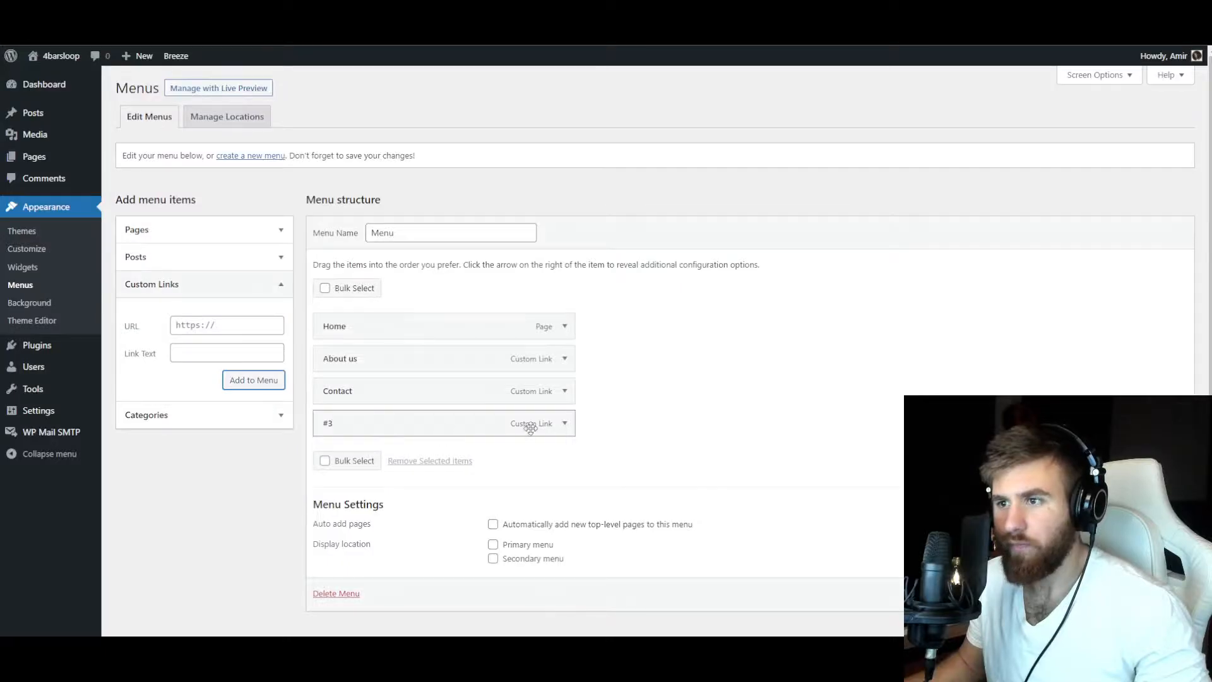
pyautogui.click(1001, 547)
pyautogui.click(334, 550)
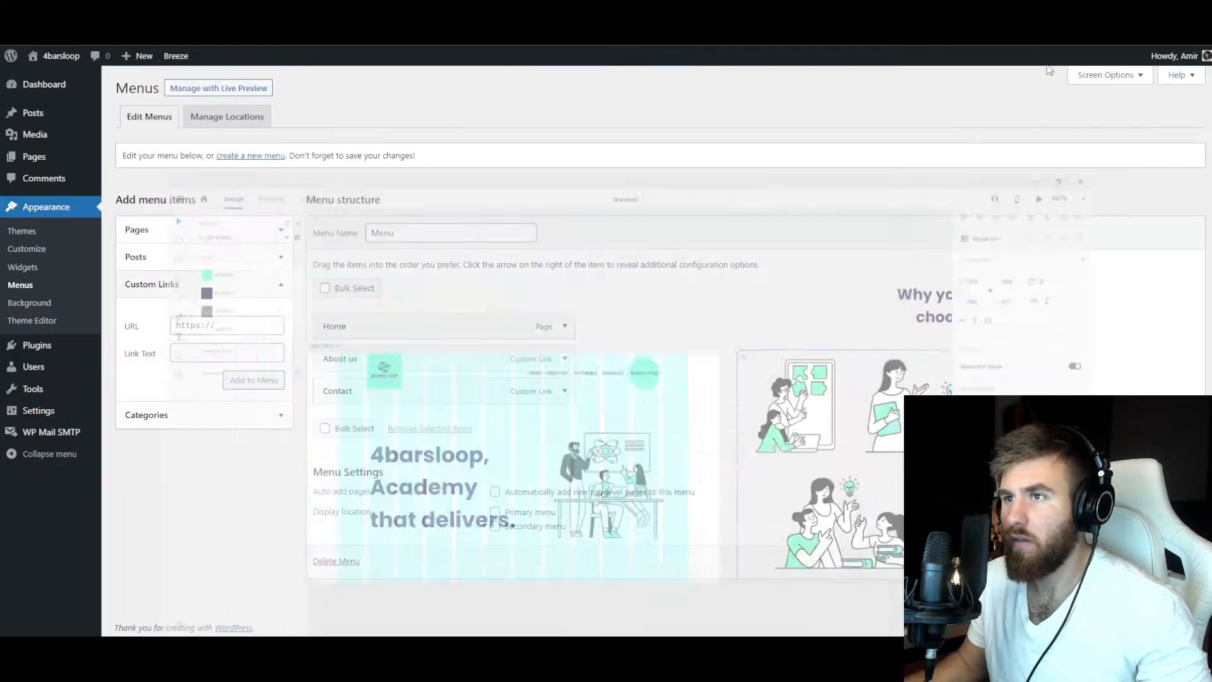
# Add a custom link with the text Tutorials and the URL #45 to the menu, and place it above Contact.
pyautogui.click(173, 355)
pyautogui.write('Tutr')
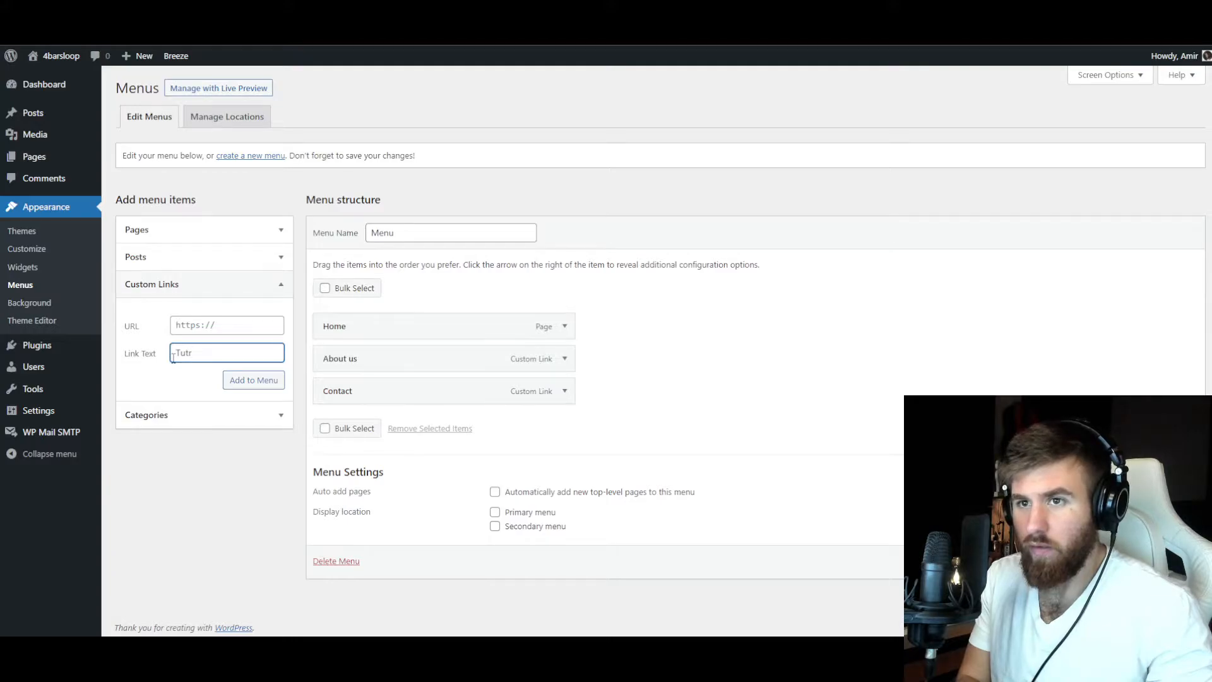
pyautogui.write('ials')
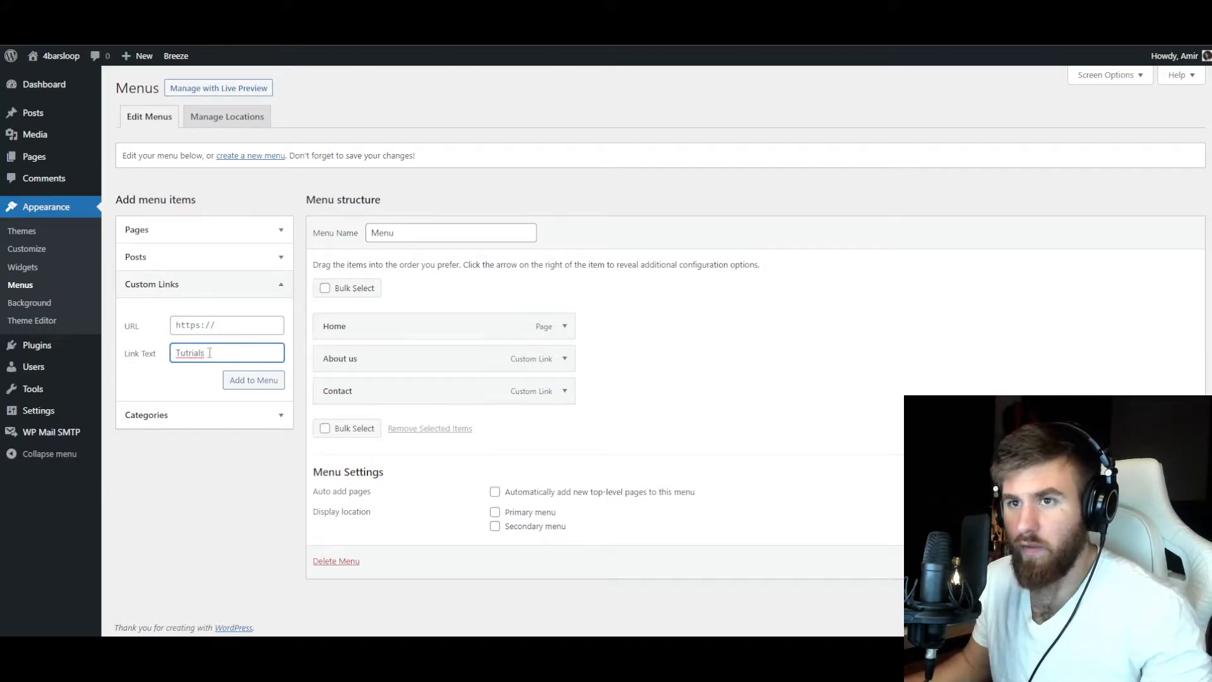
pyautogui.rightClick(191, 355)
pyautogui.click(192, 366)
pyautogui.click(197, 327)
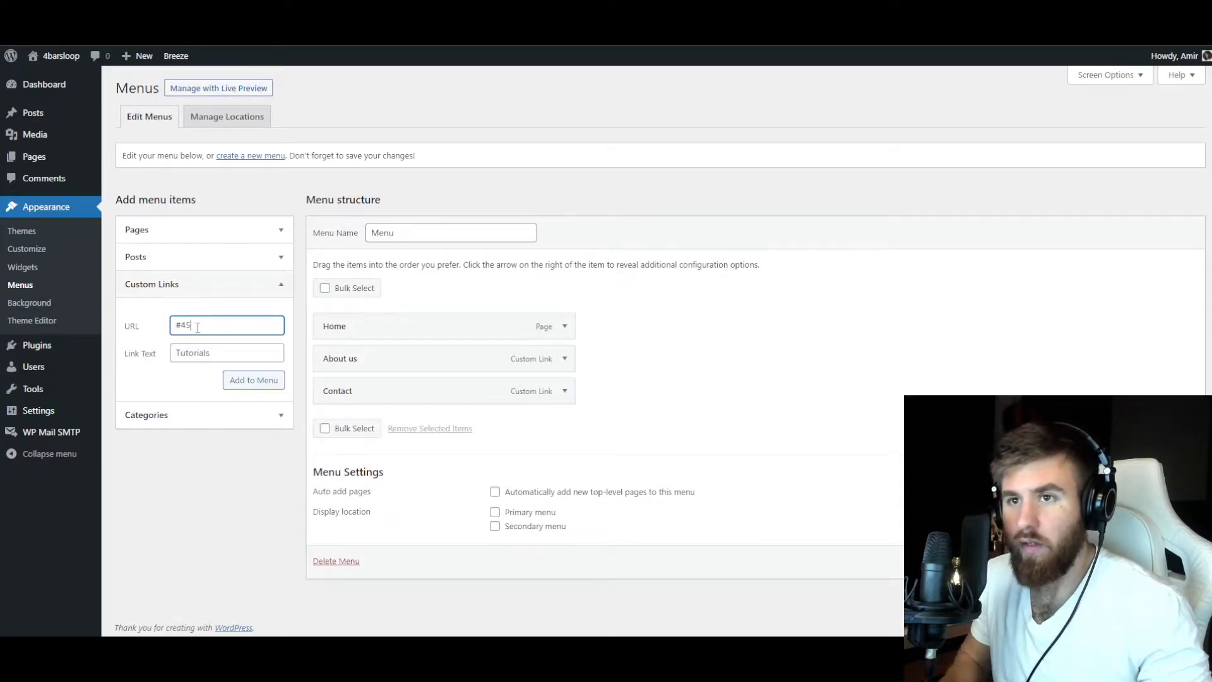
pyautogui.click(240, 381)
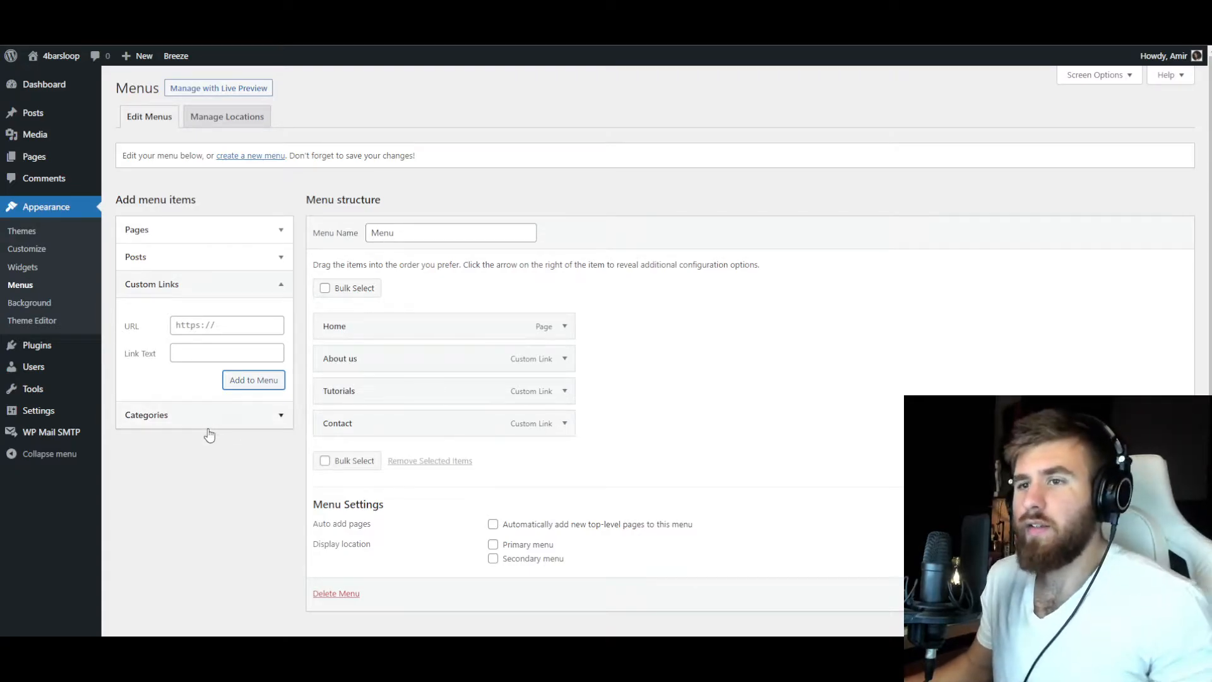
# Add a custom link with the text Blog and the URL #5 to the menu, and place it above Contact.
pyautogui.click(201, 331)
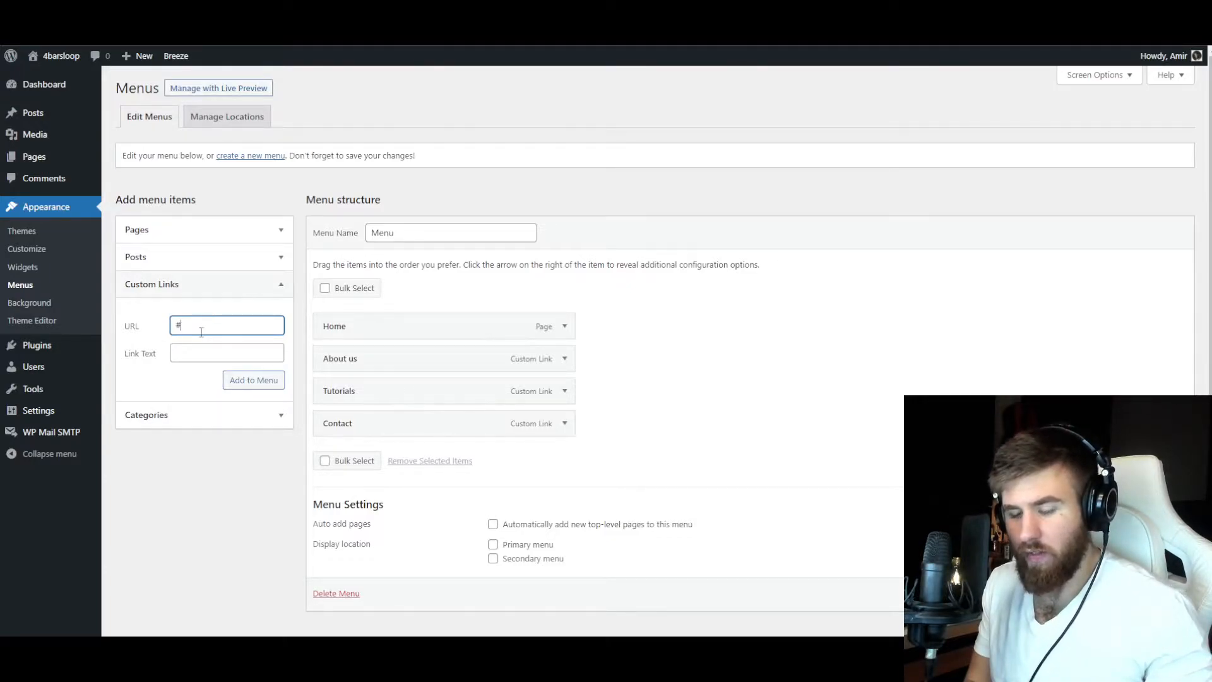
pyautogui.write('#5')
pyautogui.click(565, 326)
pyautogui.click(565, 326)
pyautogui.click(224, 352)
pyautogui.write('B')
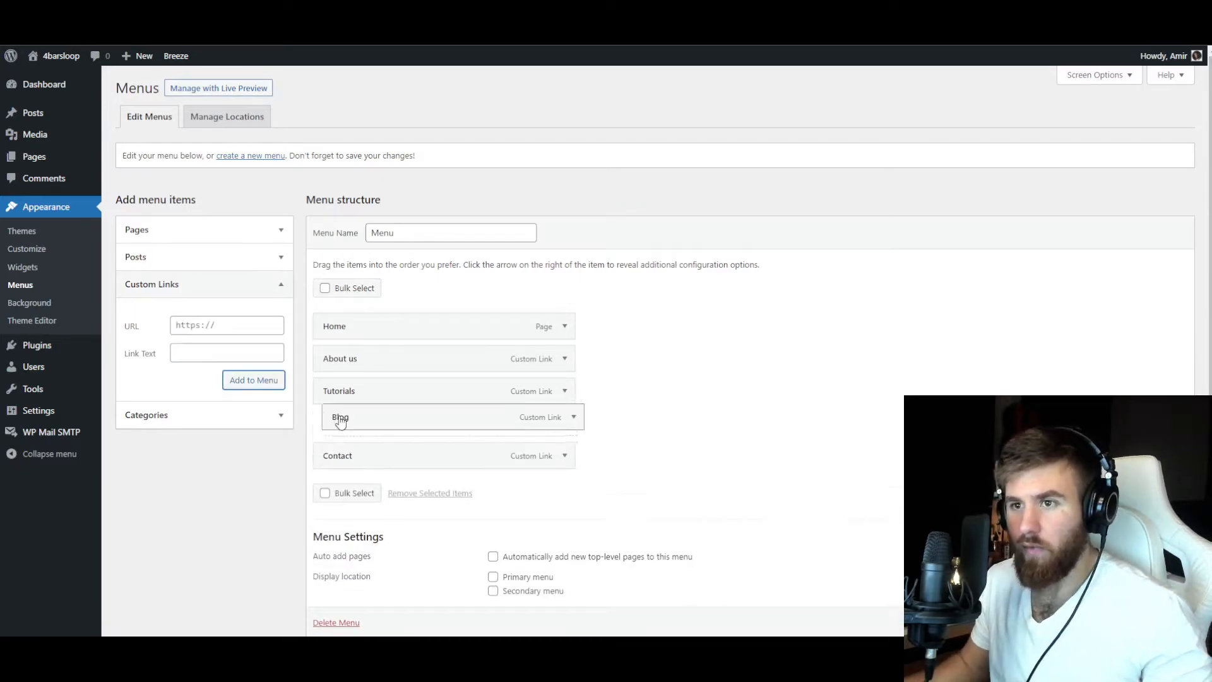
pyautogui.moveTo(341, 420); pyautogui.dragTo(332, 422)
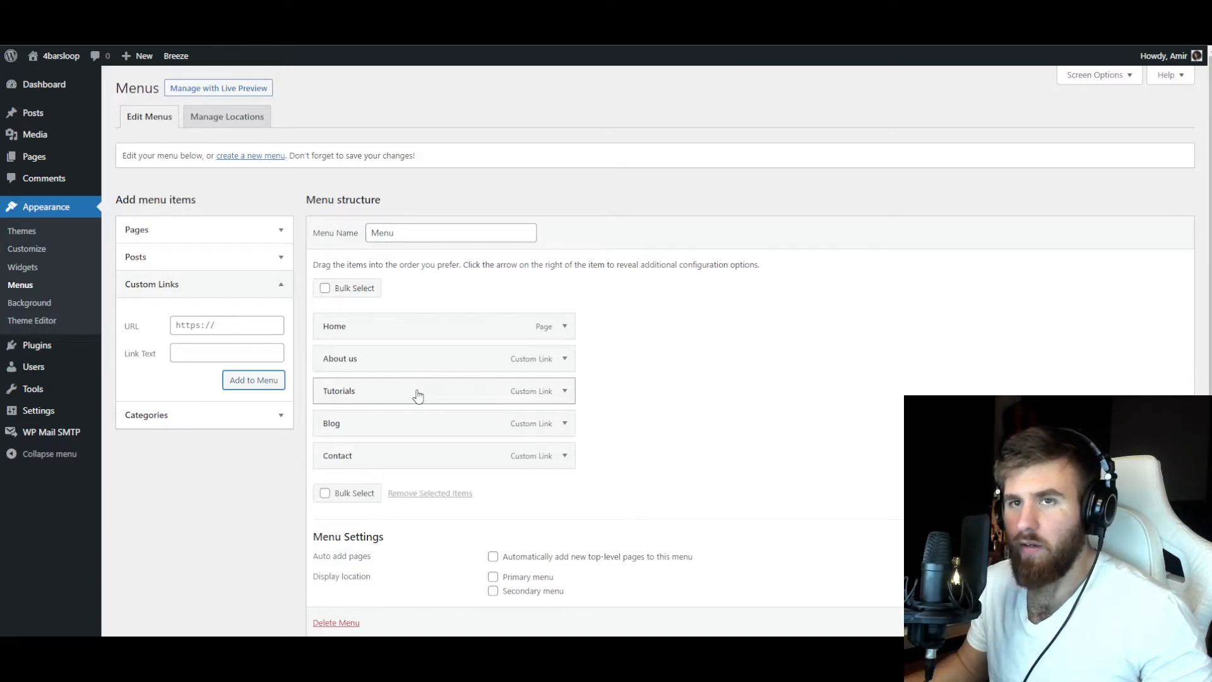
# Delete the unused Twenty Nineteen and Twenty Twenty themes from the installed themes.
pyautogui.moveTo(42, 163)
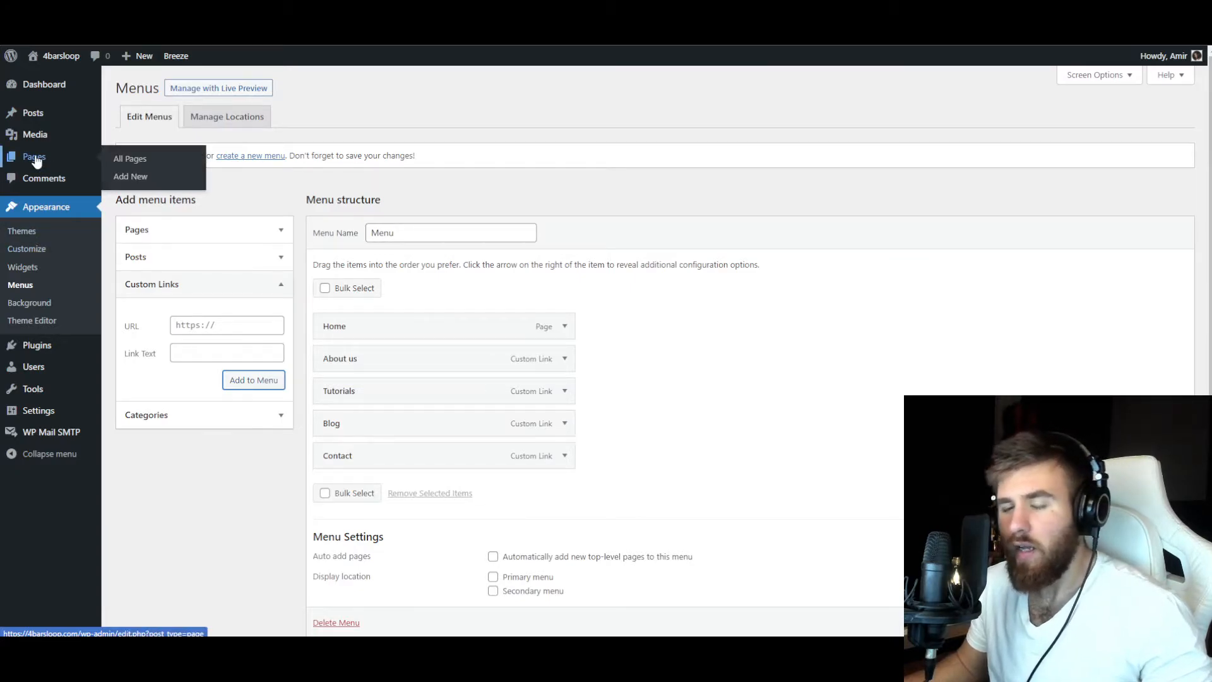
pyautogui.click(32, 235)
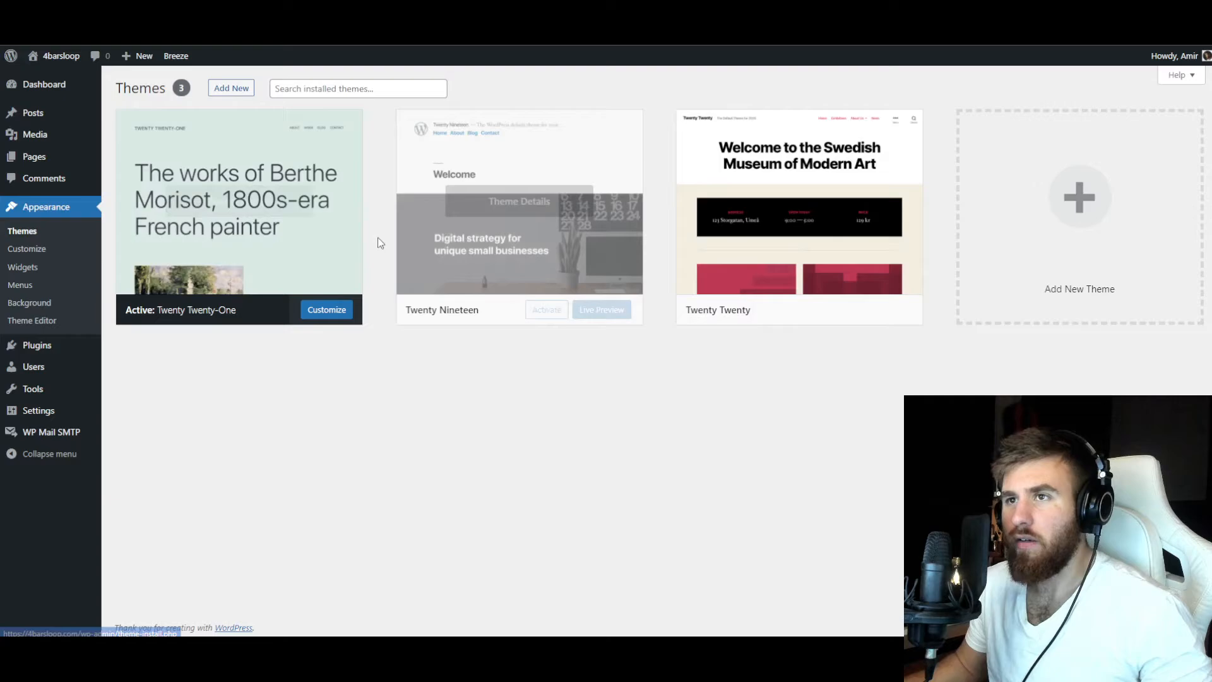
pyautogui.click(517, 203)
pyautogui.click(1096, 606)
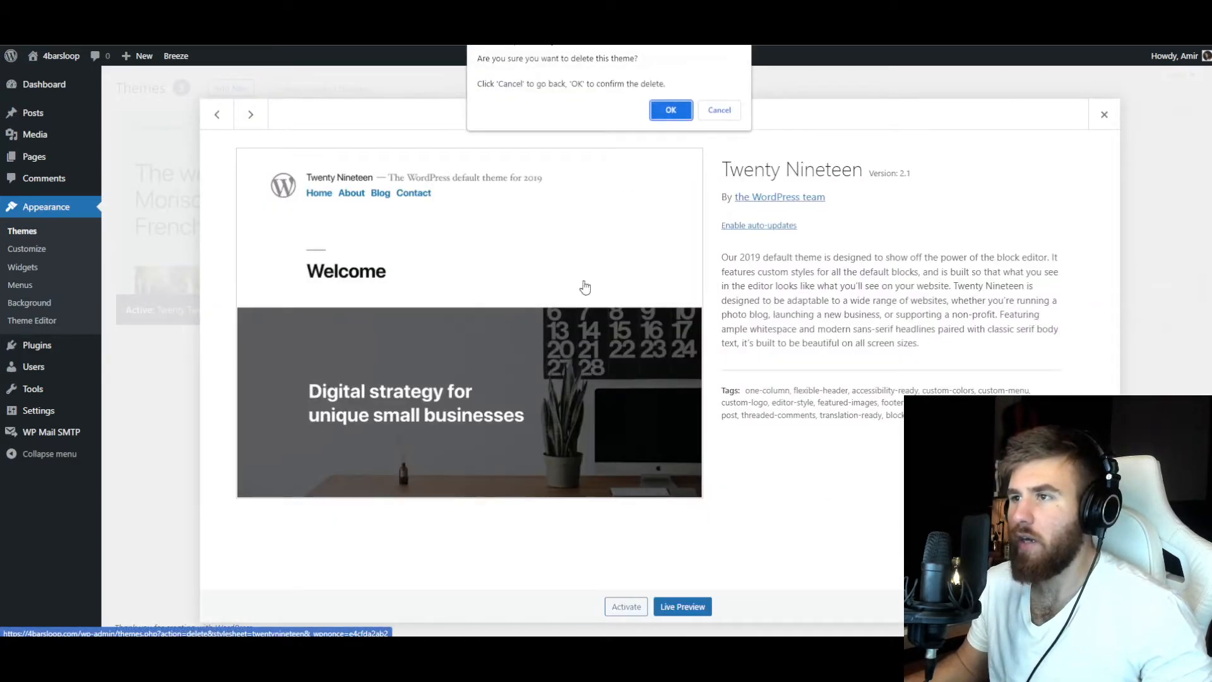
pyautogui.click(670, 110)
pyautogui.click(504, 211)
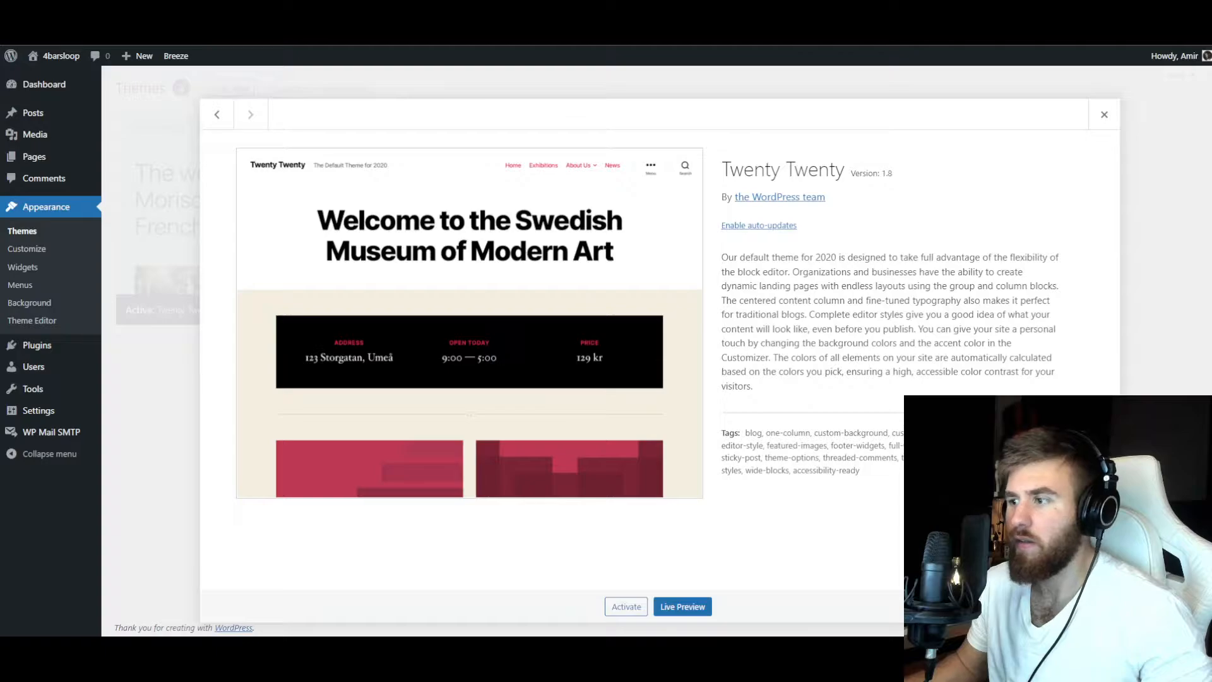
pyautogui.click(1096, 607)
pyautogui.click(667, 112)
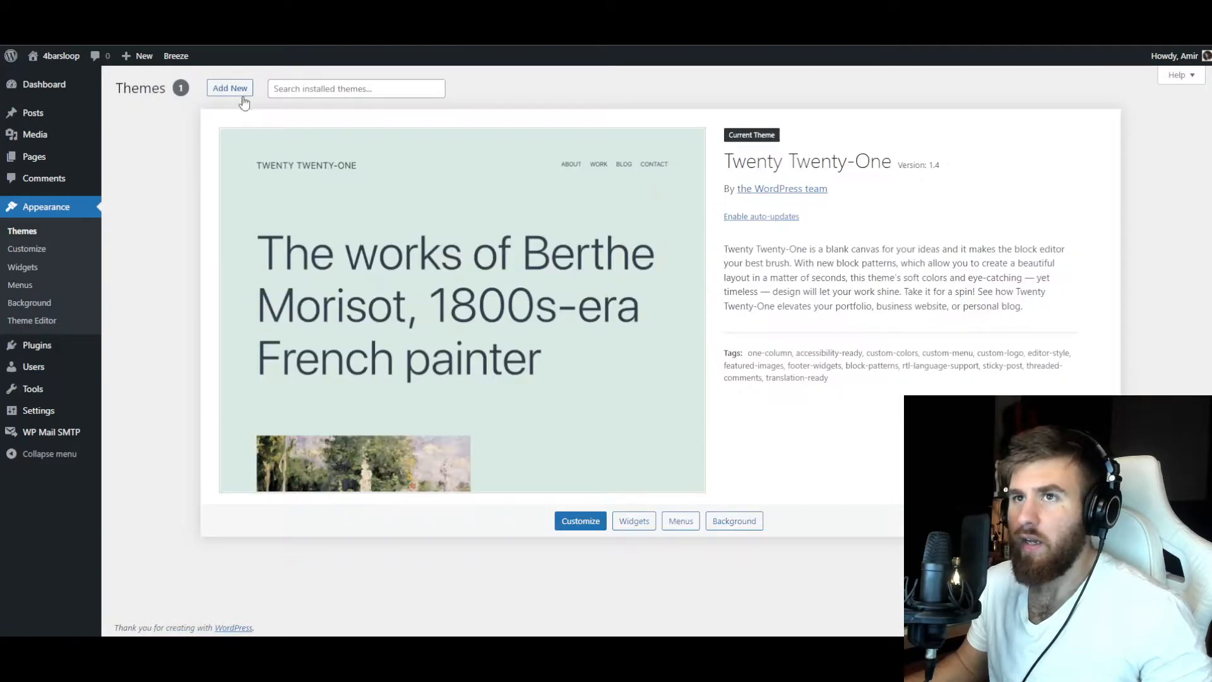
# Install and activate the Hello Elementor theme together with its recommended Elementor plugin.
pyautogui.click(230, 88)
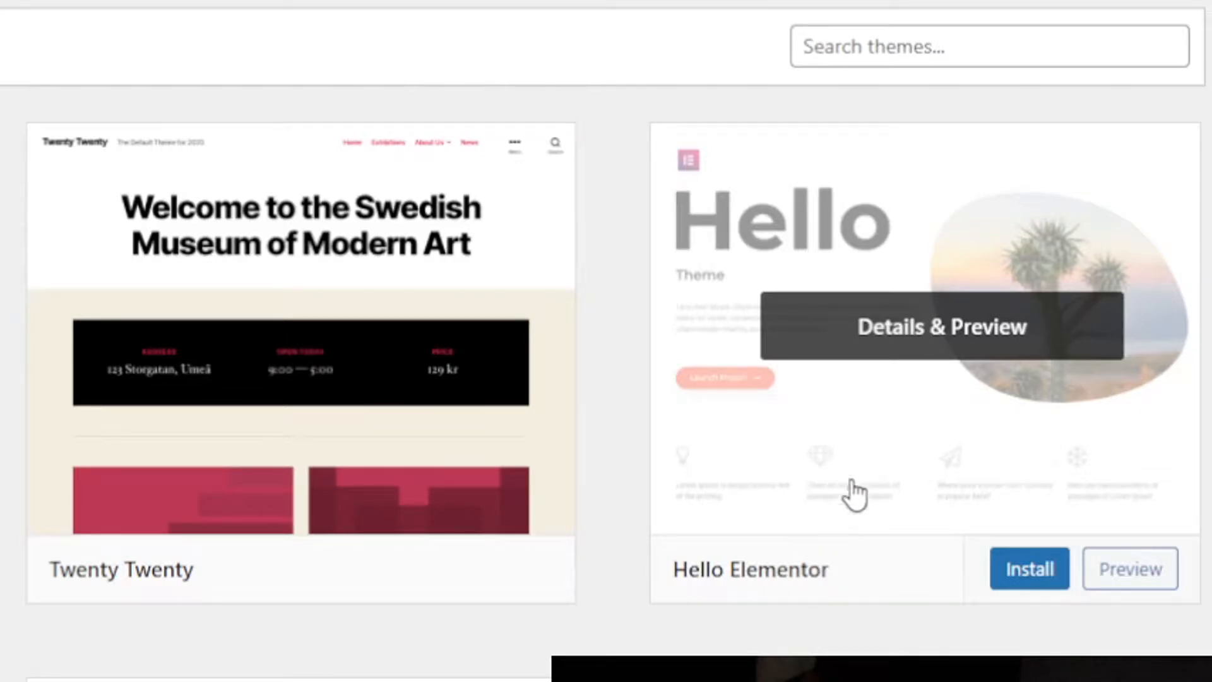
pyautogui.click(1030, 569)
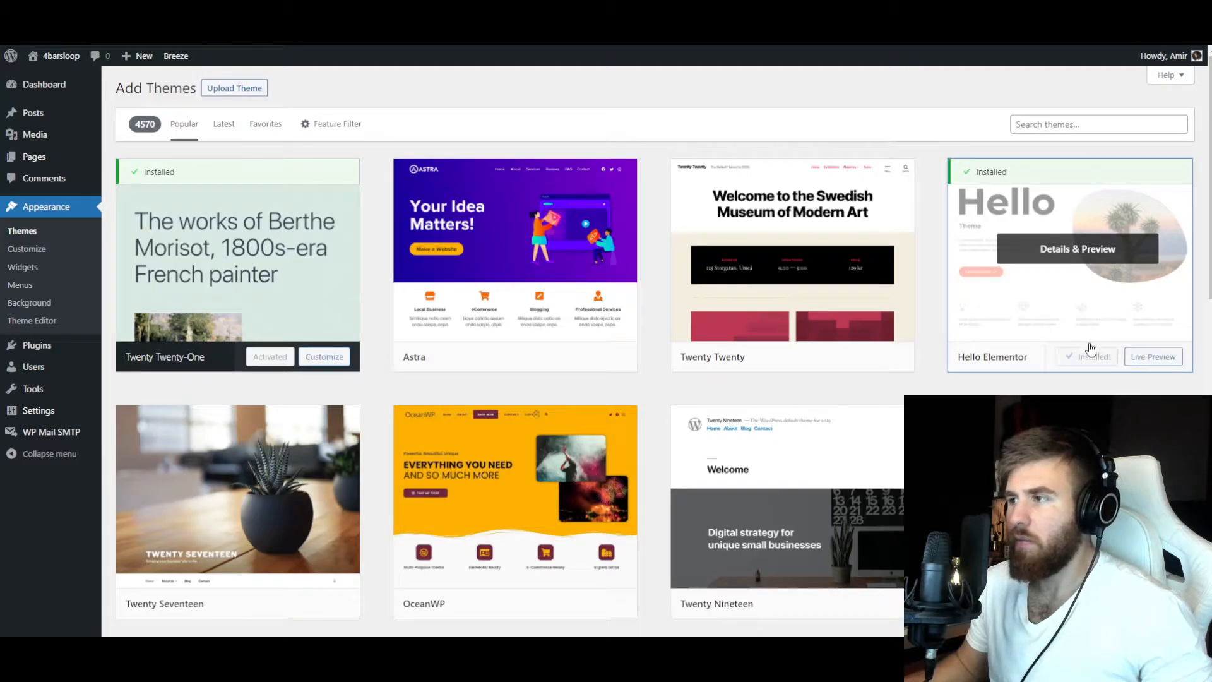
pyautogui.click(1092, 351)
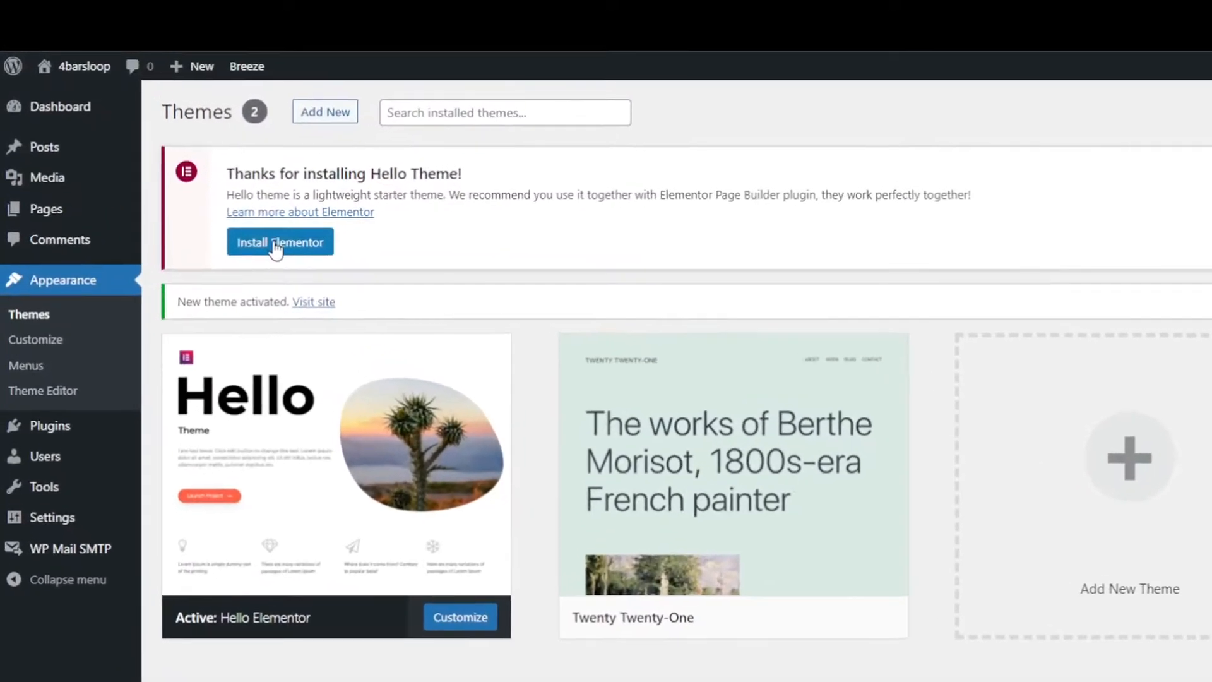
pyautogui.click(178, 190)
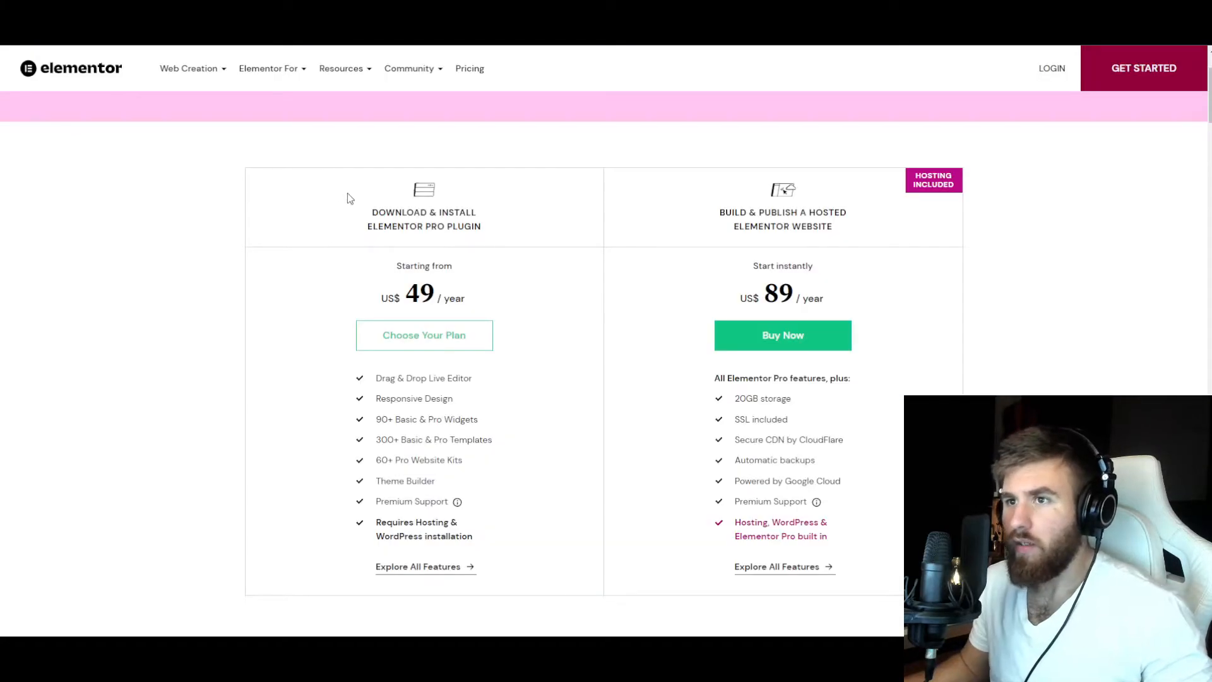
# Review the price and feature list of the Elementor Pro plugin plan on Elementor's pricing page.
pyautogui.moveTo(370, 209); pyautogui.dragTo(360, 306)
pyautogui.click(408, 304)
pyautogui.click(360, 307)
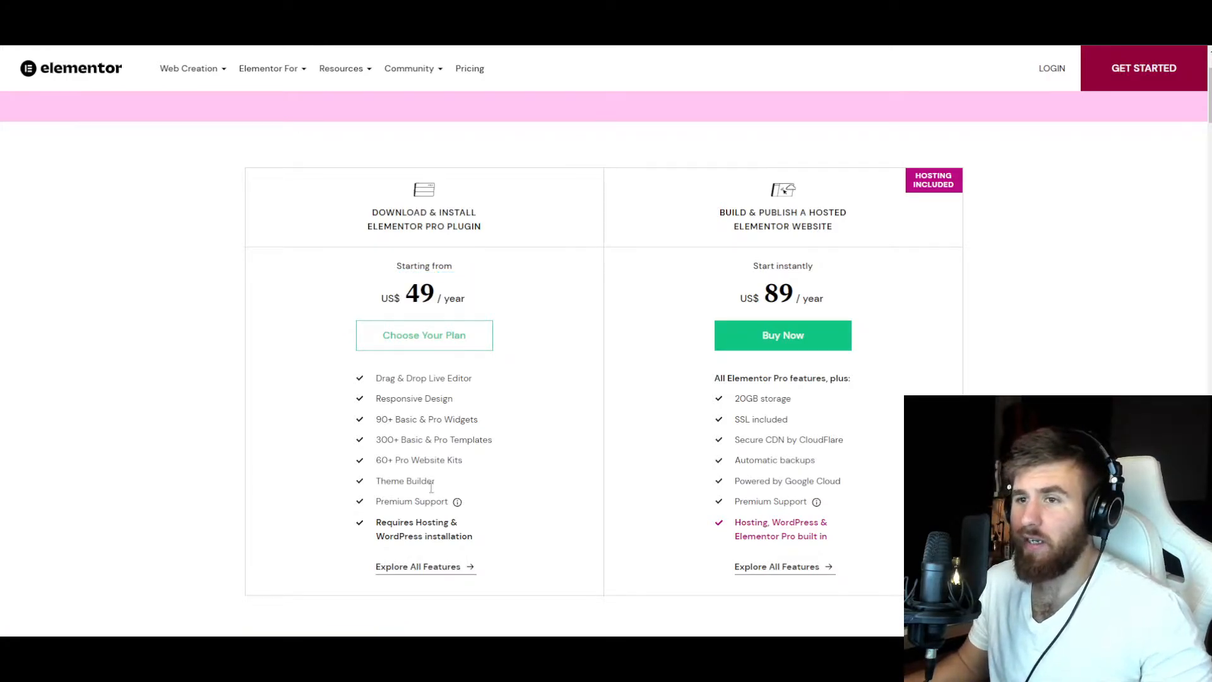
pyautogui.moveTo(492, 527); pyautogui.dragTo(308, 344)
pyautogui.click(309, 343)
pyautogui.moveTo(382, 480); pyautogui.dragTo(444, 486)
pyautogui.click(444, 486)
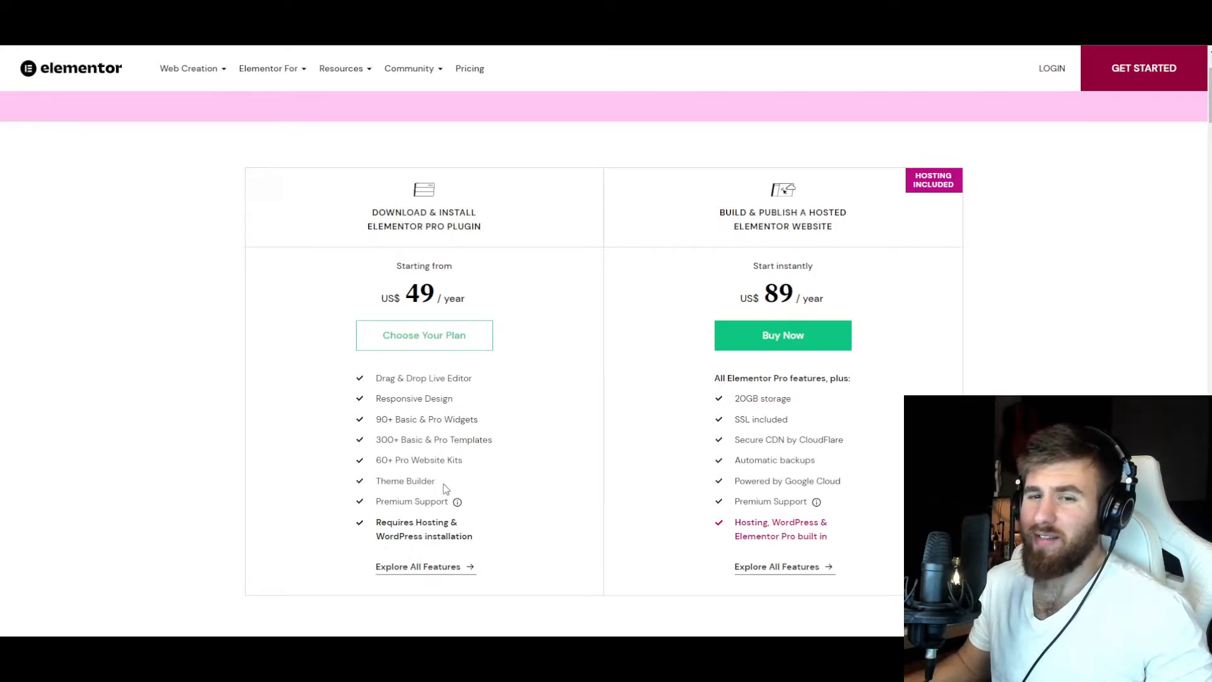
pyautogui.moveTo(459, 463); pyautogui.dragTo(357, 427)
pyautogui.click(376, 449)
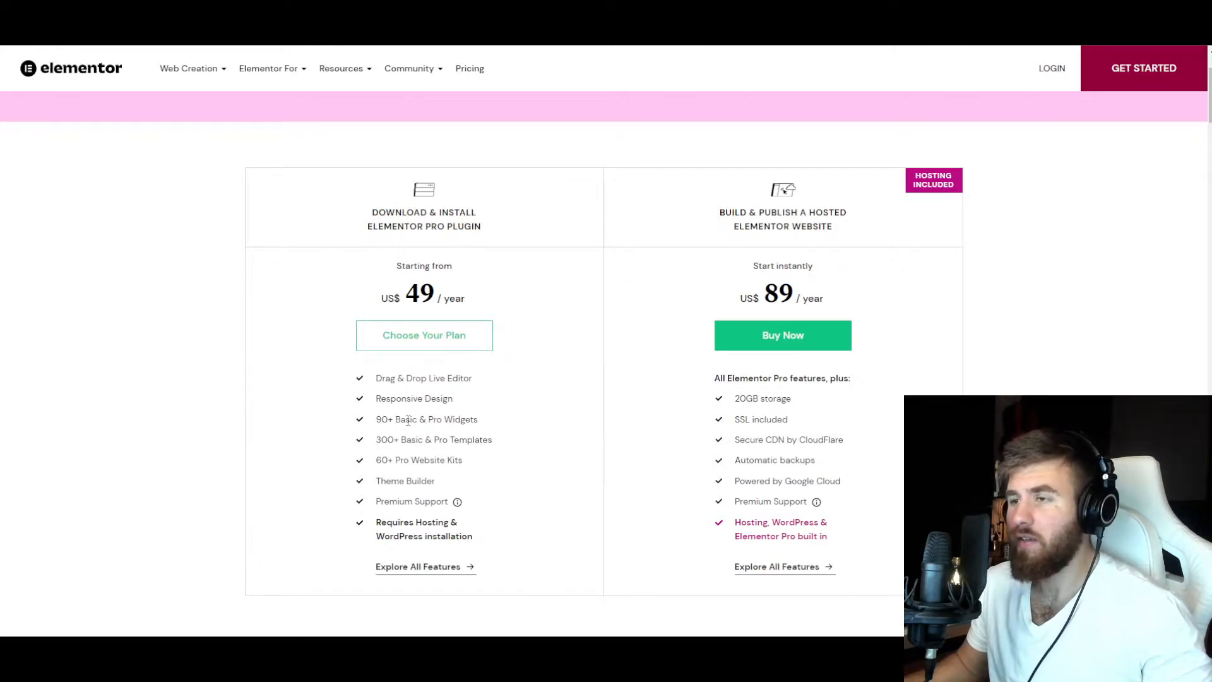
pyautogui.moveTo(466, 465); pyautogui.dragTo(360, 410)
pyautogui.click(490, 439)
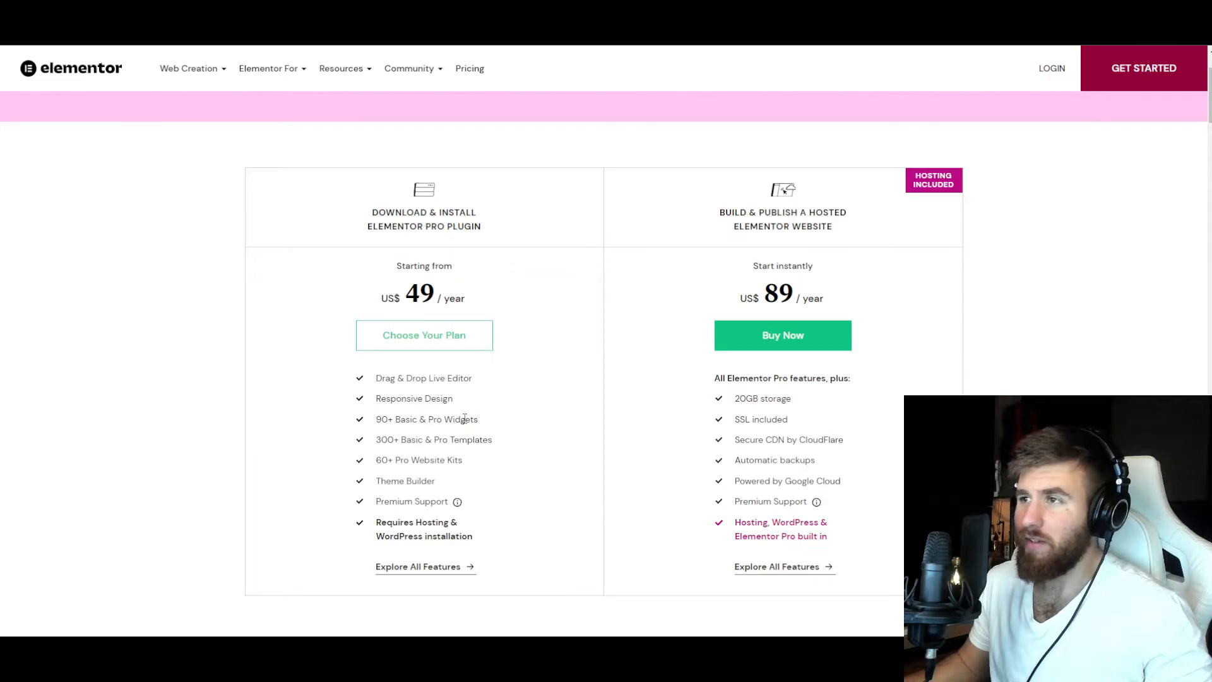
pyautogui.moveTo(378, 373); pyautogui.dragTo(462, 460)
pyautogui.click(461, 458)
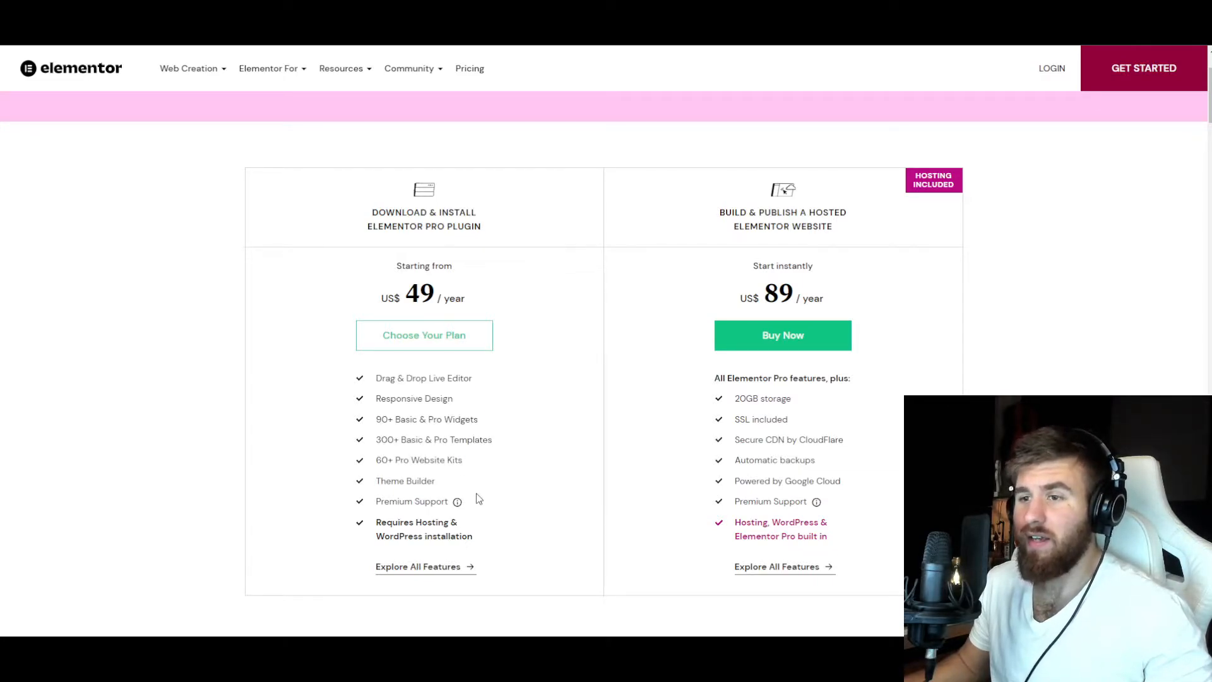
pyautogui.moveTo(478, 504); pyautogui.dragTo(387, 390)
pyautogui.click(387, 390)
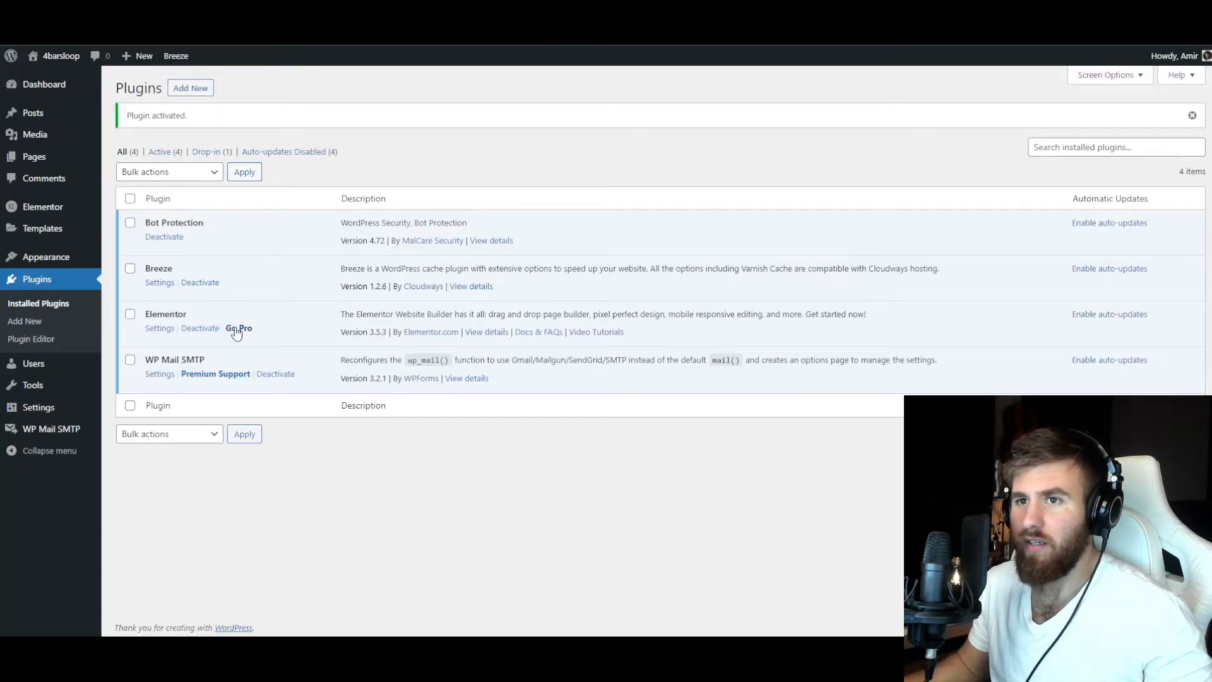
# Download the Elementor Pro zip from the Elementor account and upload it as a new plugin to install.
pyautogui.click(238, 330)
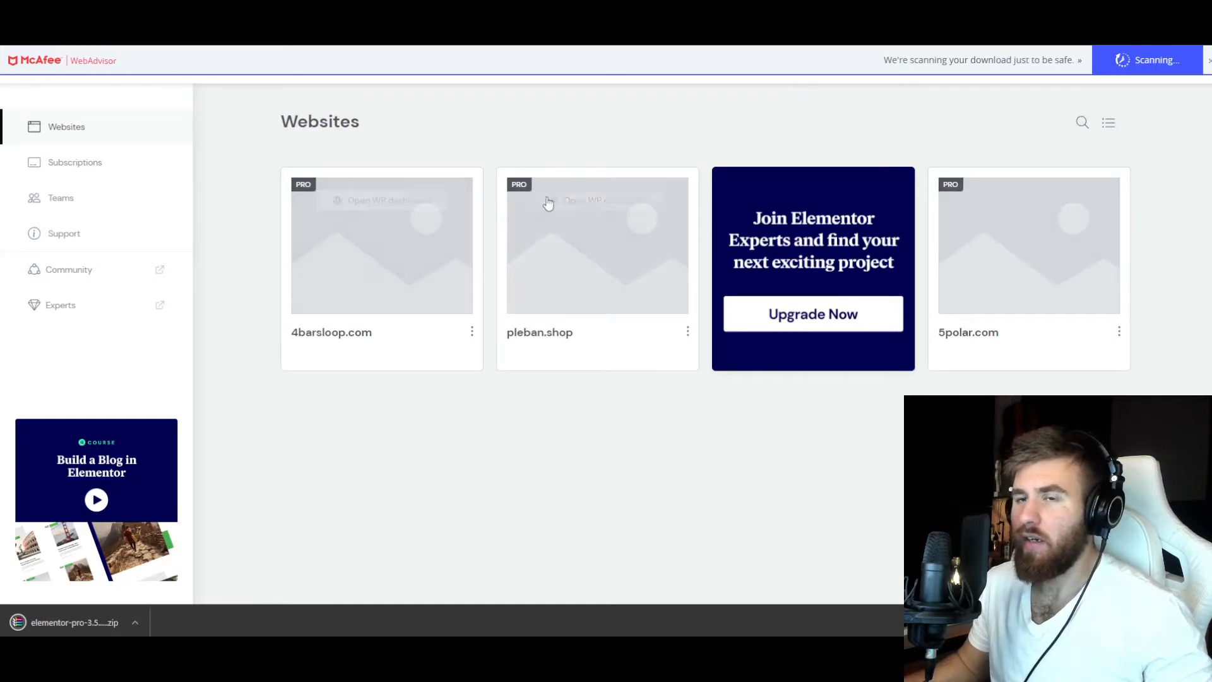
pyautogui.click(745, 13)
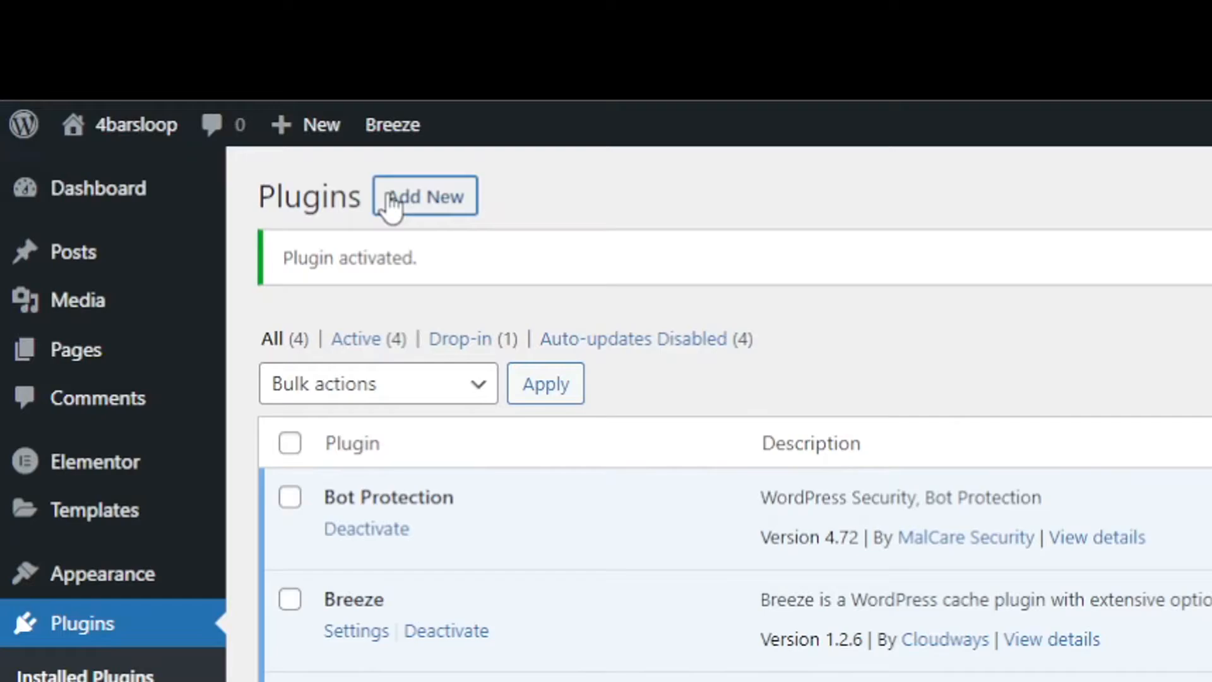
pyautogui.click(392, 205)
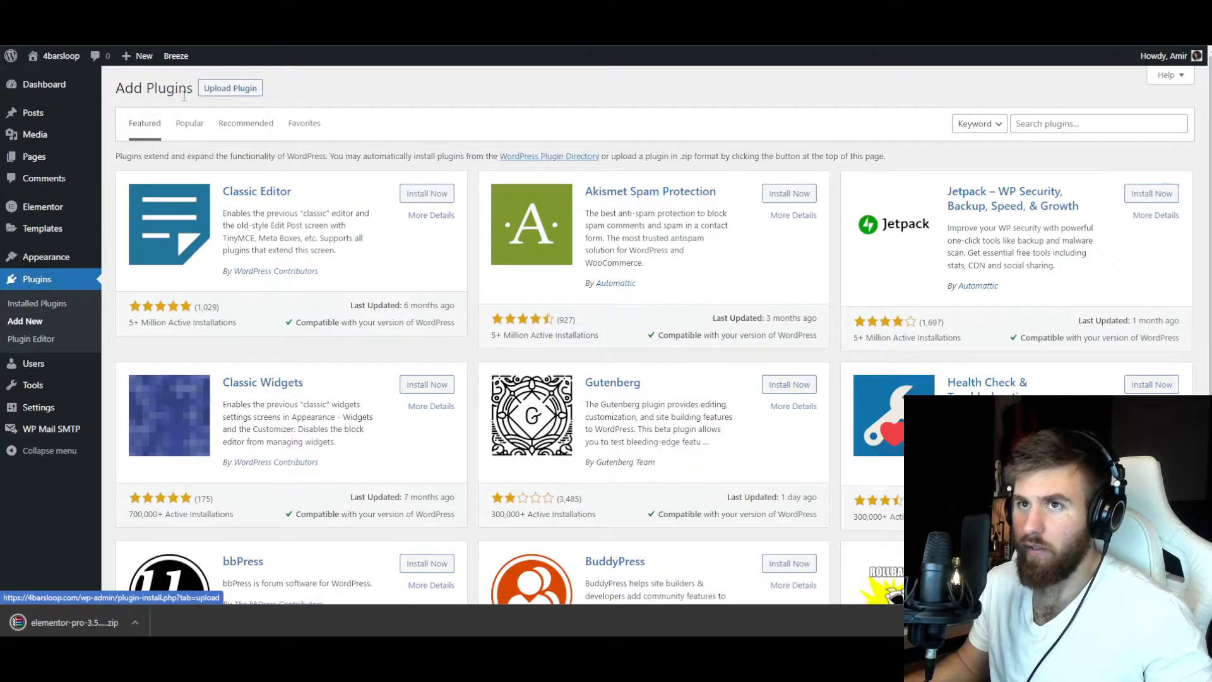
pyautogui.click(217, 89)
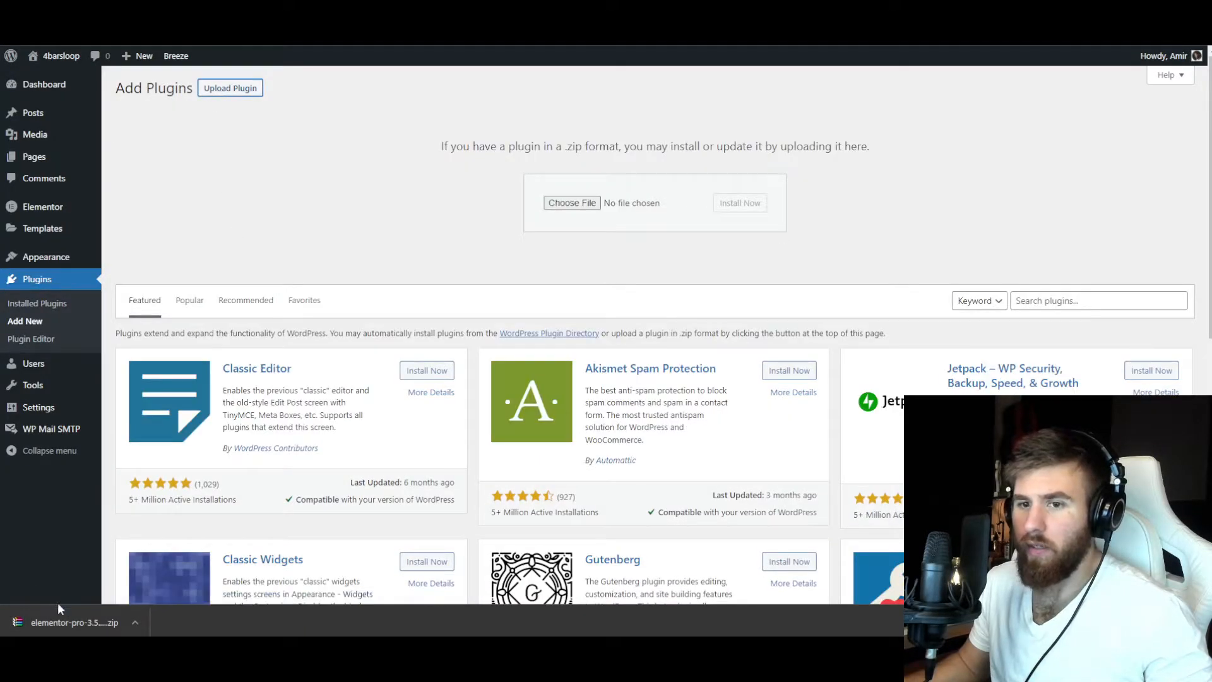
pyautogui.moveTo(59, 622); pyautogui.dragTo(311, 232)
pyautogui.moveTo(732, 115); pyautogui.dragTo(615, 281)
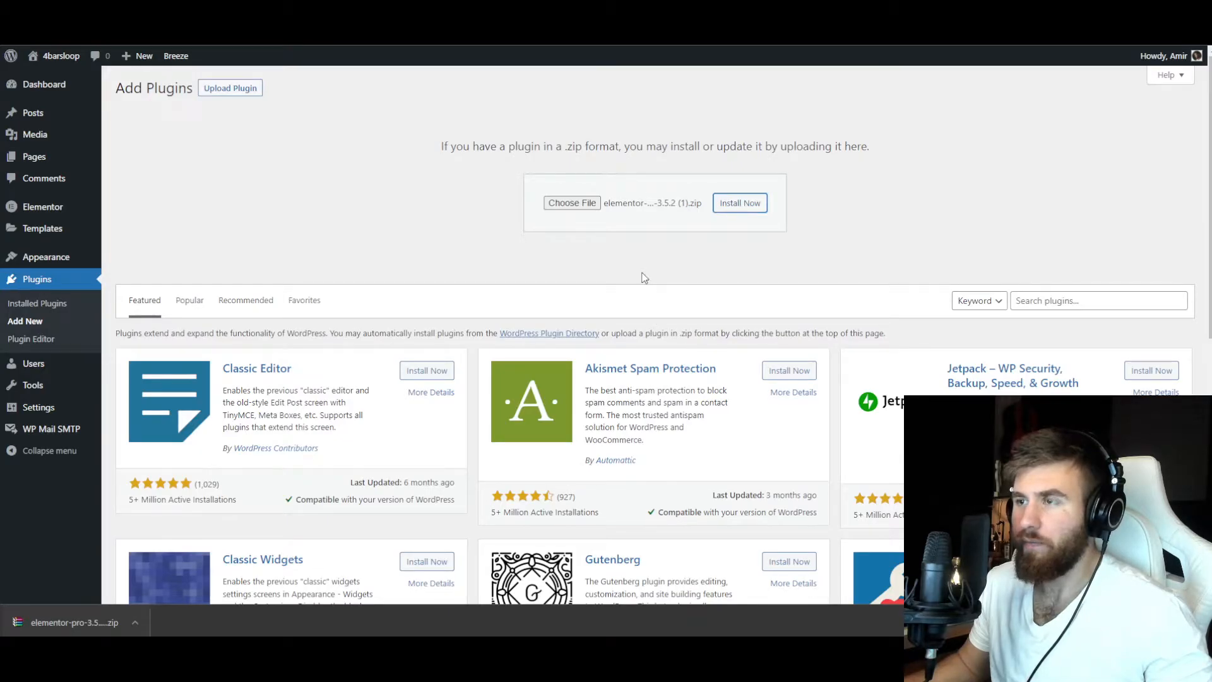
# Activate the uploaded Elementor Pro plugin, connect it to the Elementor account and activate its license for 4barsloop.com.
pyautogui.click(1200, 622)
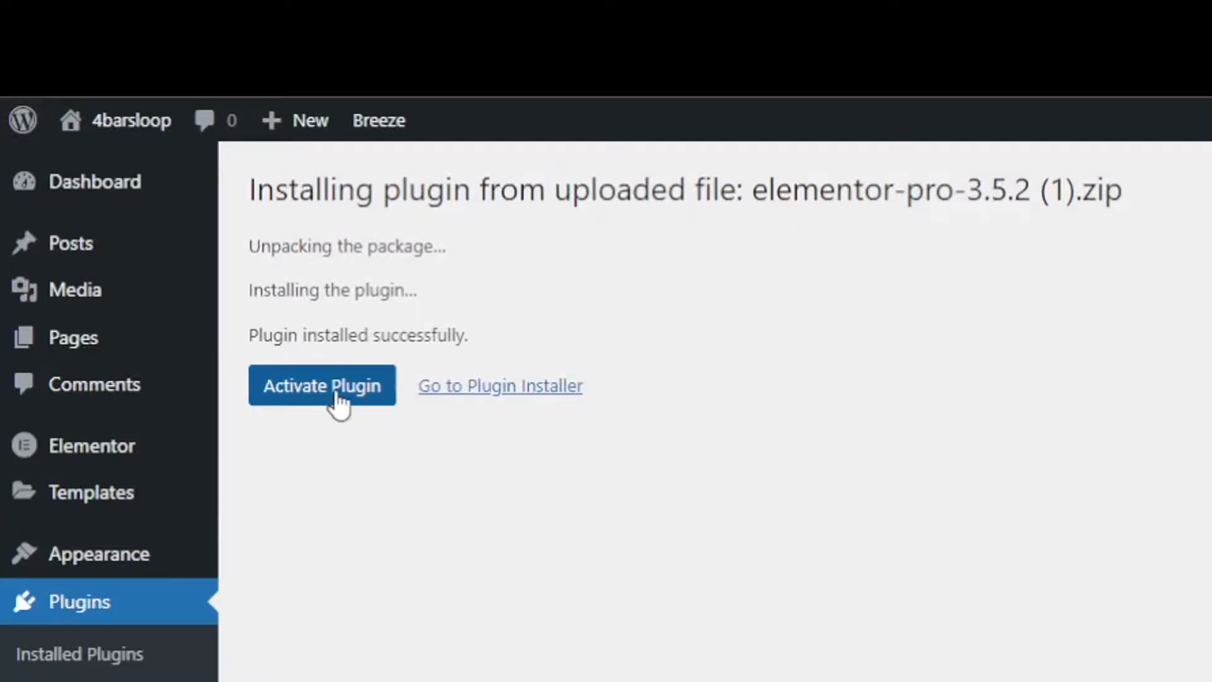
pyautogui.click(156, 185)
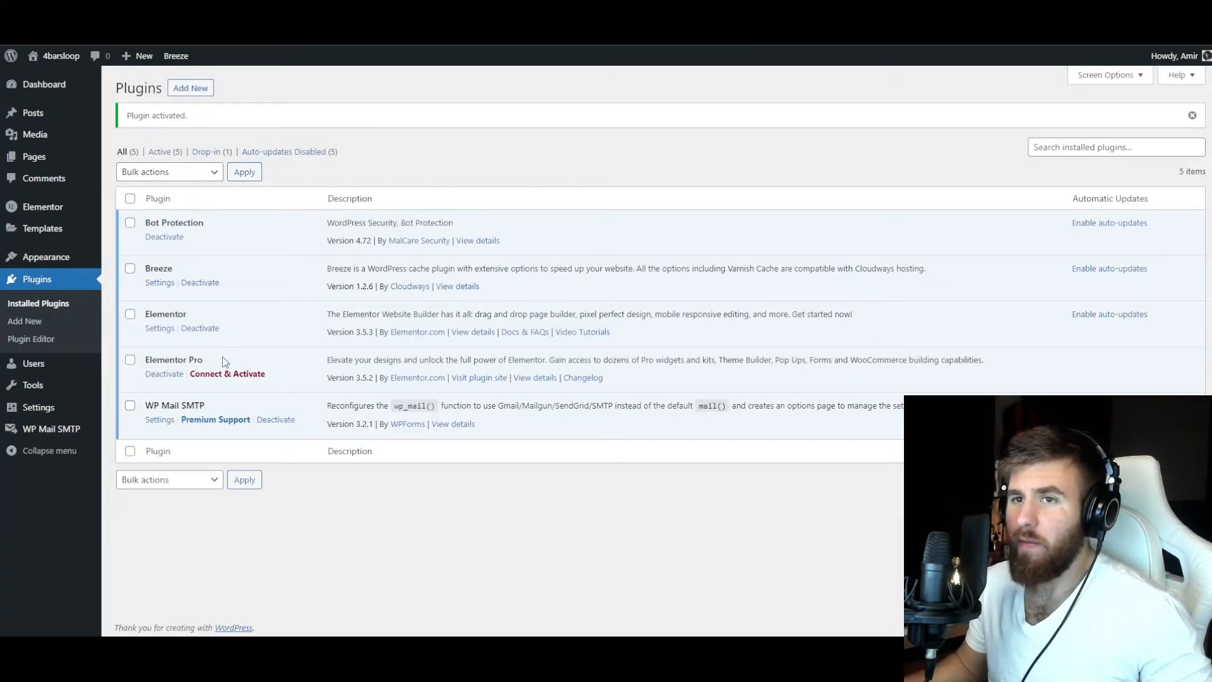
pyautogui.click(240, 375)
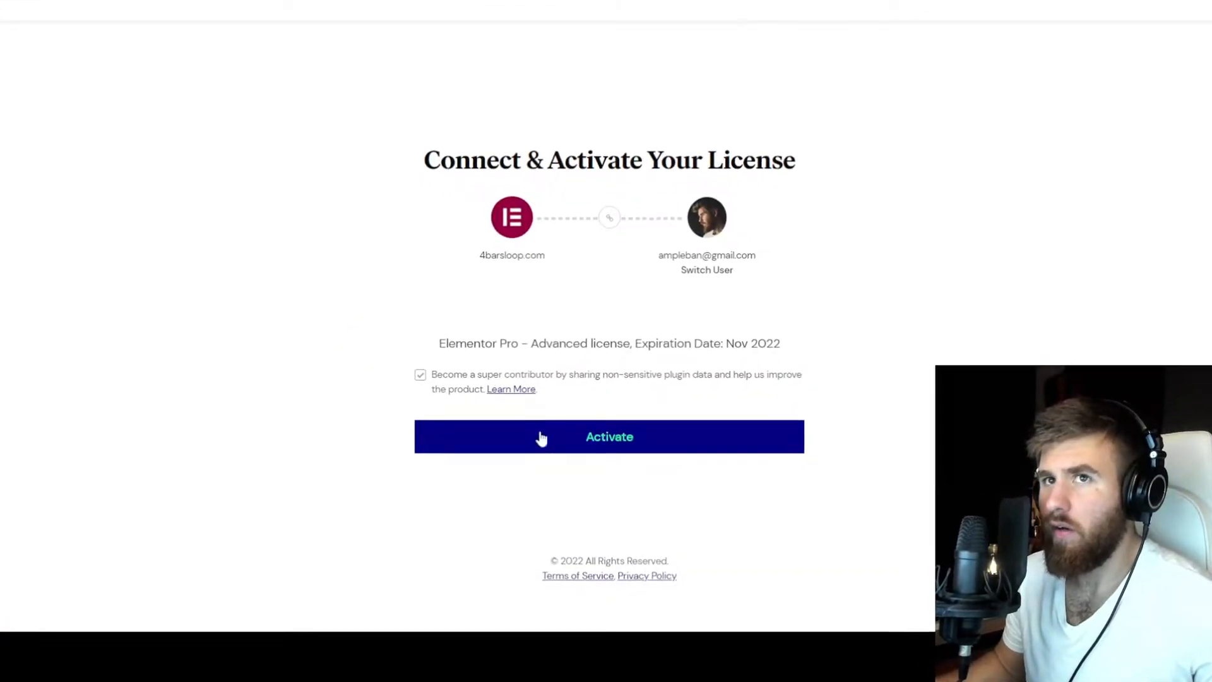
pyautogui.click(591, 446)
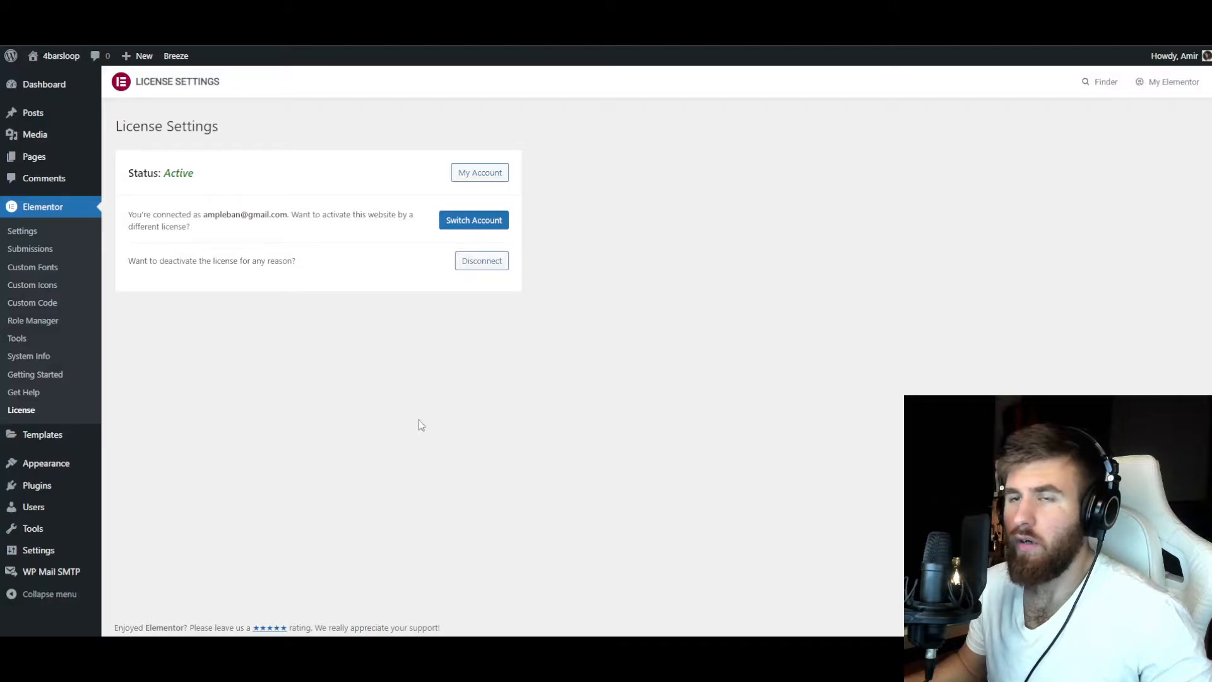
pyautogui.moveTo(136, 178); pyautogui.dragTo(191, 178)
pyautogui.click(190, 180)
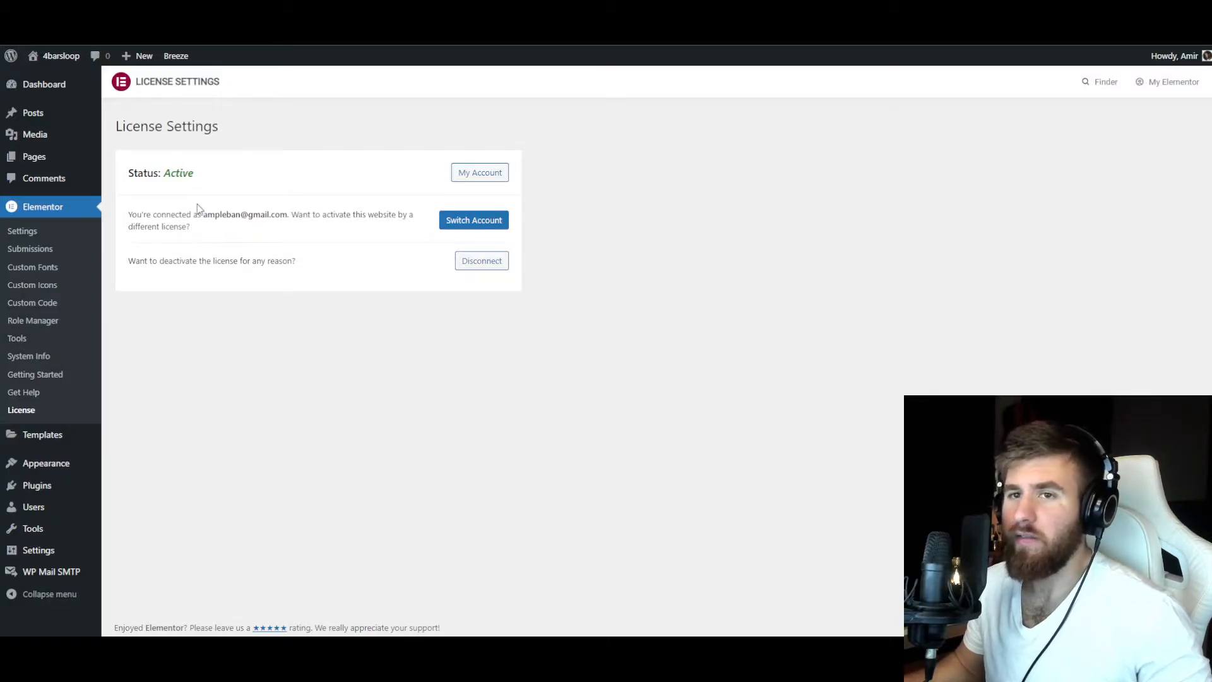
# Set the site's homepage to display the static page Home in the Reading settings and save the changes.
pyautogui.moveTo(35, 561)
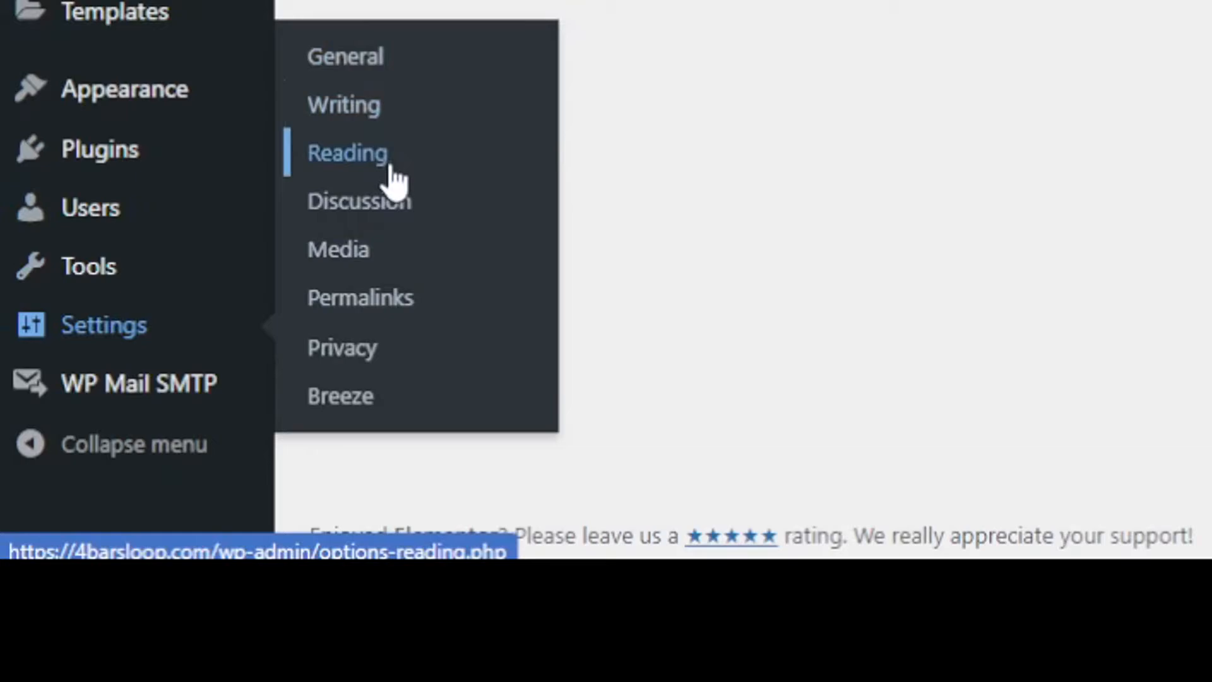
pyautogui.click(369, 162)
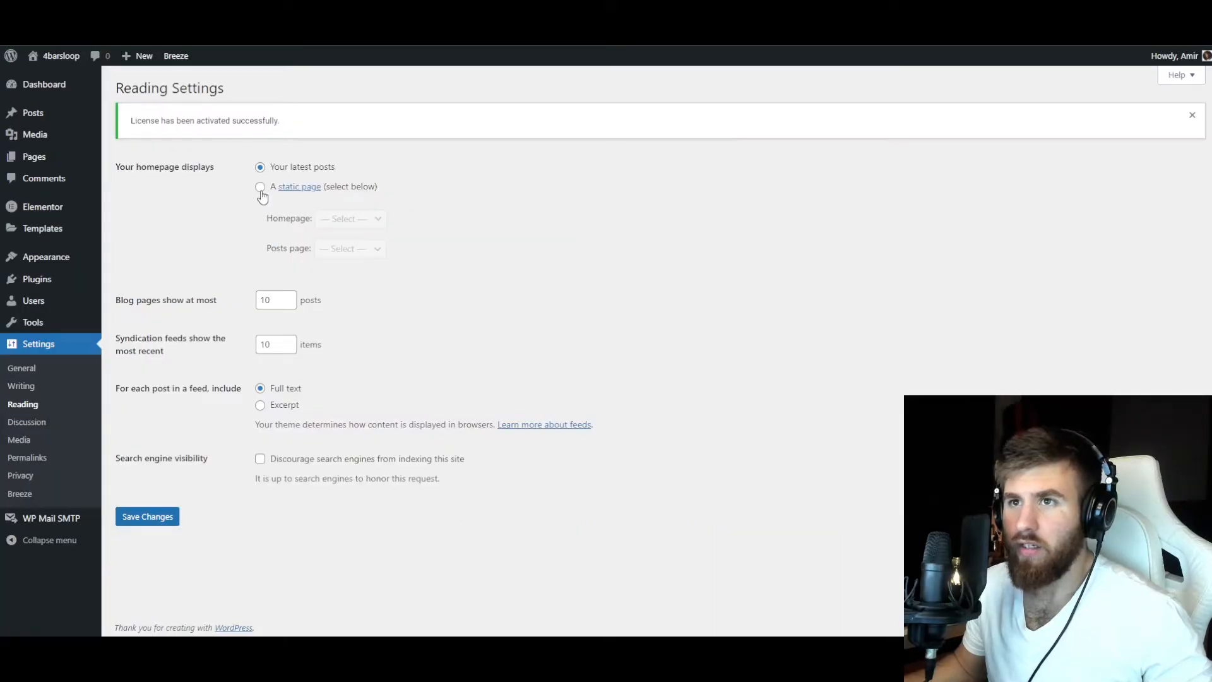
pyautogui.click(260, 188)
pyautogui.click(347, 219)
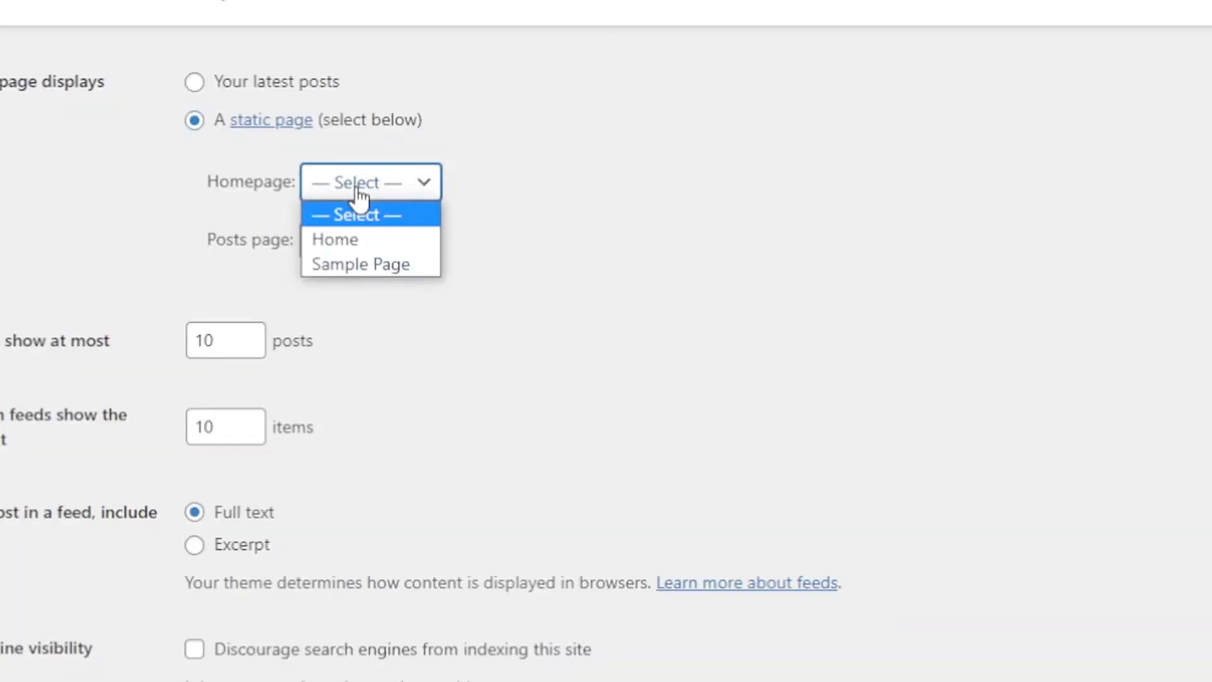
pyautogui.click(362, 240)
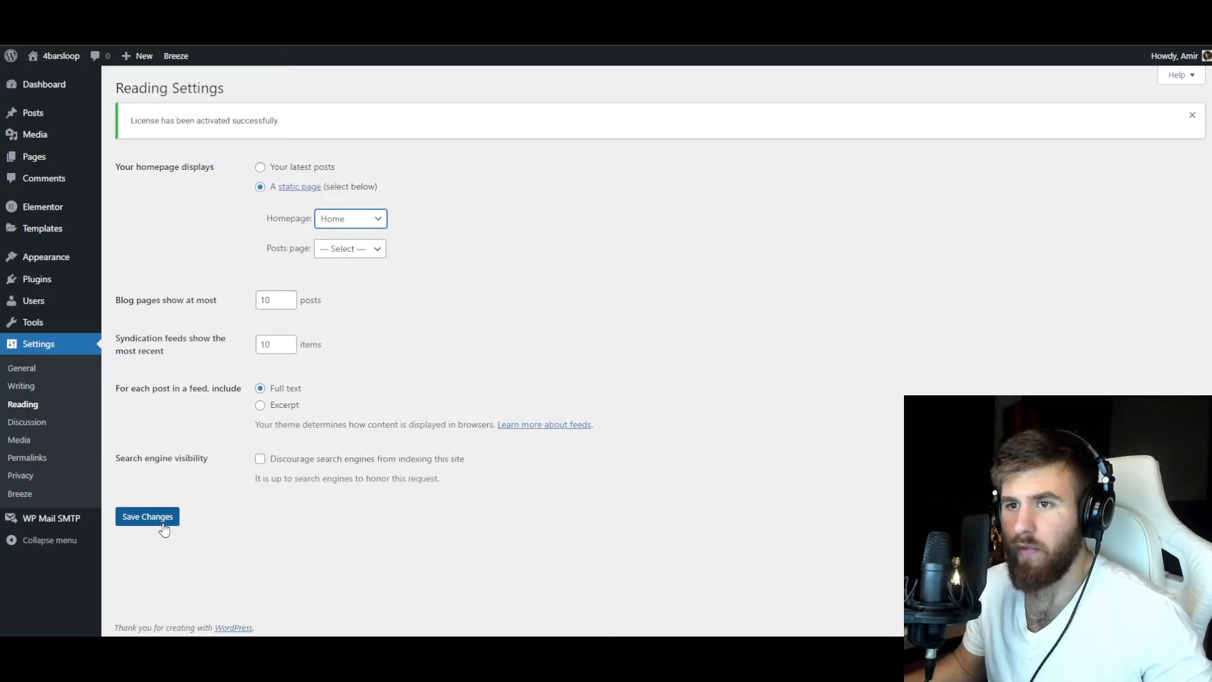
pyautogui.click(163, 525)
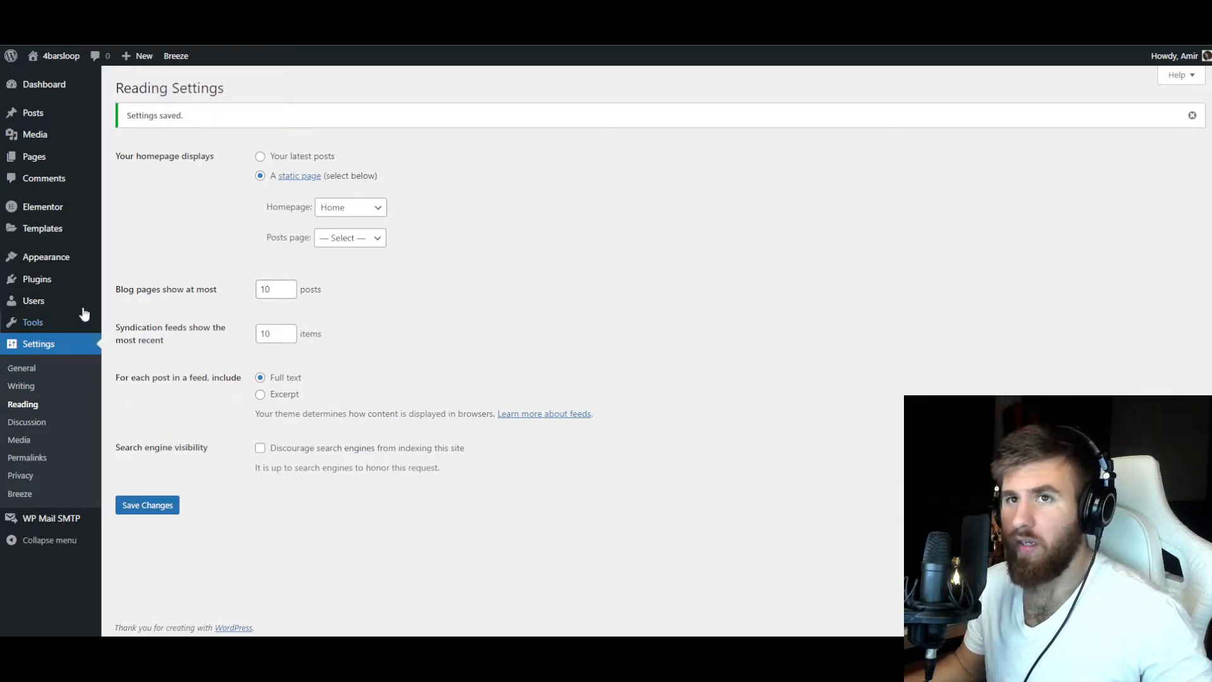
# Create a new Theme Builder template of type Header with the name HEADER.
pyautogui.moveTo(54, 208)
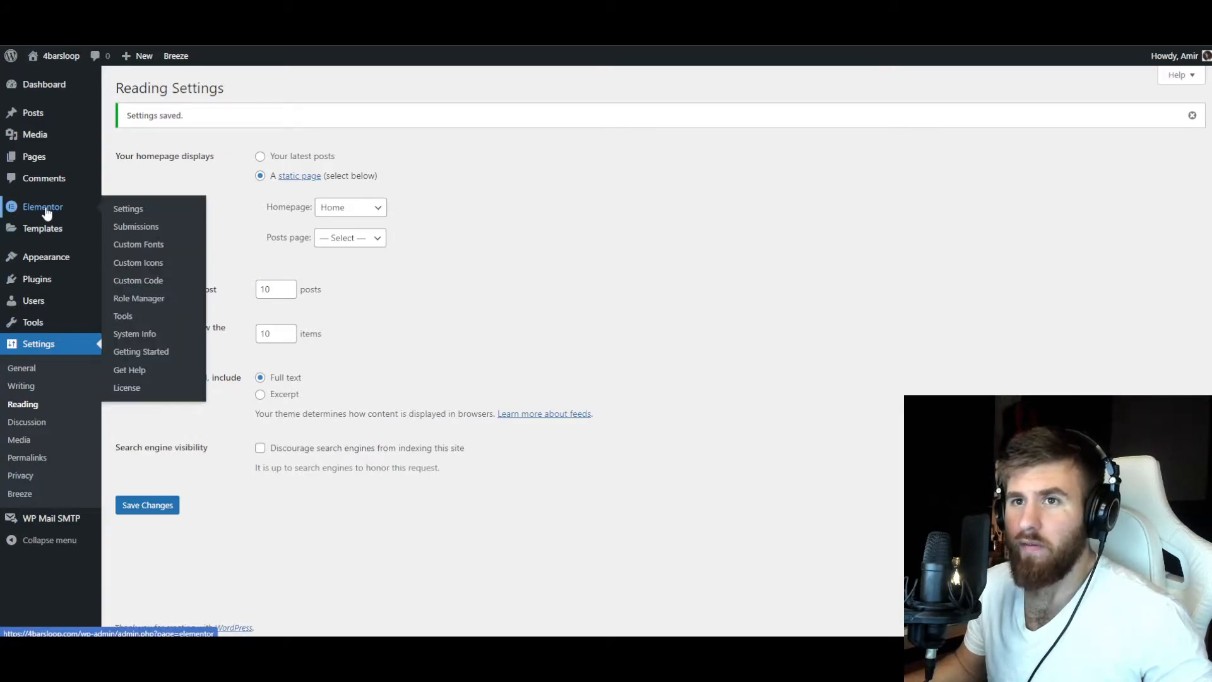
pyautogui.moveTo(49, 264)
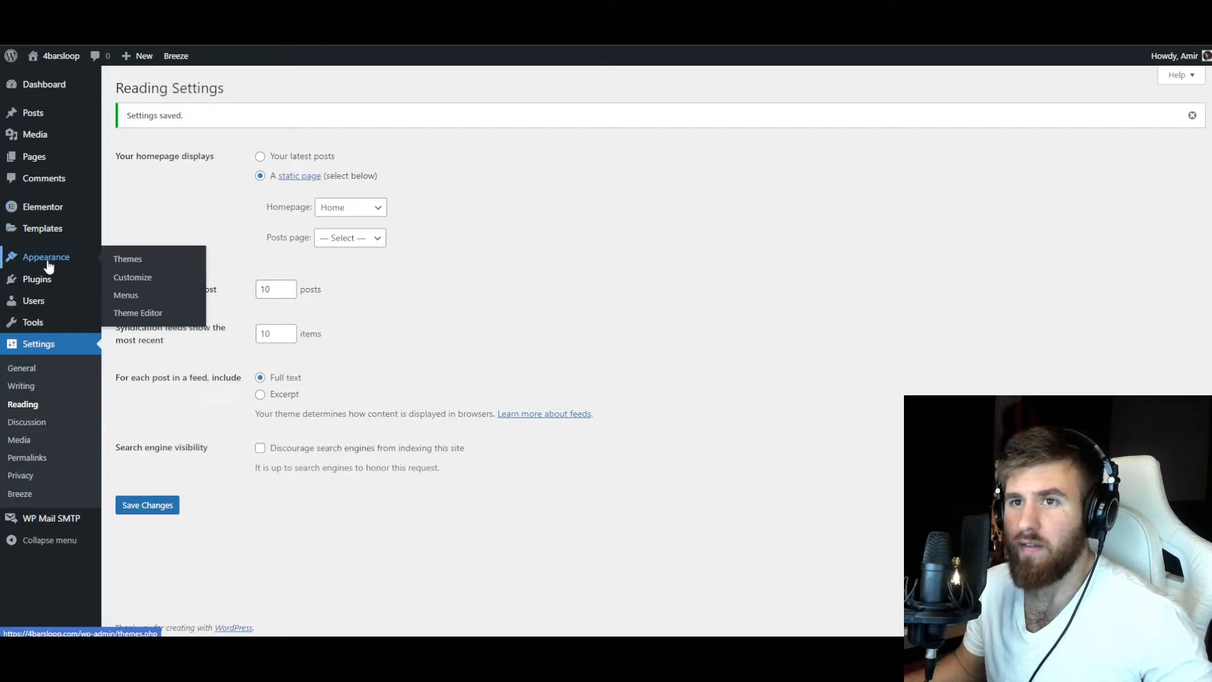
pyautogui.moveTo(44, 235)
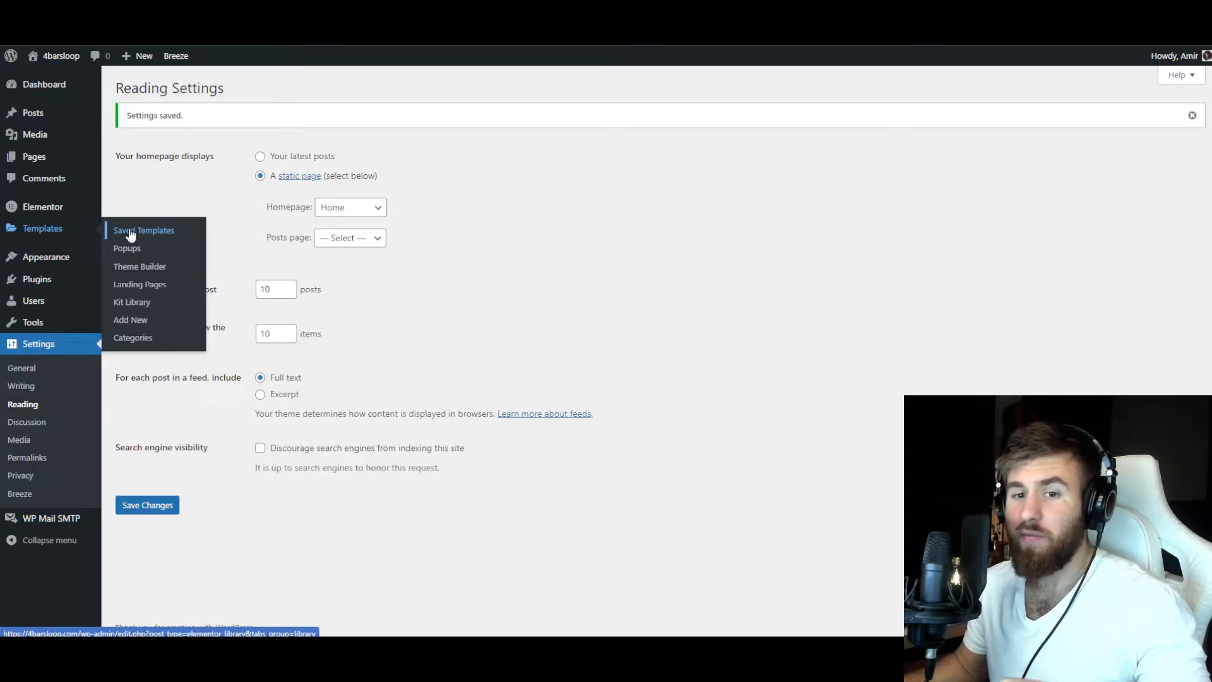
pyautogui.click(138, 267)
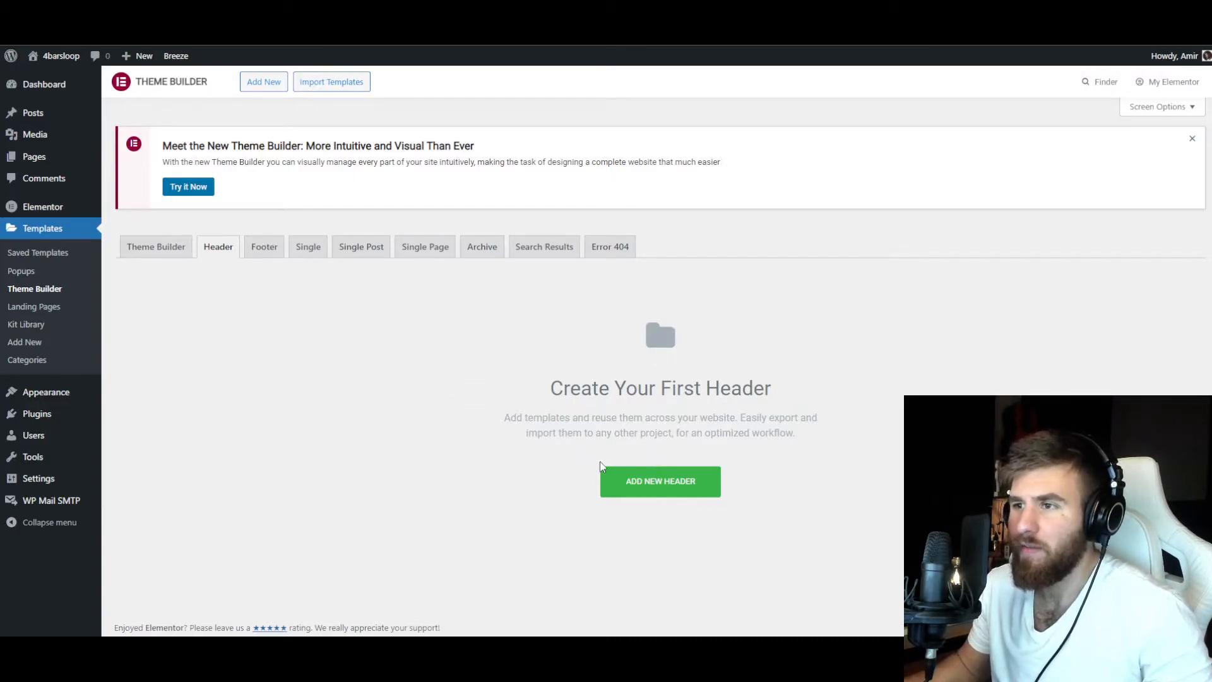
pyautogui.click(690, 482)
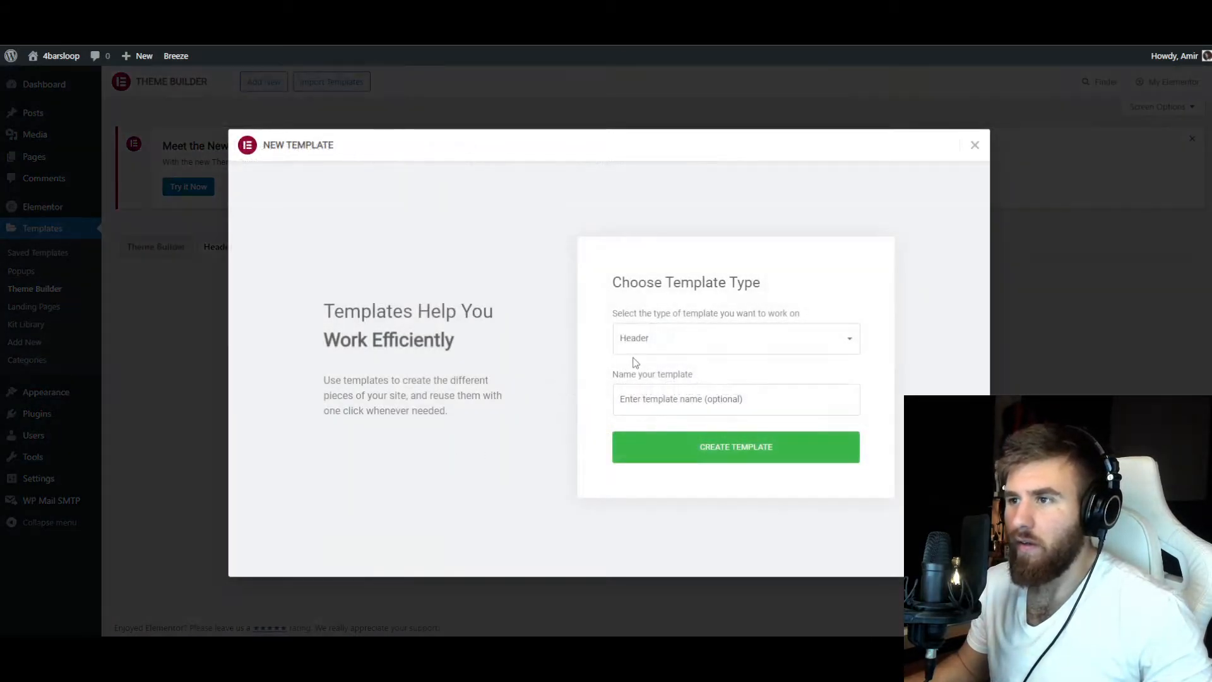
pyautogui.click(625, 397)
pyautogui.click(650, 342)
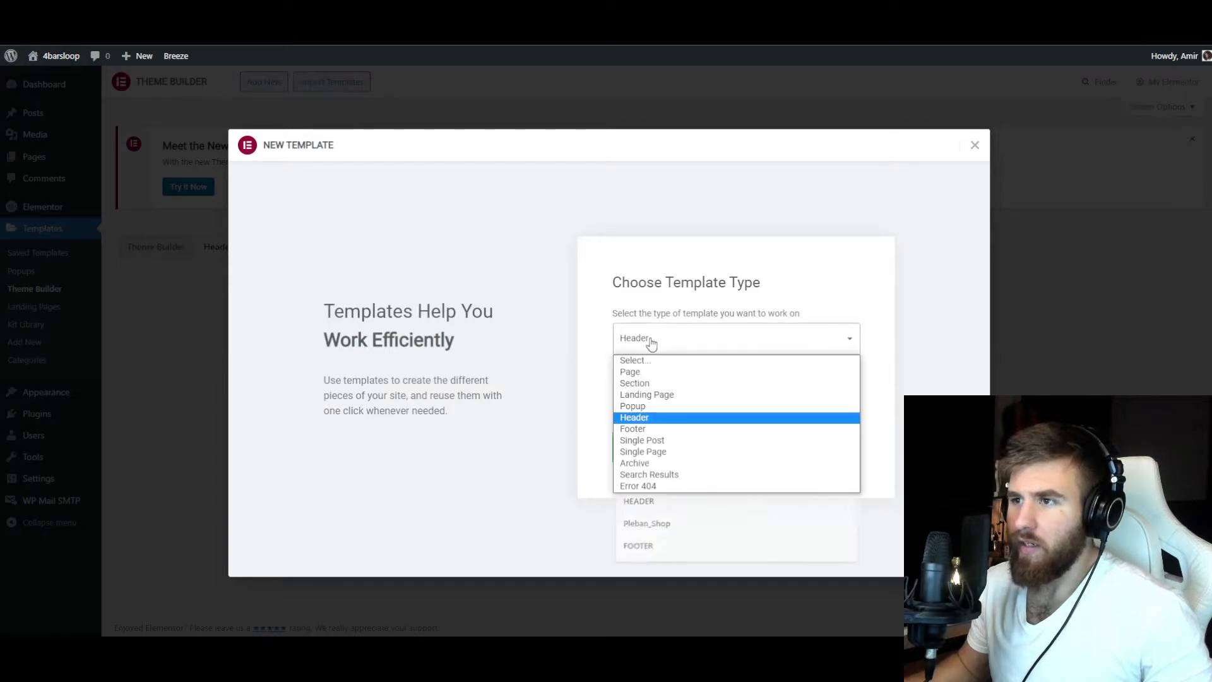
pyautogui.click(652, 412)
pyautogui.click(658, 394)
pyautogui.write('HEADER')
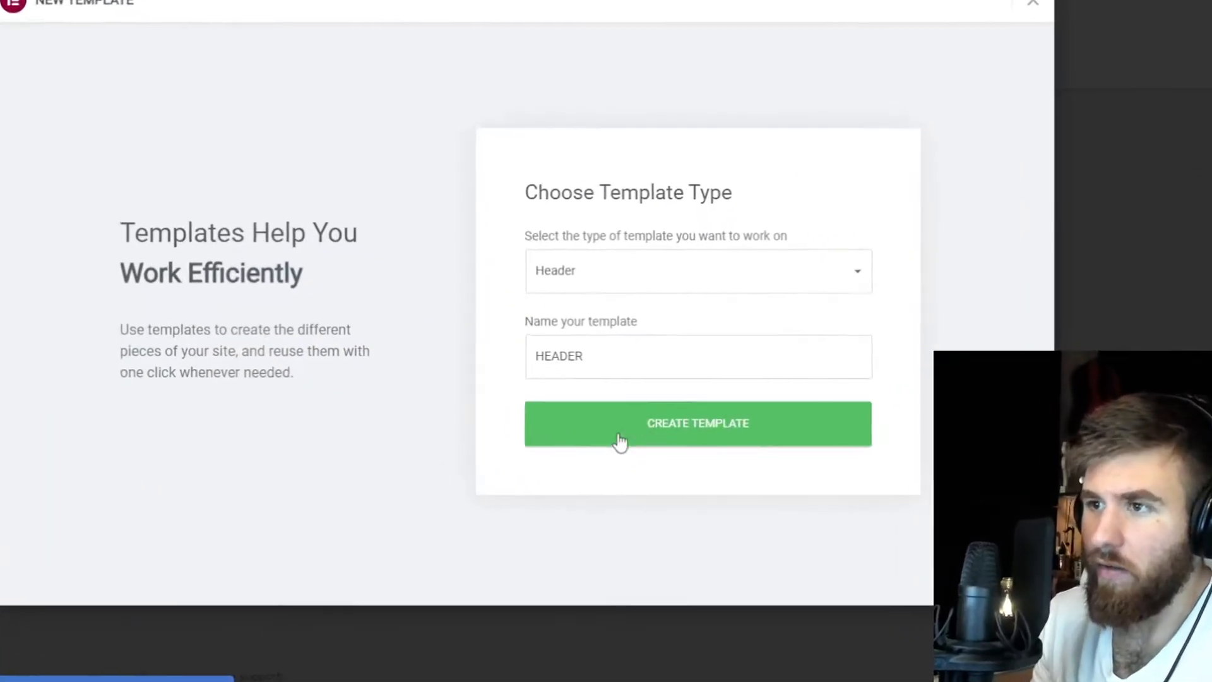
pyautogui.click(632, 449)
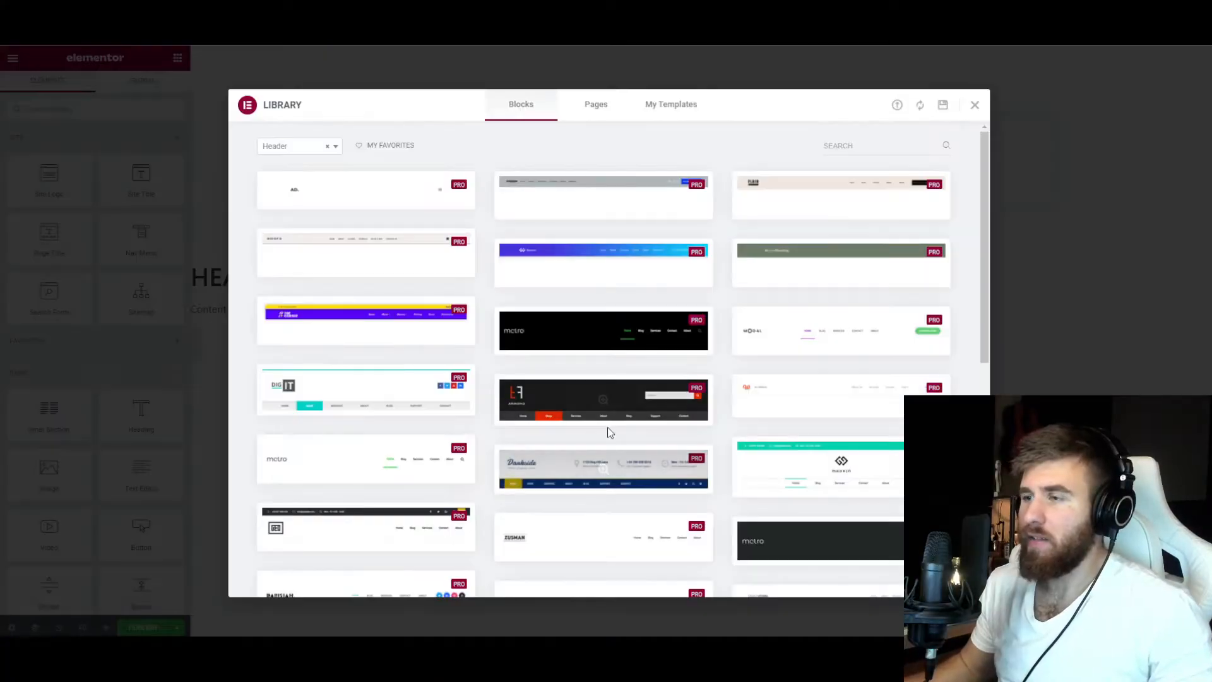
# Browse the library's Header blocks, preview the white block with the small red logo and insert it into the template.
pyautogui.scroll(-2, 600, 257)
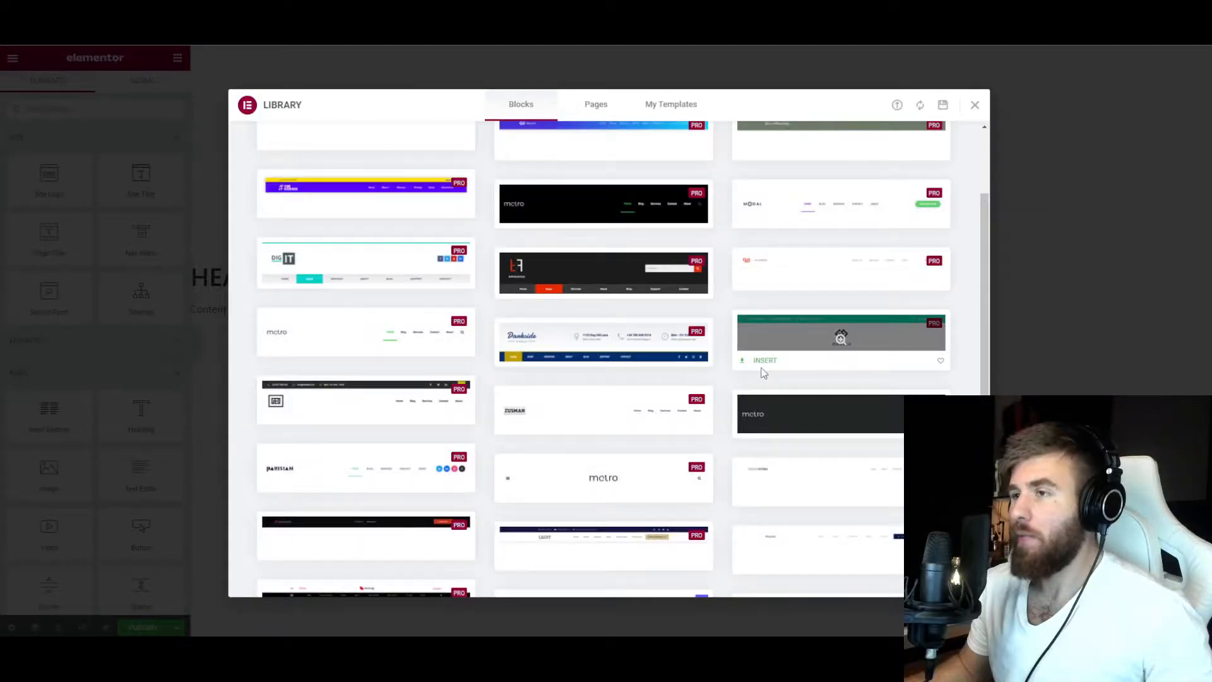
pyautogui.scroll(2, 204, 2)
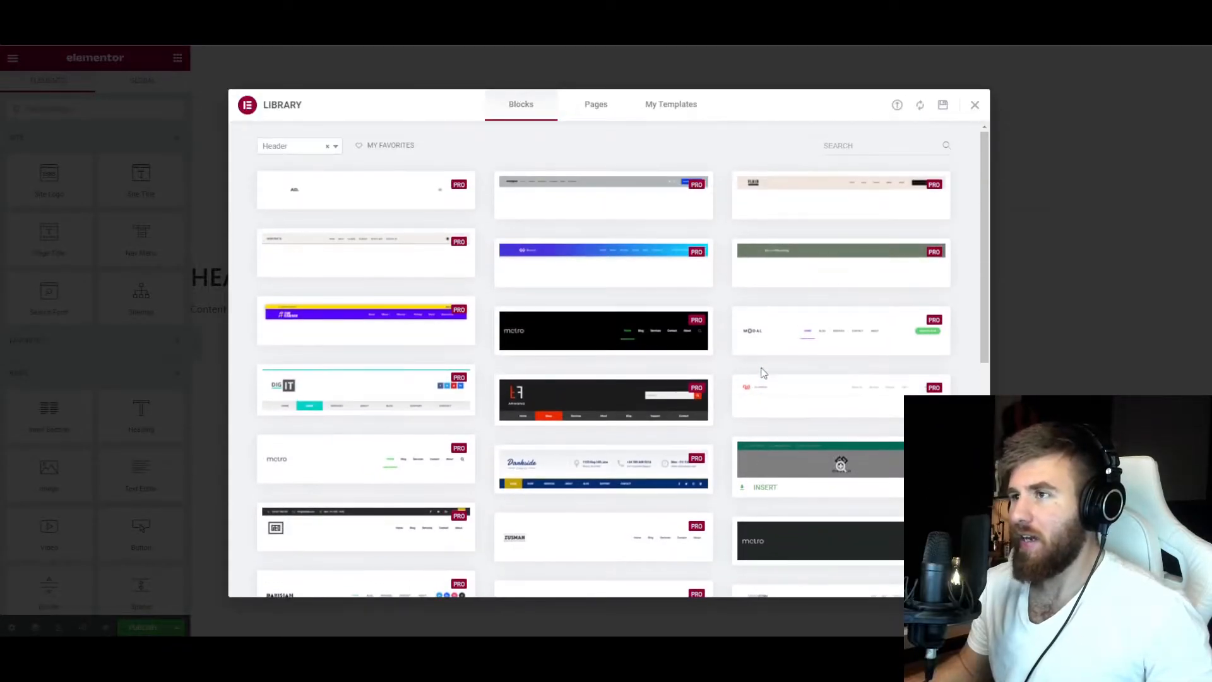
pyautogui.scroll(-3, 400, 382)
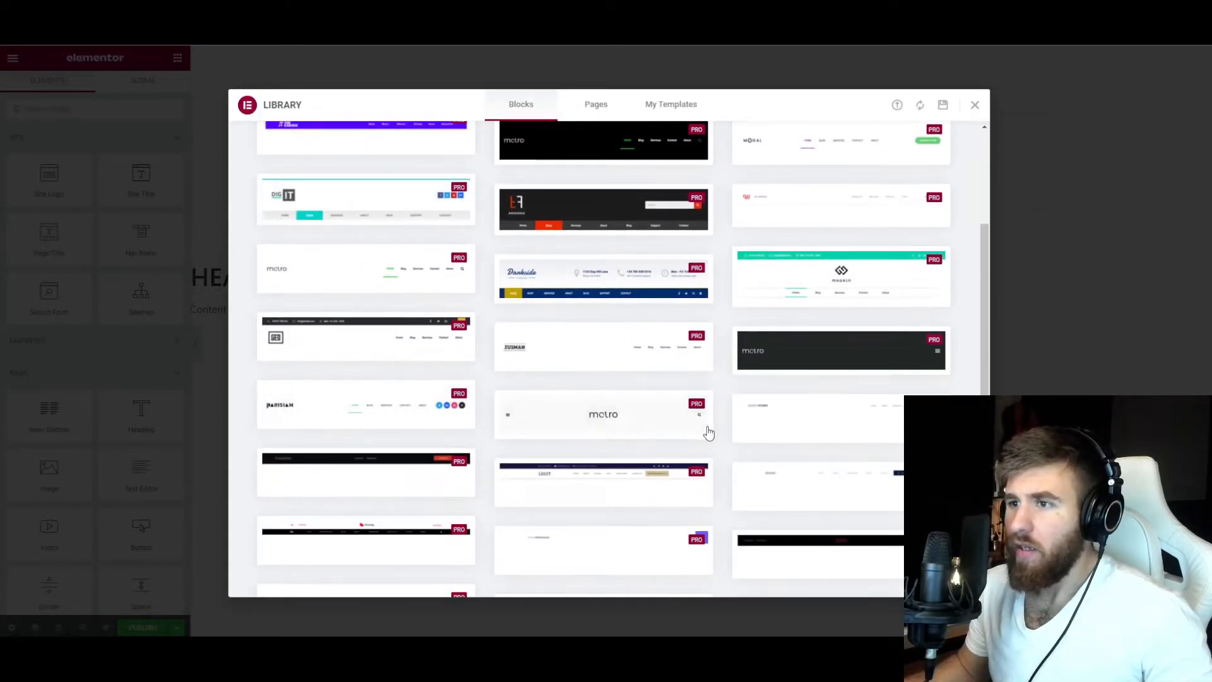
pyautogui.scroll(1, 811, 390)
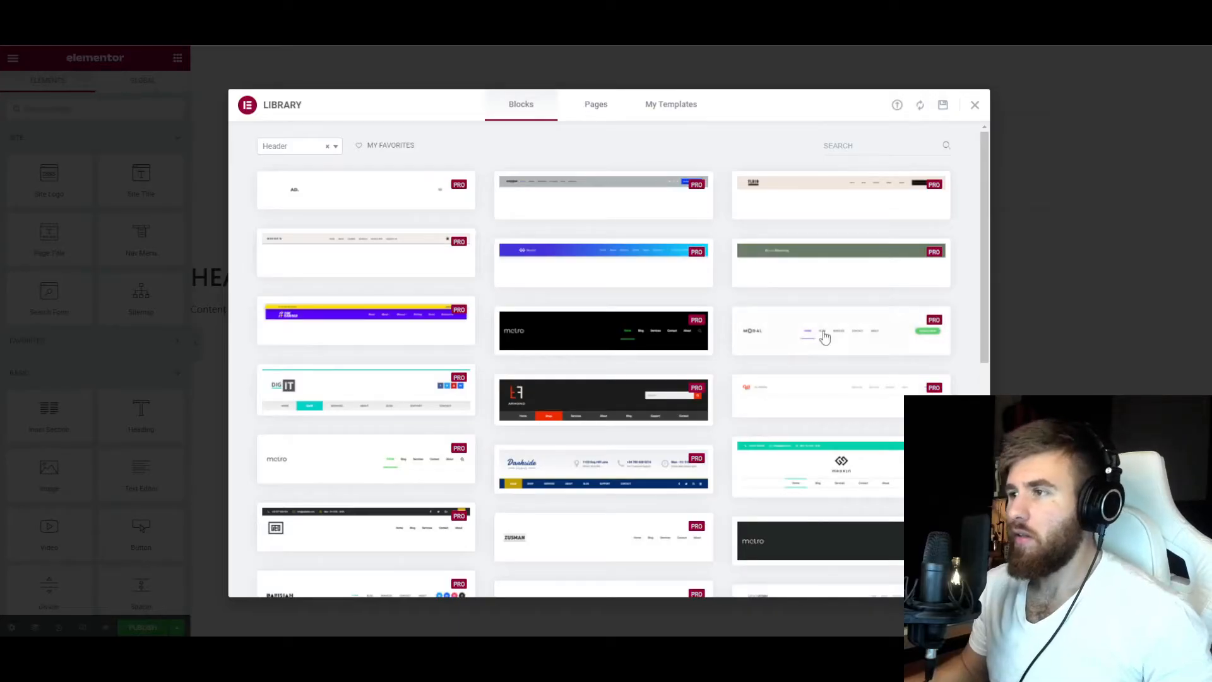
pyautogui.moveTo(833, 338)
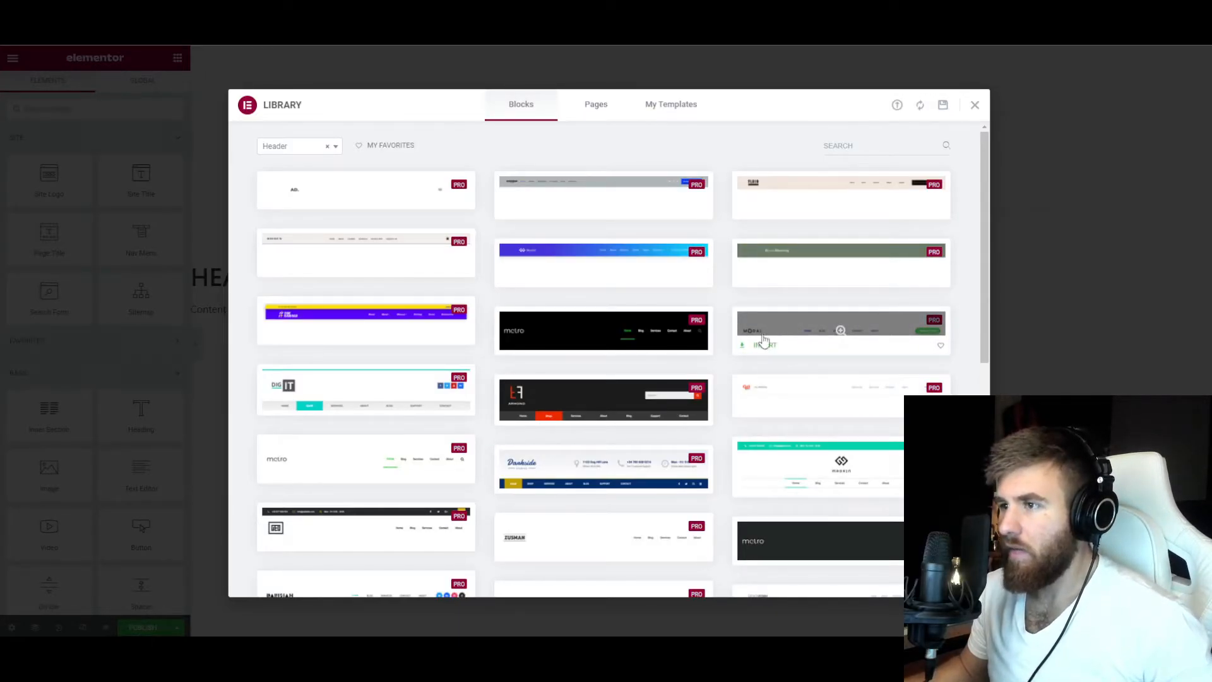
pyautogui.scroll(-1, 765, 340)
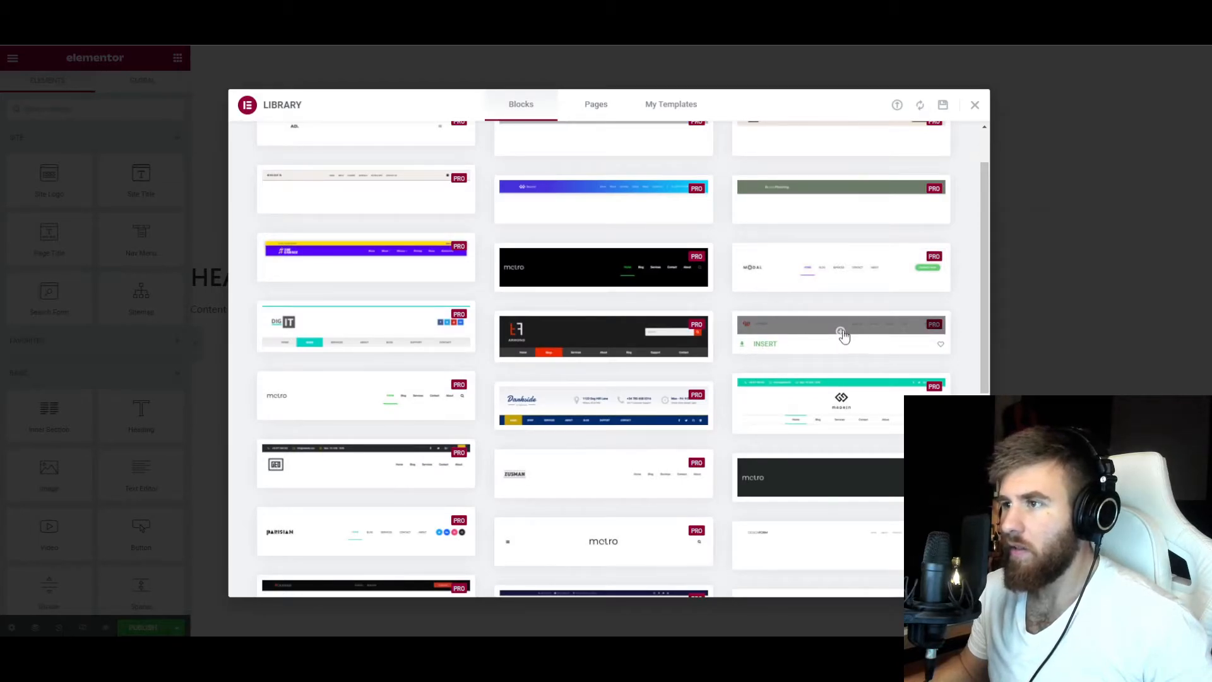
pyautogui.click(842, 333)
pyautogui.click(284, 114)
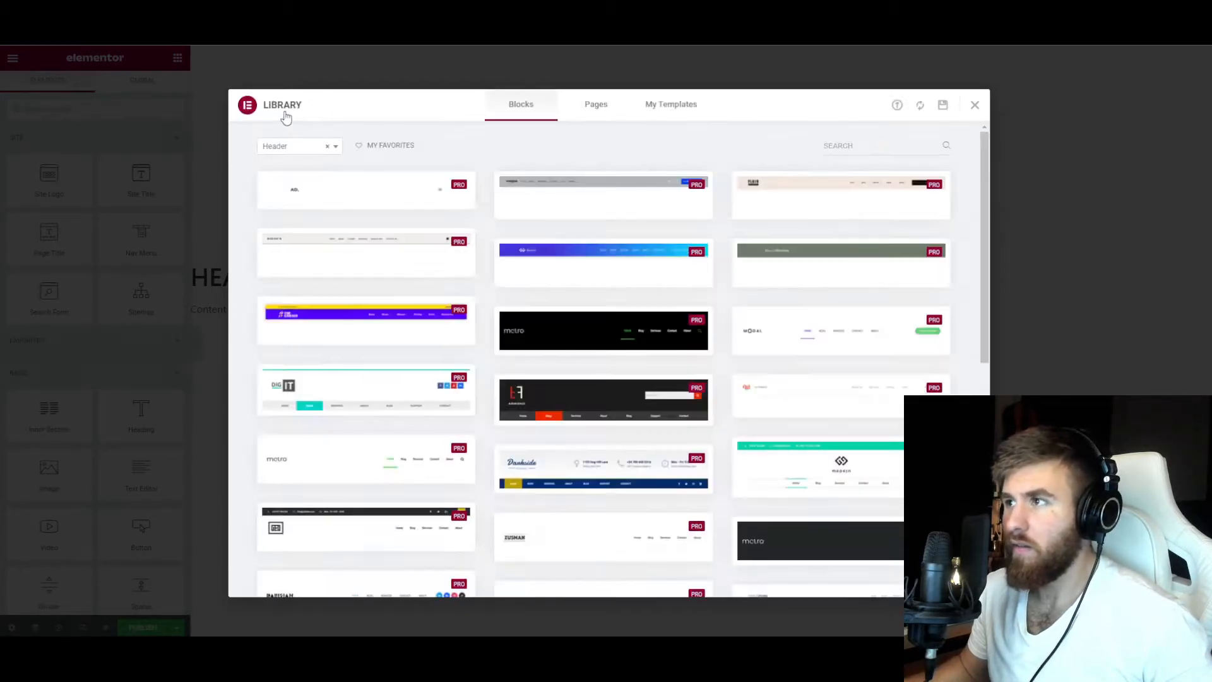
pyautogui.moveTo(814, 408)
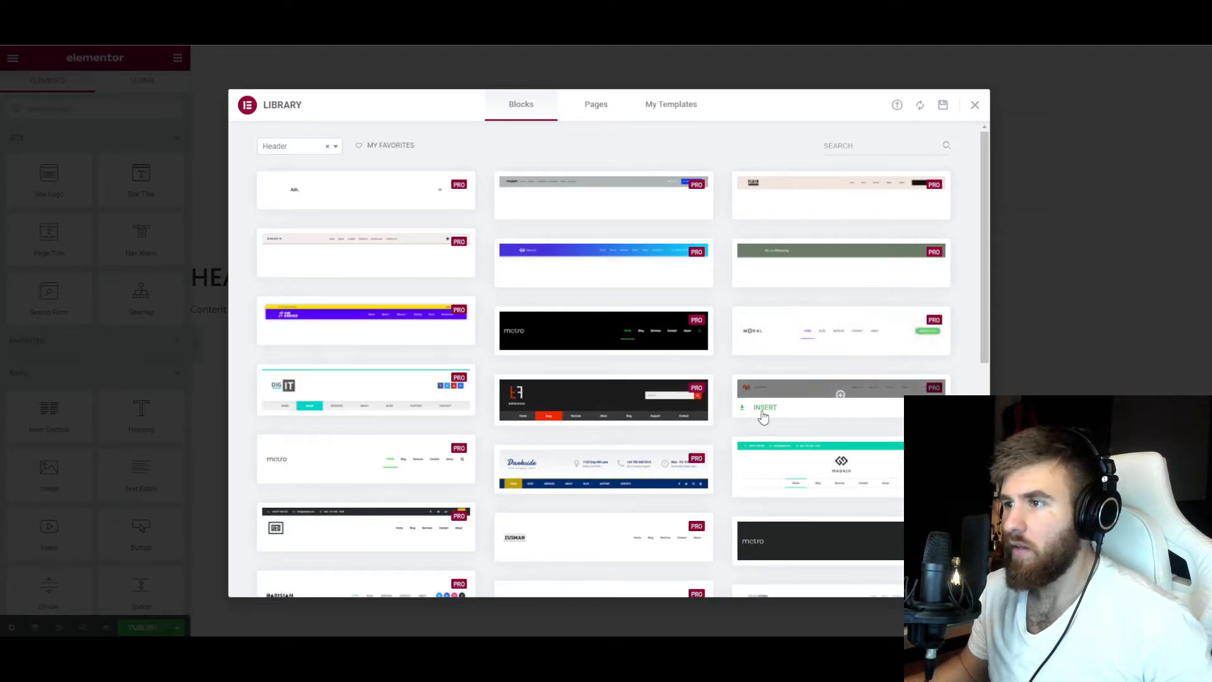
pyautogui.click(761, 408)
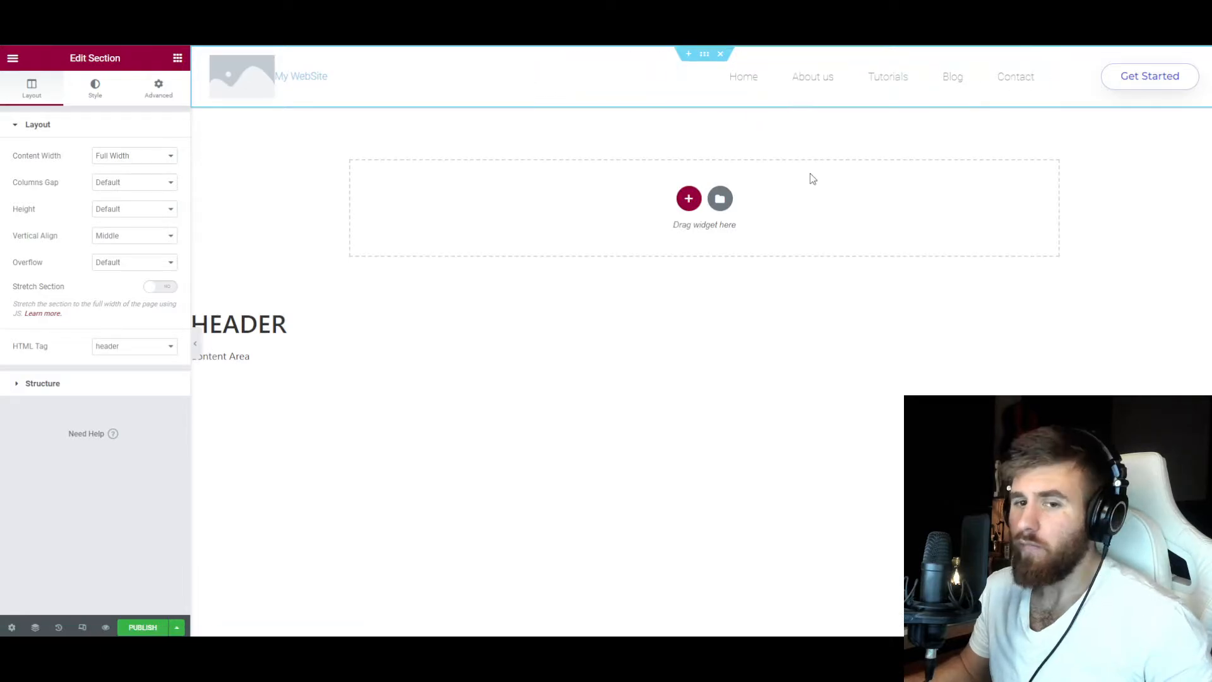
# Delete the "My WebSite" title and the site logo from the header, along with their inner columns.
pyautogui.rightClick(295, 79)
pyautogui.click(323, 260)
pyautogui.rightClick(255, 76)
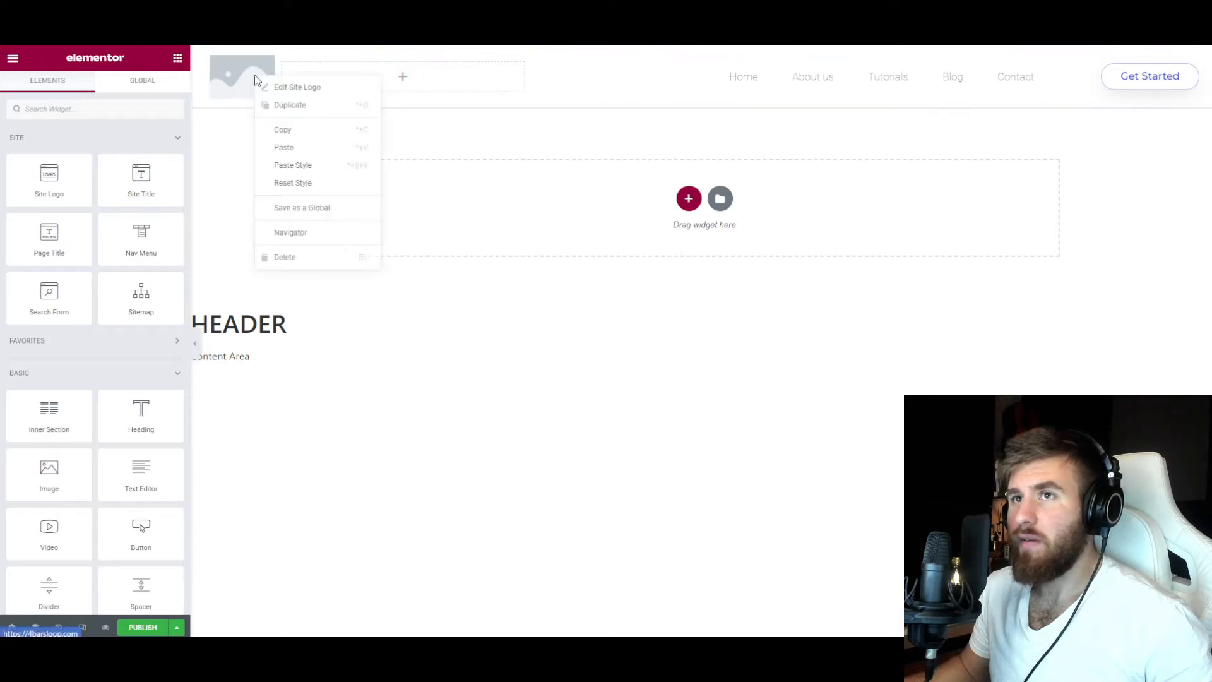
pyautogui.click(300, 256)
pyautogui.rightClick(292, 75)
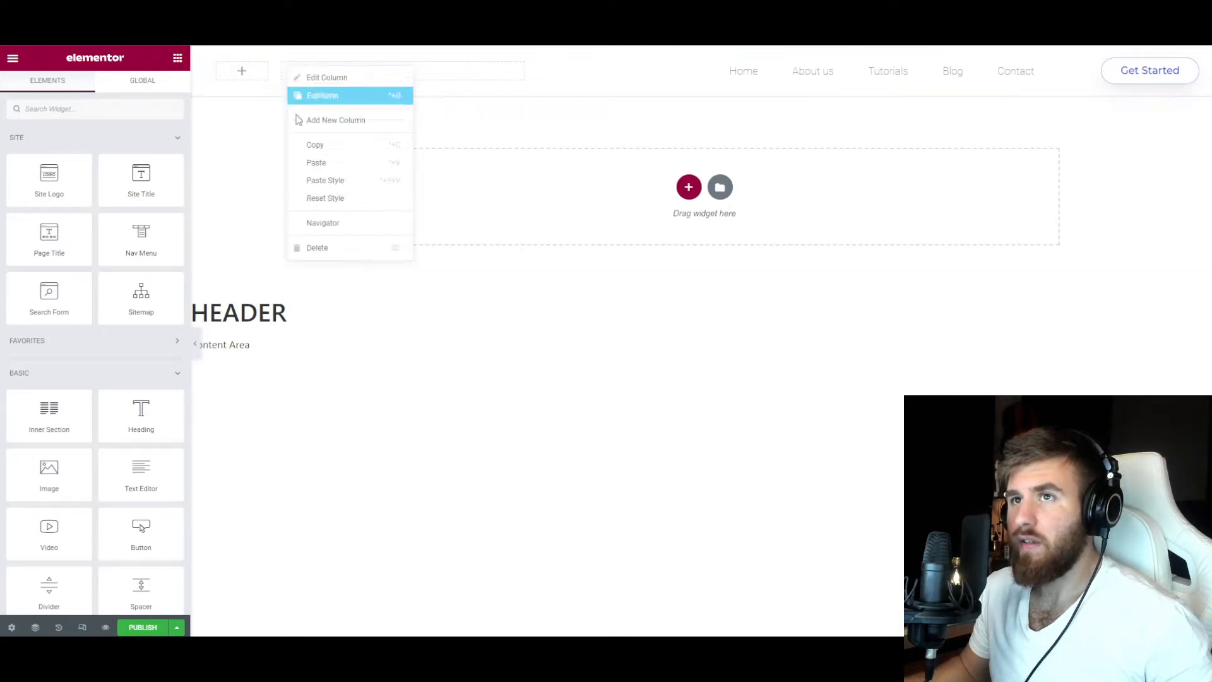
pyautogui.click(323, 247)
pyautogui.rightClick(227, 70)
pyautogui.click(261, 247)
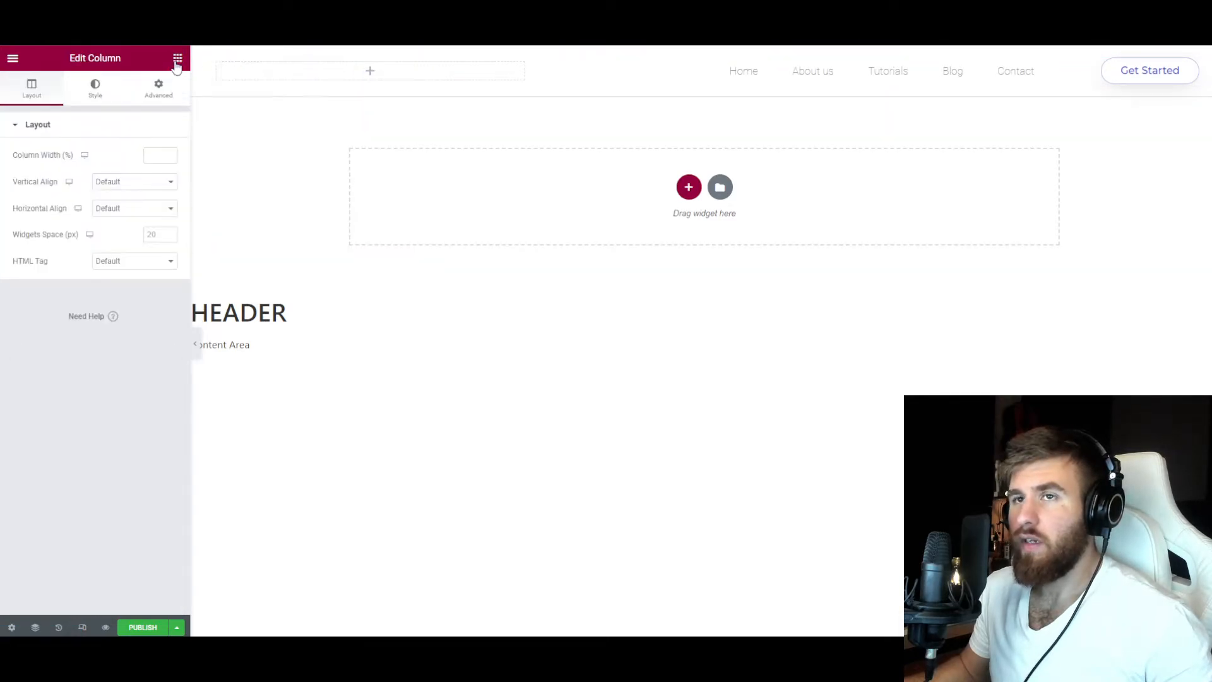
pyautogui.click(177, 58)
pyautogui.scroll(-2, 105, 404)
pyautogui.scroll(2, 105, 404)
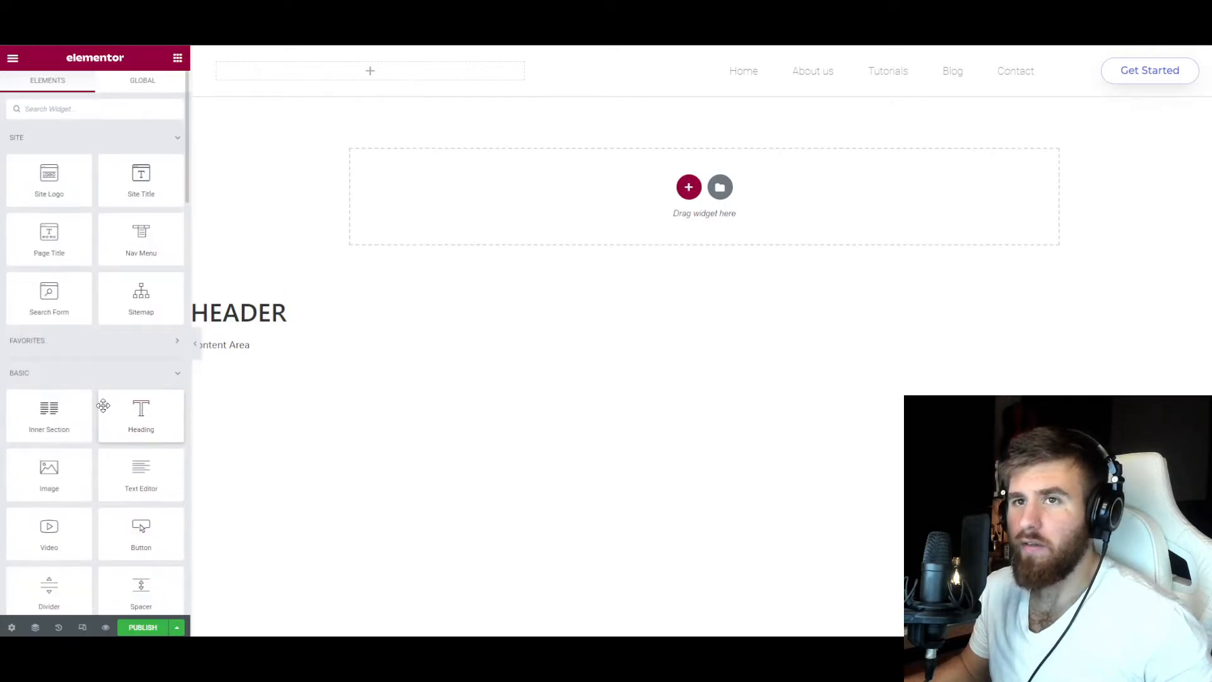
pyautogui.scroll(-5, 68, 306)
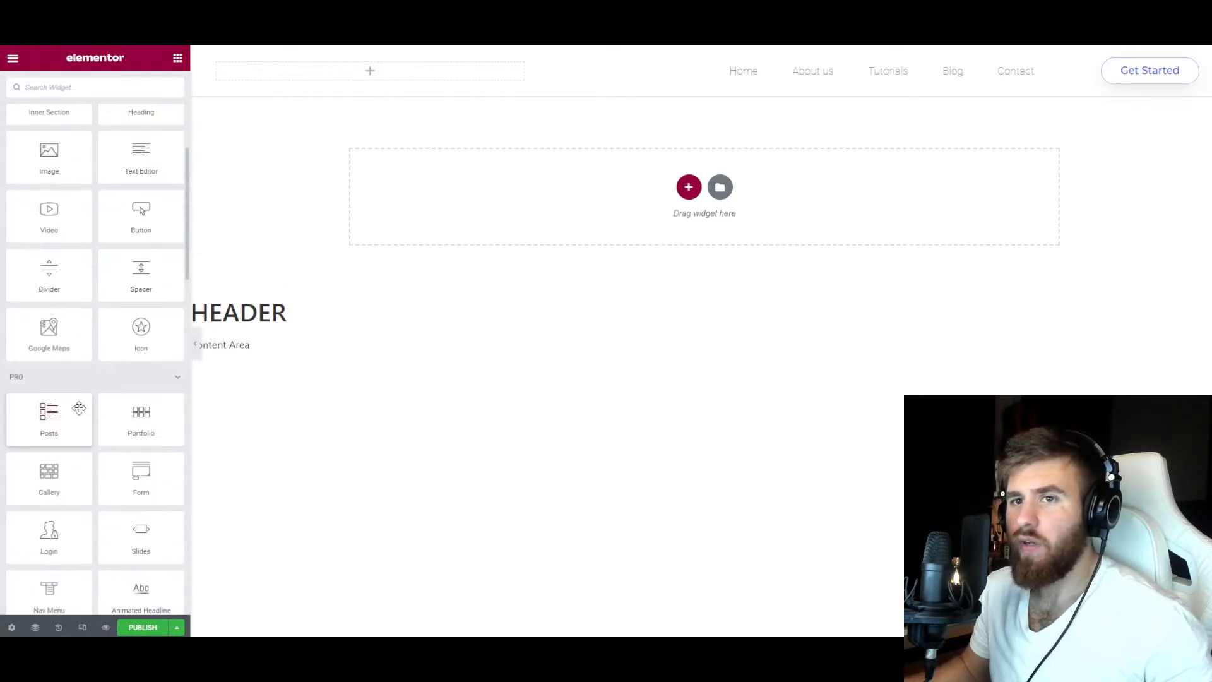
pyautogui.scroll(5, 78, 407)
pyautogui.moveTo(39, 183); pyautogui.dragTo(209, 139)
pyautogui.moveTo(369, 79); pyautogui.dragTo(336, 503)
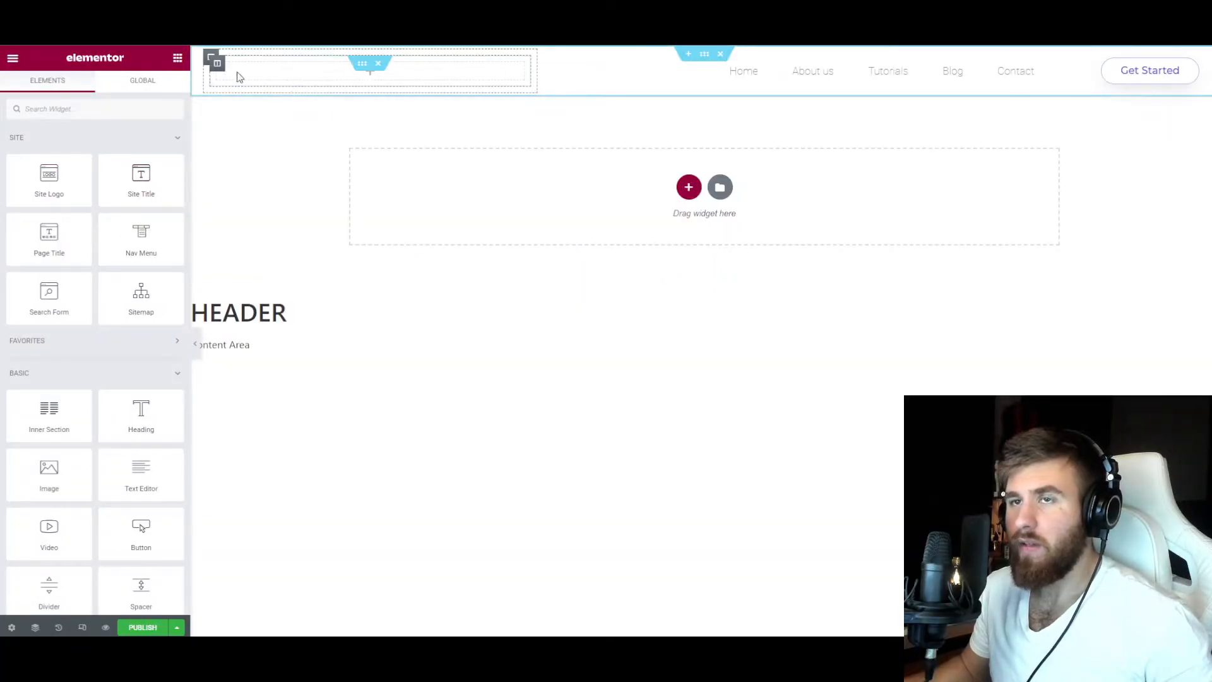
# Remove the leftover inner section from the header and place an Image widget in the empty column beside the navigation menu.
pyautogui.click(217, 63)
pyautogui.click(371, 72)
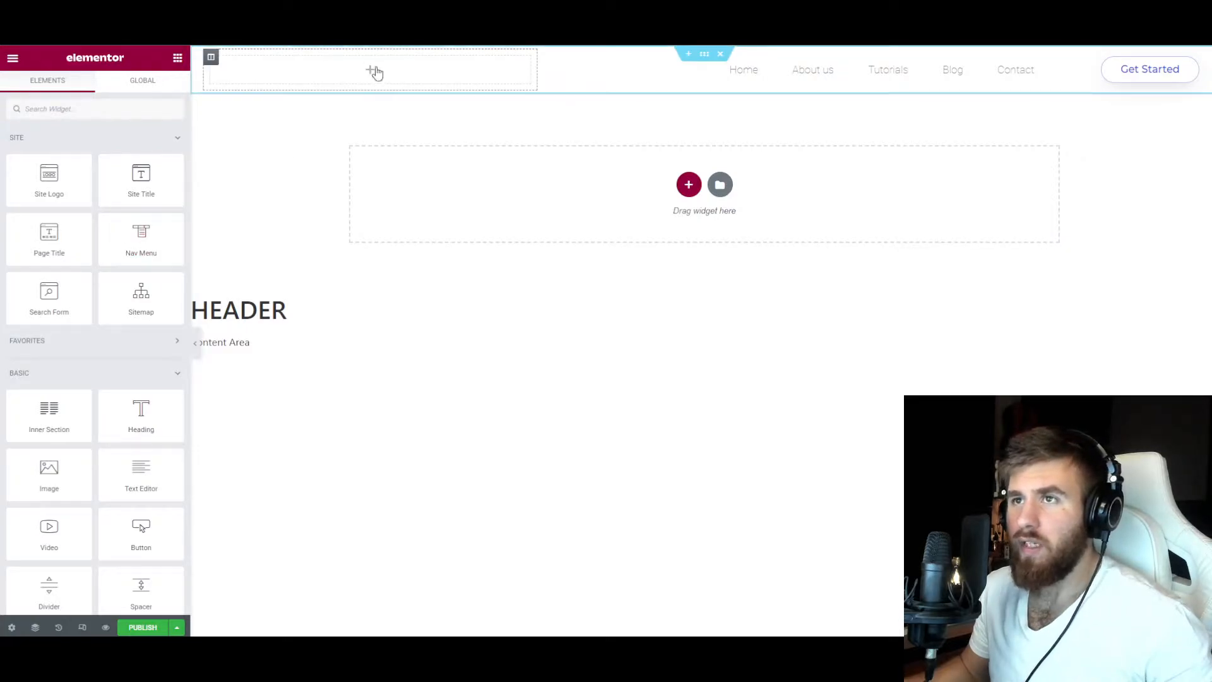
pyautogui.scroll(-1, 95, 379)
pyautogui.moveTo(51, 408); pyautogui.dragTo(376, 65)
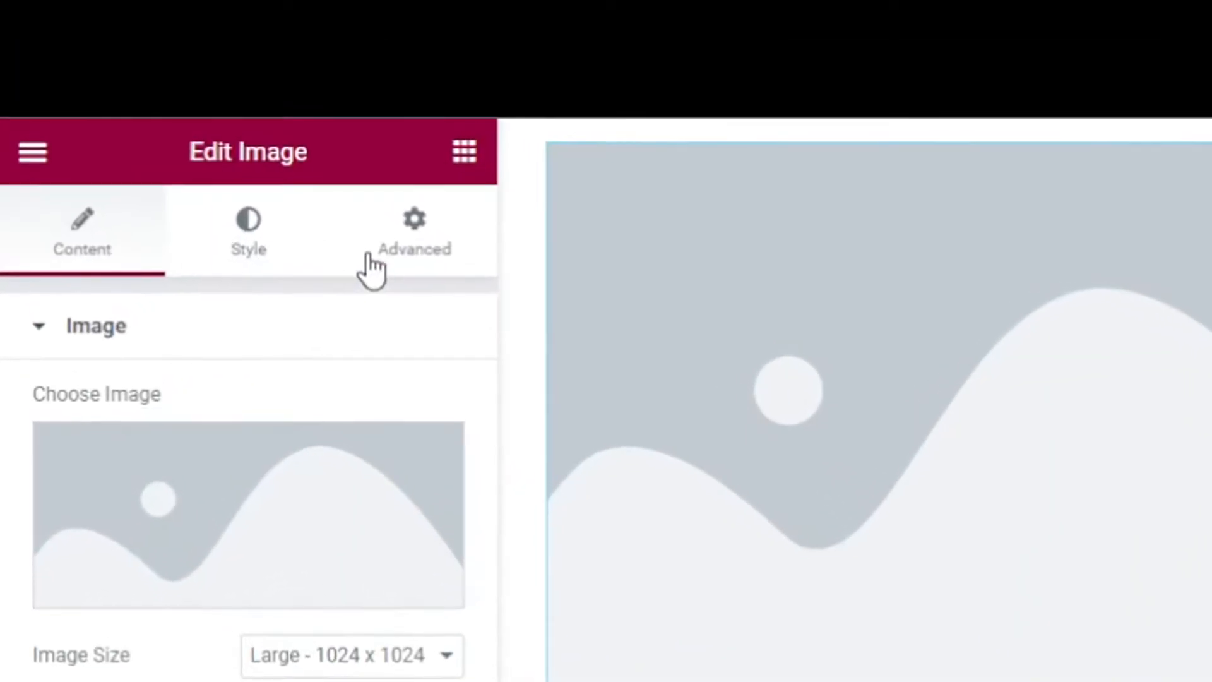
pyautogui.click(94, 385)
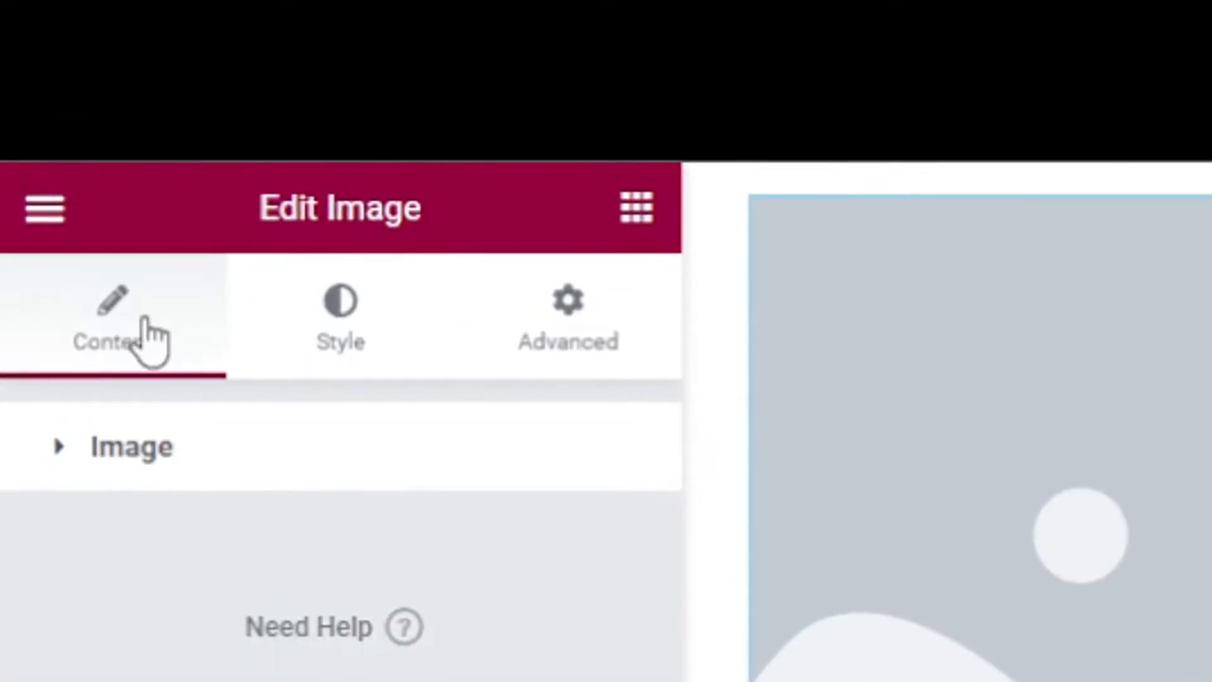
pyautogui.click(180, 446)
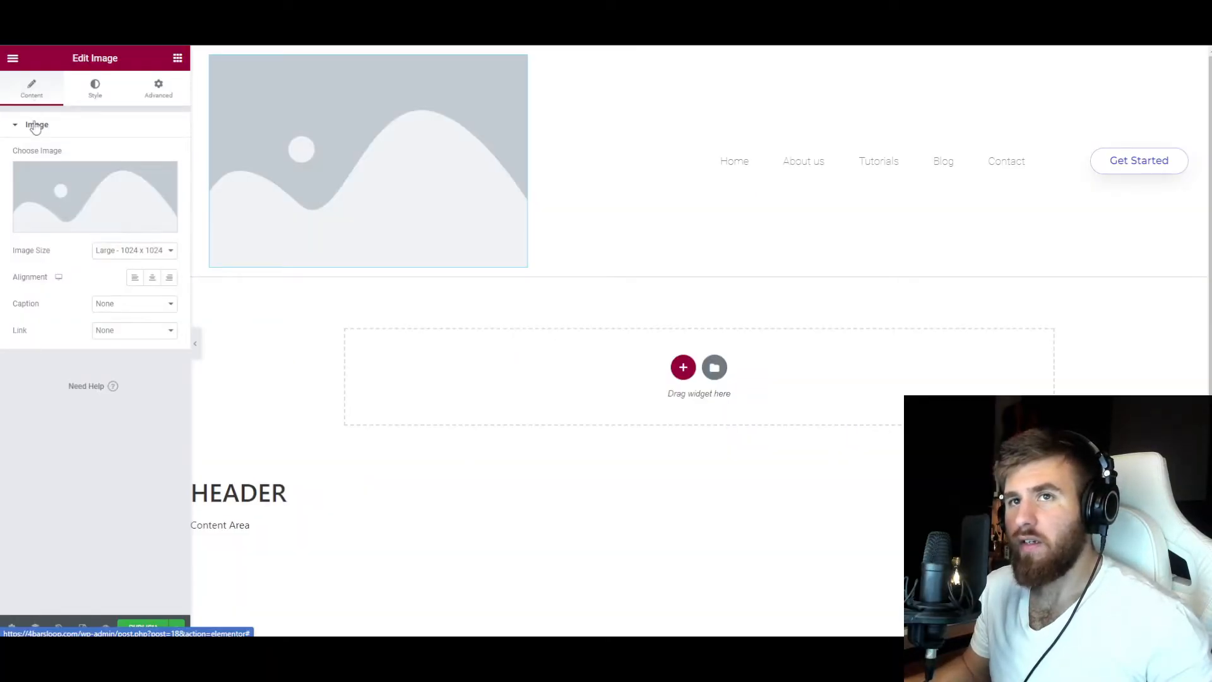
pyautogui.click(93, 102)
pyautogui.click(71, 126)
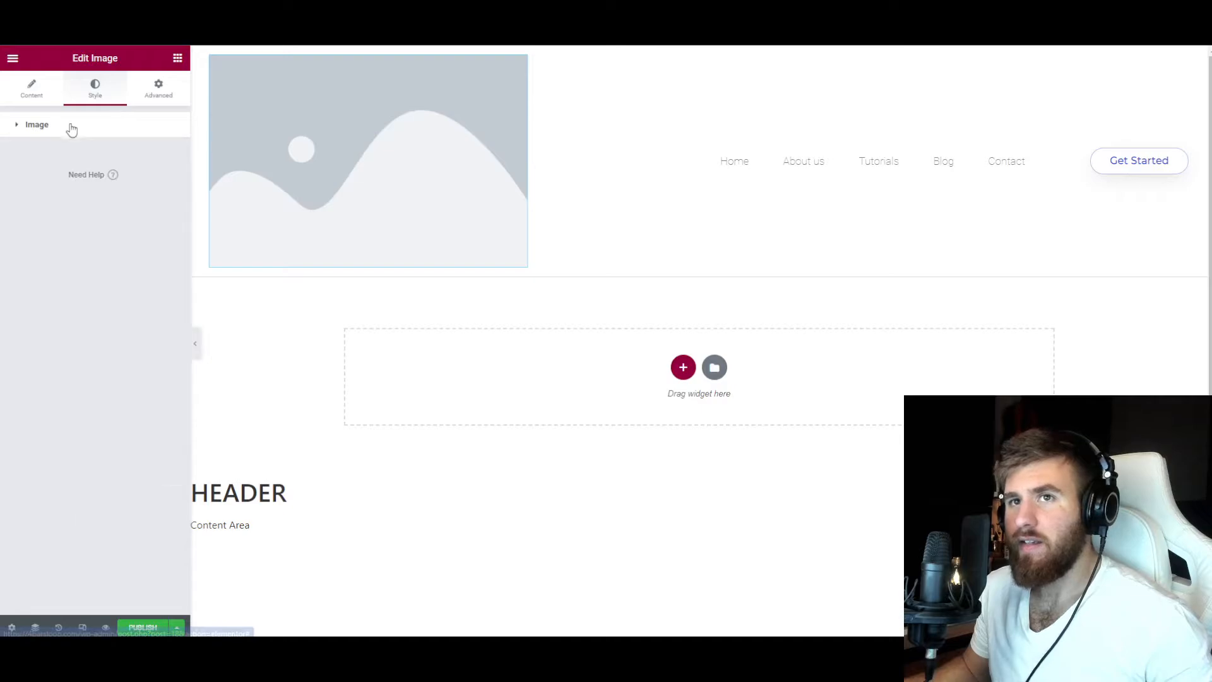
pyautogui.click(49, 133)
pyautogui.click(150, 88)
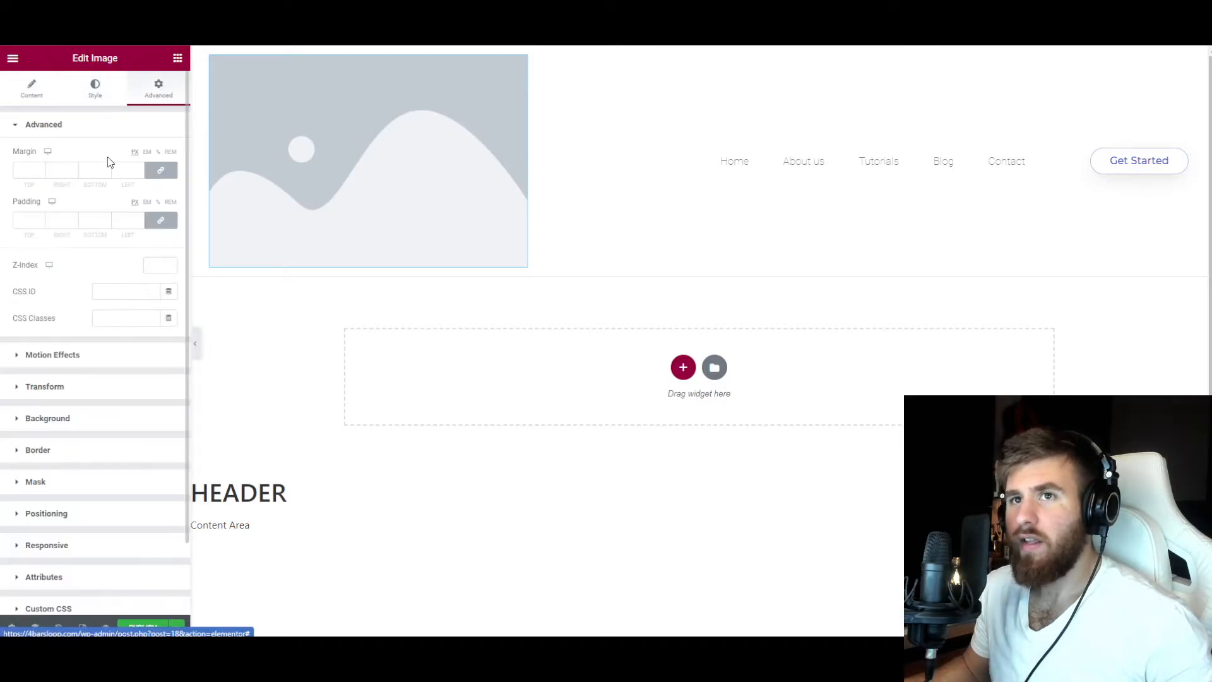
pyautogui.click(75, 129)
pyautogui.click(32, 88)
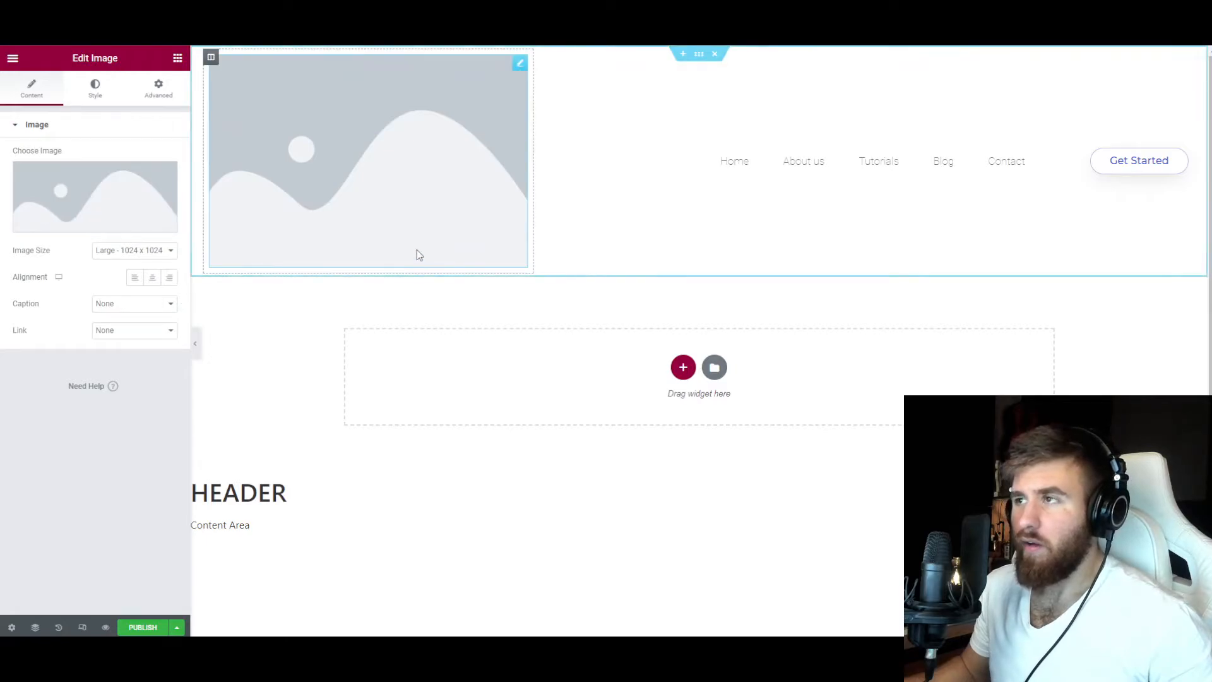
# Upload the logo file 4barsloop-8.png into the header's Image widget, left-align it and adjust its column's width.
pyautogui.moveTo(131, 209)
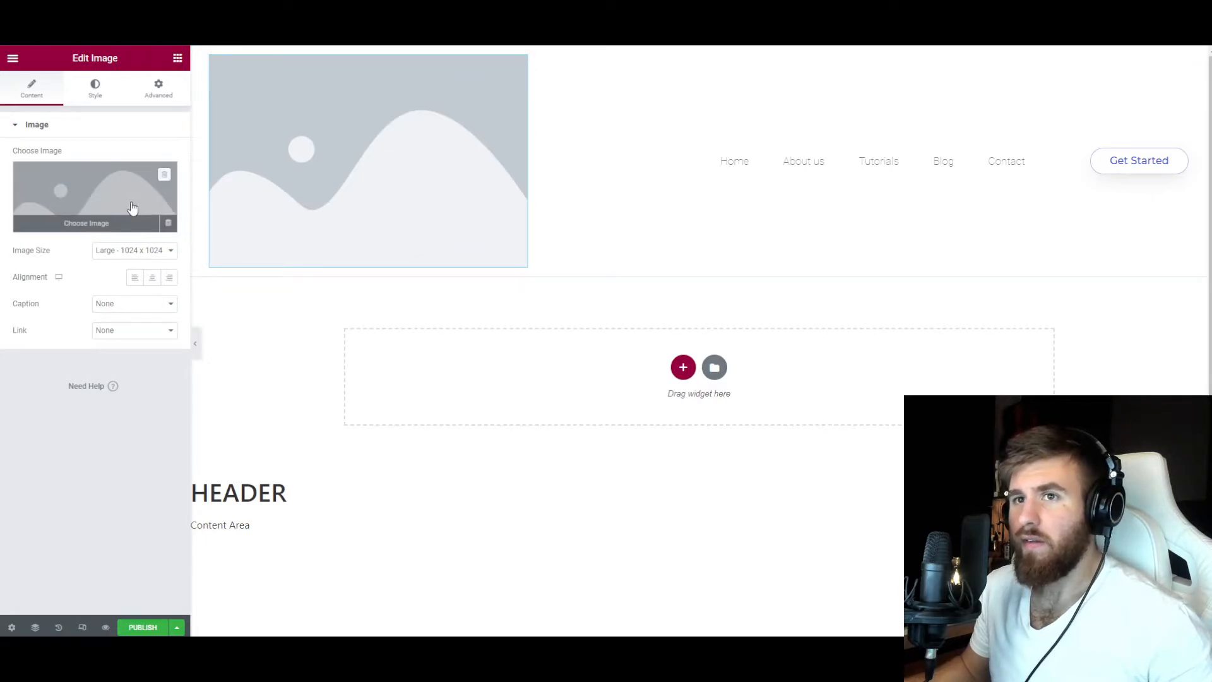
pyautogui.click(106, 226)
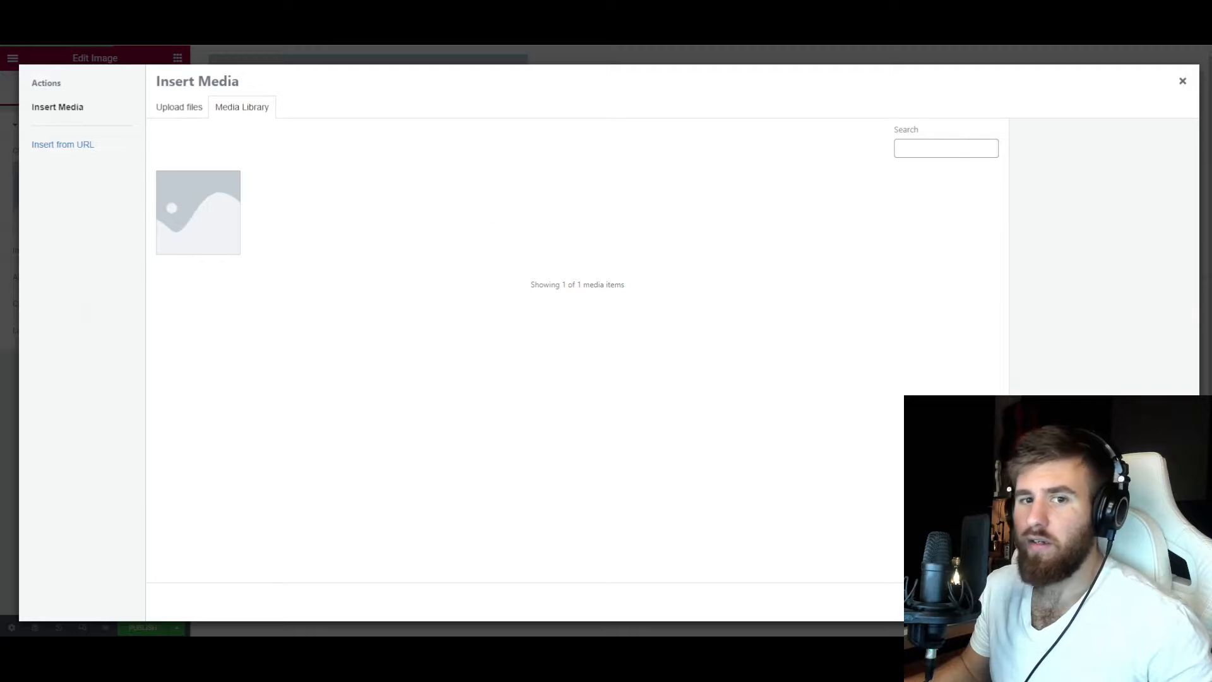
pyautogui.moveTo(6, 265); pyautogui.dragTo(340, 294)
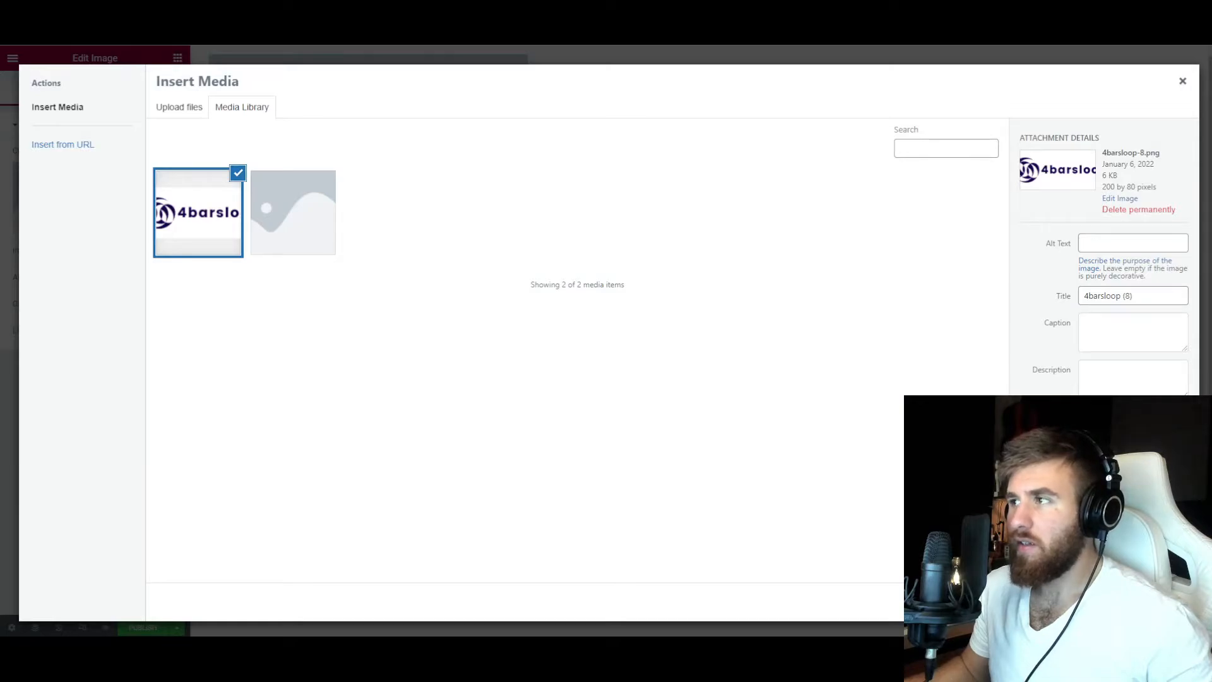
pyautogui.click(1158, 601)
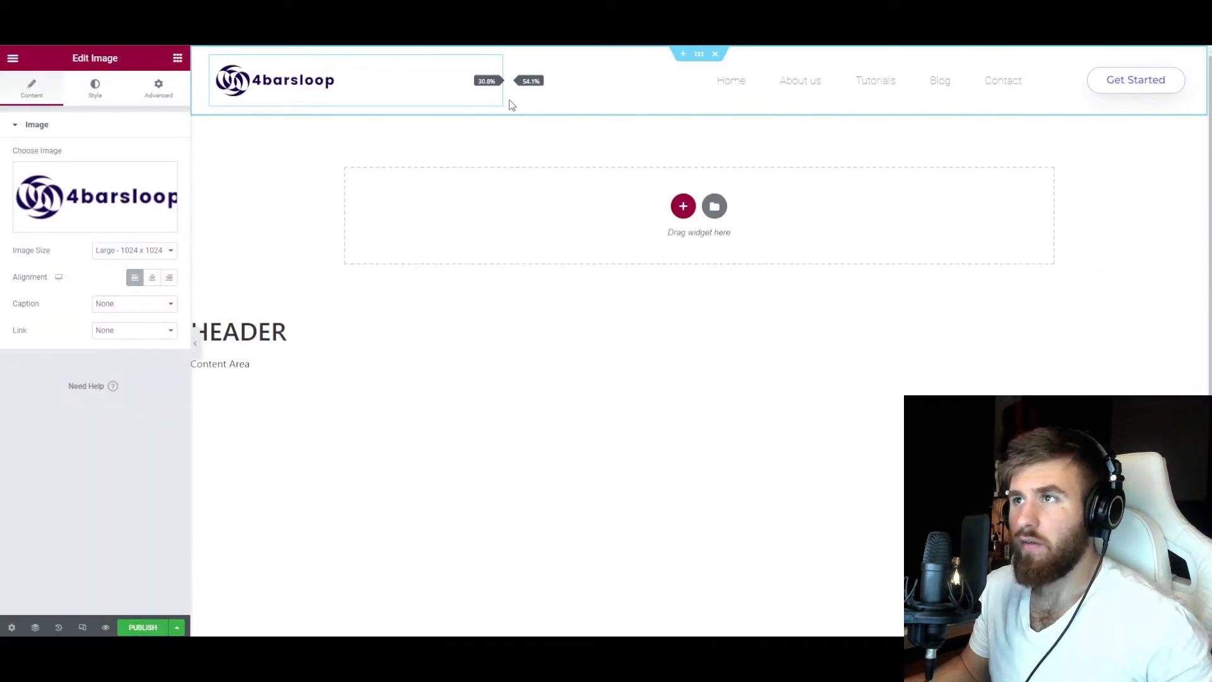
pyautogui.moveTo(508, 102); pyautogui.dragTo(520, 104)
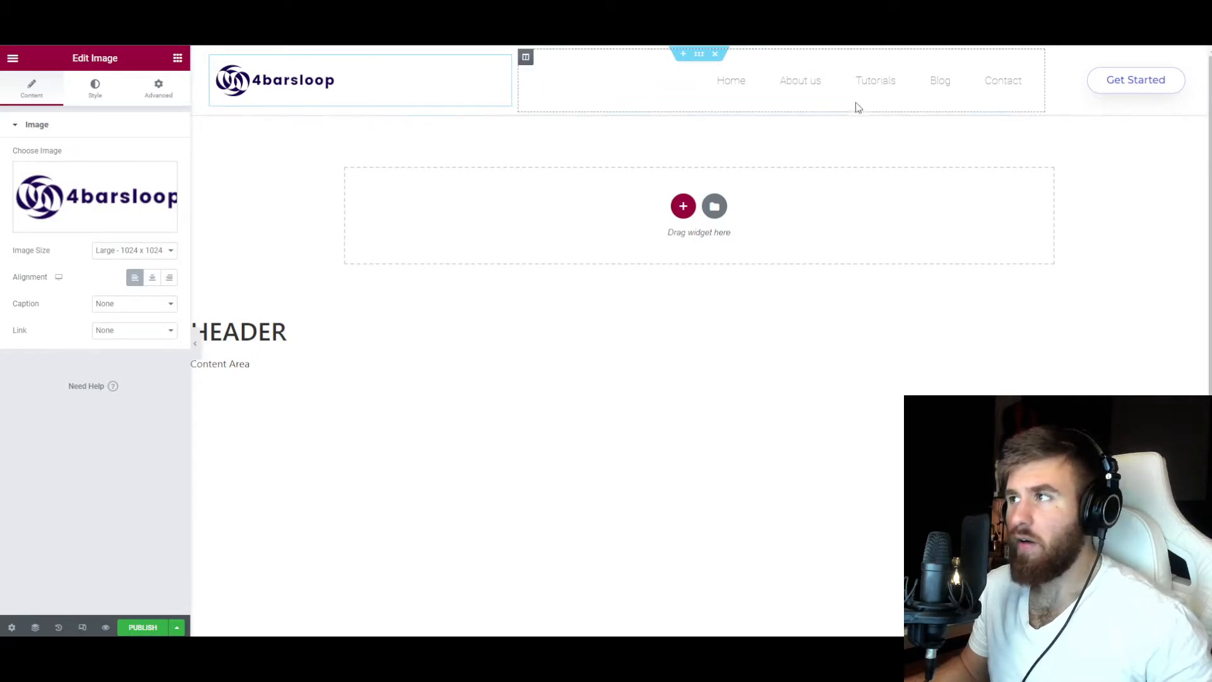
# Set the header section's content width to Boxed with a width of 1200.
pyautogui.click(699, 53)
pyautogui.click(126, 158)
pyautogui.click(120, 169)
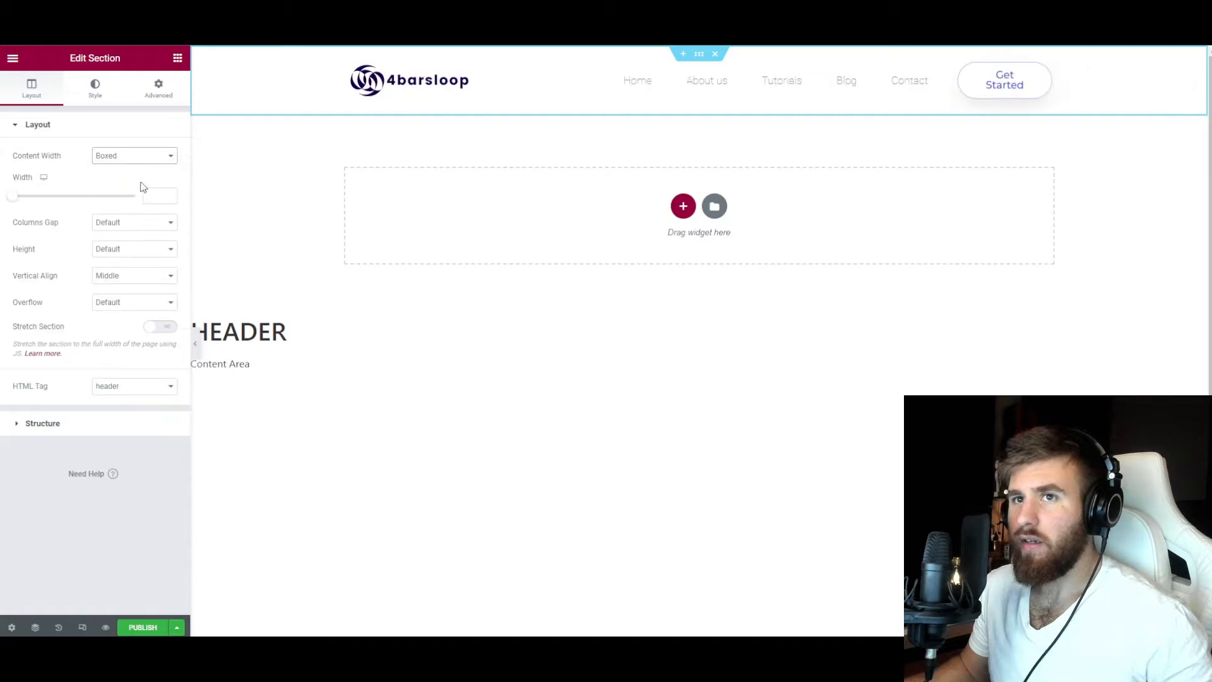
pyautogui.click(155, 196)
pyautogui.write('1200')
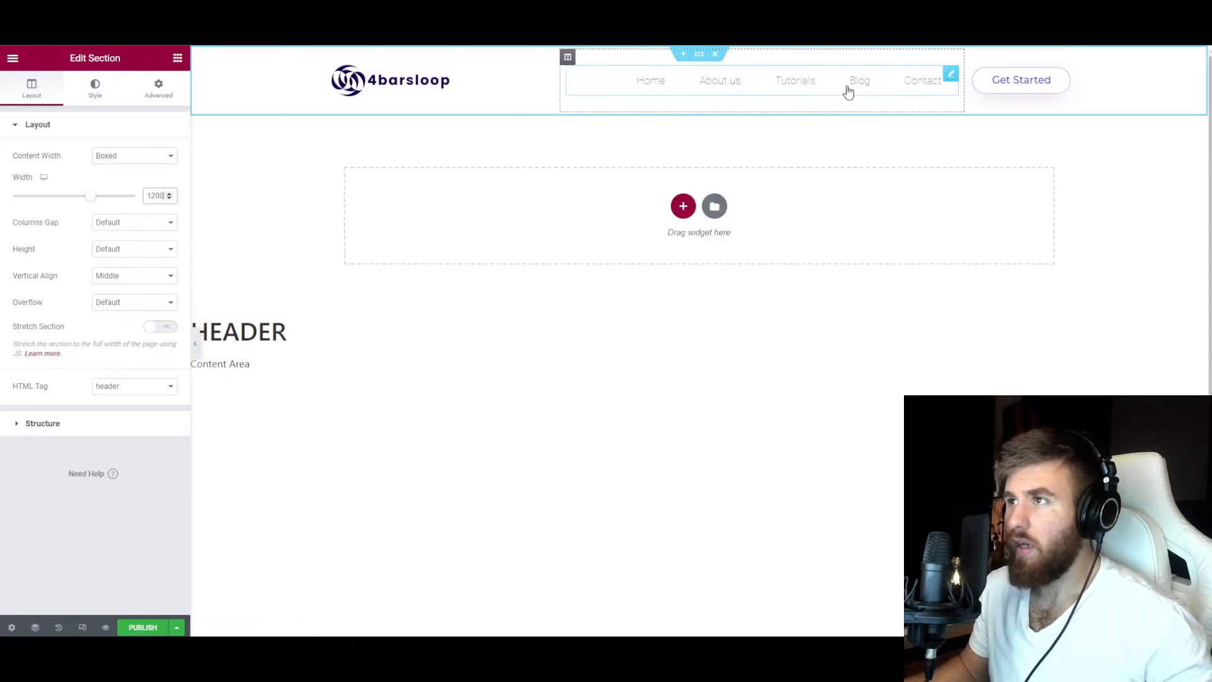
pyautogui.click(927, 86)
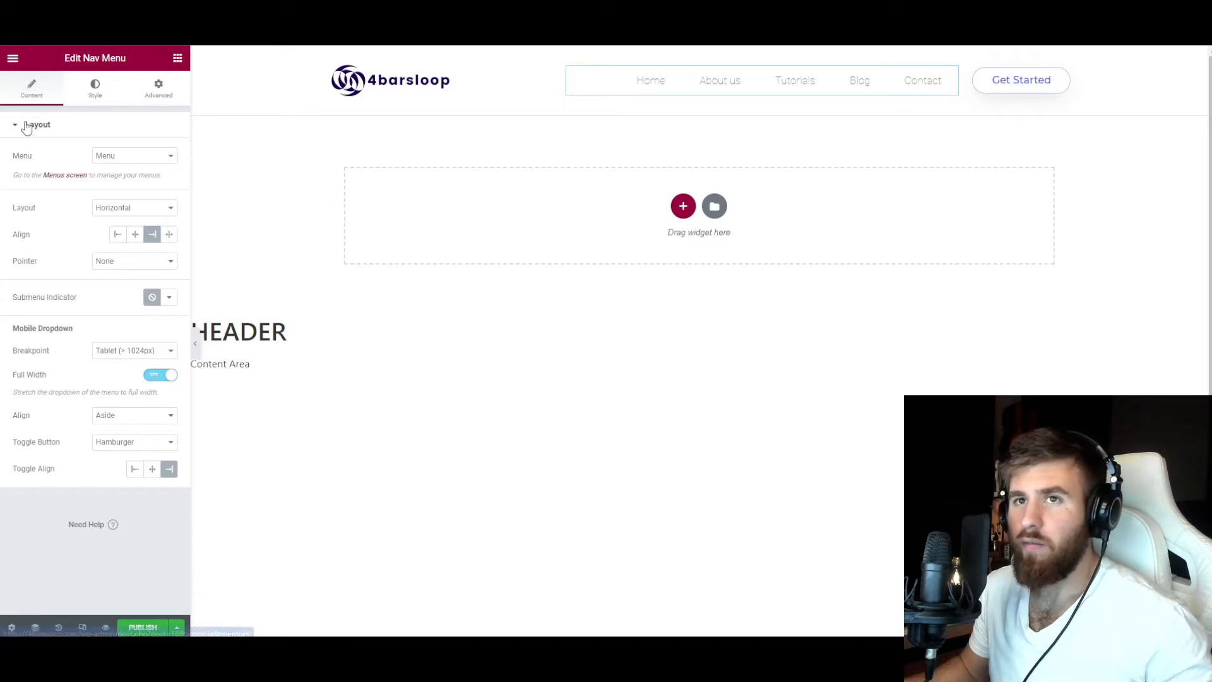
pyautogui.click(91, 100)
pyautogui.click(169, 156)
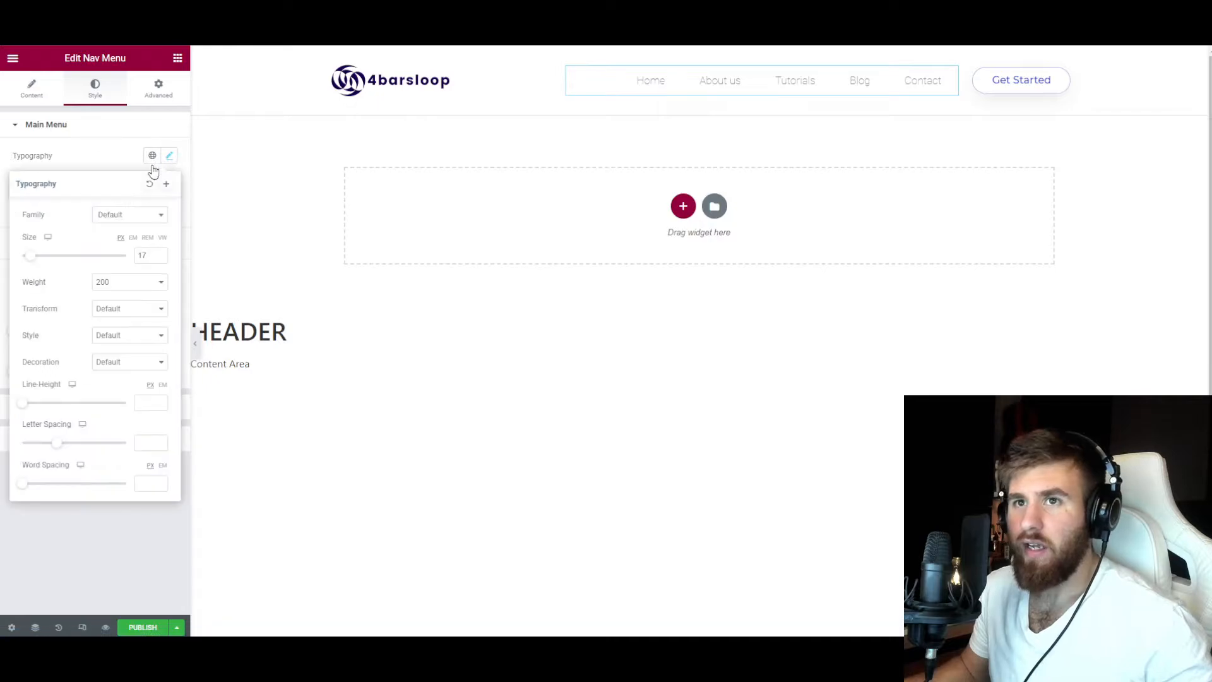
pyautogui.click(168, 156)
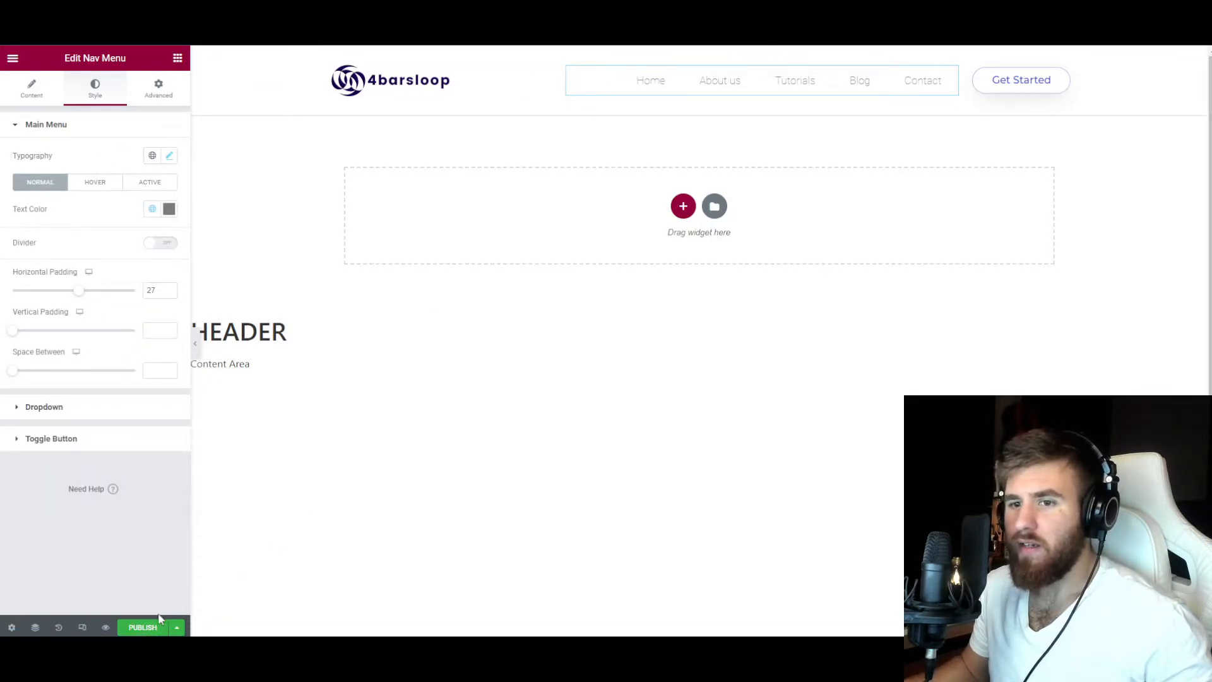
# Open the Global Colors in the site settings.
pyautogui.click(178, 59)
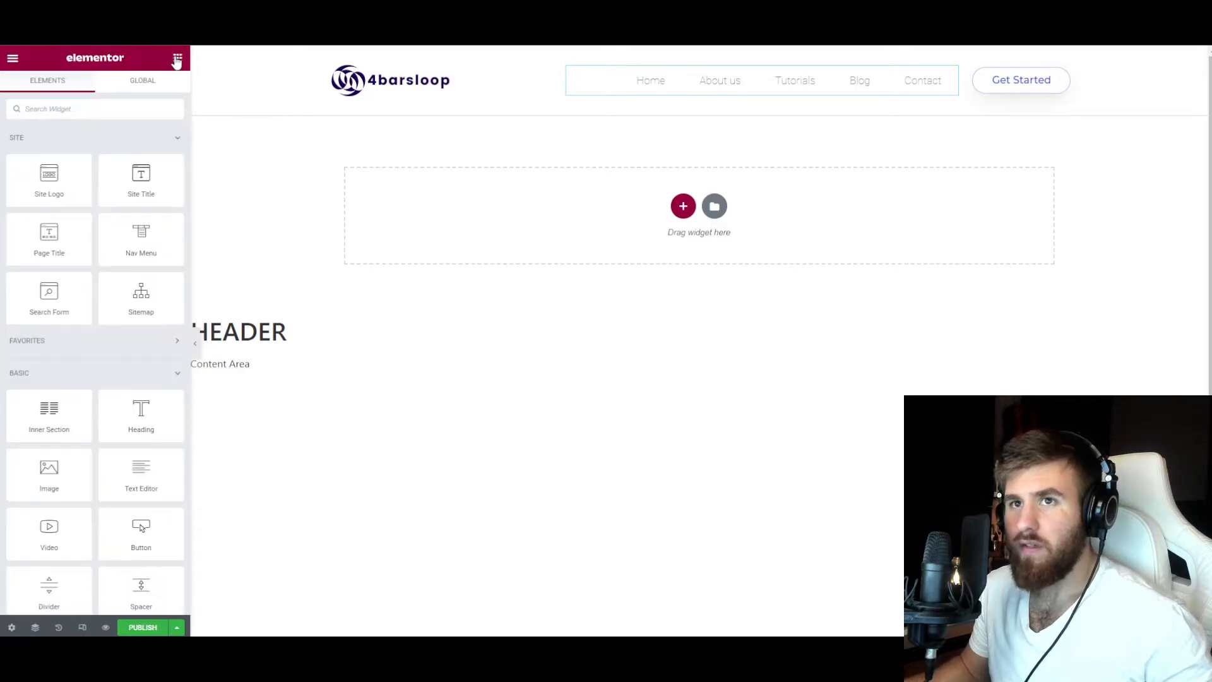
pyautogui.click(14, 60)
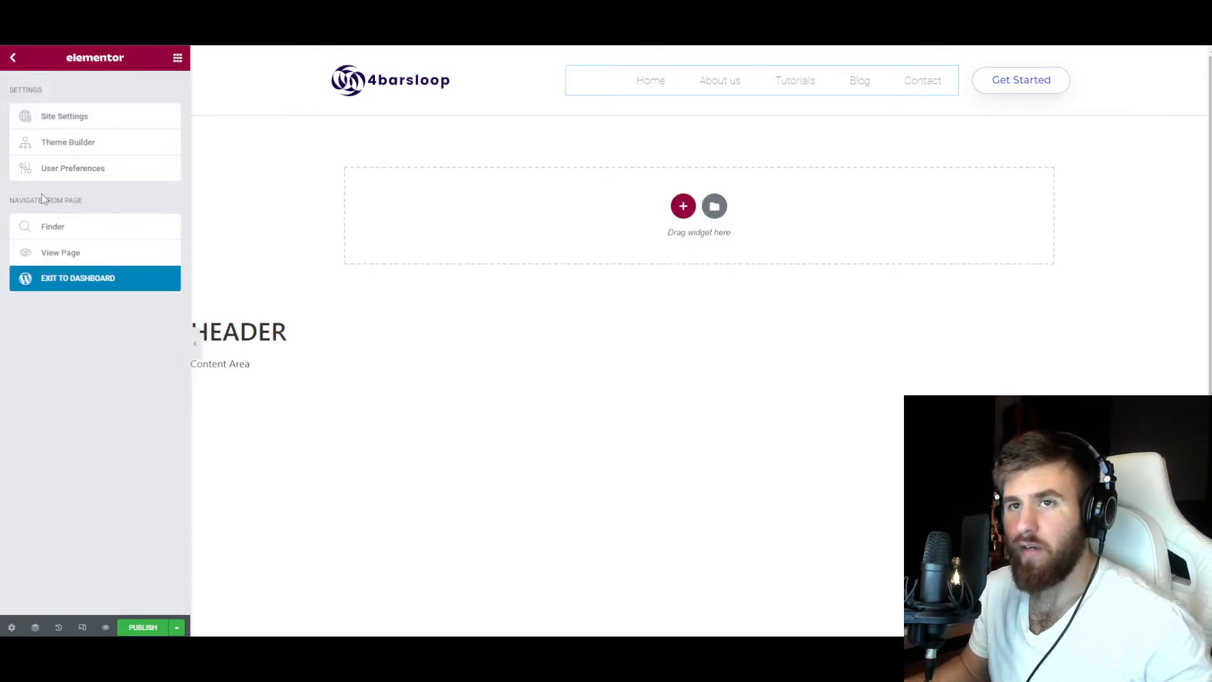
pyautogui.click(65, 120)
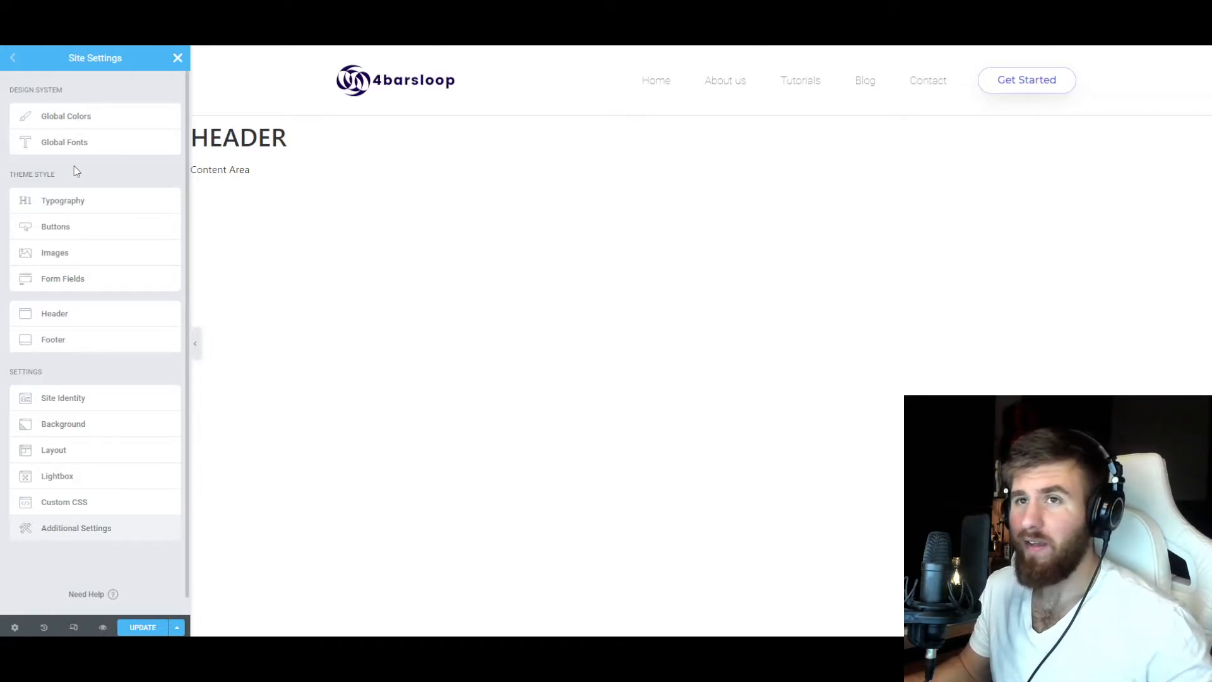
pyautogui.click(75, 124)
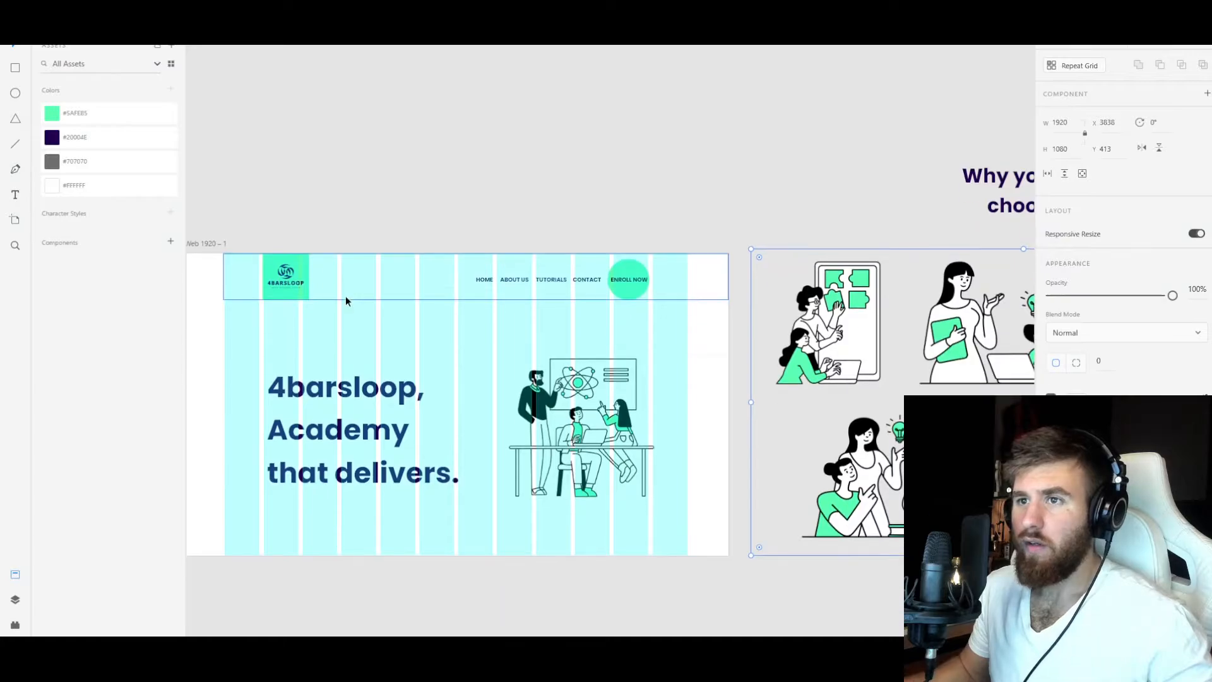
# Switch to the Adobe XD mockup and apply green #5AFEB5 to the header's logo block, copy its hex code and return to Elementor.
pyautogui.scroll(3, 346, 295)
pyautogui.moveTo(354, 184); pyautogui.dragTo(564, 274)
pyautogui.click(428, 324)
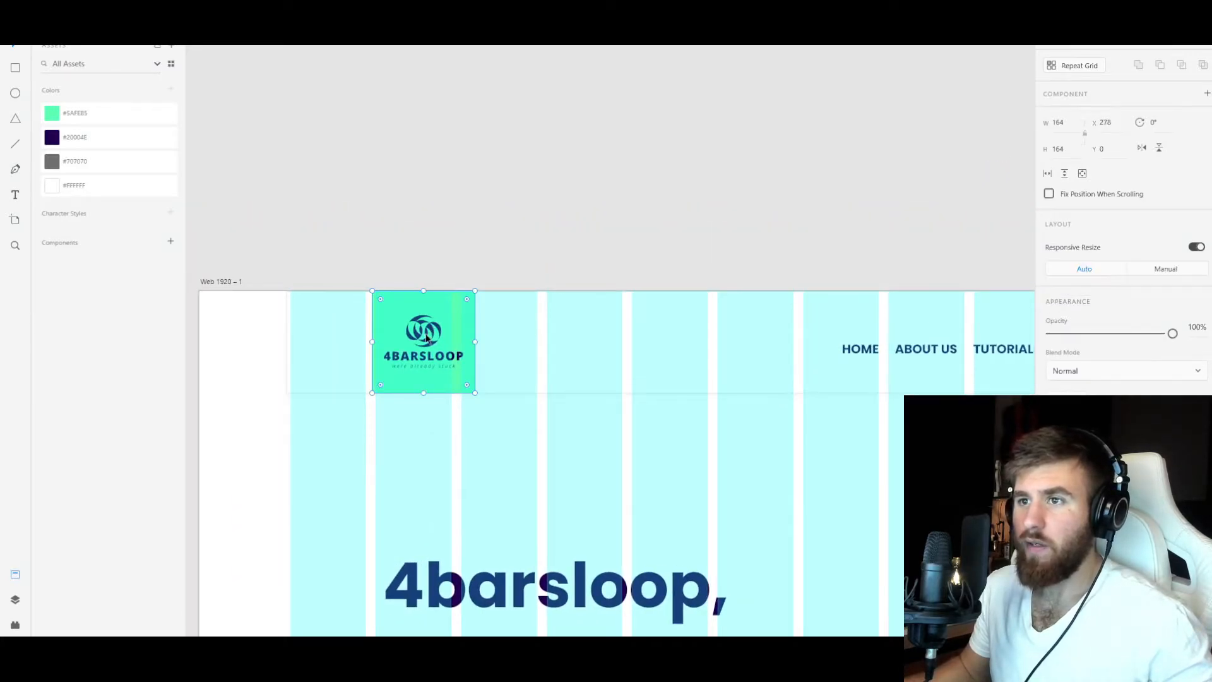
pyautogui.click(94, 116)
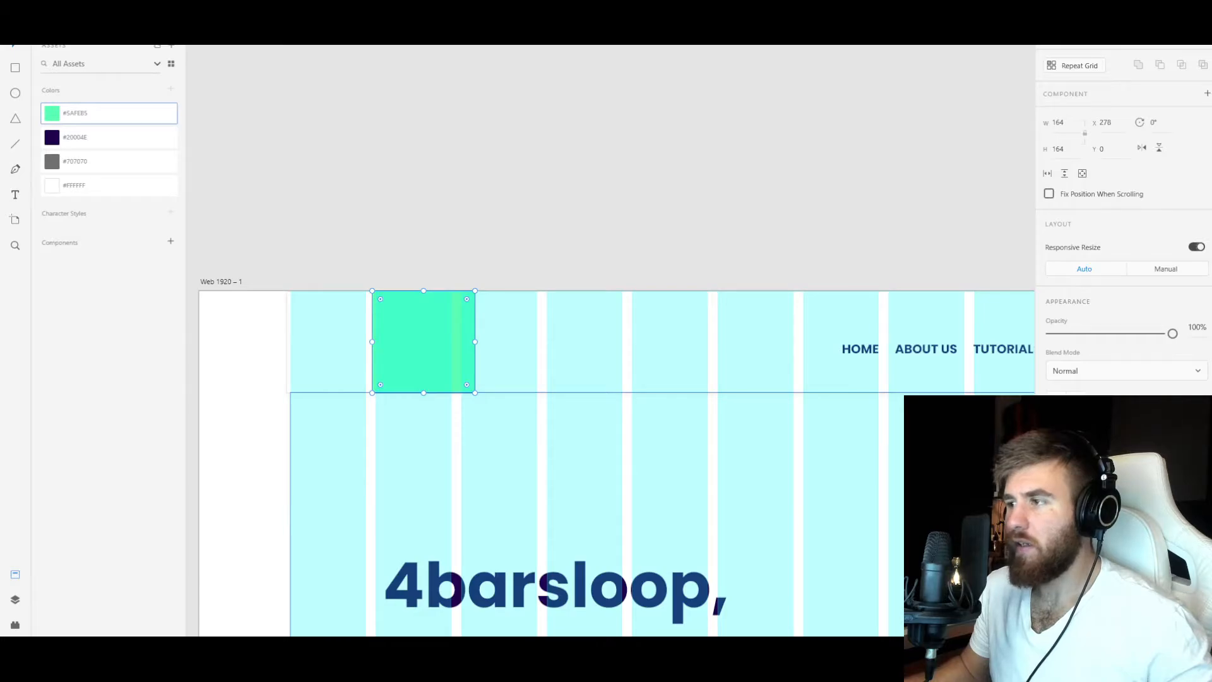
pyautogui.click(1069, 436)
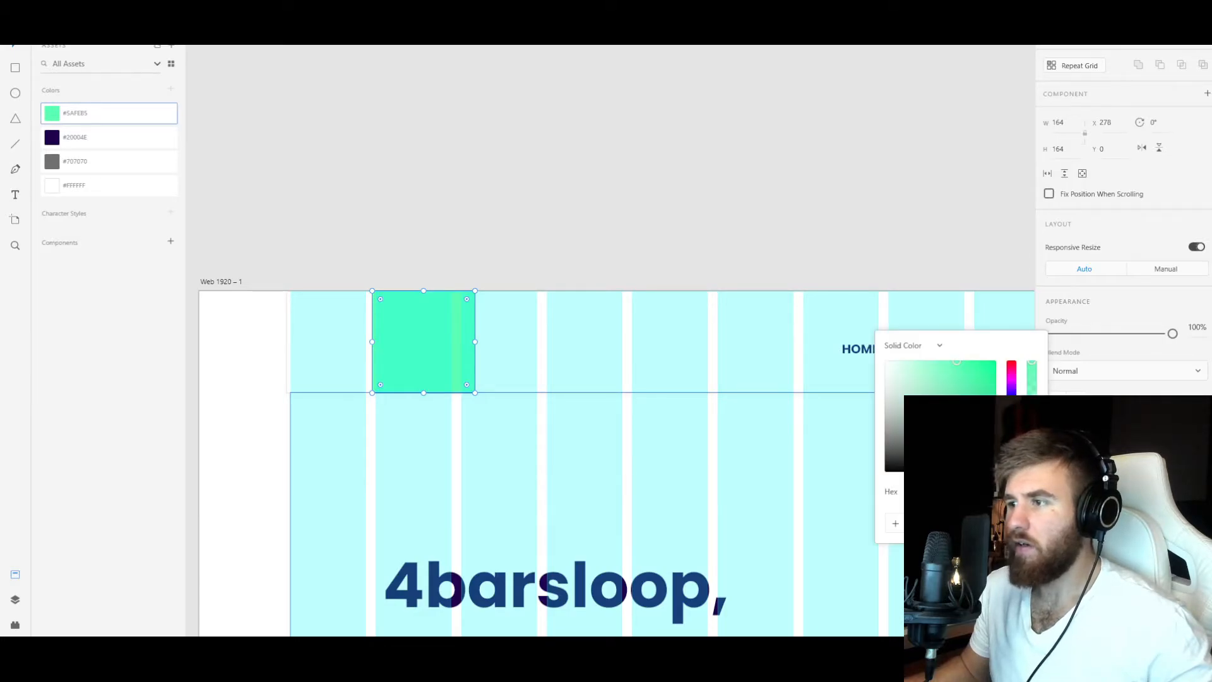
pyautogui.moveTo(391, 650)
pyautogui.click(351, 603)
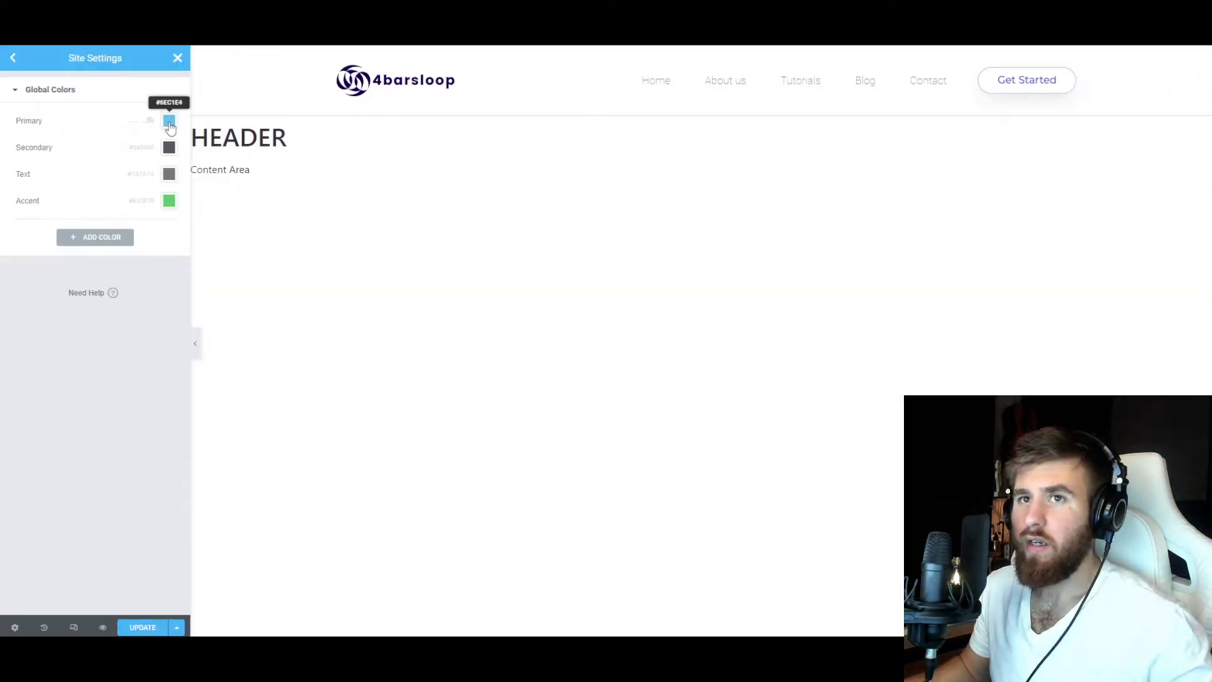
# Set the Primary and Accent global colors to the copied green #5AFEB5.
pyautogui.click(169, 121)
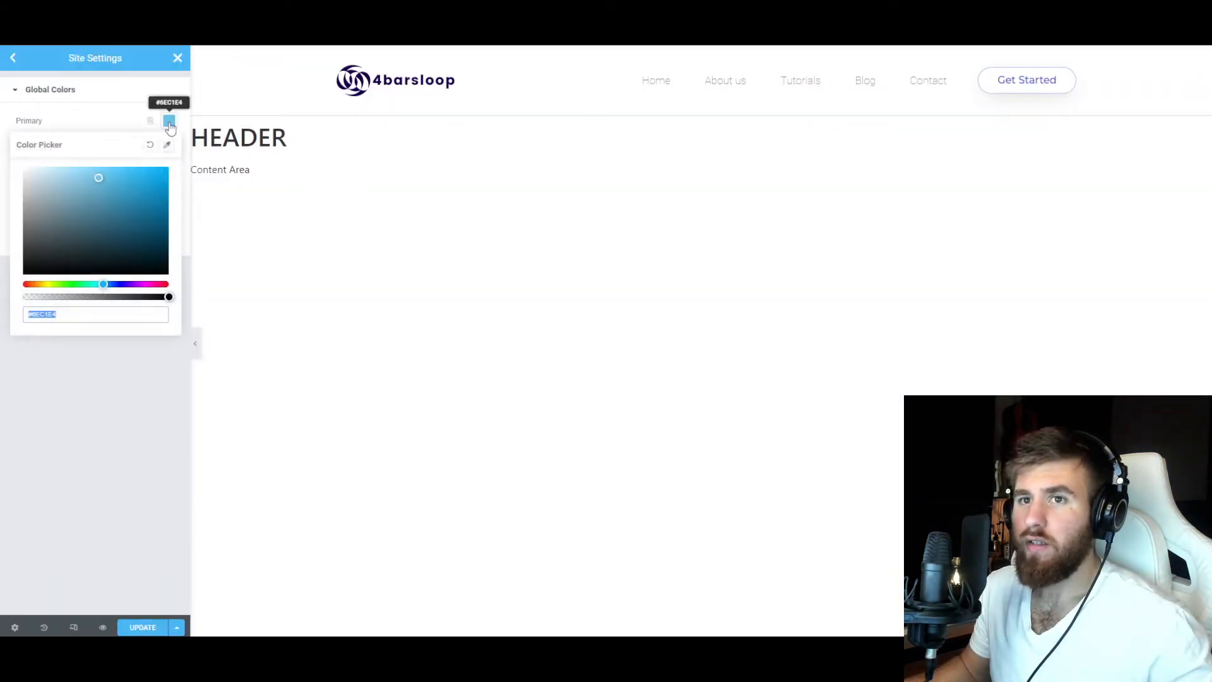
pyautogui.click(115, 123)
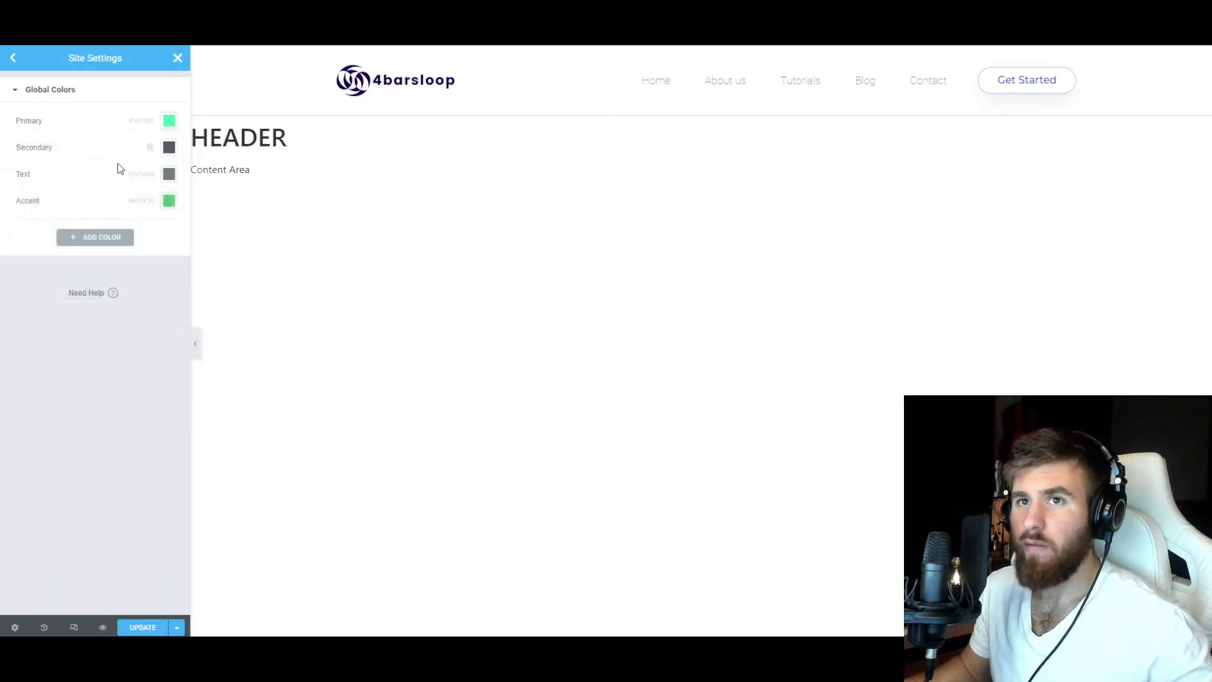
pyautogui.click(170, 201)
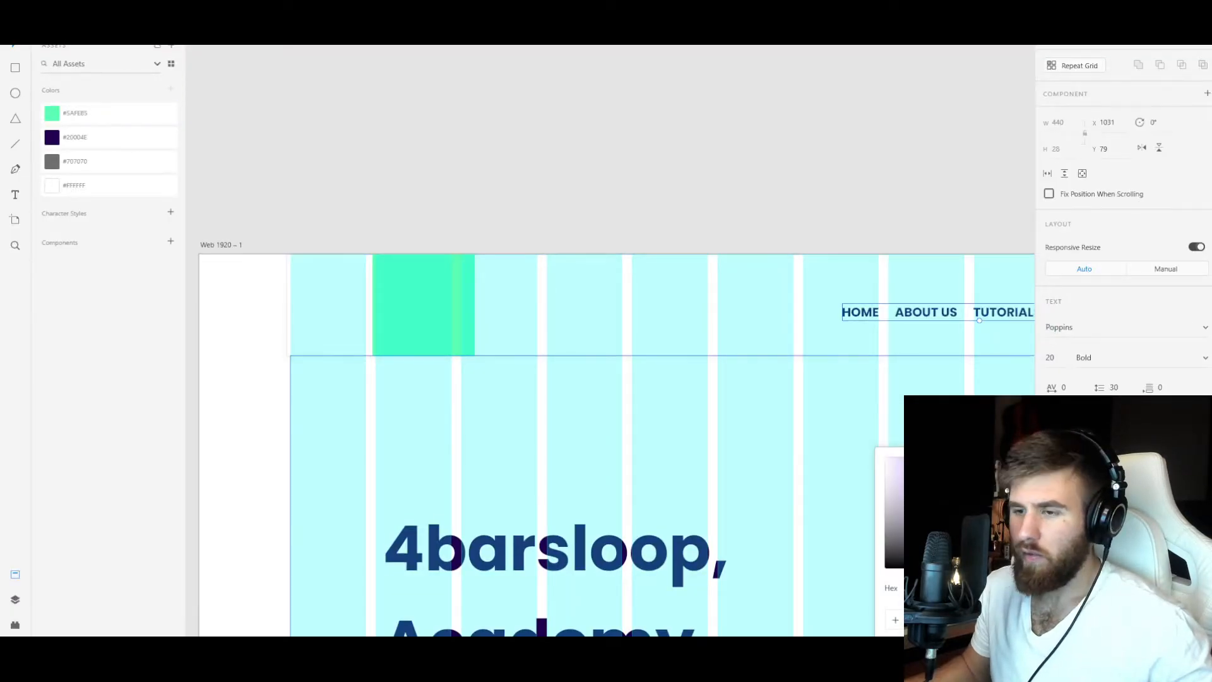
# Copy the dark purple of the mockup's navigation text and set the Primary global color to #20004E.
pyautogui.click(420, 661)
pyautogui.click(420, 662)
pyautogui.moveTo(390, 662)
pyautogui.click(360, 619)
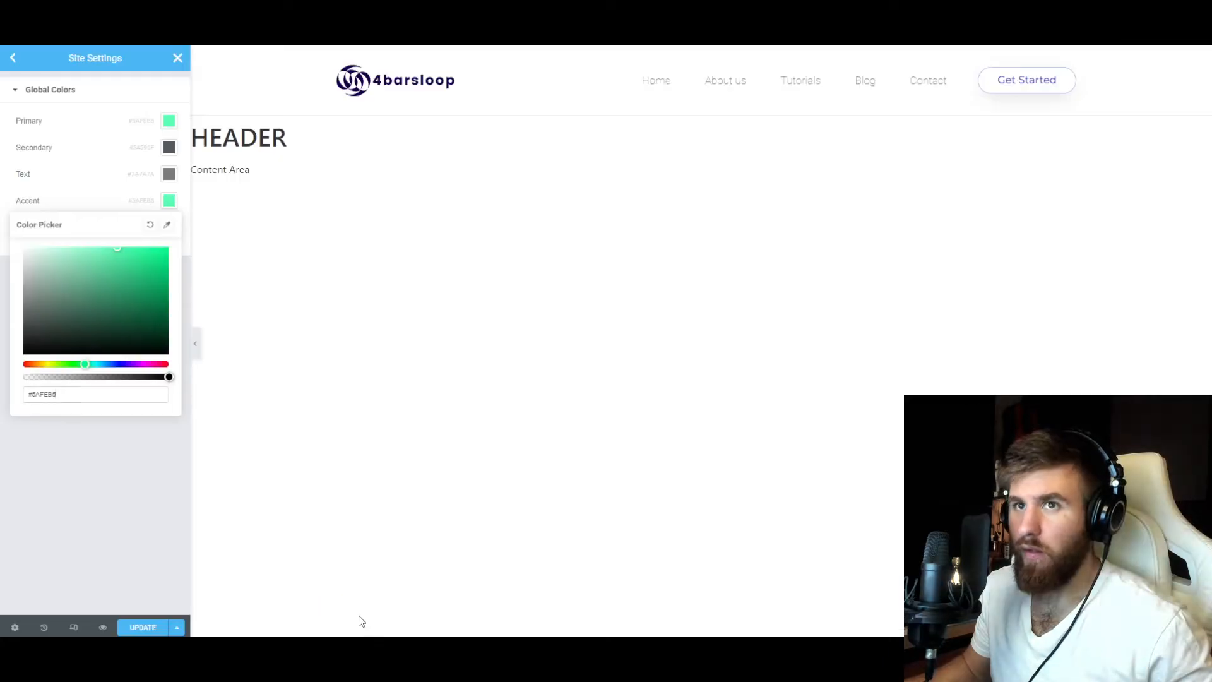
pyautogui.click(169, 120)
pyautogui.write('#20004E')
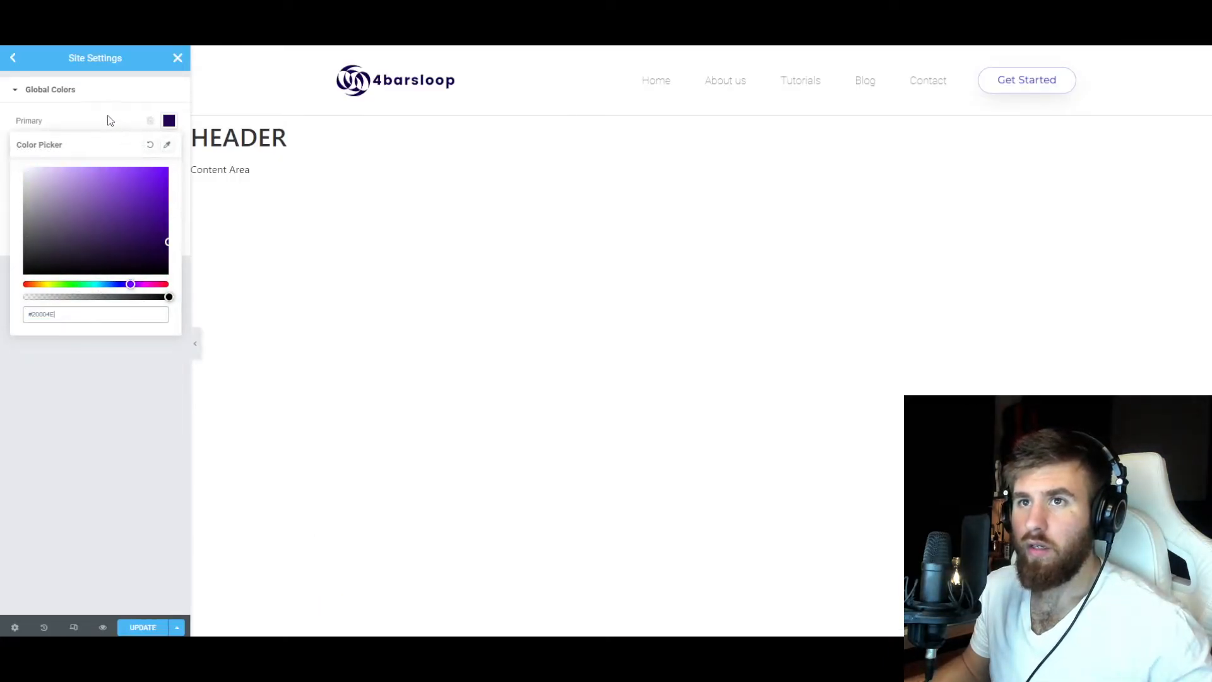
pyautogui.click(99, 397)
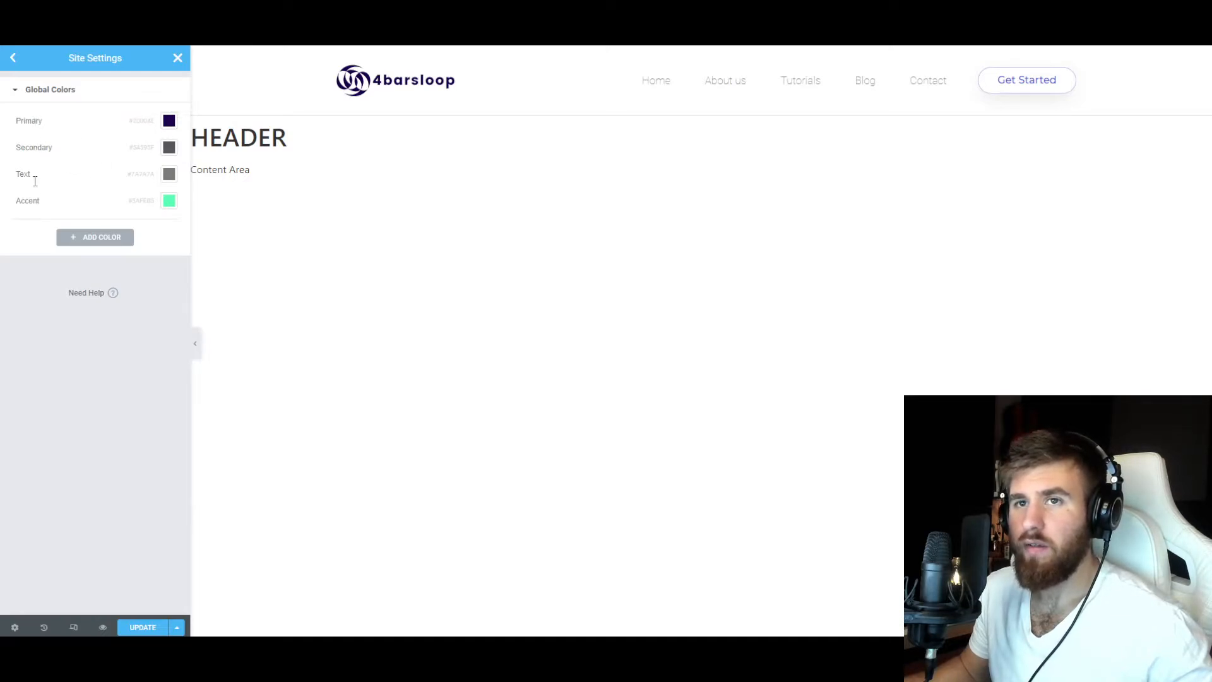
# Set the Primary global font's family to Poppins.
pyautogui.click(13, 58)
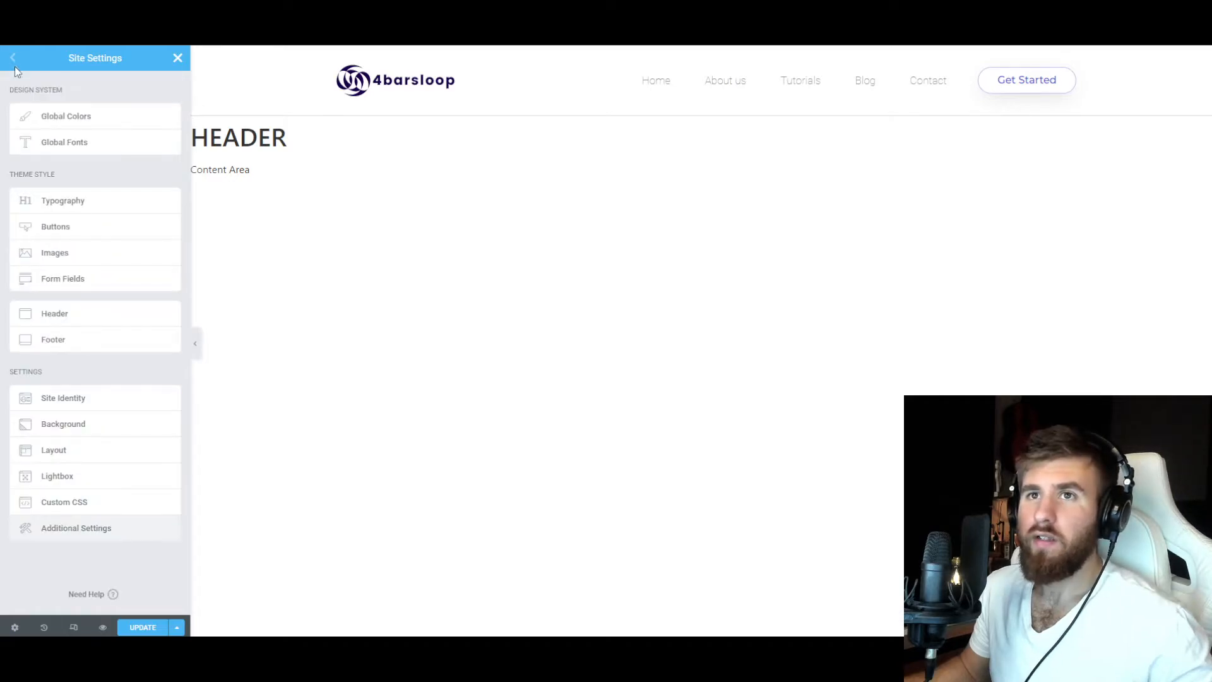
pyautogui.click(70, 144)
pyautogui.click(171, 121)
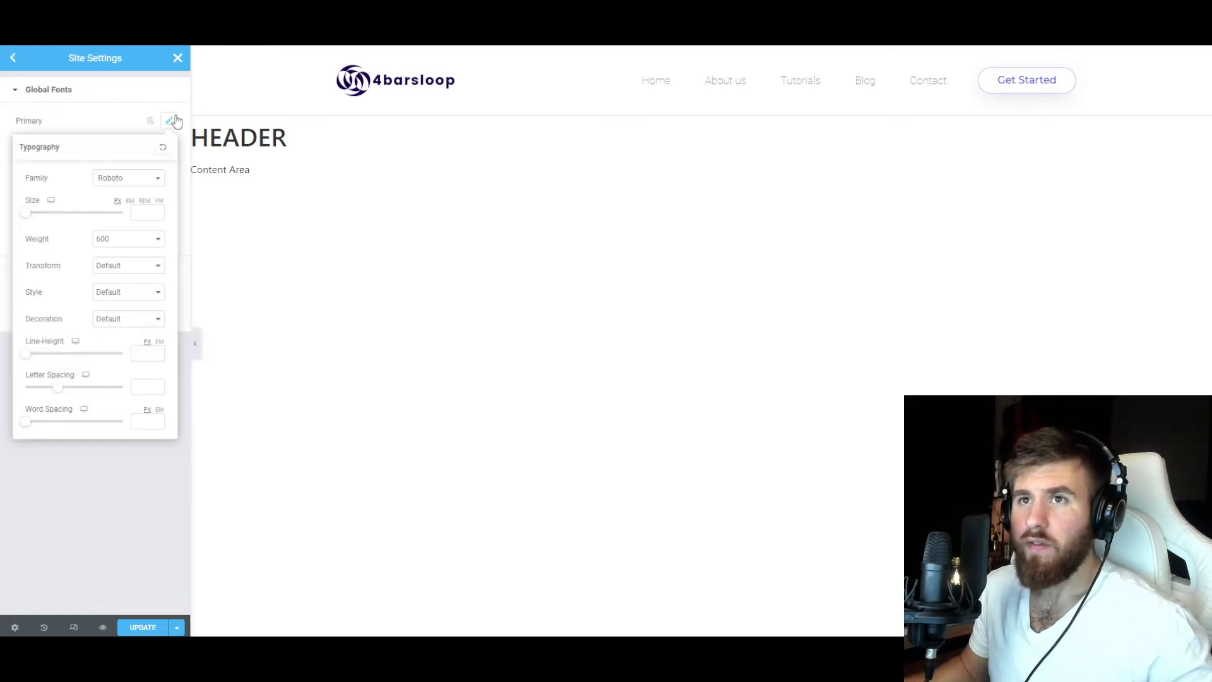
pyautogui.click(120, 180)
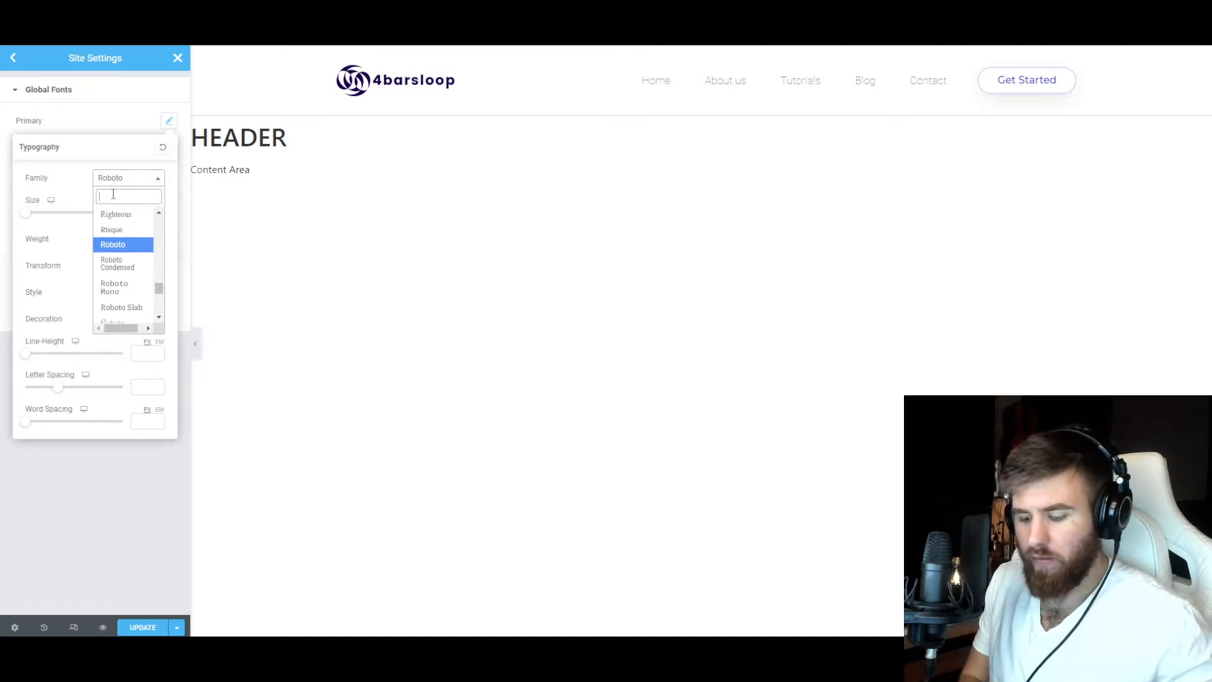
pyautogui.write('popp')
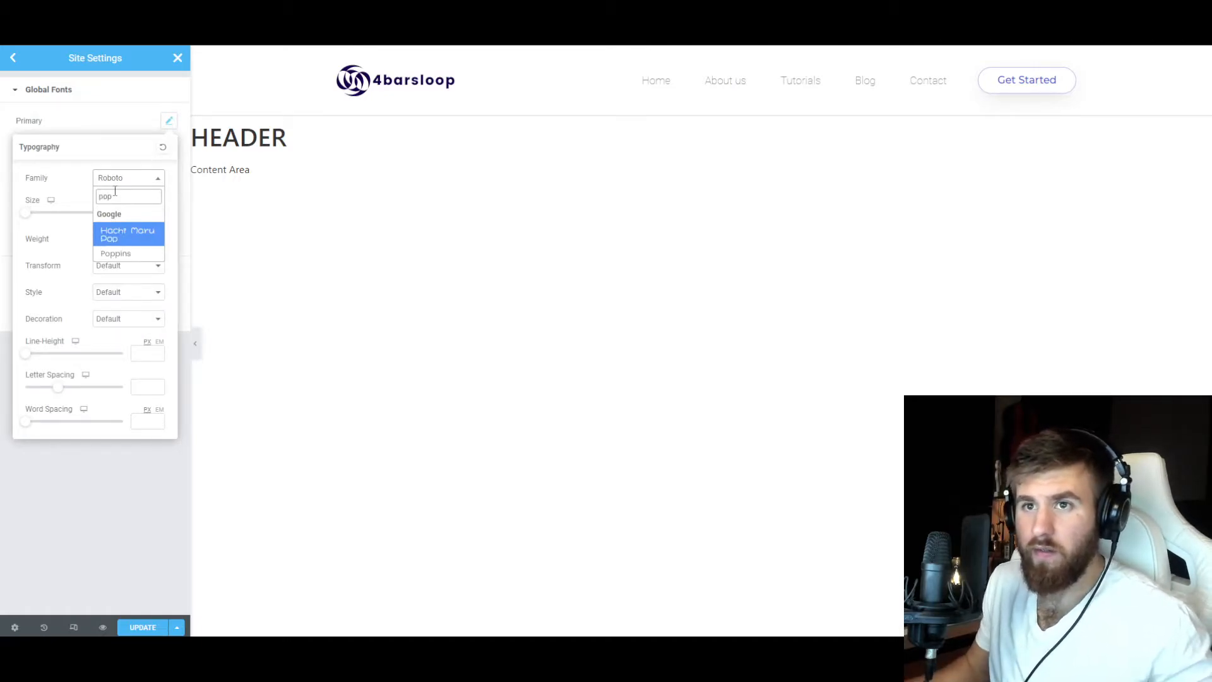
pyautogui.press('Return')
# Set the Secondary global font's family to Poppins.
pyautogui.click(169, 147)
pyautogui.click(129, 205)
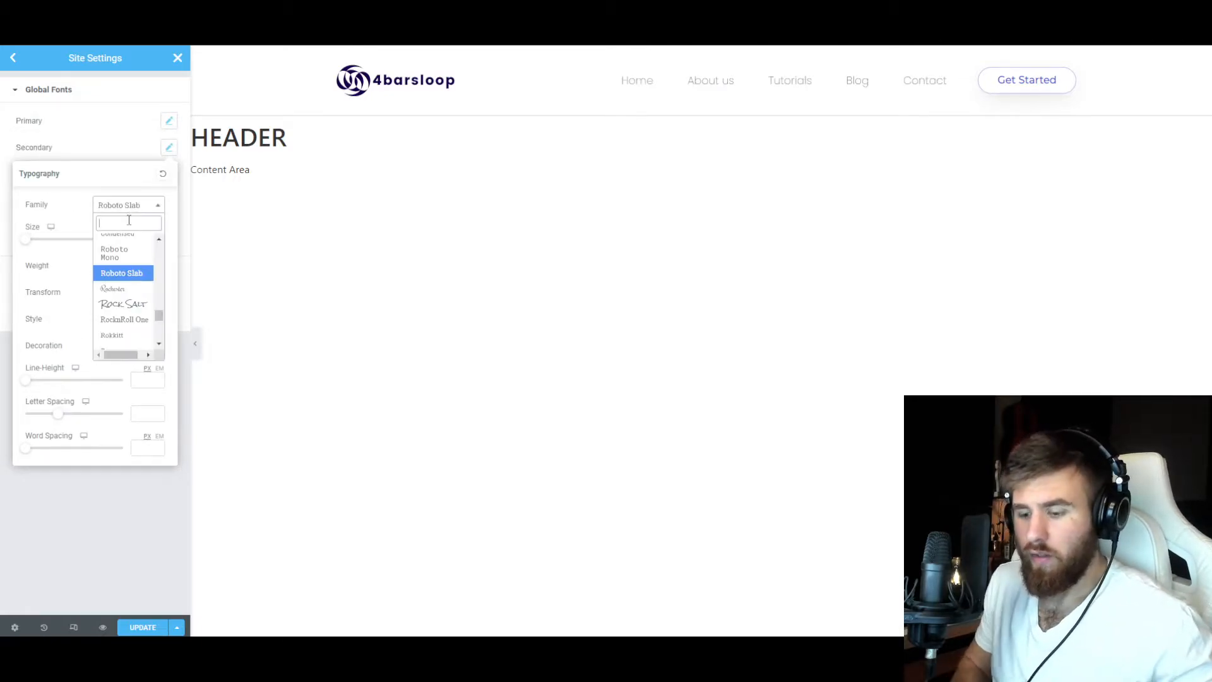
pyautogui.write('pop')
pyautogui.click(112, 264)
pyautogui.click(127, 206)
pyautogui.write('pop')
pyautogui.click(113, 281)
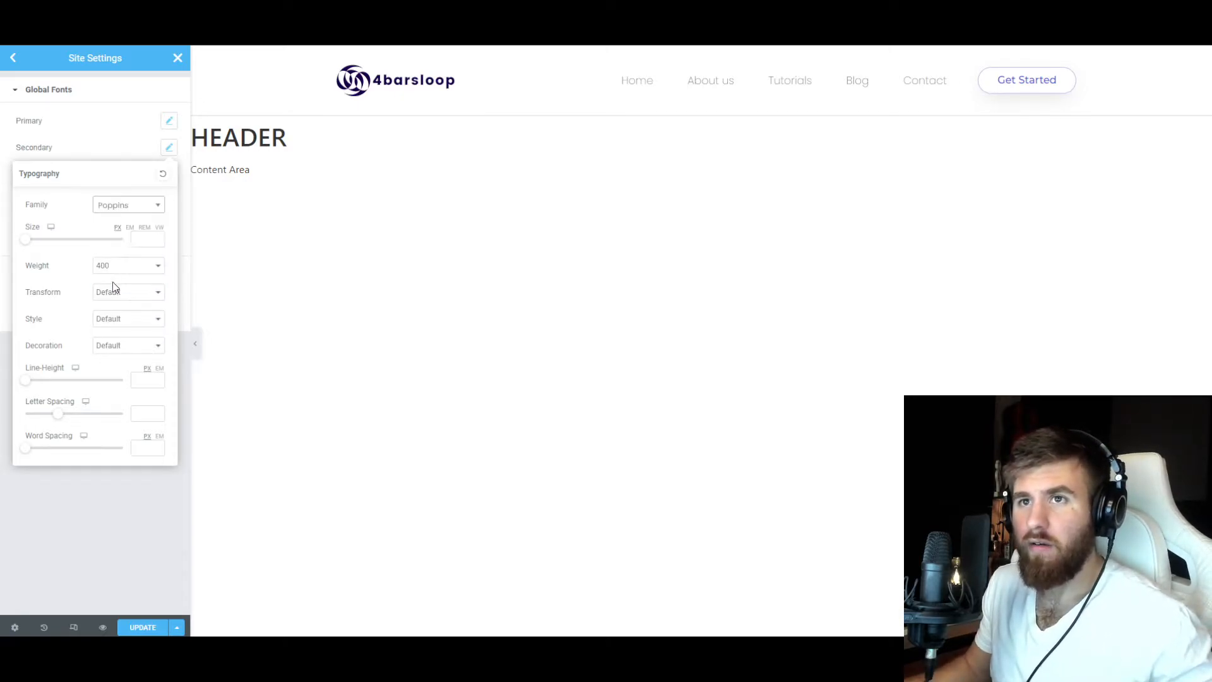
pyautogui.click(129, 143)
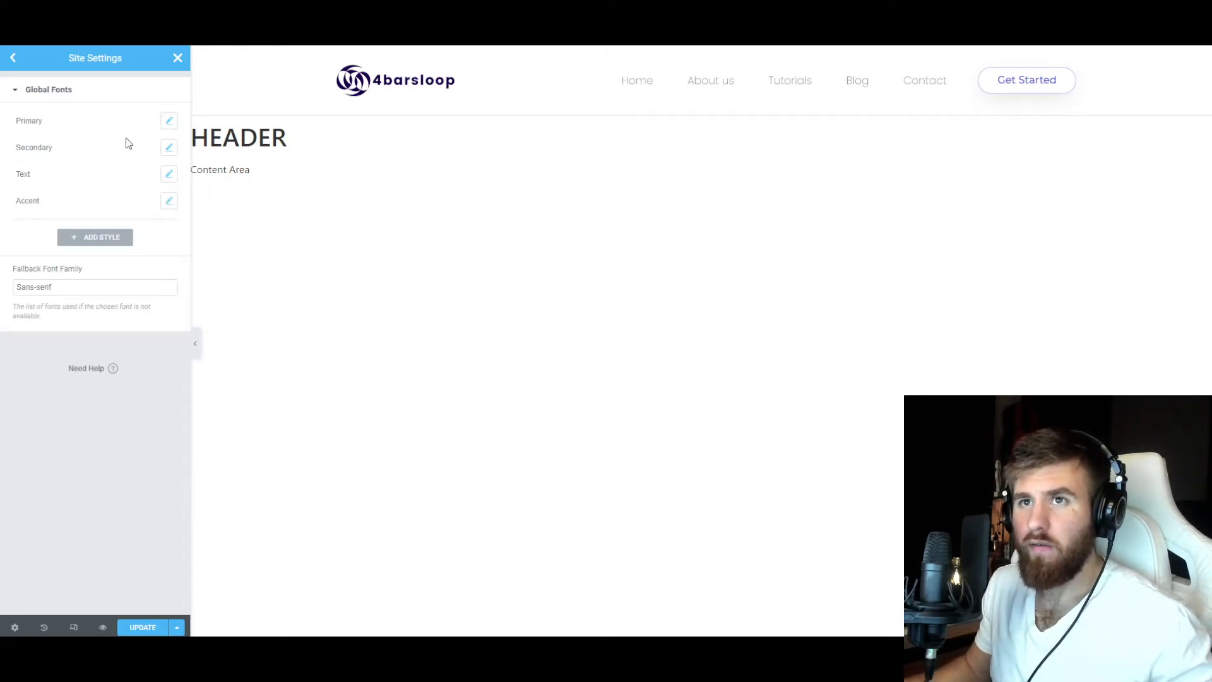
# Set the Text global font's family to Poppins.
pyautogui.click(167, 177)
pyautogui.click(107, 233)
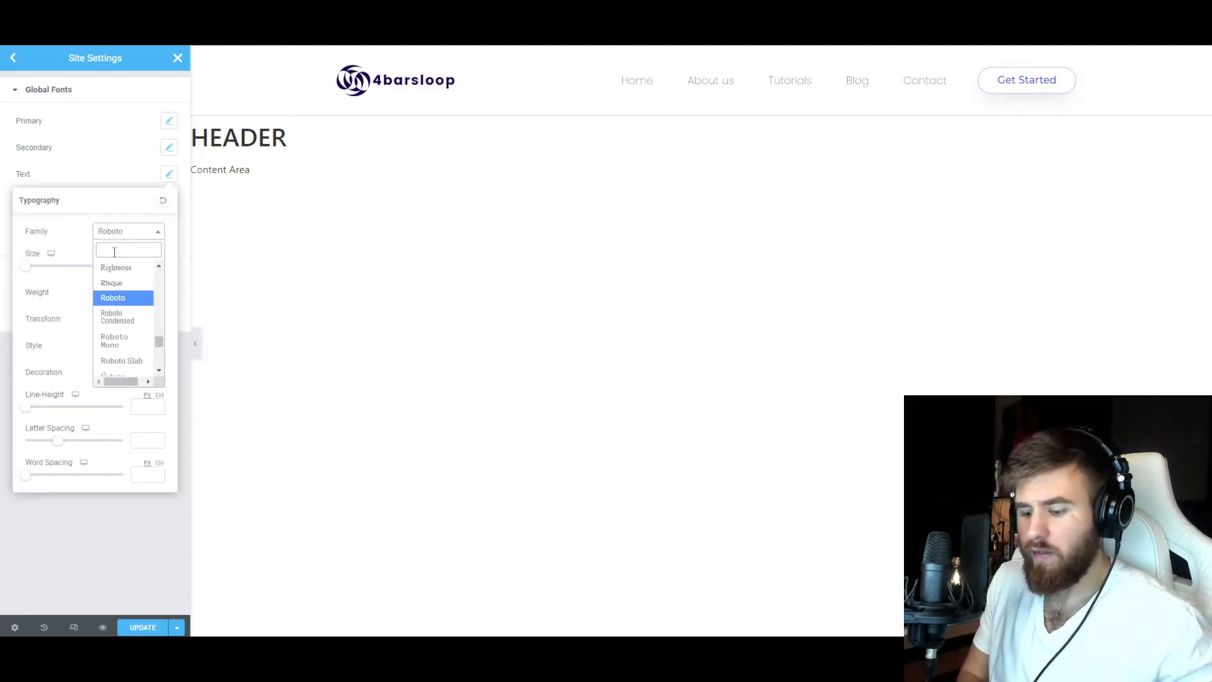
pyautogui.write('pop')
pyautogui.click(114, 307)
pyautogui.click(98, 174)
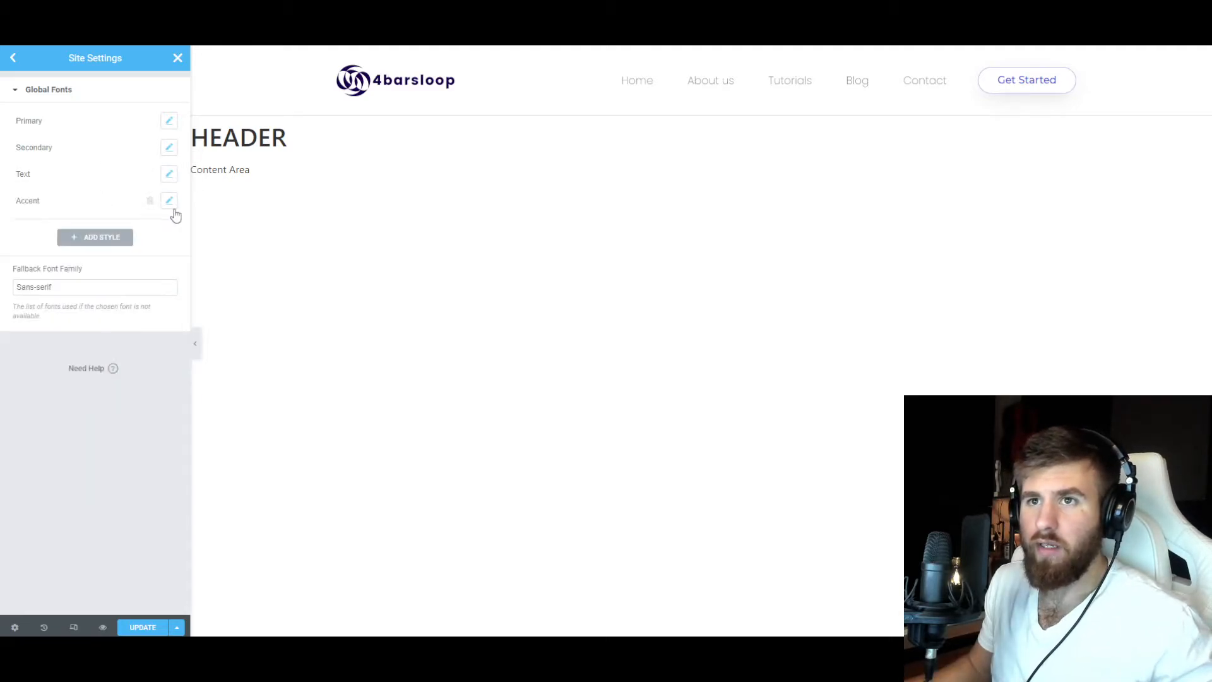
# Set the Accent global font's family to Poppins.
pyautogui.click(168, 201)
pyautogui.click(132, 258)
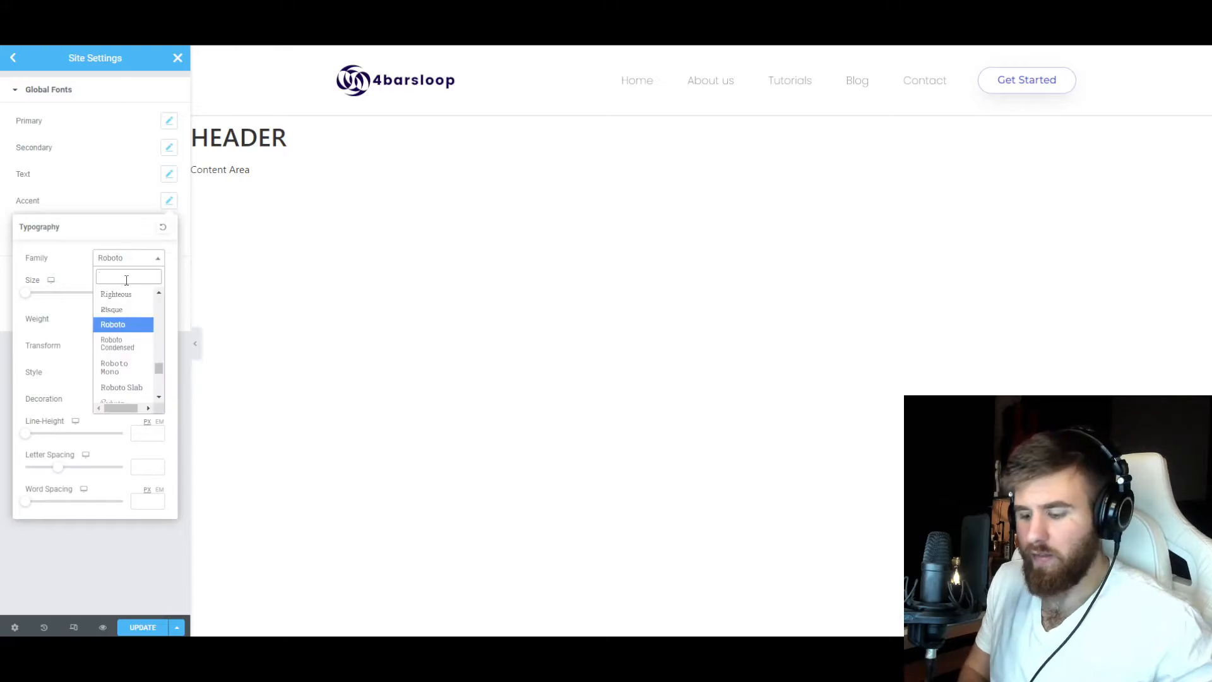
pyautogui.write('pop')
pyautogui.click(126, 333)
pyautogui.click(93, 188)
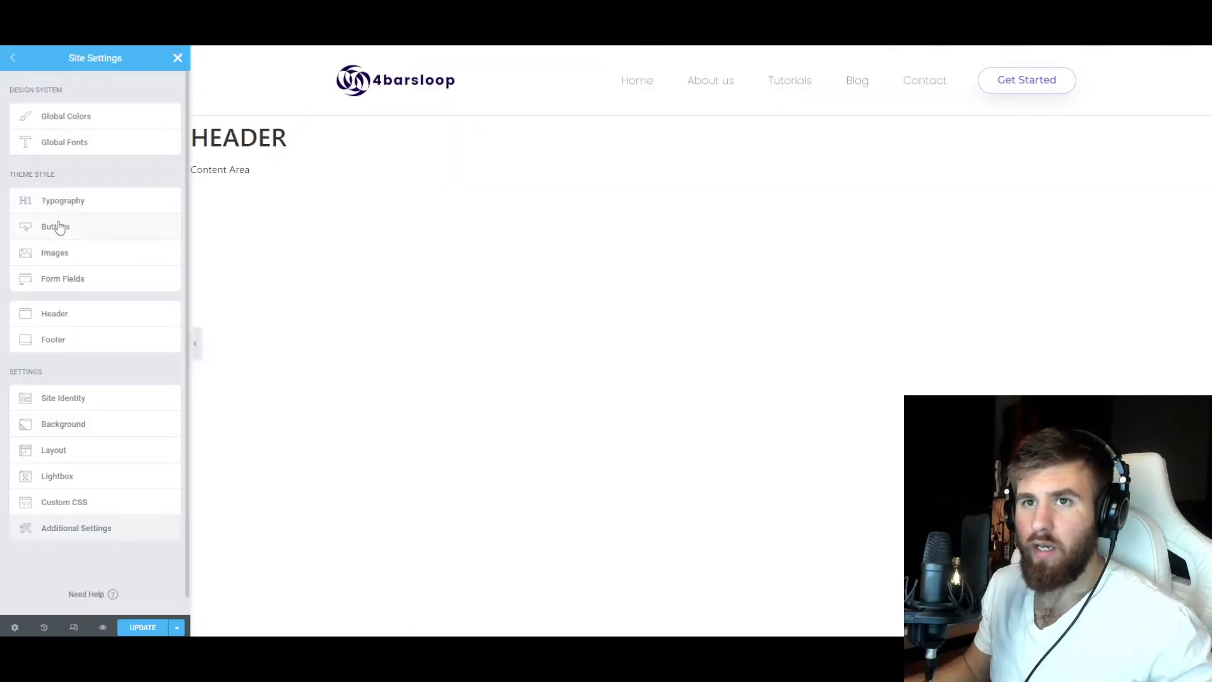
# Set the theme style for buttons to the Poppins font family and a border radius of 100 on all corners.
pyautogui.click(58, 228)
pyautogui.click(169, 195)
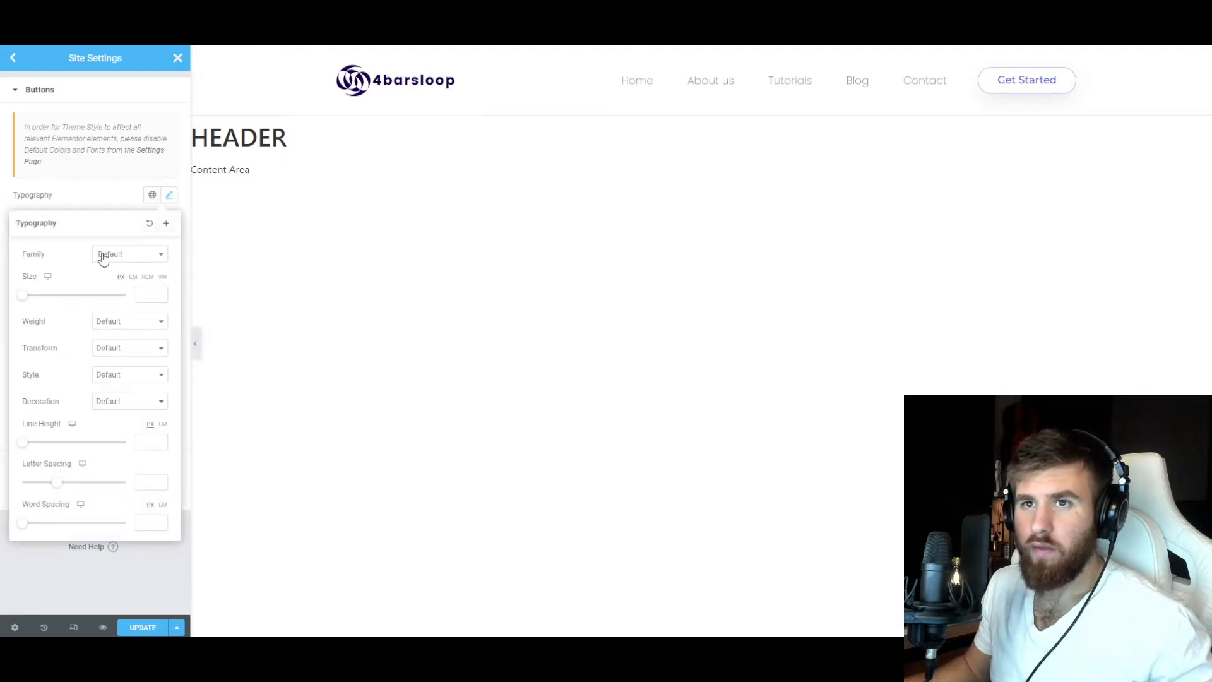
pyautogui.click(103, 259)
pyautogui.write('pop')
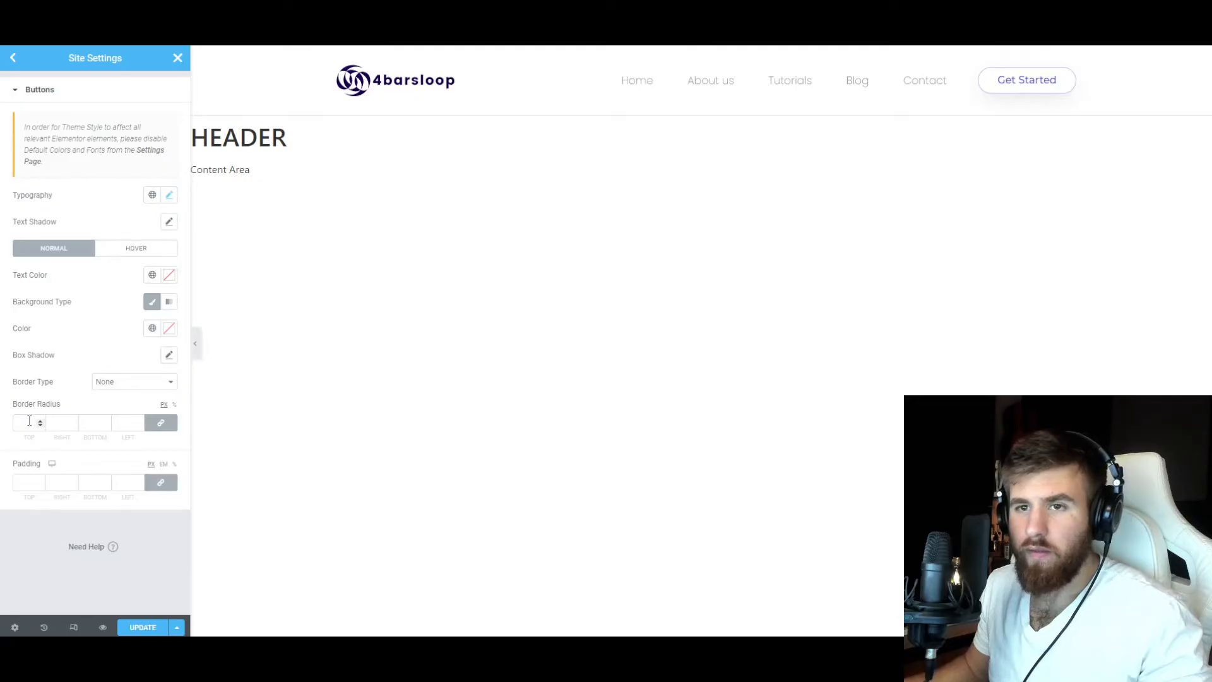
pyautogui.click(29, 420)
pyautogui.write('100')
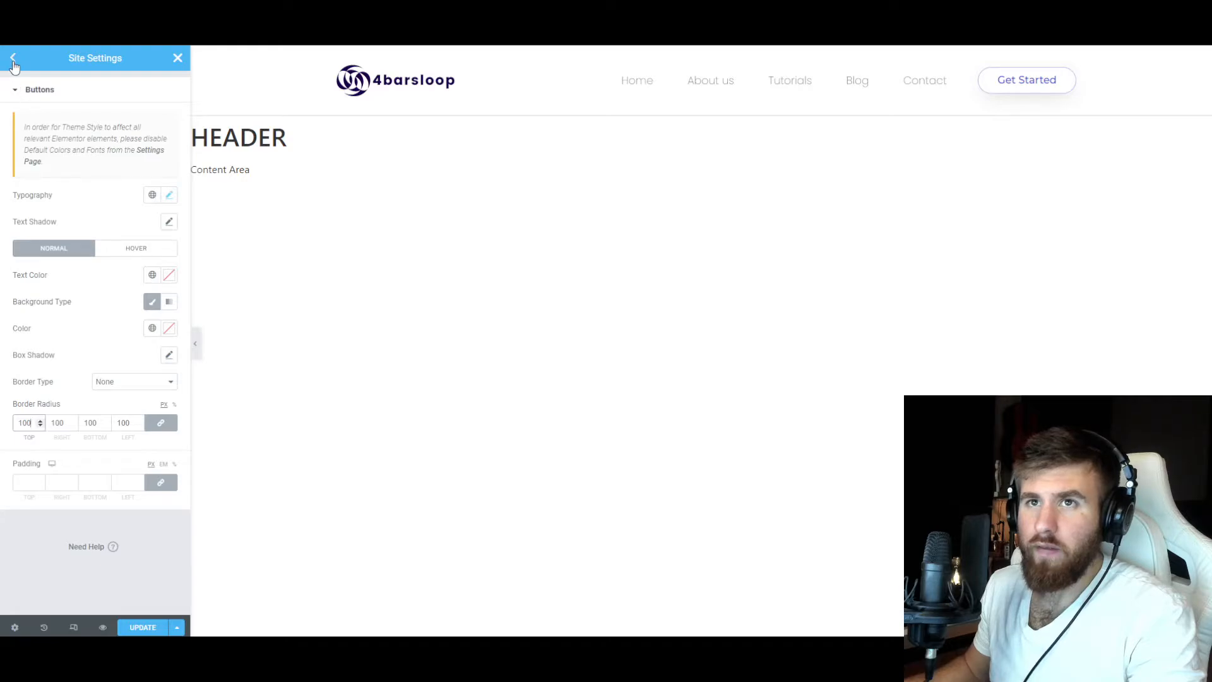
pyautogui.click(12, 60)
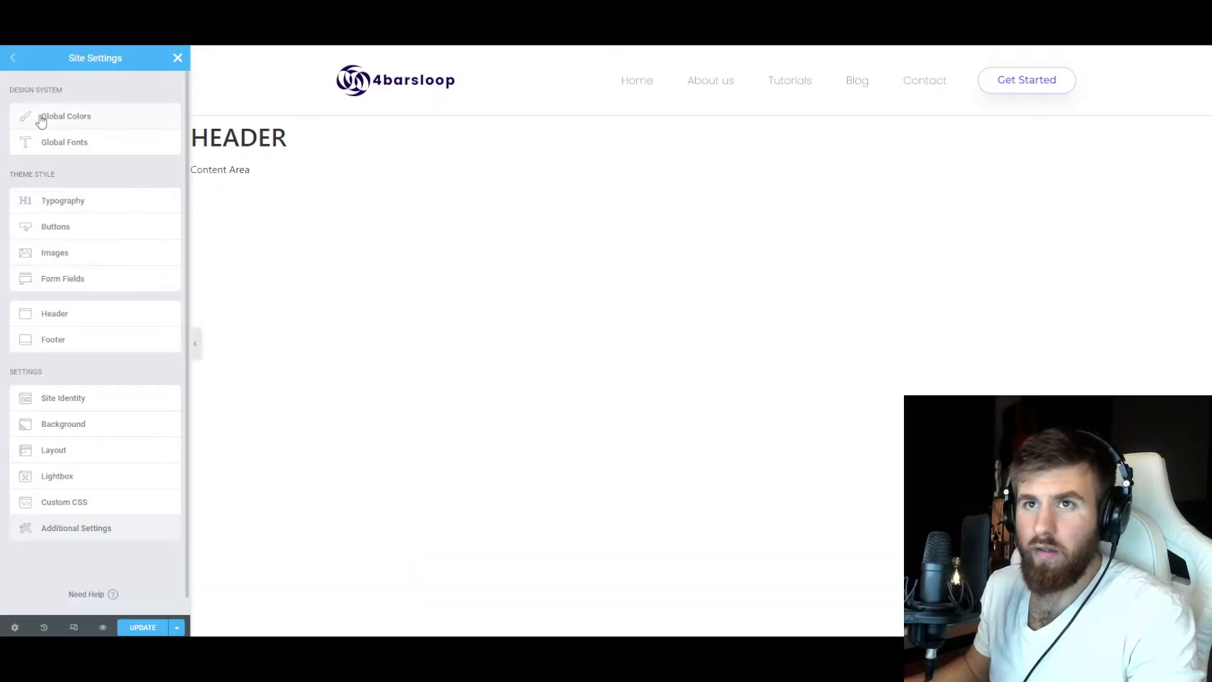
pyautogui.click(373, 603)
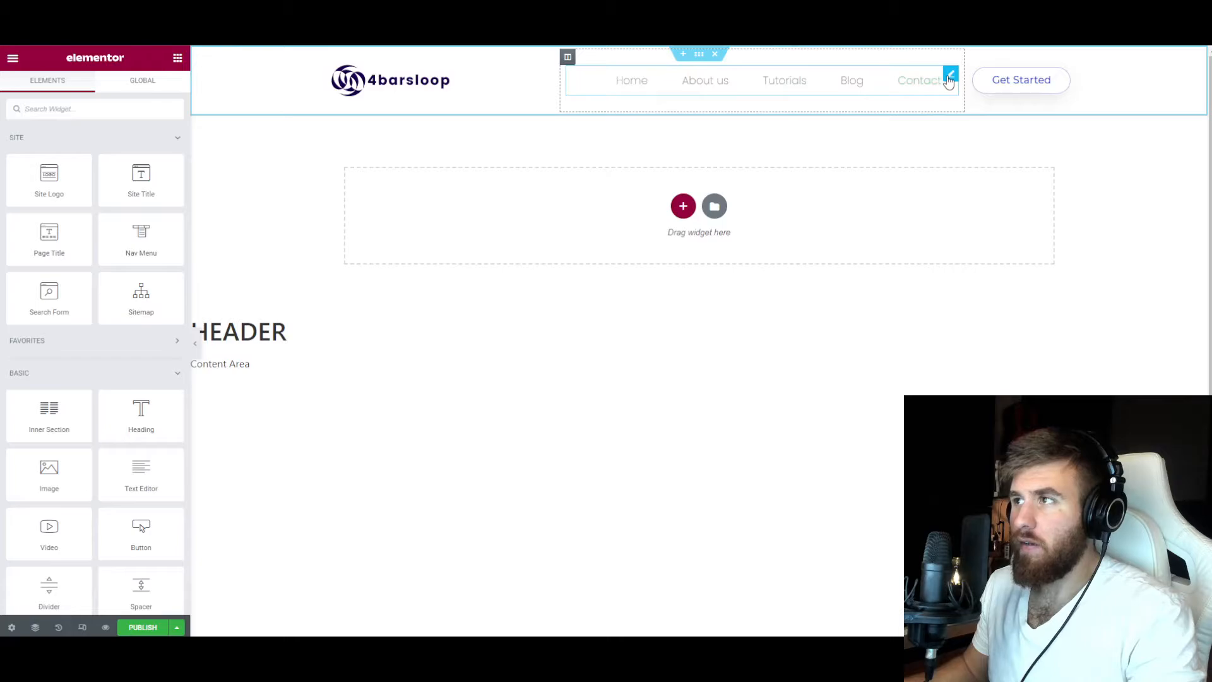
# Set the header nav menu's font weight to 600 and its normal text color to the Primary global color.
pyautogui.click(949, 77)
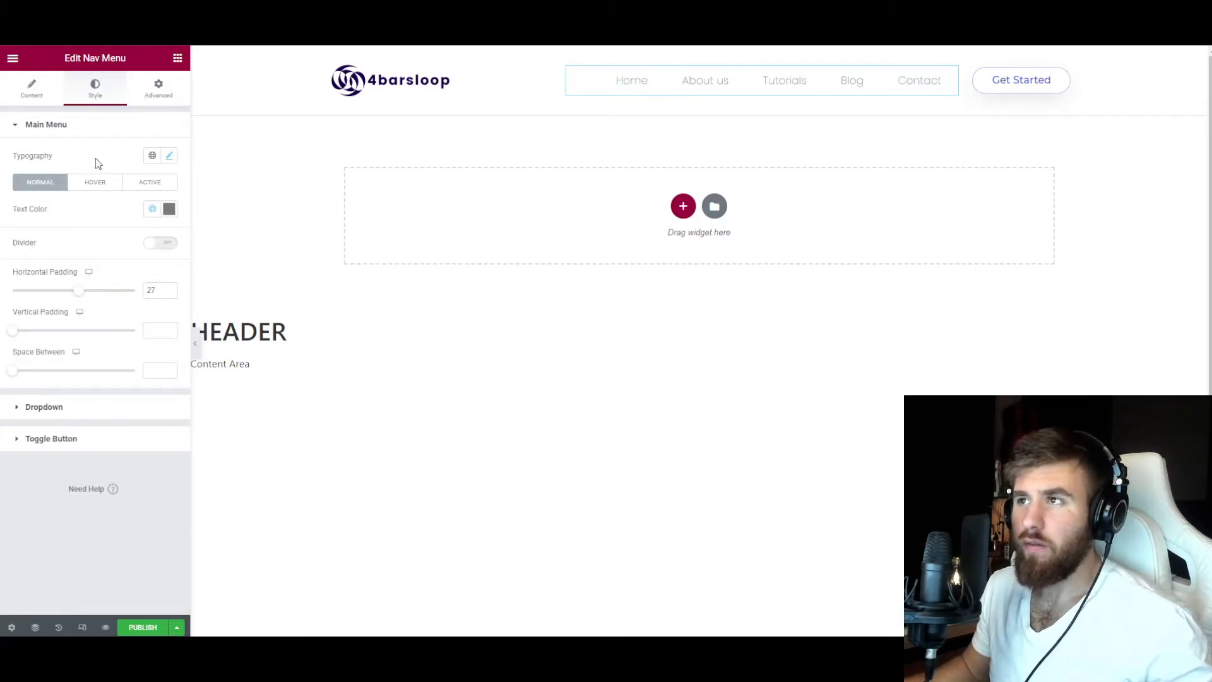
pyautogui.click(168, 156)
pyautogui.click(114, 282)
pyautogui.click(117, 350)
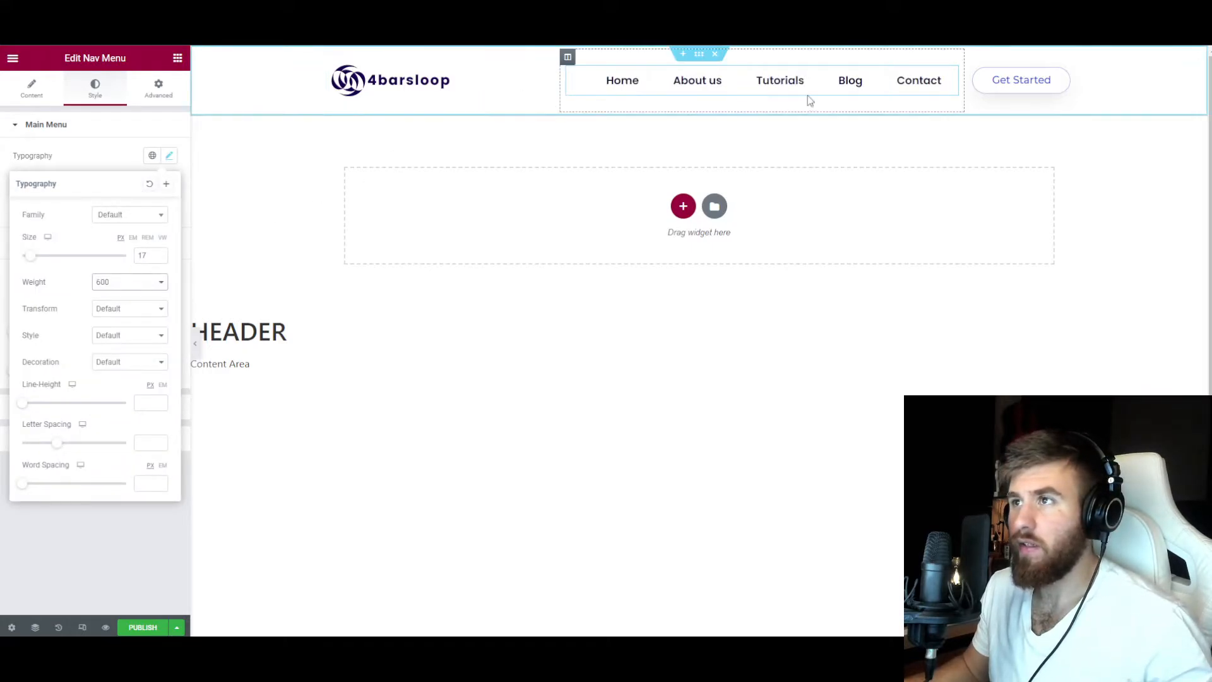
pyautogui.click(108, 161)
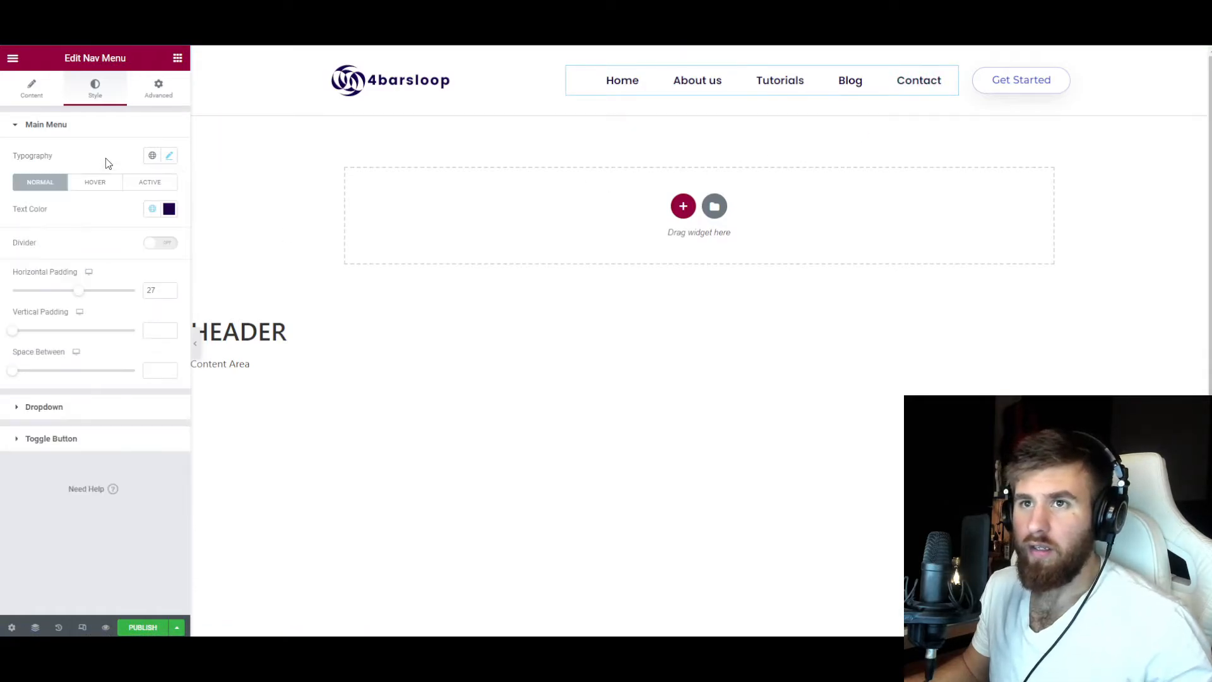
# Set the font family of the header's Get Started button to Poppins.
pyautogui.click(1063, 83)
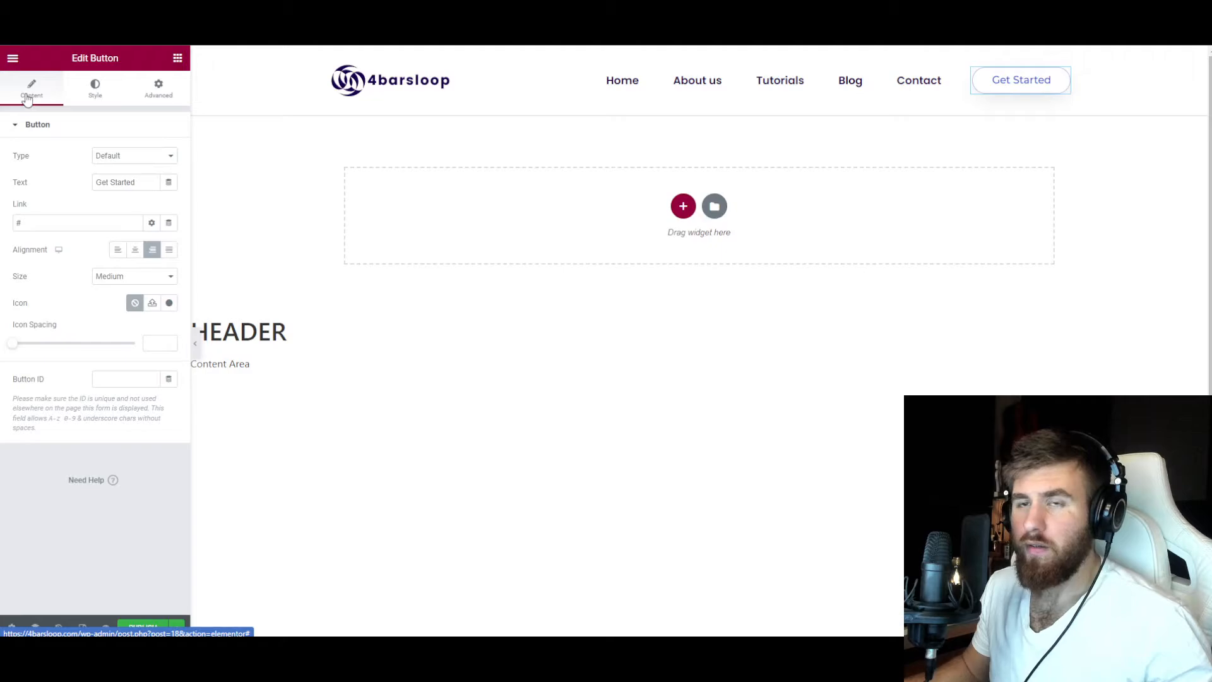
pyautogui.click(95, 94)
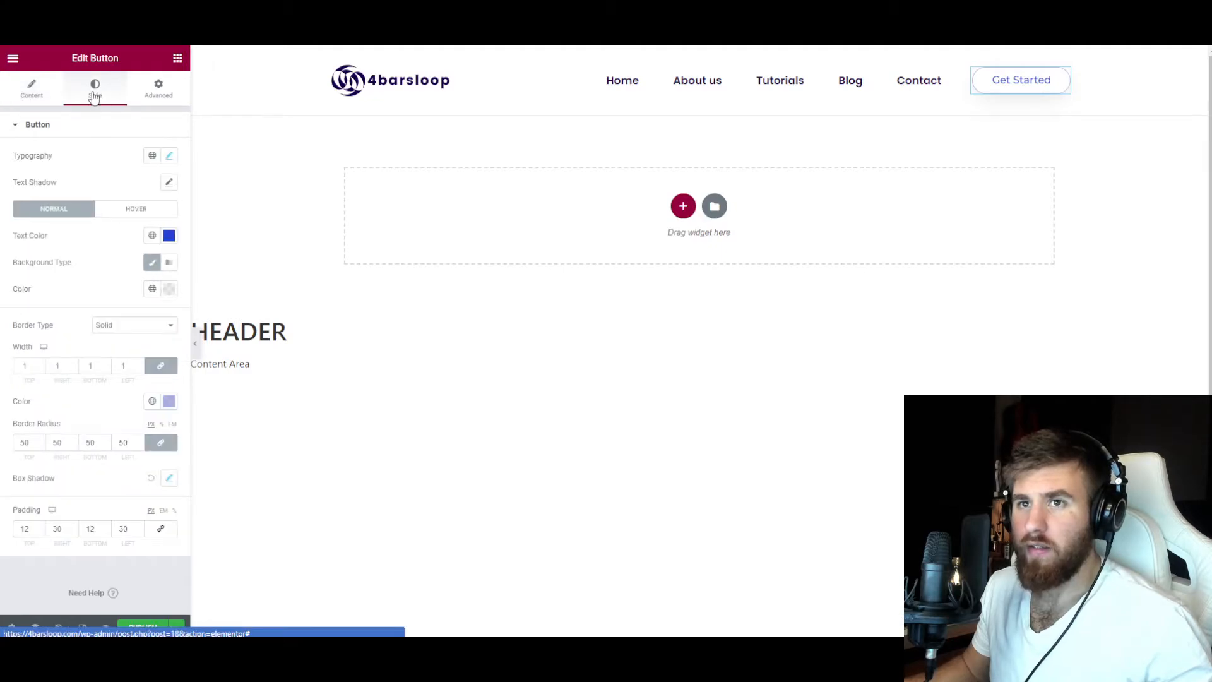
pyautogui.click(168, 156)
pyautogui.click(129, 214)
pyautogui.write('pop')
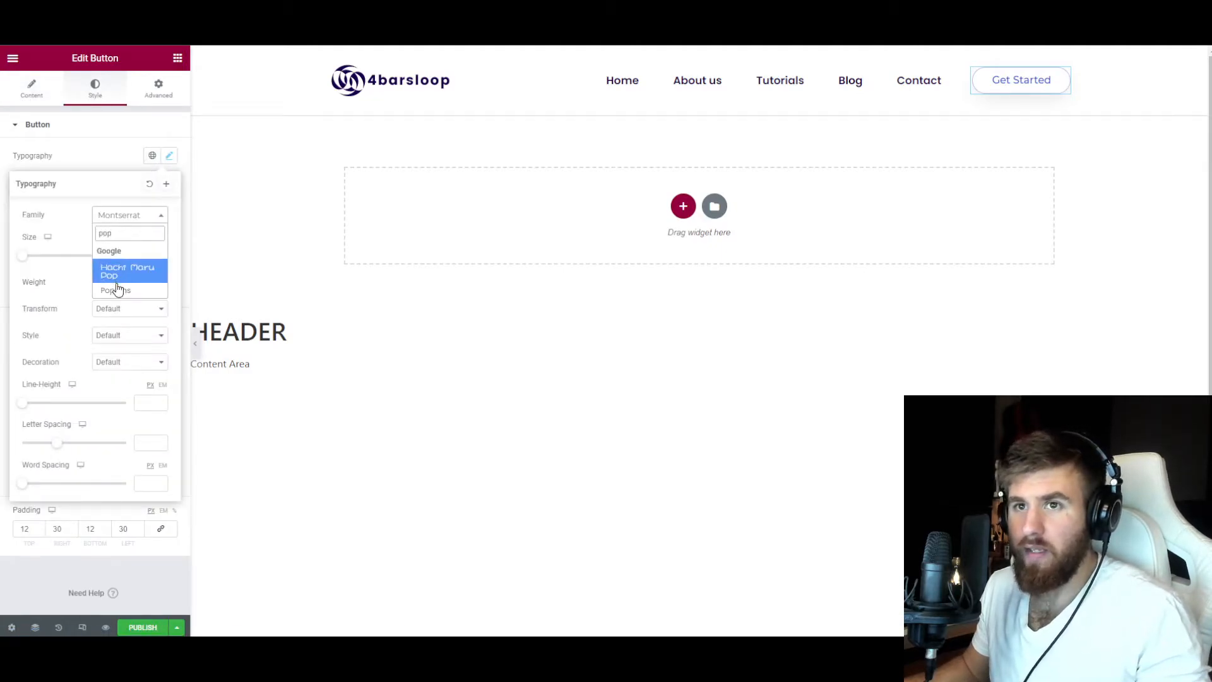
pyautogui.click(117, 290)
pyautogui.click(100, 170)
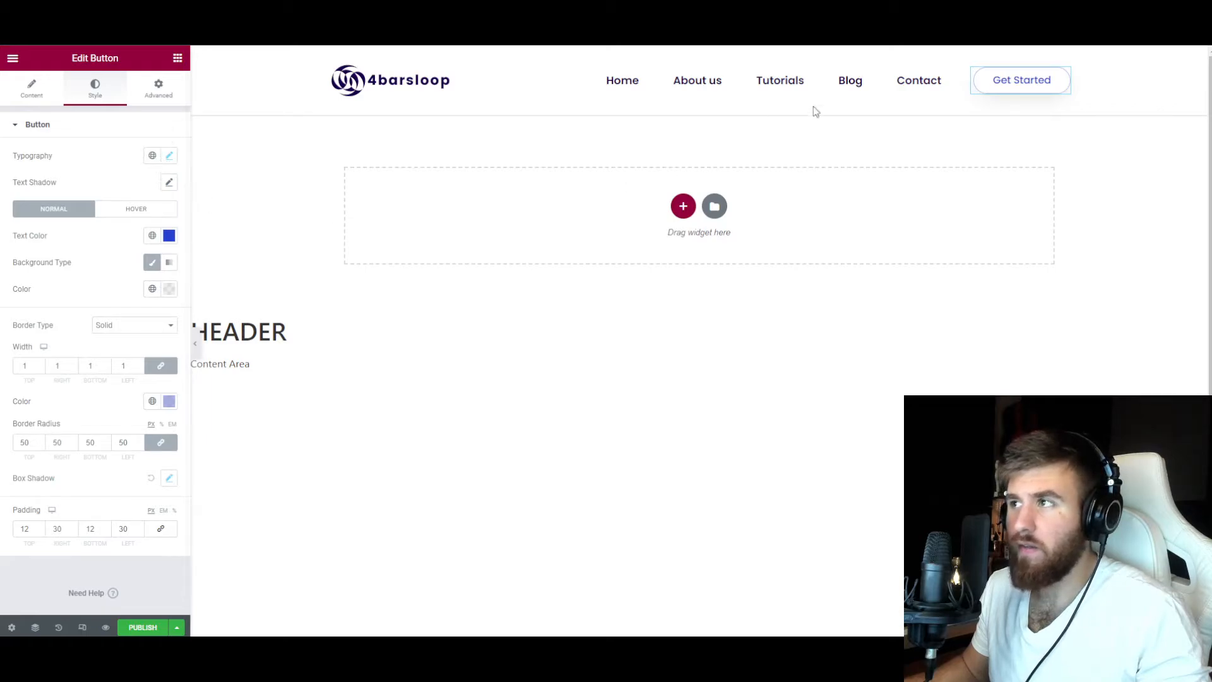
# Give the Get Started button the Primary global text color, no border and a border radius of 100.
pyautogui.scroll(-1, 139, 196)
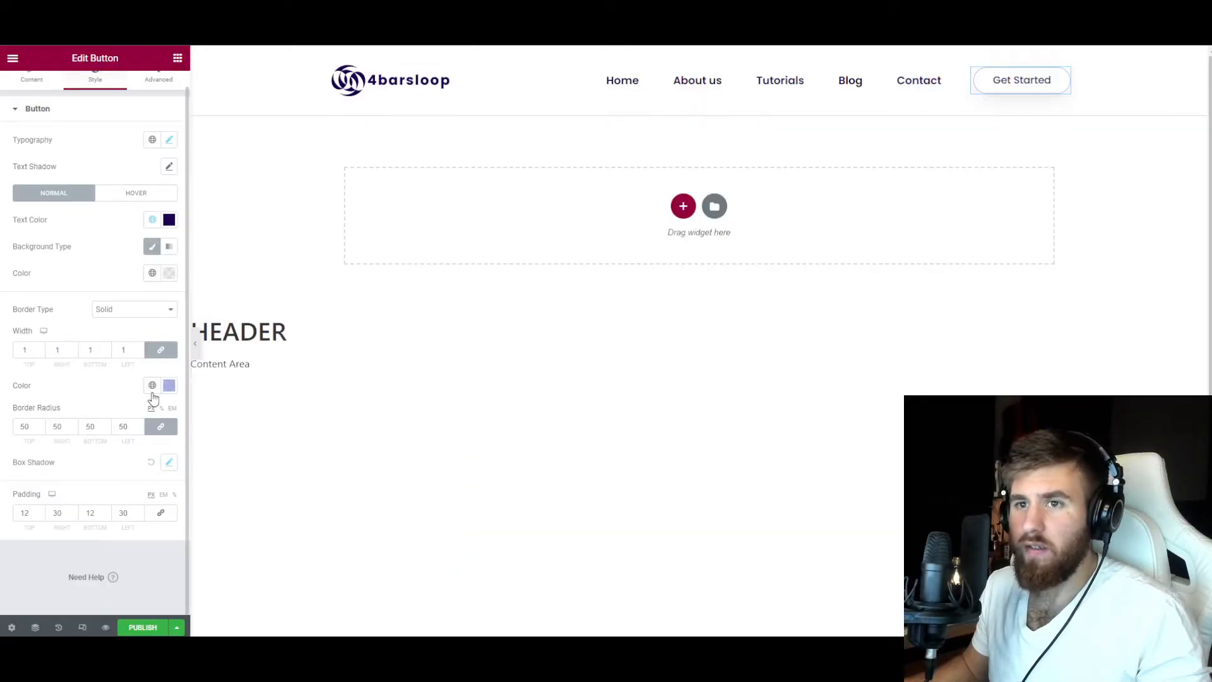
pyautogui.click(153, 387)
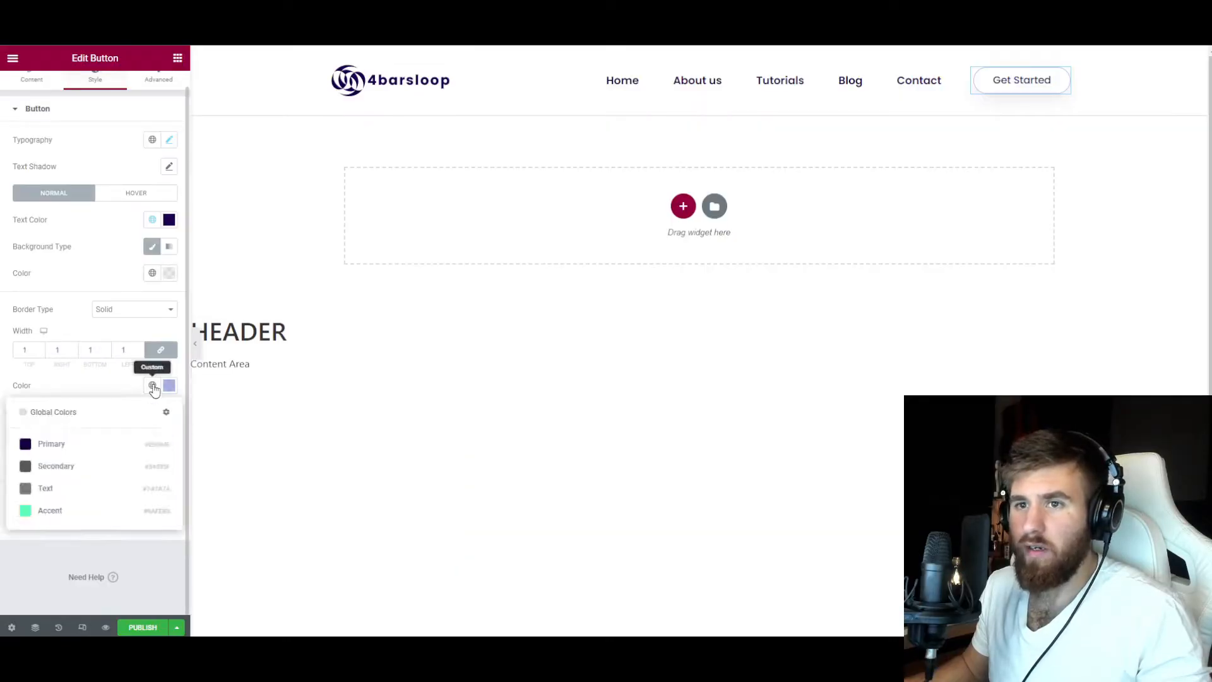
pyautogui.click(127, 310)
pyautogui.click(126, 324)
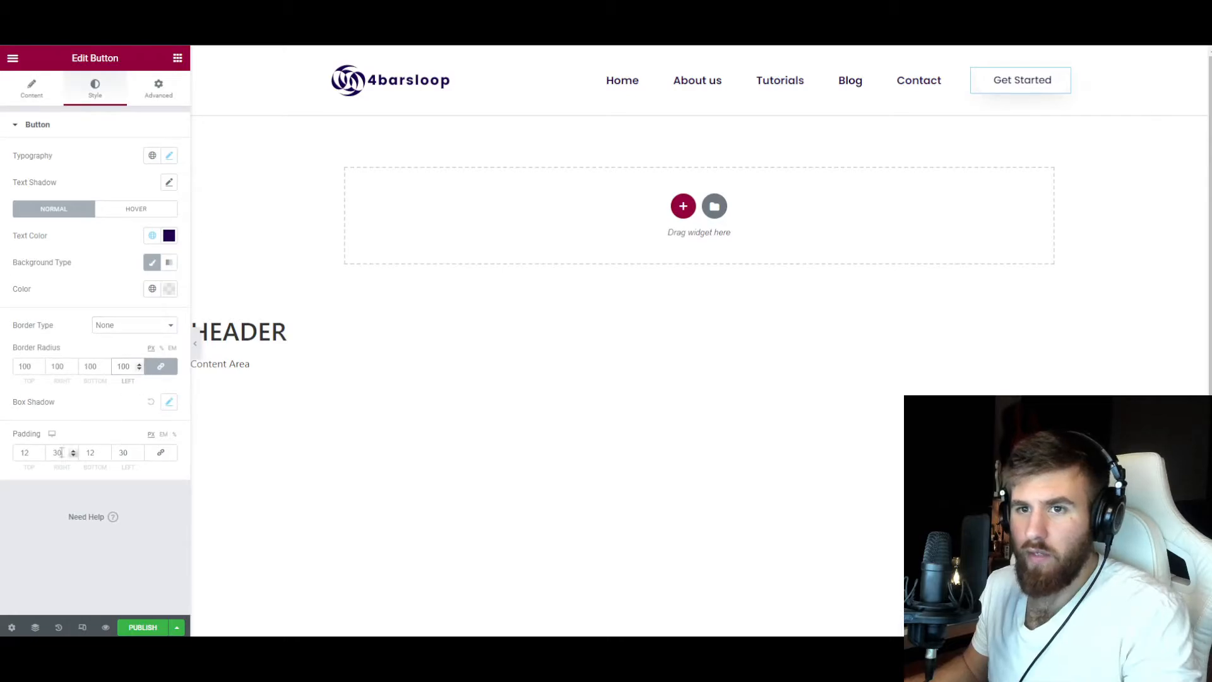
# Set the Get Started button's padding to 15 top and bottom and 30 right, and its background to the Accent global color.
pyautogui.moveTo(32, 453); pyautogui.dragTo(14, 455)
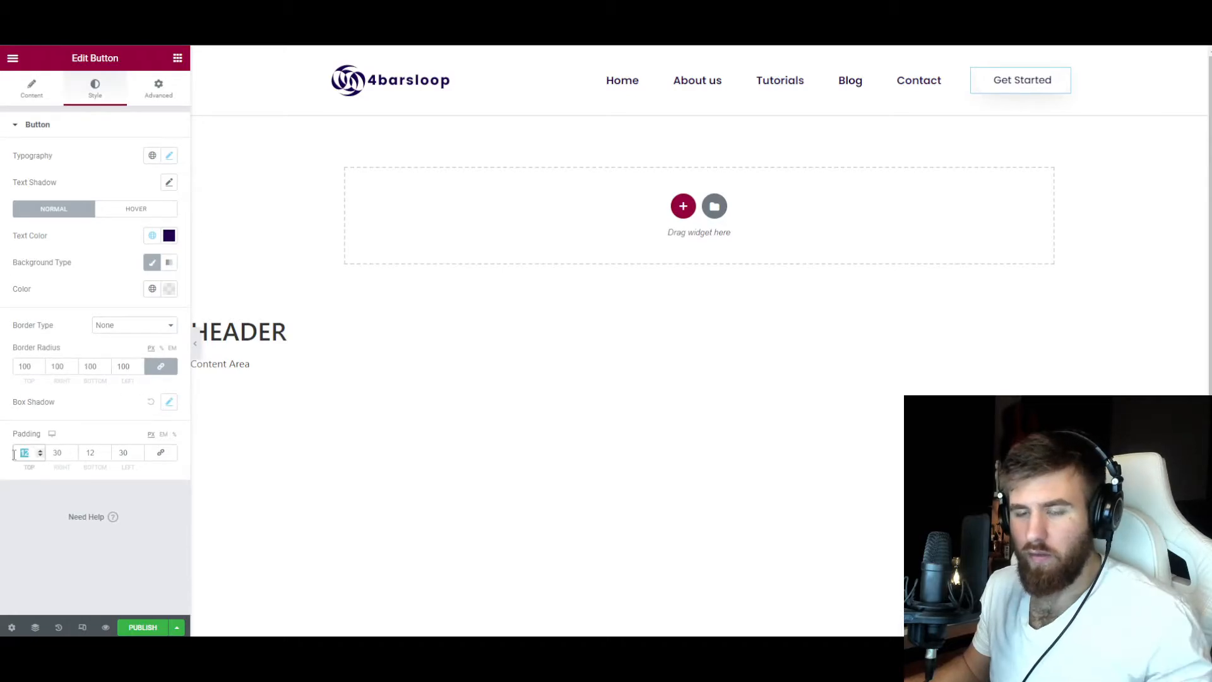
pyautogui.write('15')
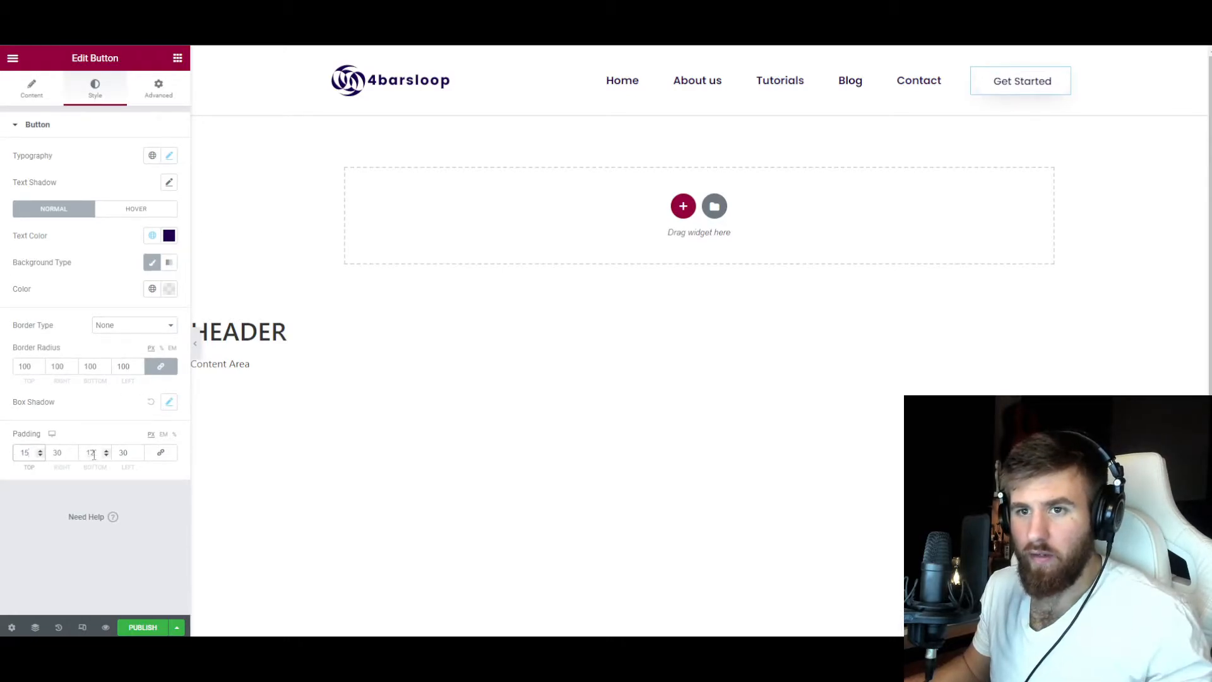
pyautogui.write('5')
pyautogui.moveTo(67, 453); pyautogui.dragTo(48, 454)
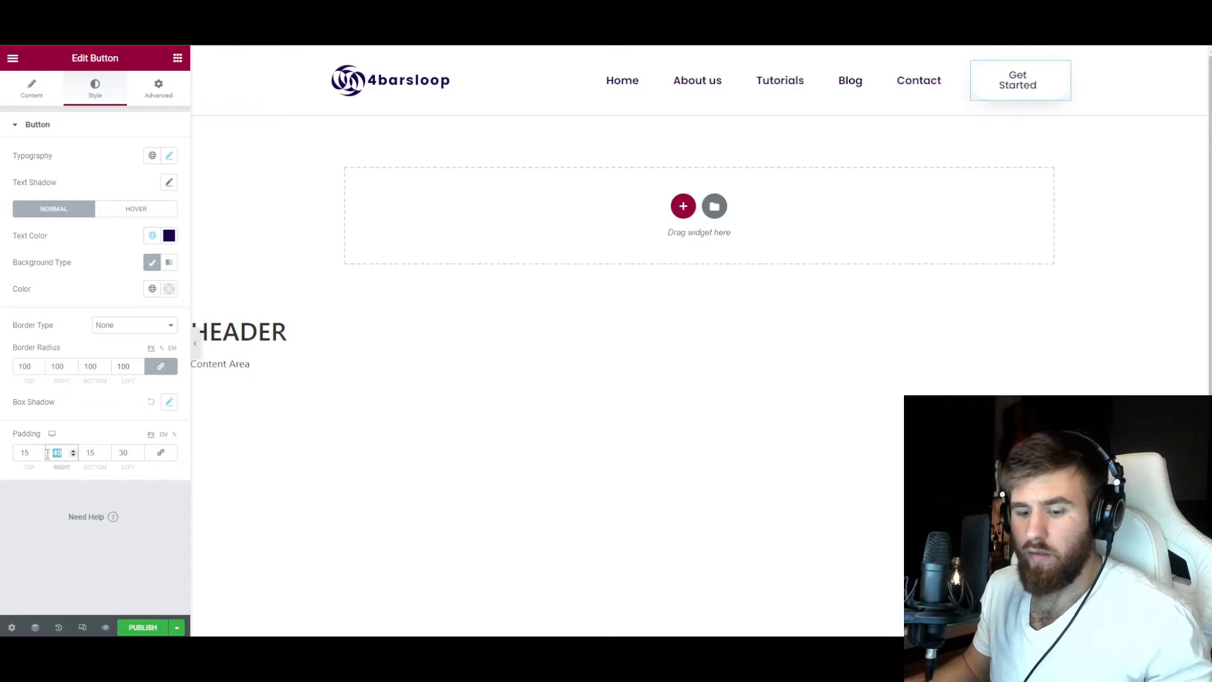
pyautogui.write('30')
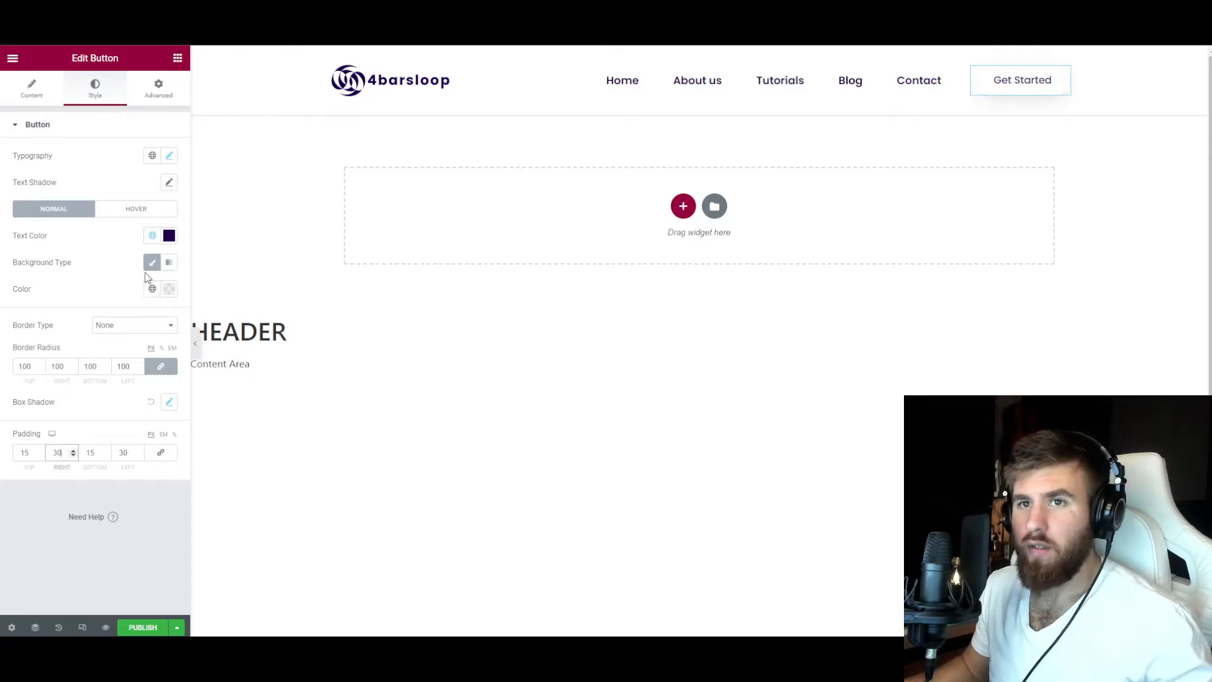
pyautogui.click(152, 289)
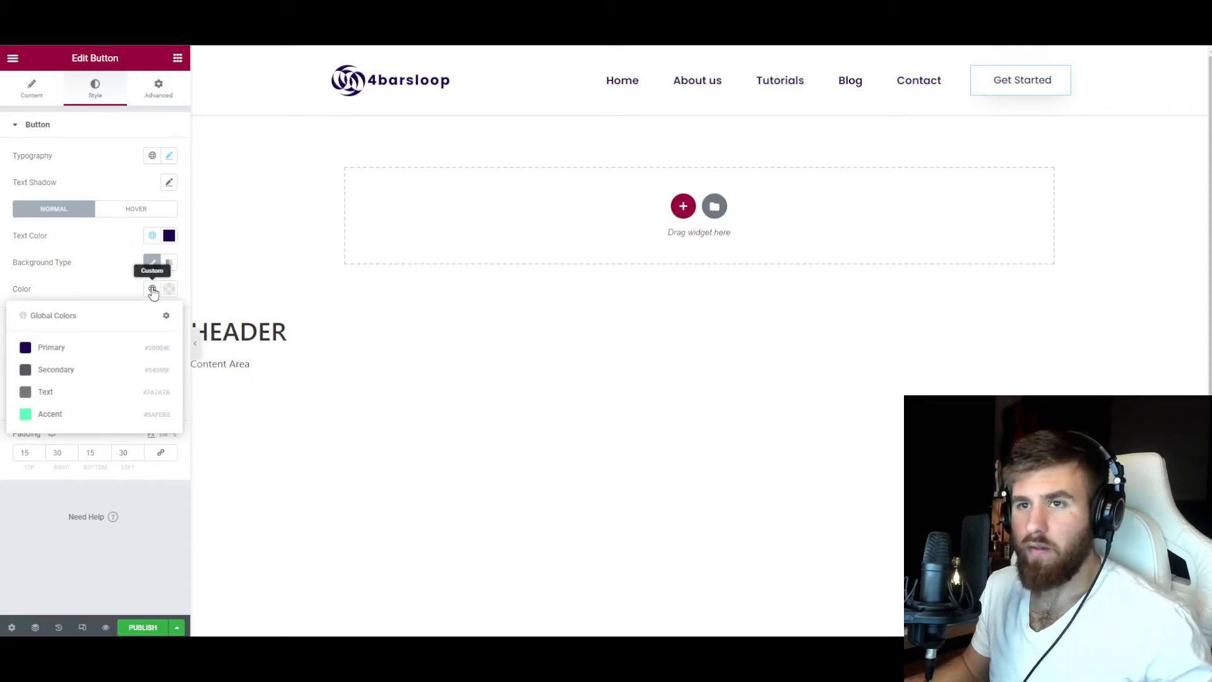
pyautogui.click(64, 414)
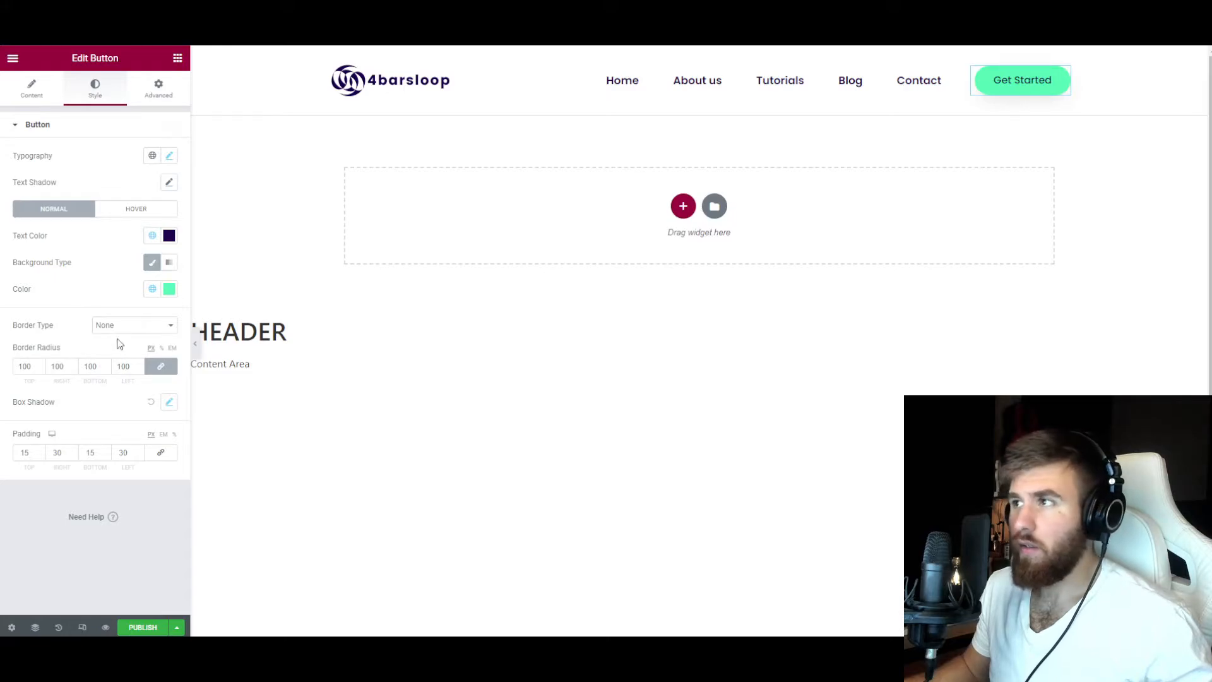
# Set the nav menu's pointer to Underline with the Slide animation.
pyautogui.click(675, 91)
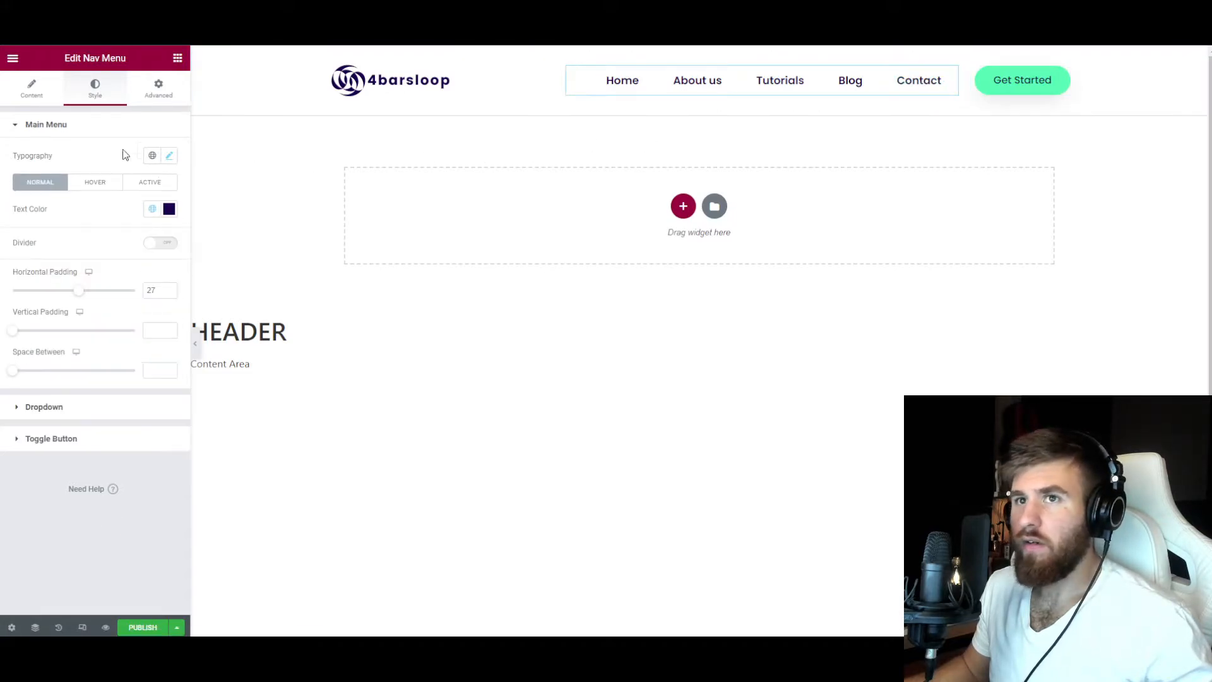
pyautogui.click(31, 88)
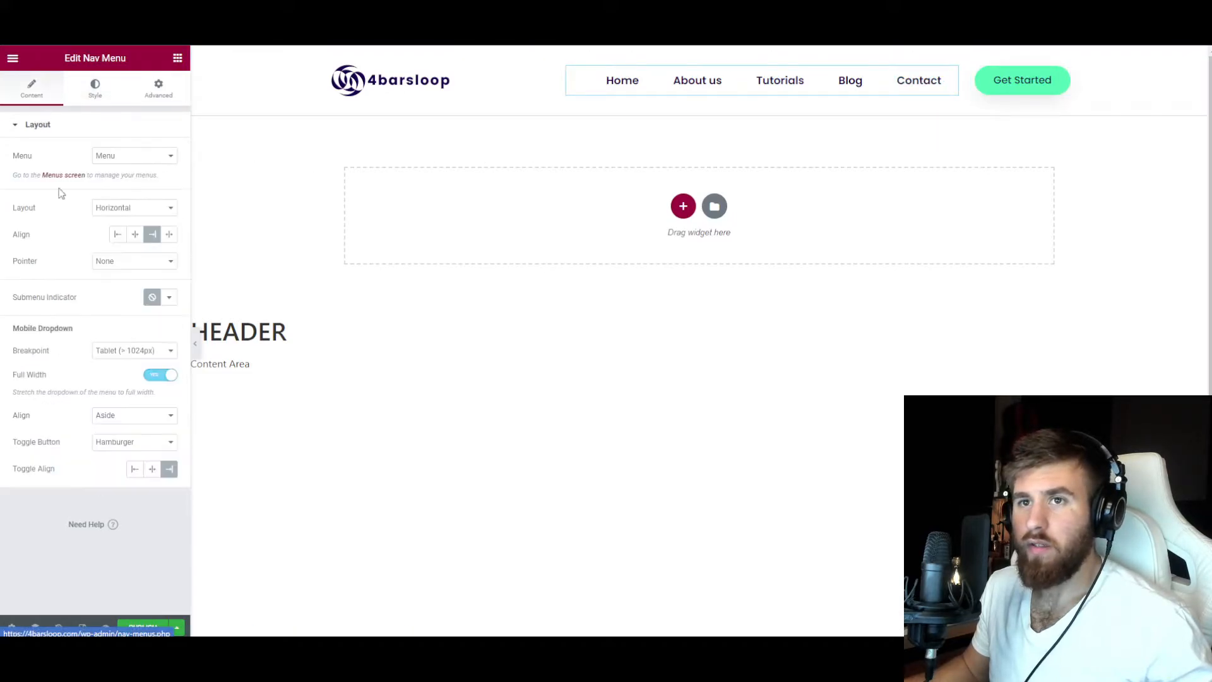
pyautogui.click(104, 262)
pyautogui.click(113, 288)
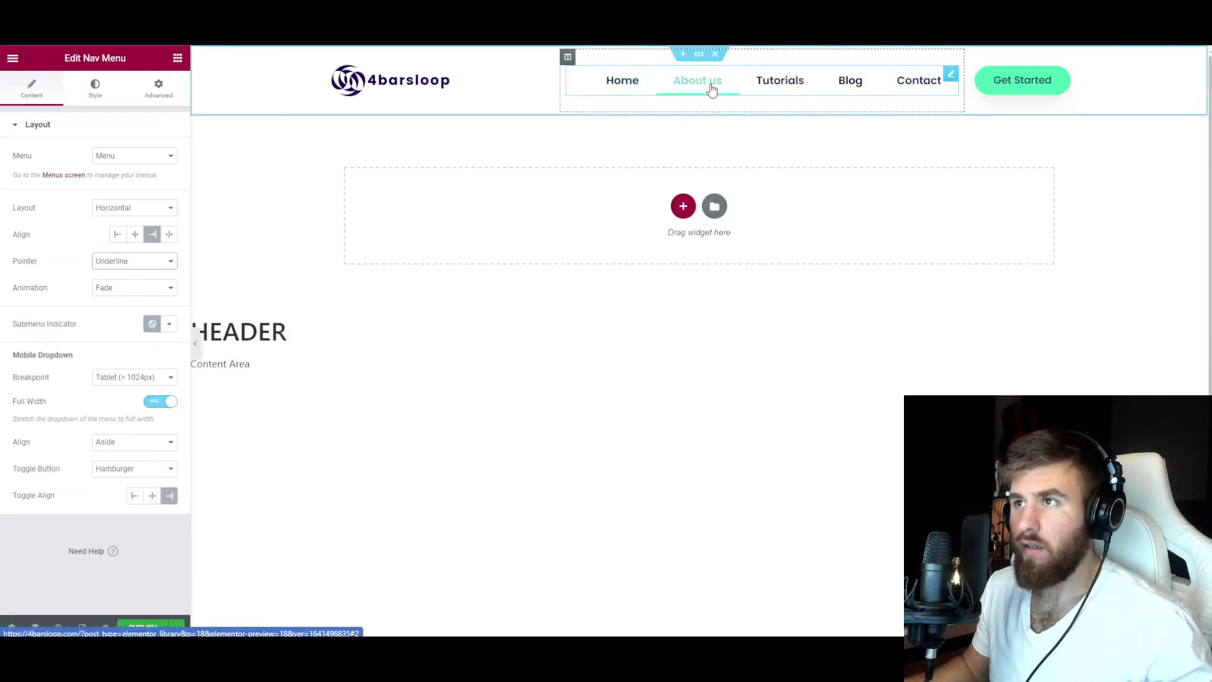
pyautogui.click(101, 288)
pyautogui.click(106, 317)
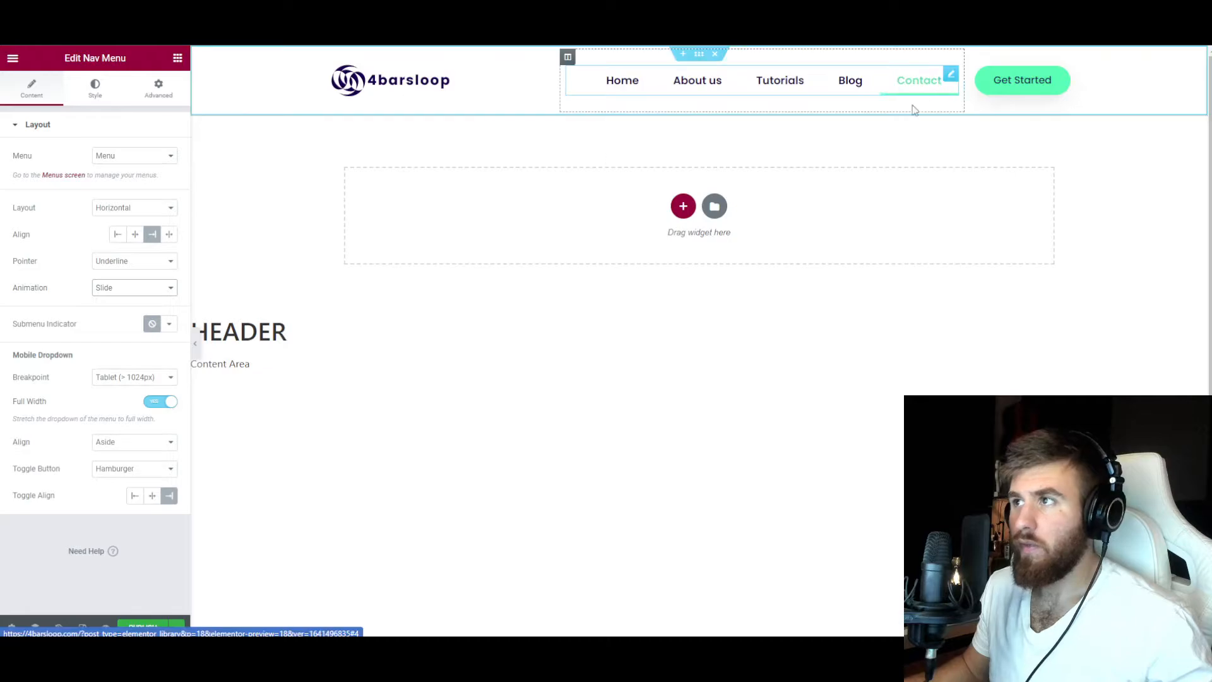
# Set the nav menu's hover text and pointer colors to the Primary global color.
pyautogui.click(93, 88)
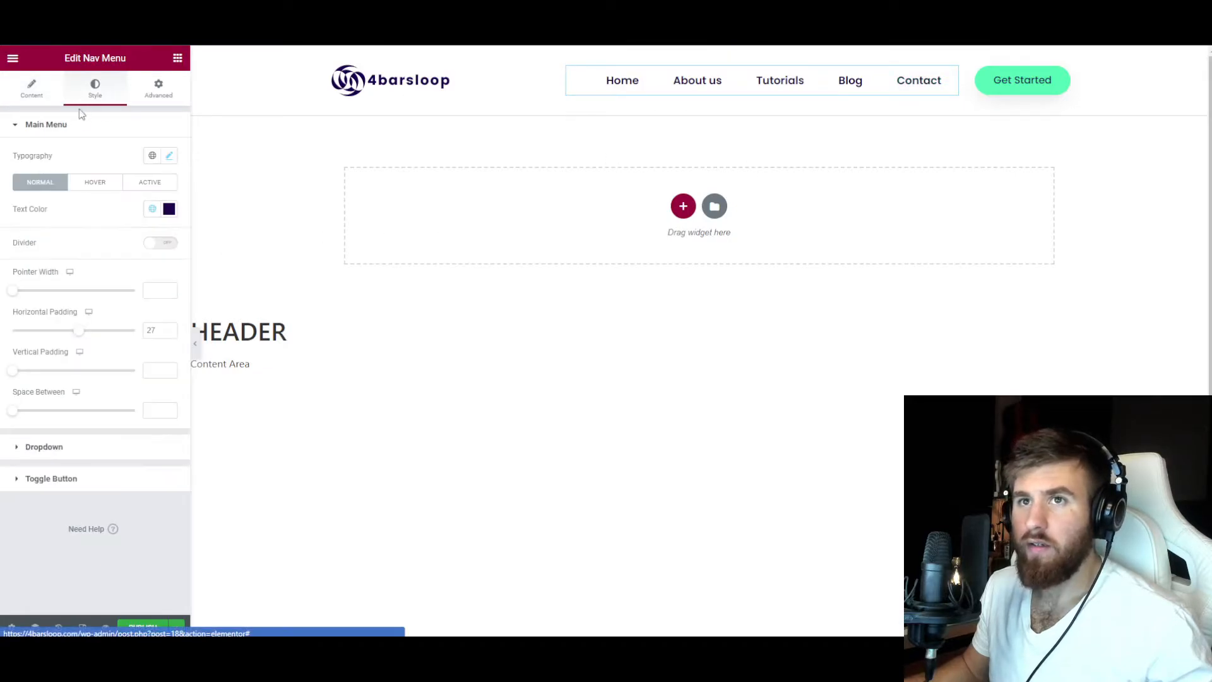
pyautogui.click(79, 183)
pyautogui.click(149, 211)
pyautogui.click(150, 181)
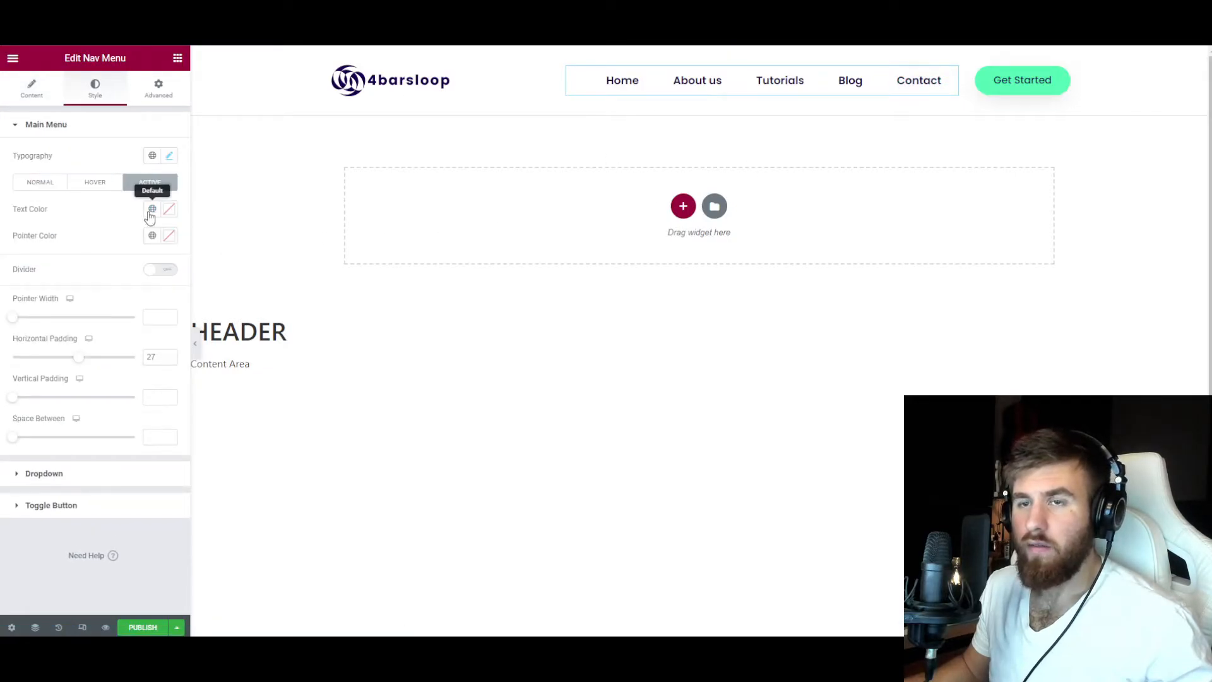
pyautogui.click(101, 183)
pyautogui.click(151, 209)
pyautogui.click(122, 265)
pyautogui.click(151, 236)
# Set the nav menu's active text and pointer colors to the Primary global color.
pyautogui.click(149, 182)
pyautogui.click(151, 209)
pyautogui.click(94, 268)
pyautogui.click(152, 236)
pyautogui.click(130, 294)
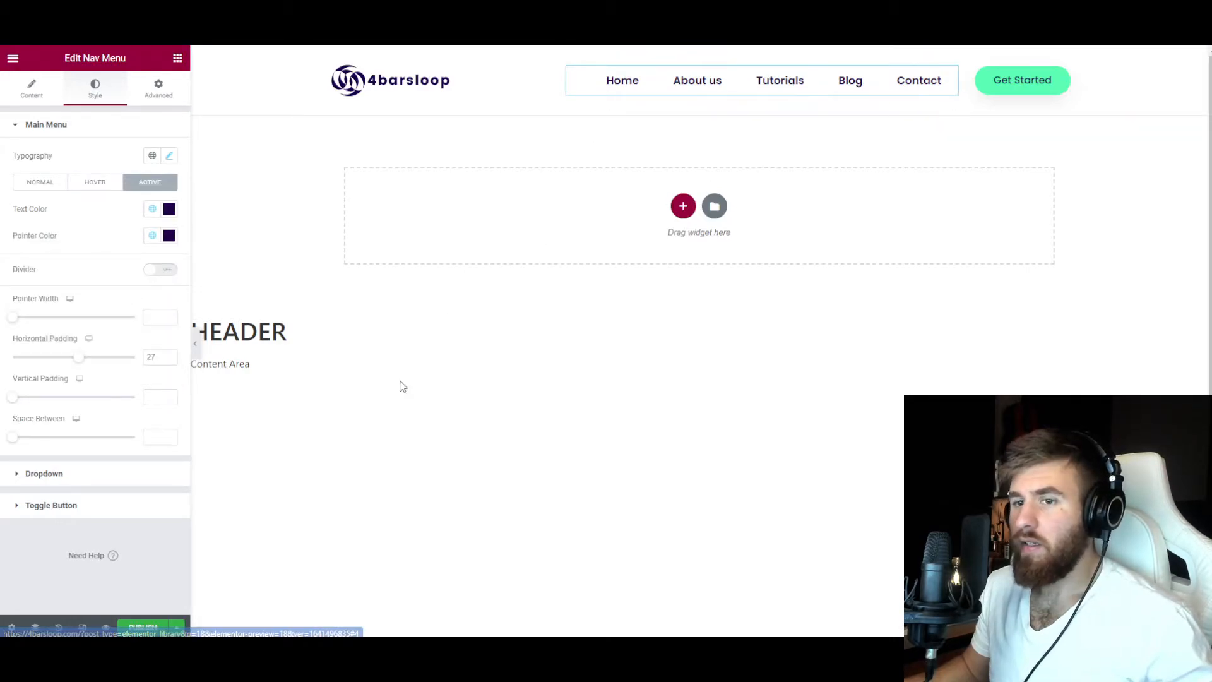
# Publish the header template with a display condition that includes the Entire Site.
pyautogui.click(144, 629)
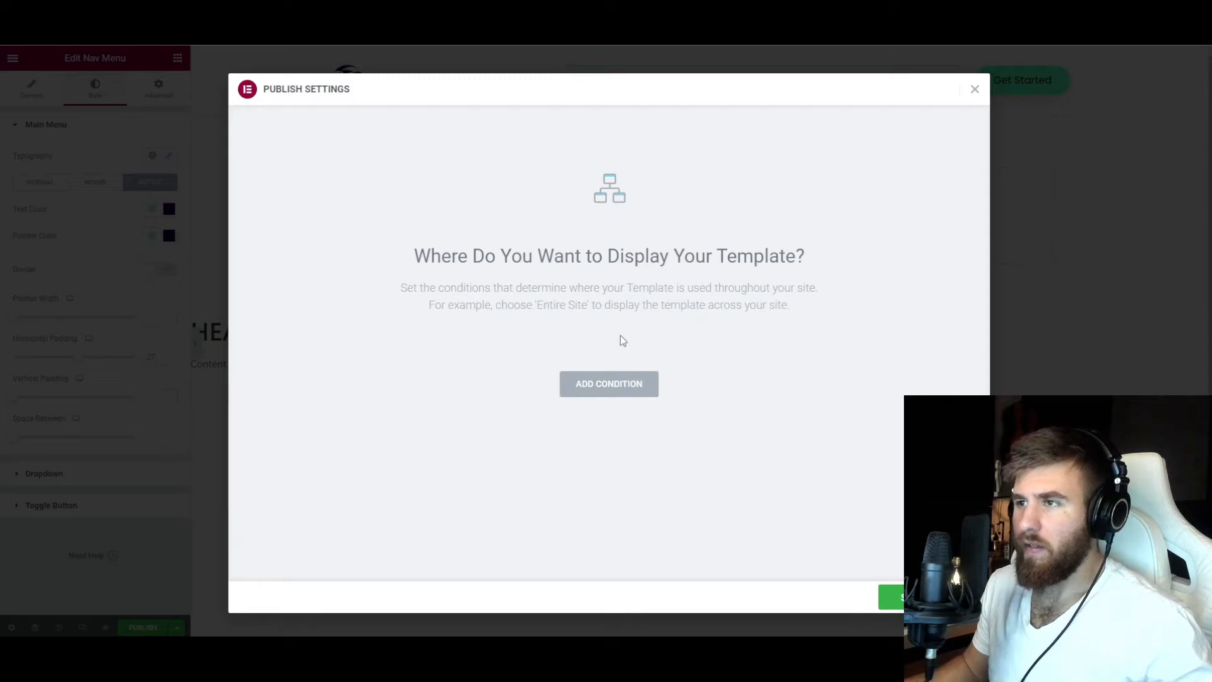
pyautogui.click(619, 387)
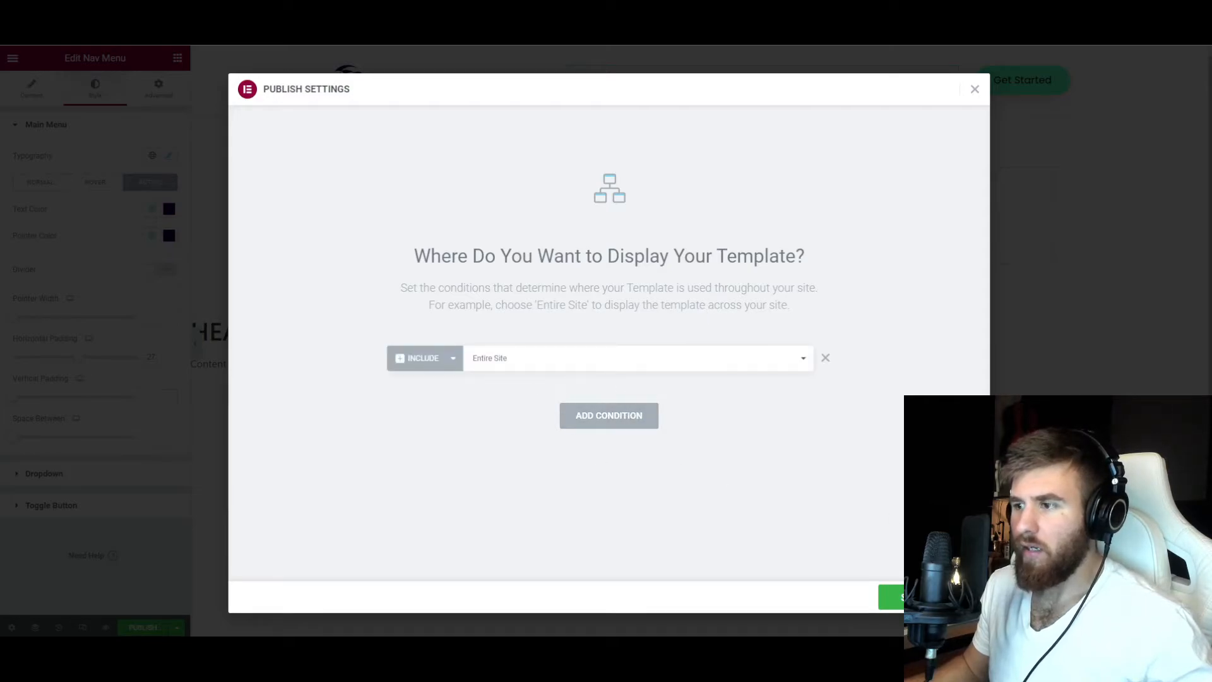
pyautogui.click(891, 598)
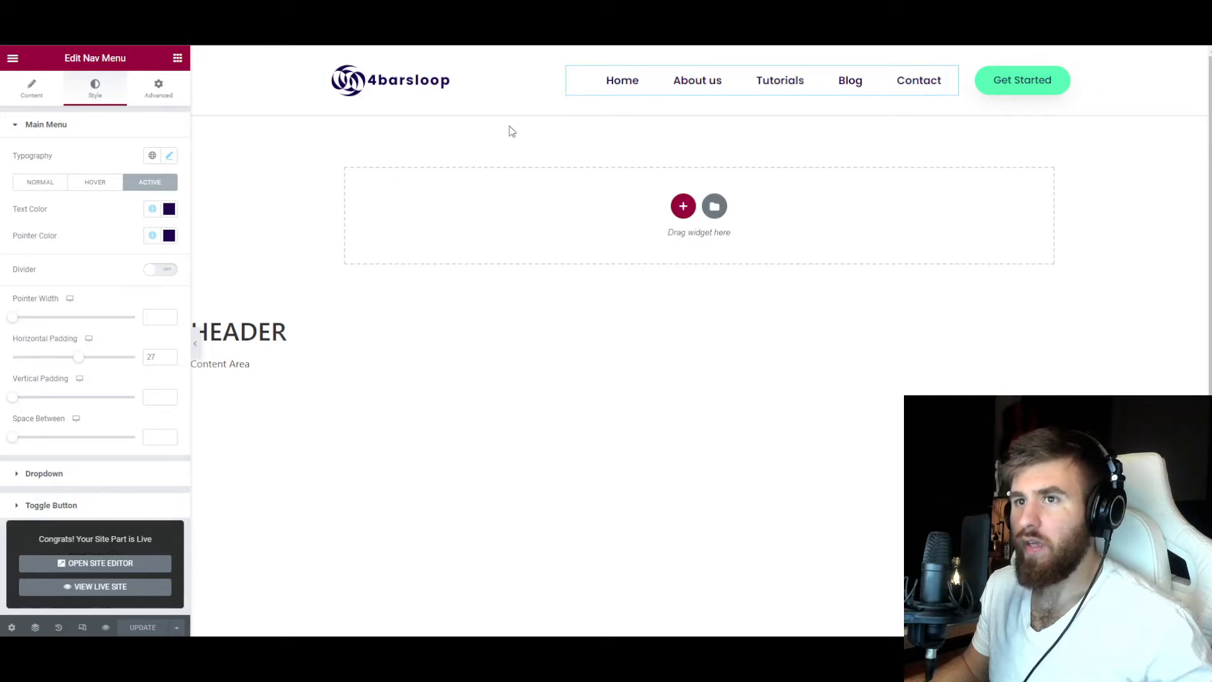
# Exit the header editor to the WordPress dashboard and open the footer templates in Theme Builder.
pyautogui.click(13, 60)
pyautogui.click(85, 281)
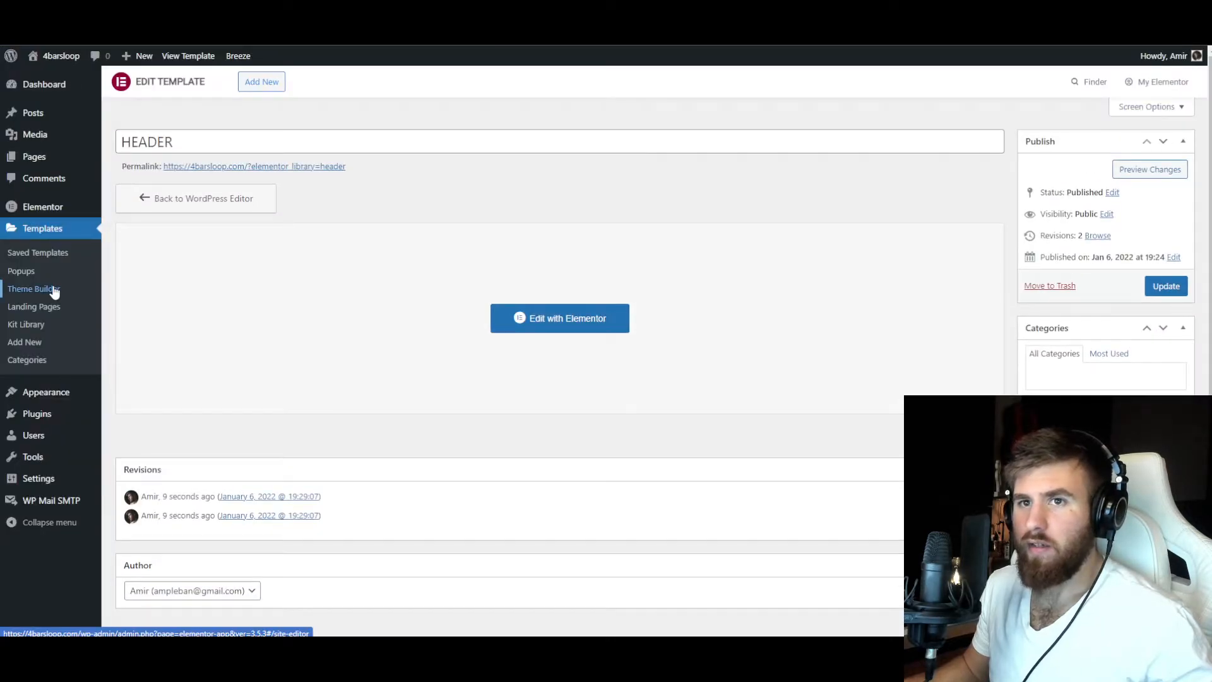
pyautogui.click(55, 291)
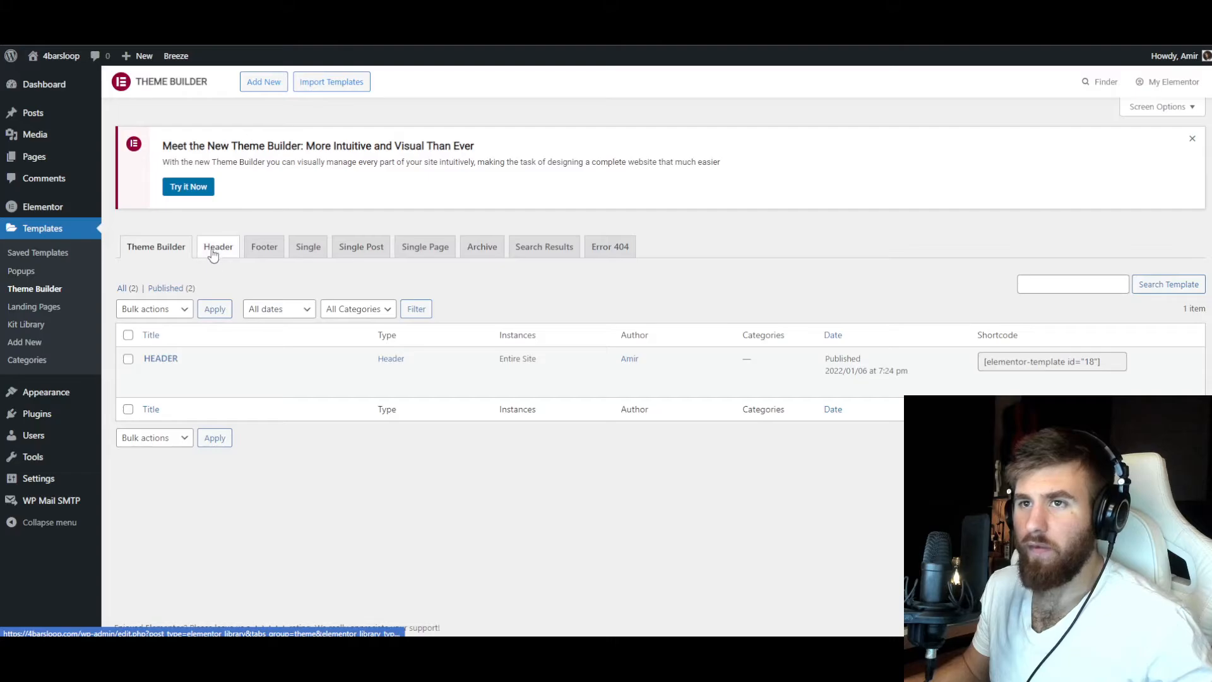
pyautogui.click(264, 248)
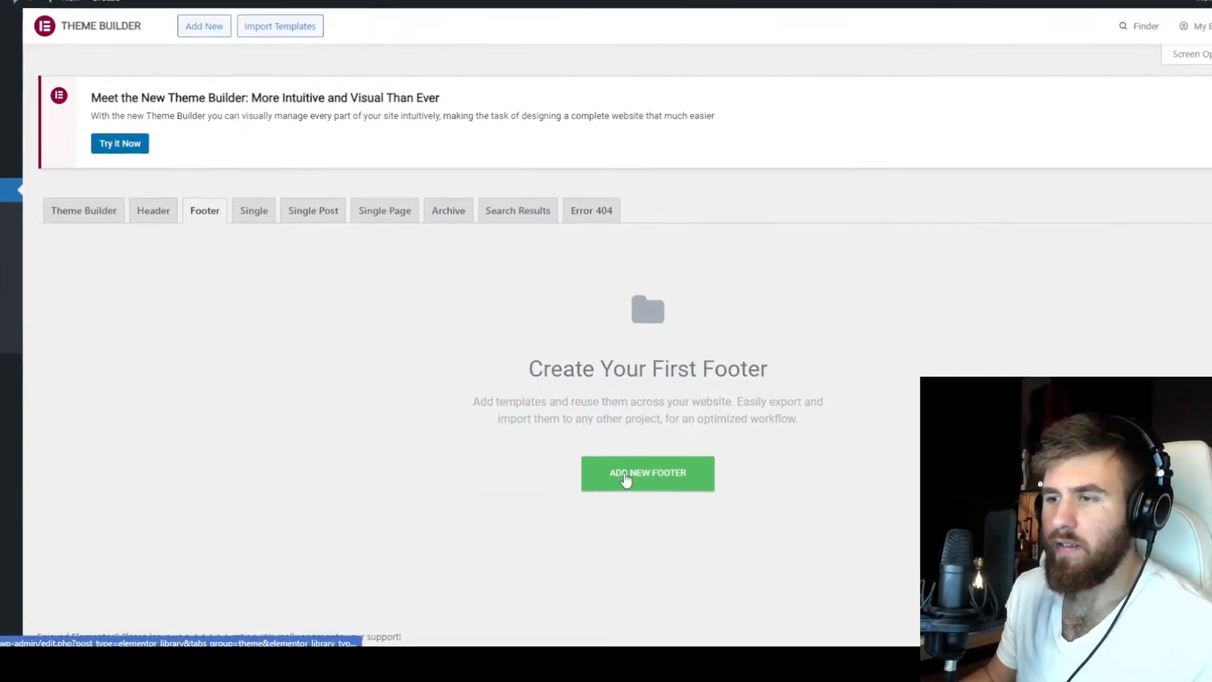
# Create a new Footer template named FOOTER.
pyautogui.click(625, 480)
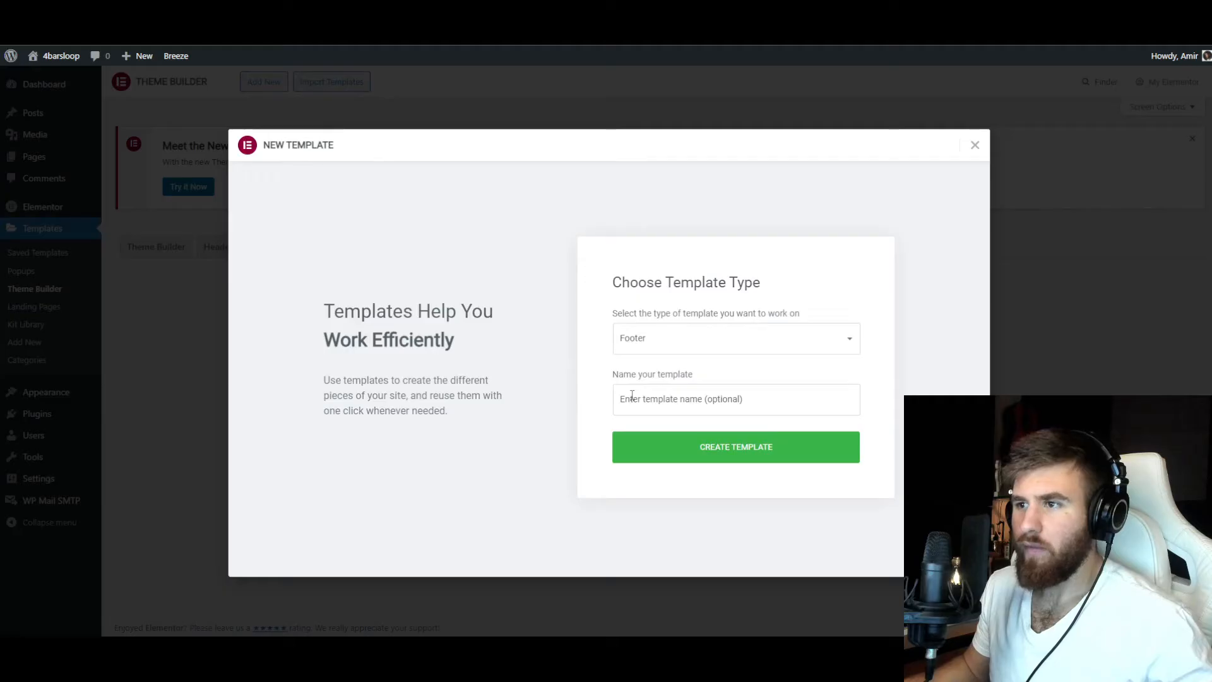
pyautogui.click(622, 397)
pyautogui.write('FOOTER')
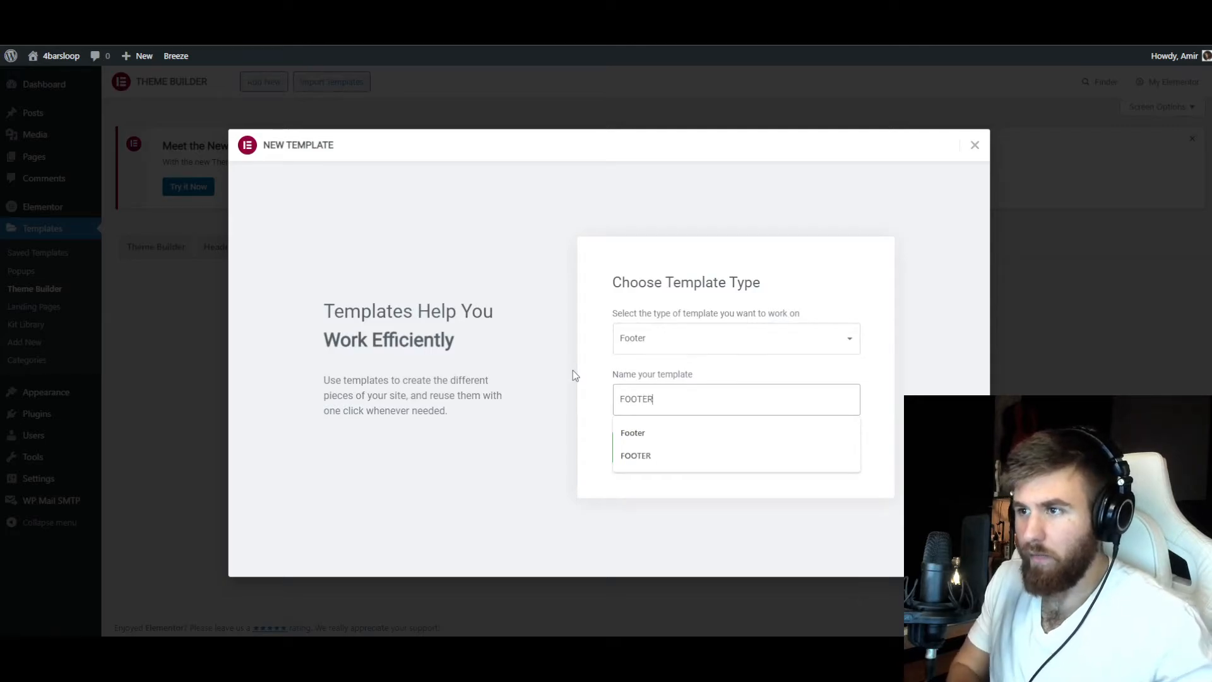
pyautogui.click(634, 442)
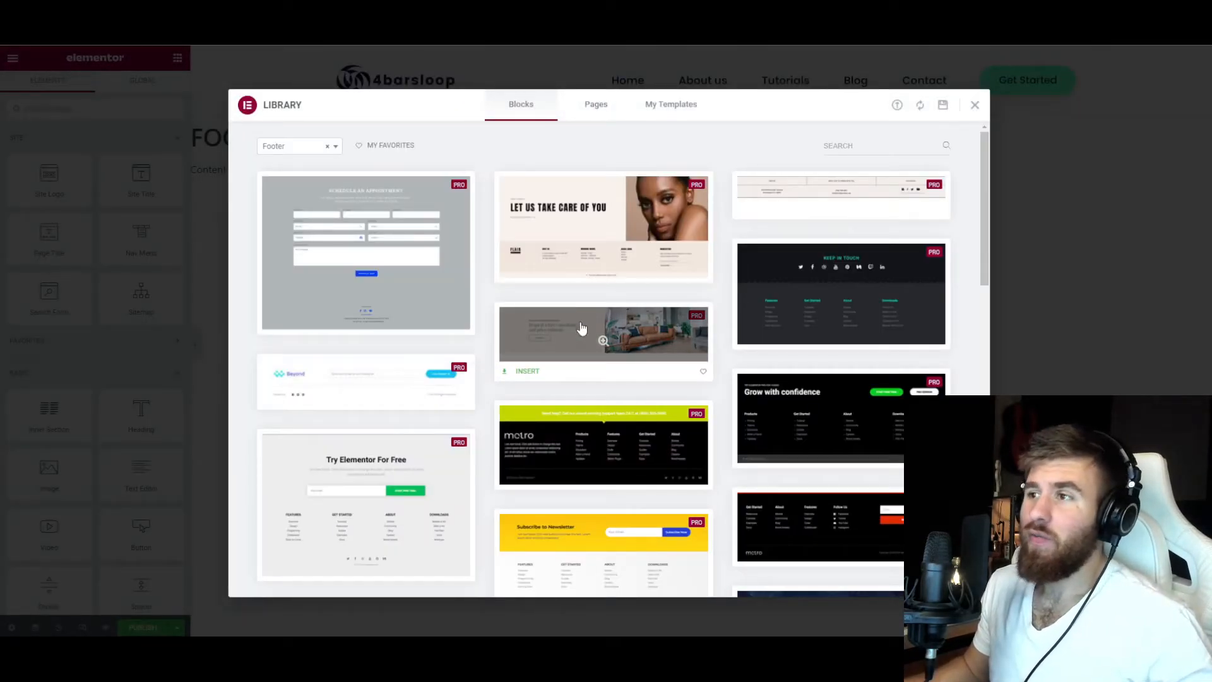
# Browse the footer blocks in the library, preview the DESIGNFORM footer, and return to the library.
pyautogui.scroll(-7, 598, 340)
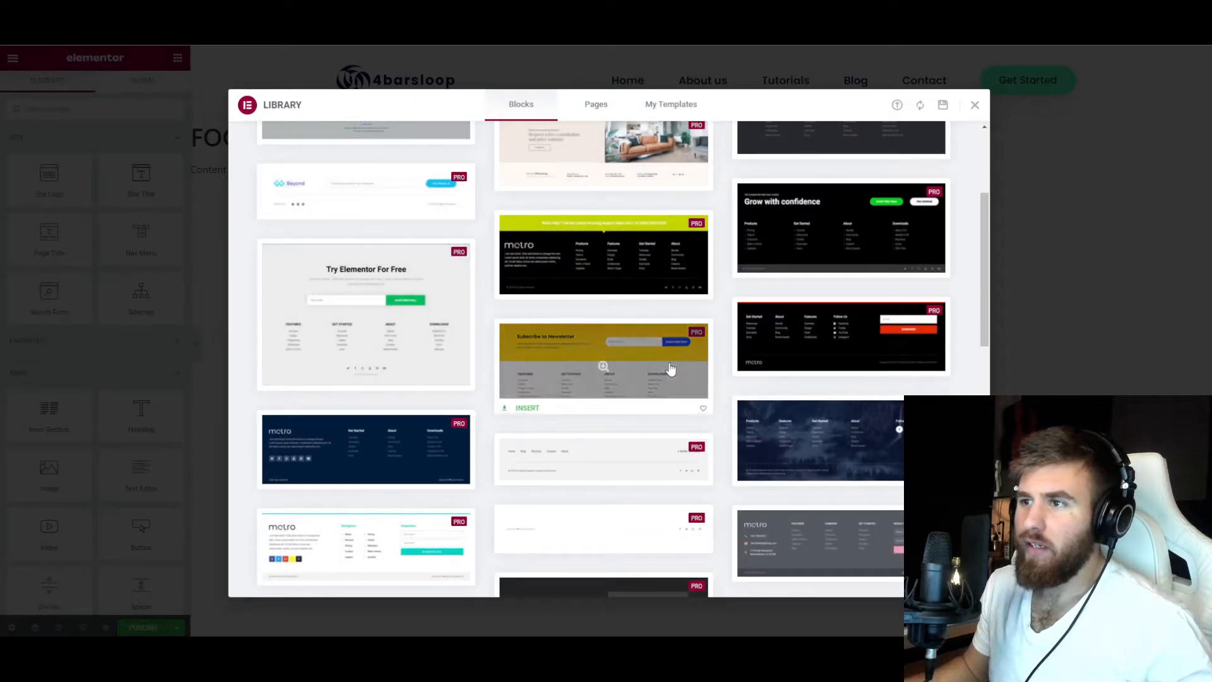
pyautogui.scroll(-5, 671, 373)
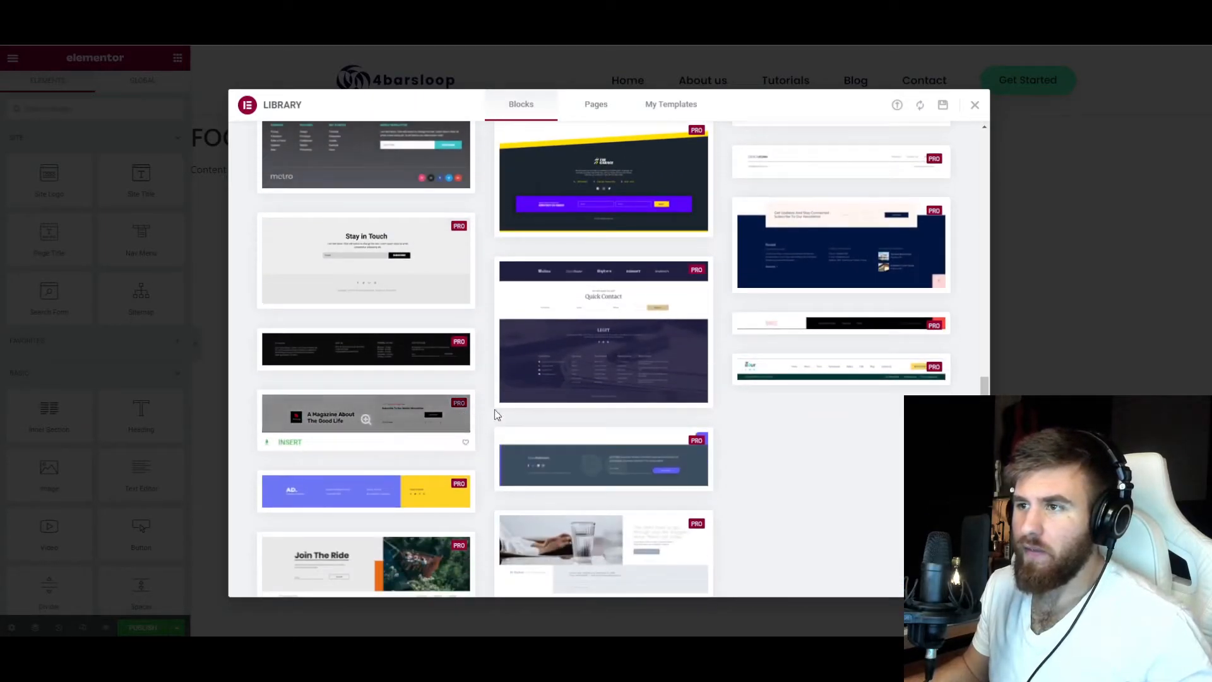
pyautogui.scroll(-2, 621, 415)
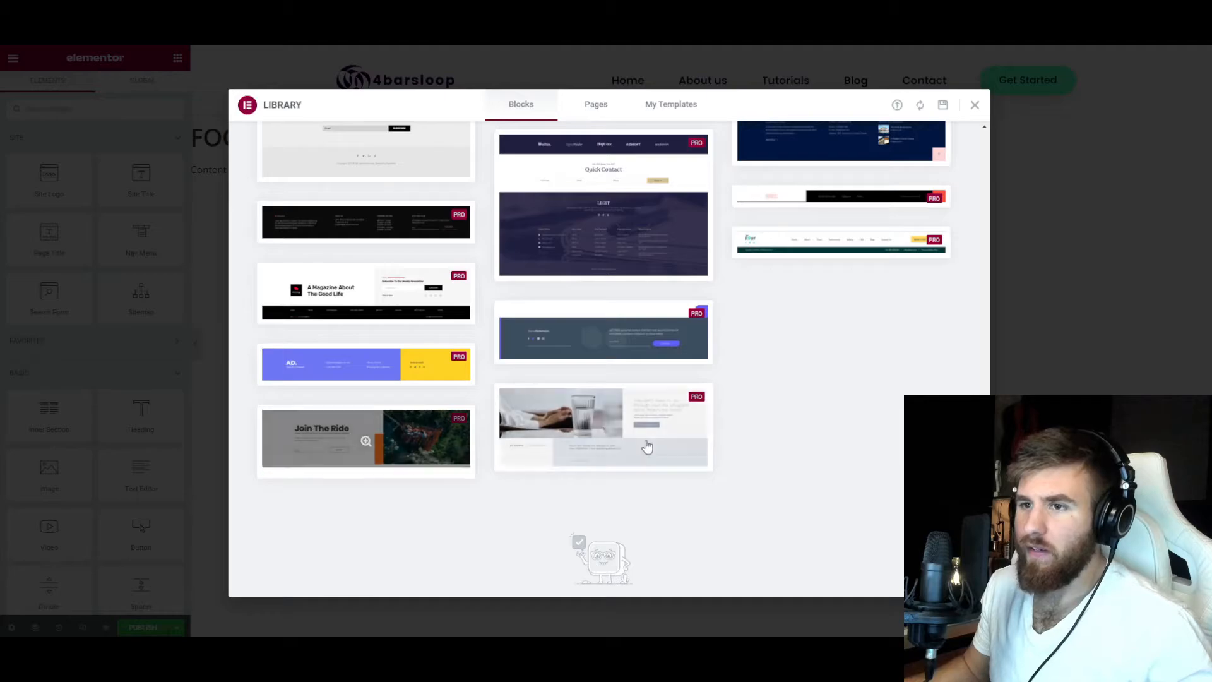
pyautogui.scroll(1, 722, 425)
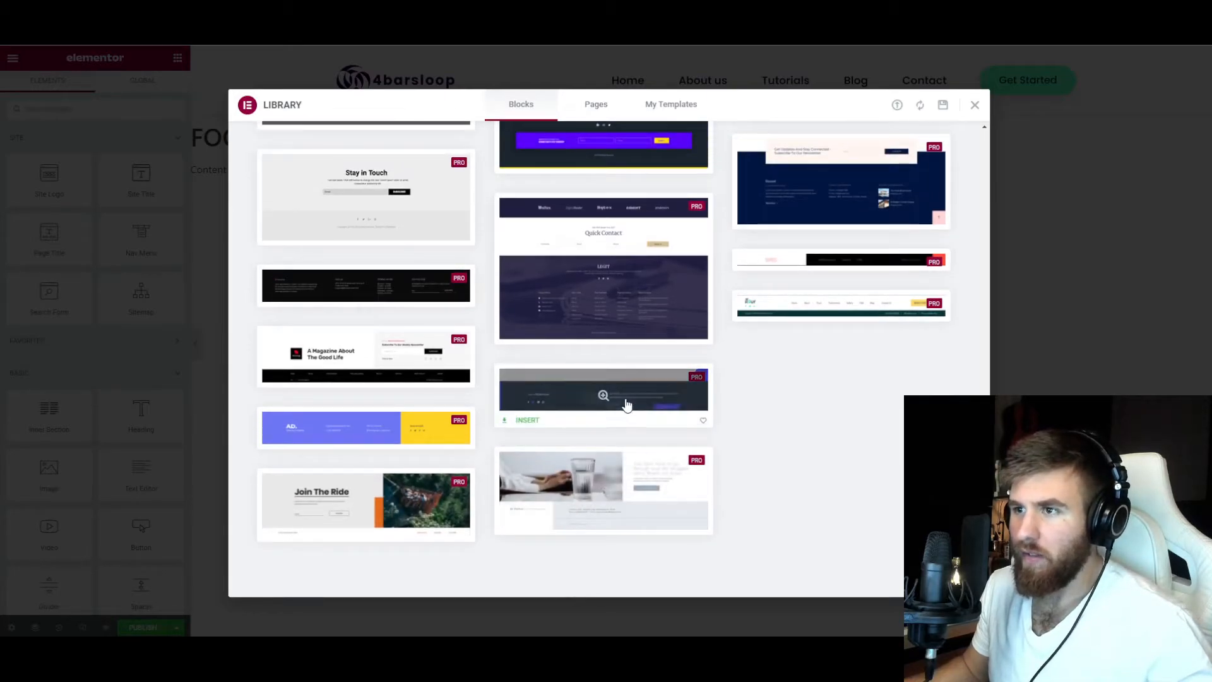
pyautogui.scroll(3, 568, 353)
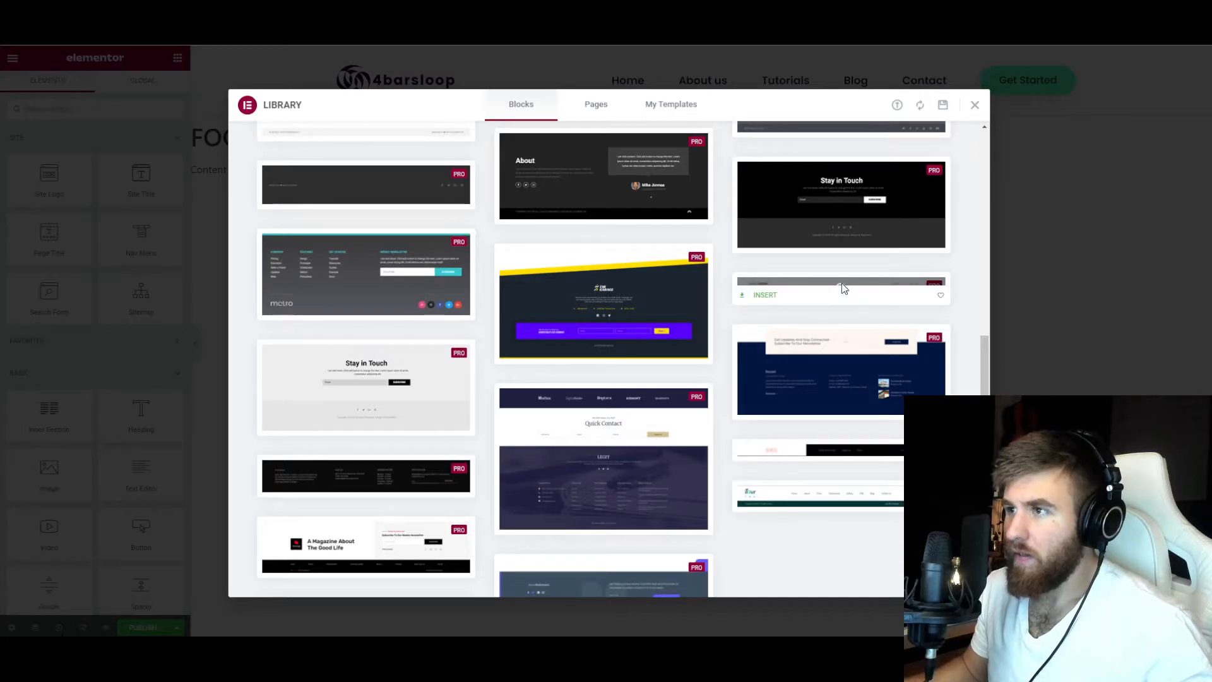
pyautogui.click(842, 288)
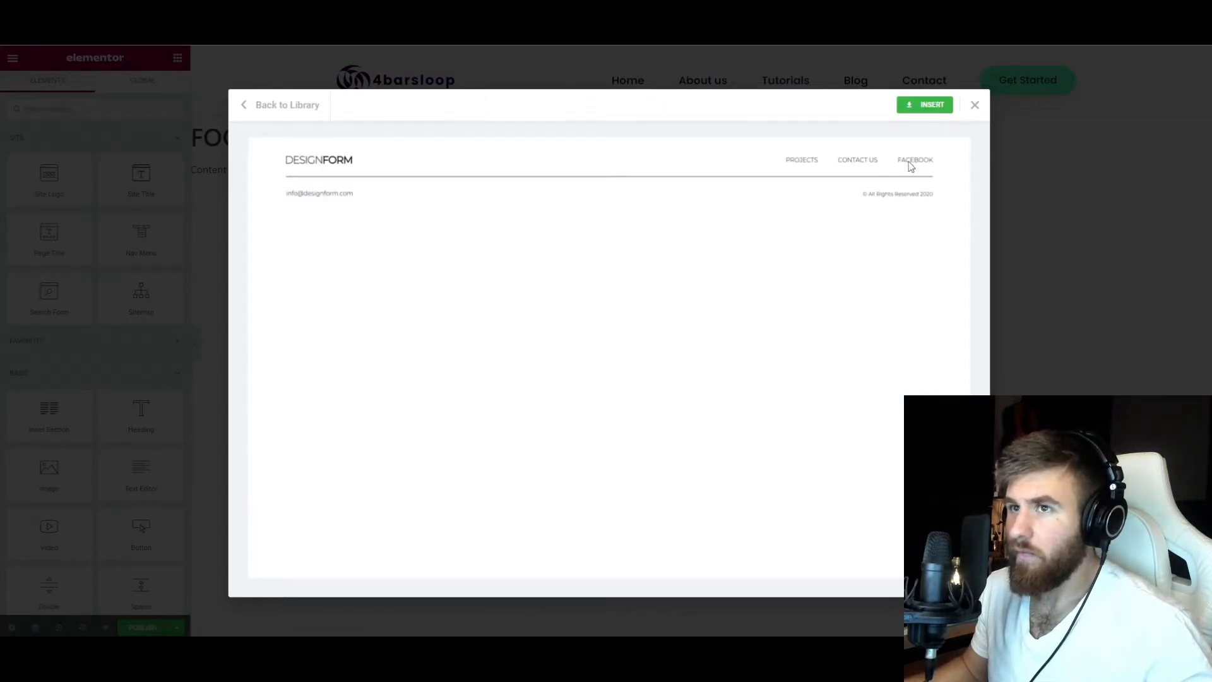
pyautogui.click(288, 105)
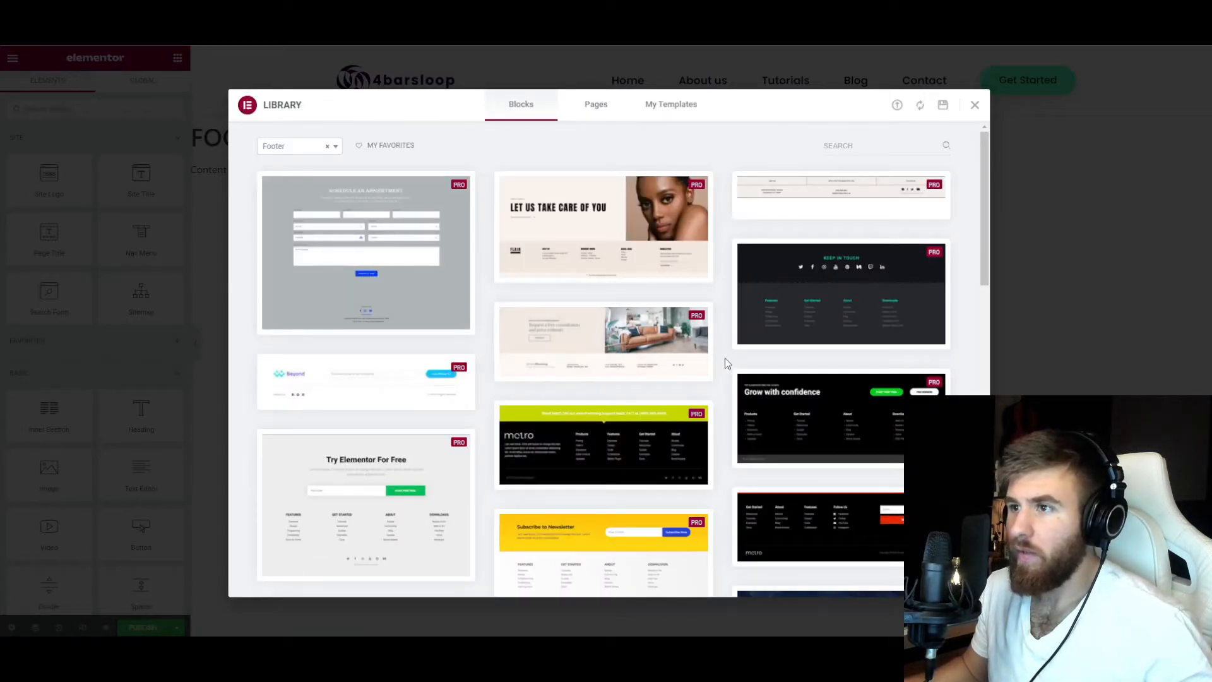
# Preview the Beyond footer block with the mailing list form and insert it into the template.
pyautogui.scroll(-3, 379, 319)
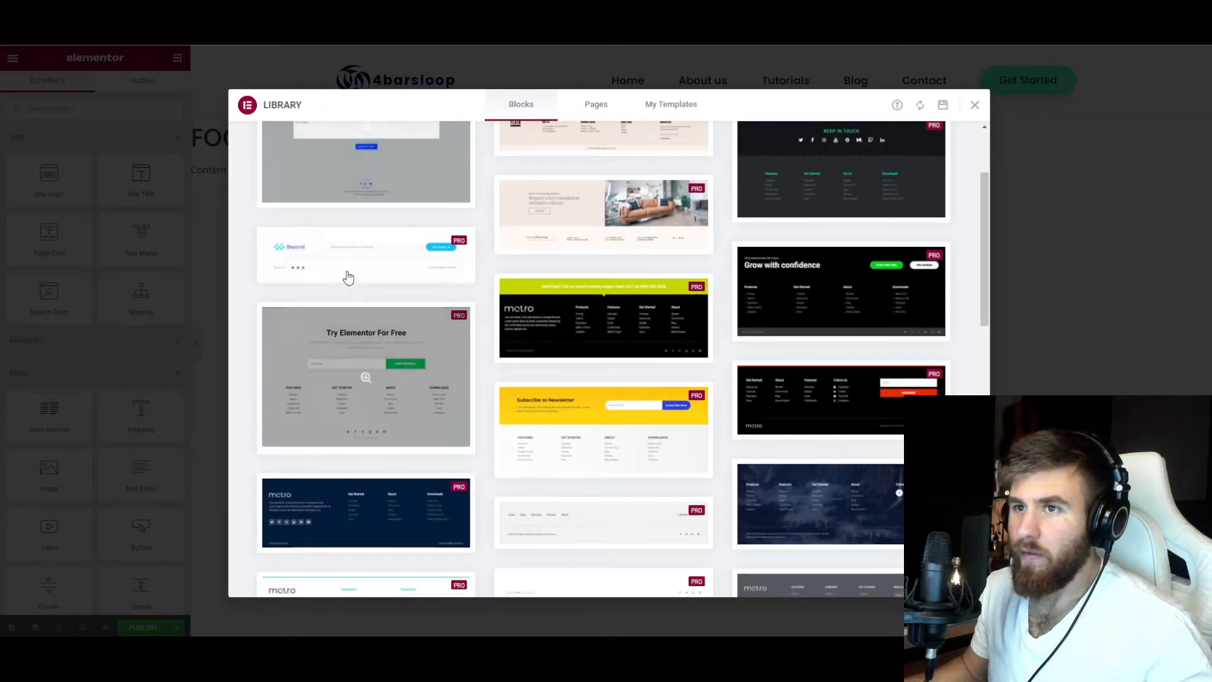
pyautogui.click(359, 257)
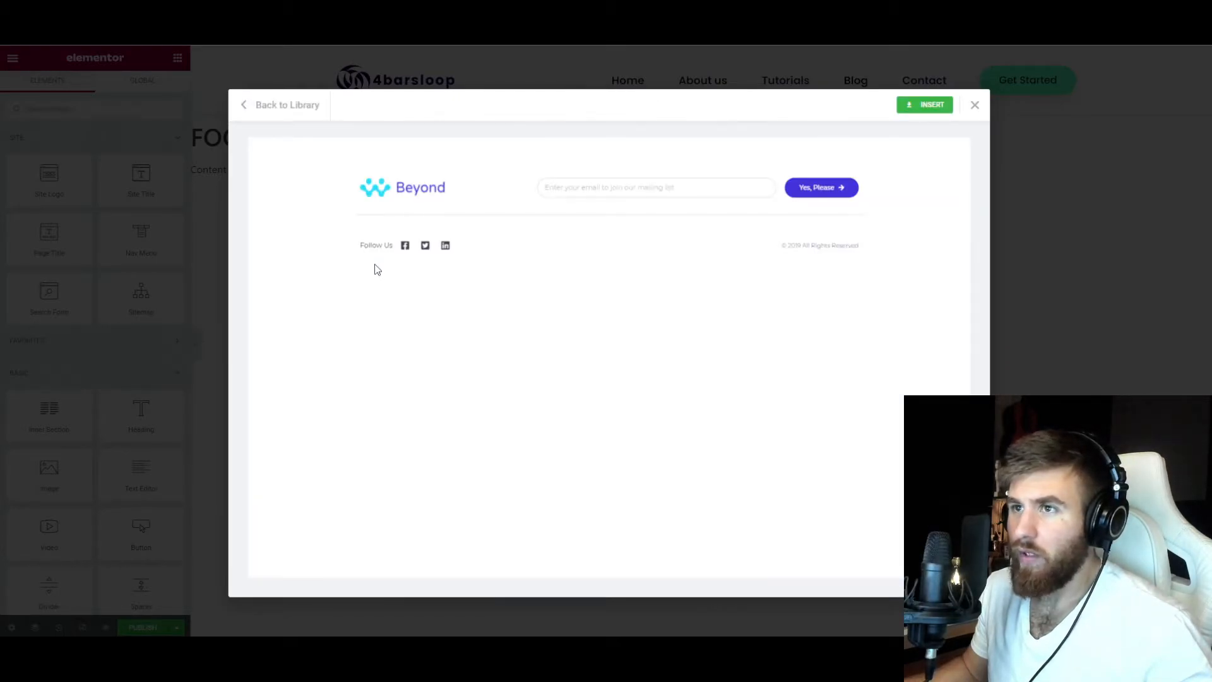
pyautogui.click(275, 107)
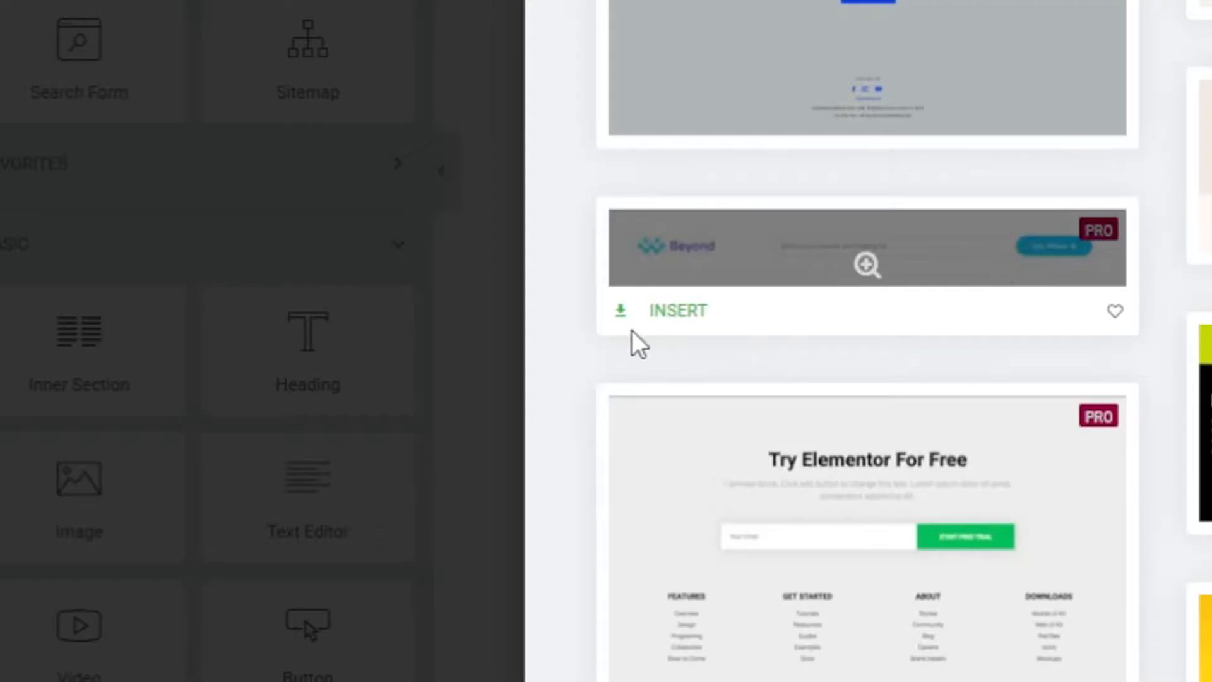
pyautogui.click(283, 401)
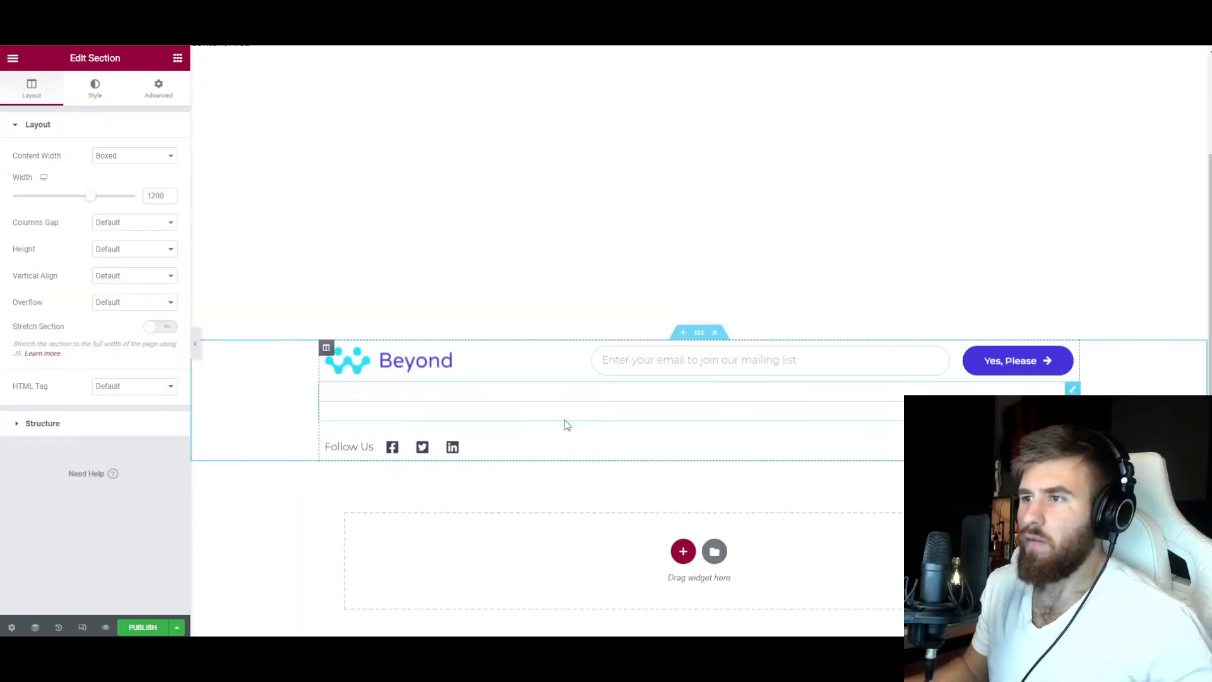
# Set the footer social icons' normal and hover colors to the Primary global color.
pyautogui.scroll(2, 594, 440)
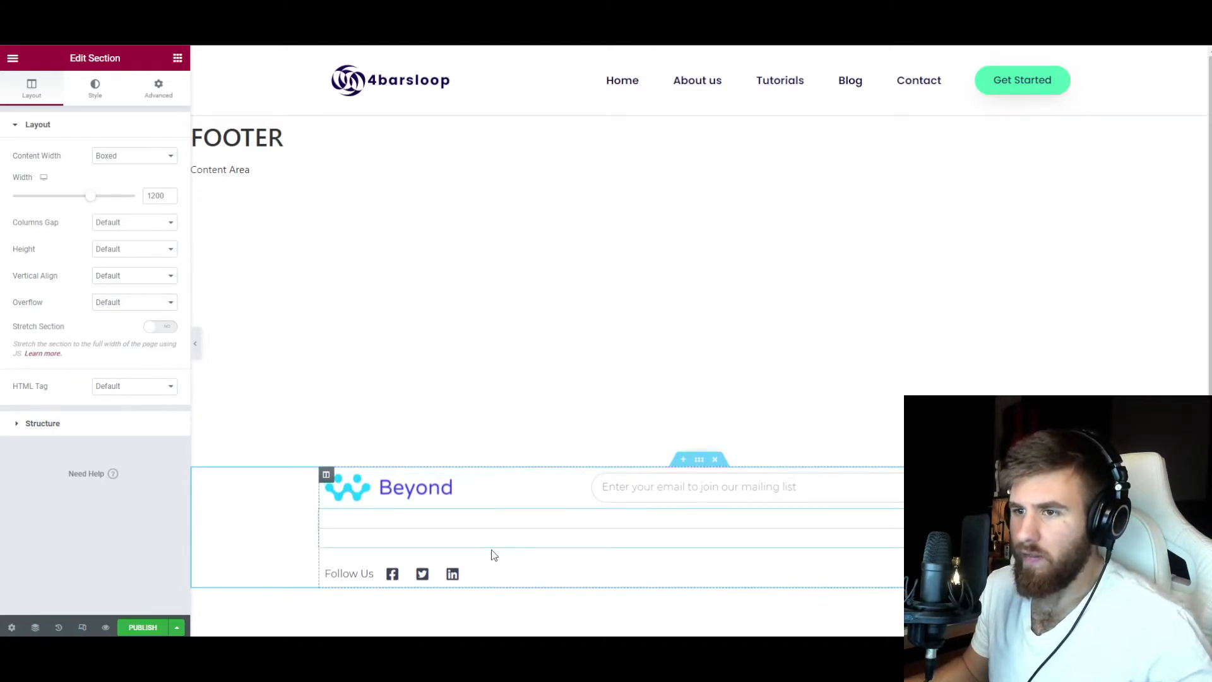
pyautogui.scroll(-1, 483, 515)
pyautogui.click(459, 515)
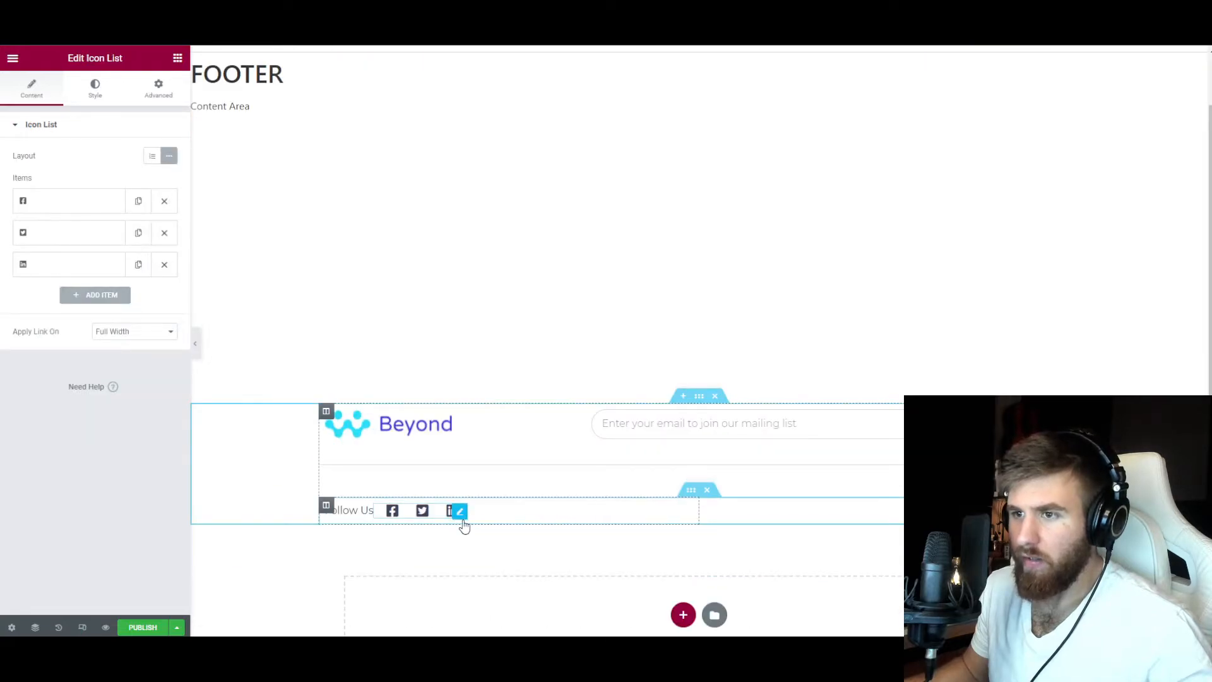
pyautogui.click(94, 88)
pyautogui.click(81, 262)
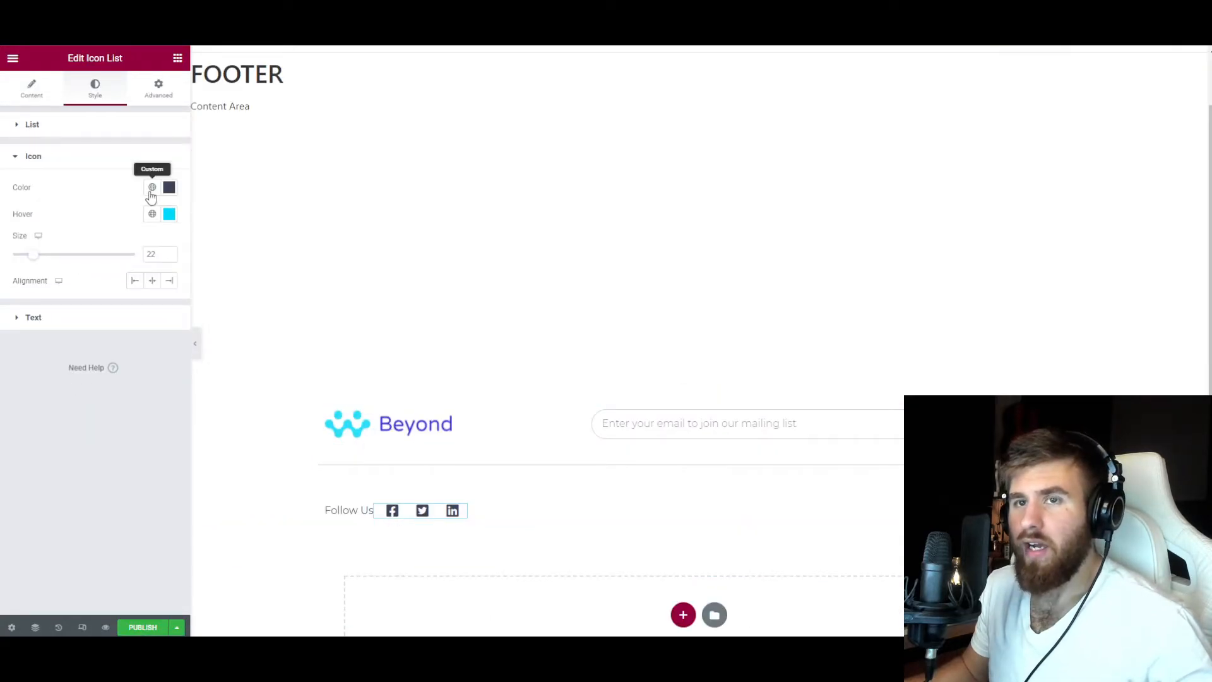
pyautogui.click(153, 187)
pyautogui.click(97, 247)
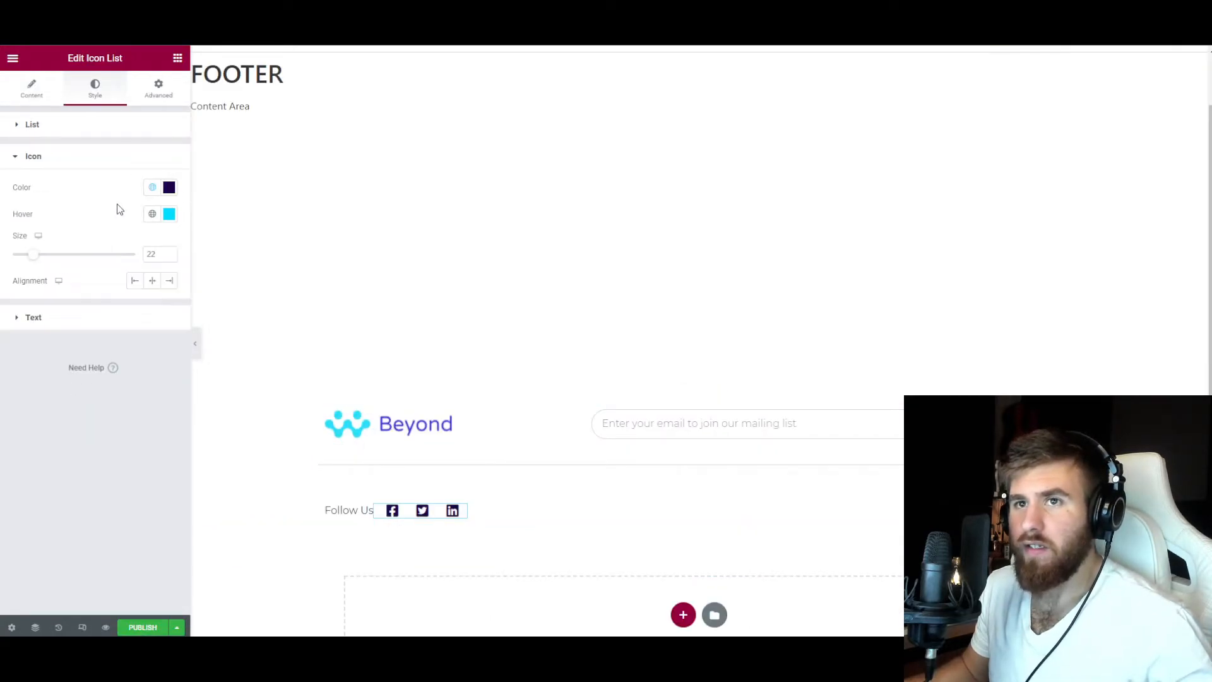
pyautogui.click(152, 215)
pyautogui.click(104, 271)
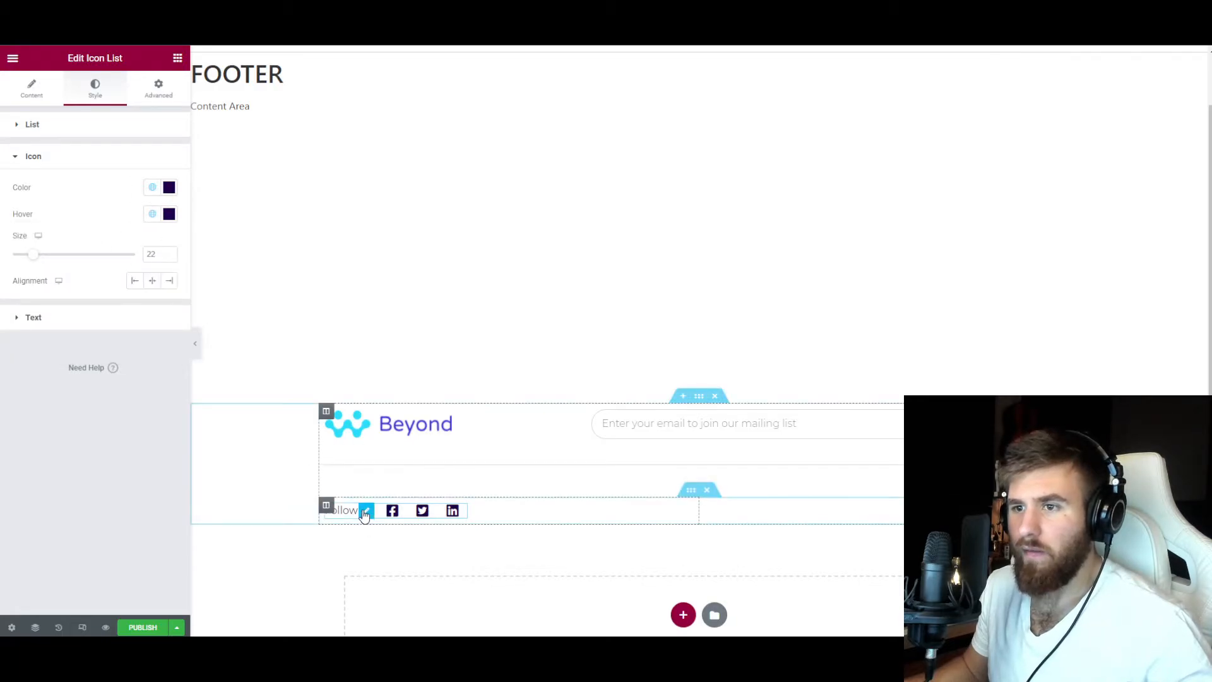
# Set the Follow Us heading's font family to Poppins and give it a bolder weight.
pyautogui.click(367, 511)
pyautogui.click(101, 101)
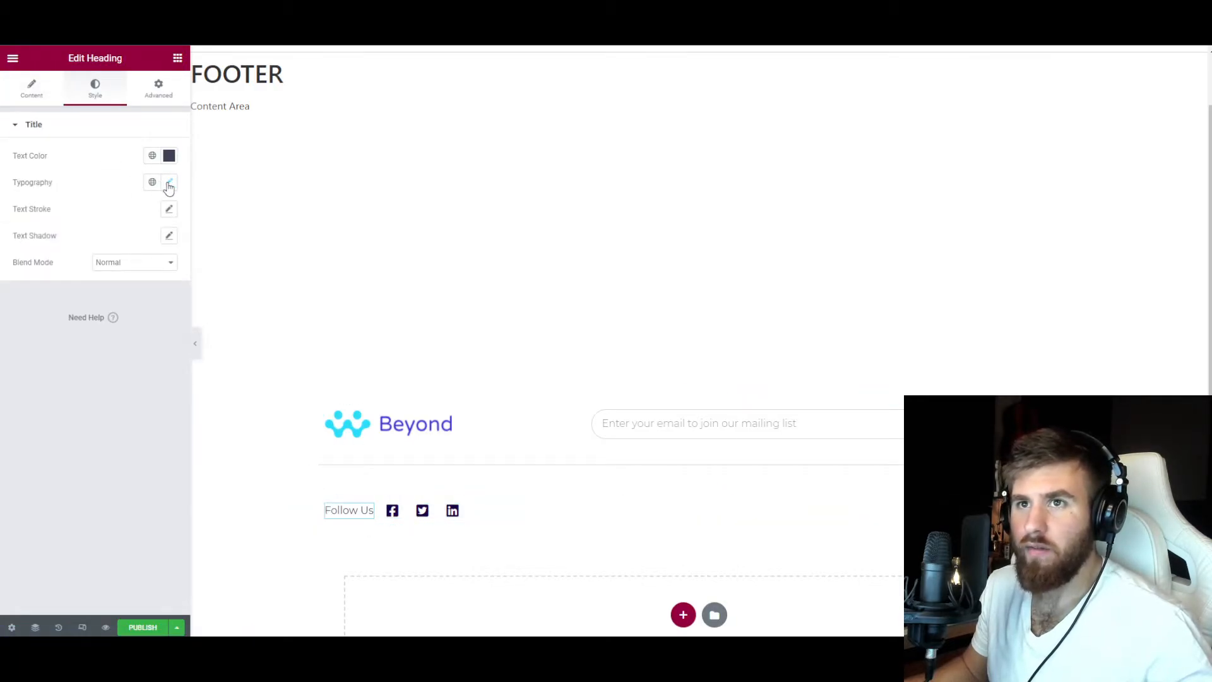
pyautogui.click(169, 184)
pyautogui.click(131, 246)
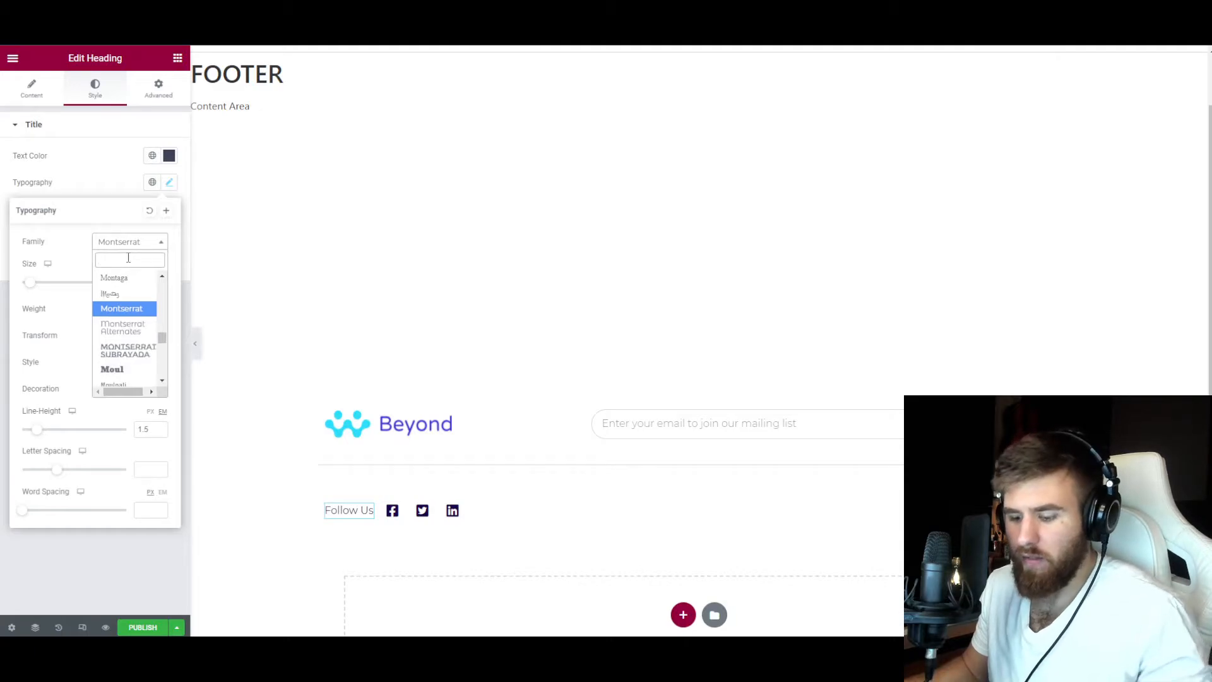
pyautogui.write('pop')
pyautogui.click(123, 317)
pyautogui.click(113, 168)
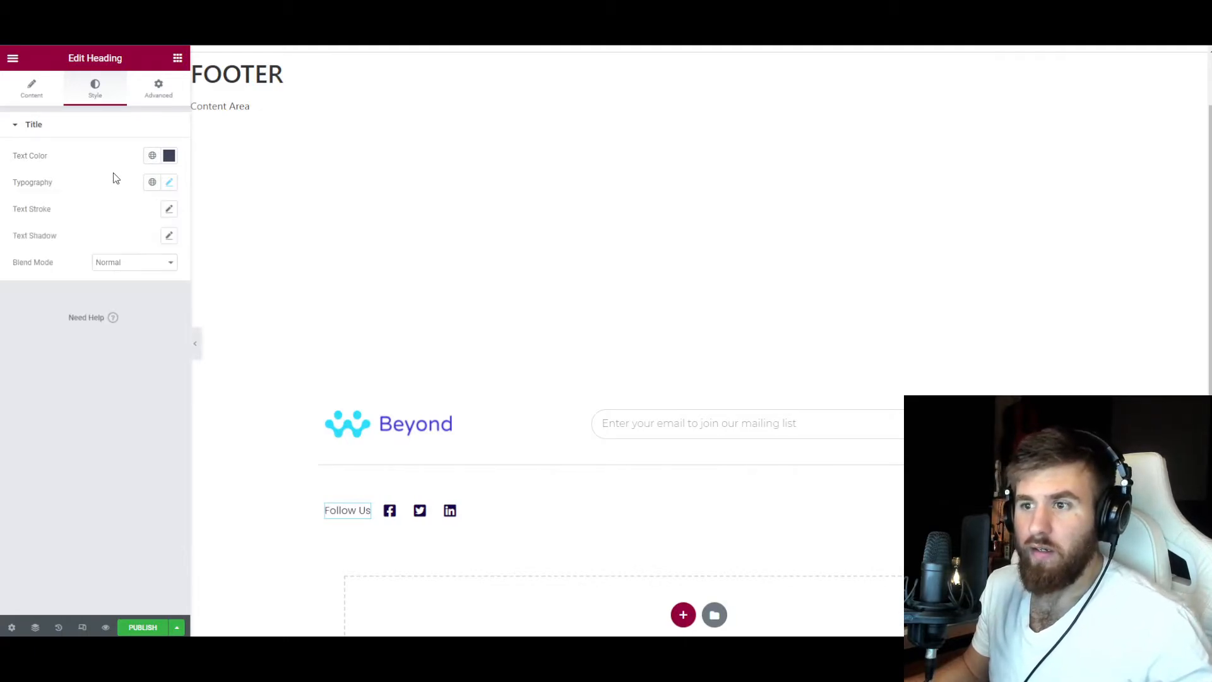
pyautogui.click(169, 187)
pyautogui.click(120, 319)
pyautogui.click(120, 371)
pyautogui.click(96, 189)
# Match the copyright heading's typography to the Follow Us heading and set its text color to the Primary global color.
pyautogui.click(1011, 511)
pyautogui.click(88, 99)
pyautogui.click(169, 183)
pyautogui.click(132, 311)
pyautogui.click(114, 371)
pyautogui.click(128, 243)
pyautogui.click(137, 168)
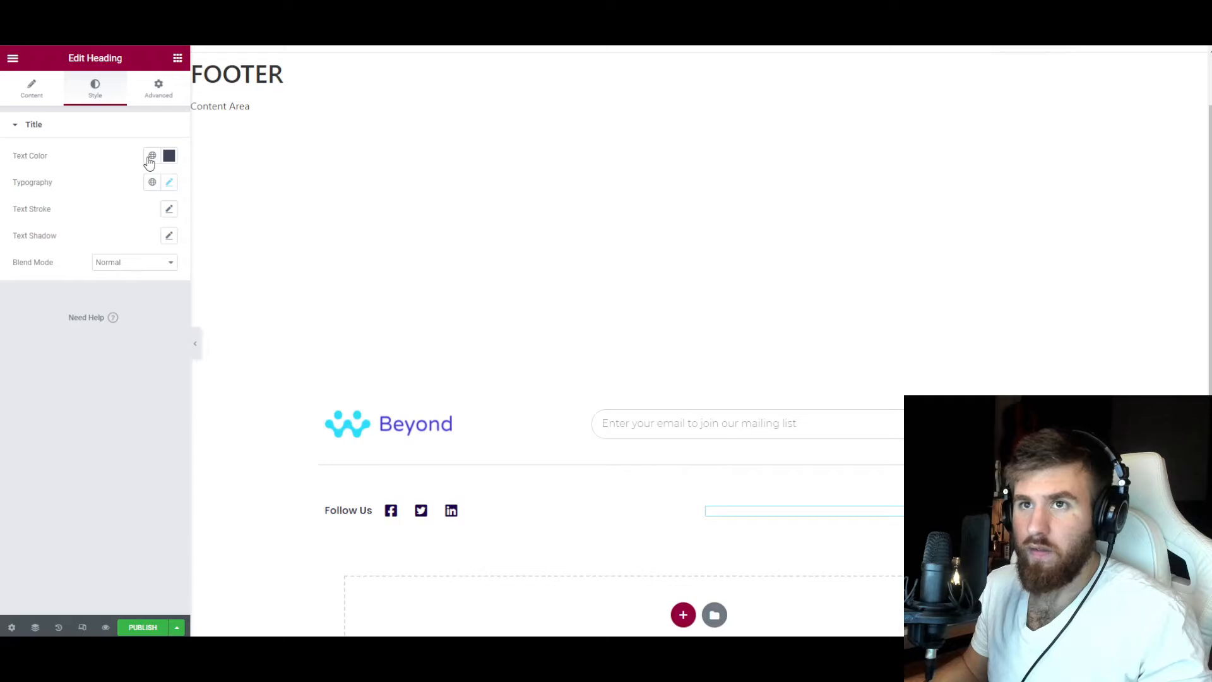
pyautogui.click(150, 157)
pyautogui.click(102, 213)
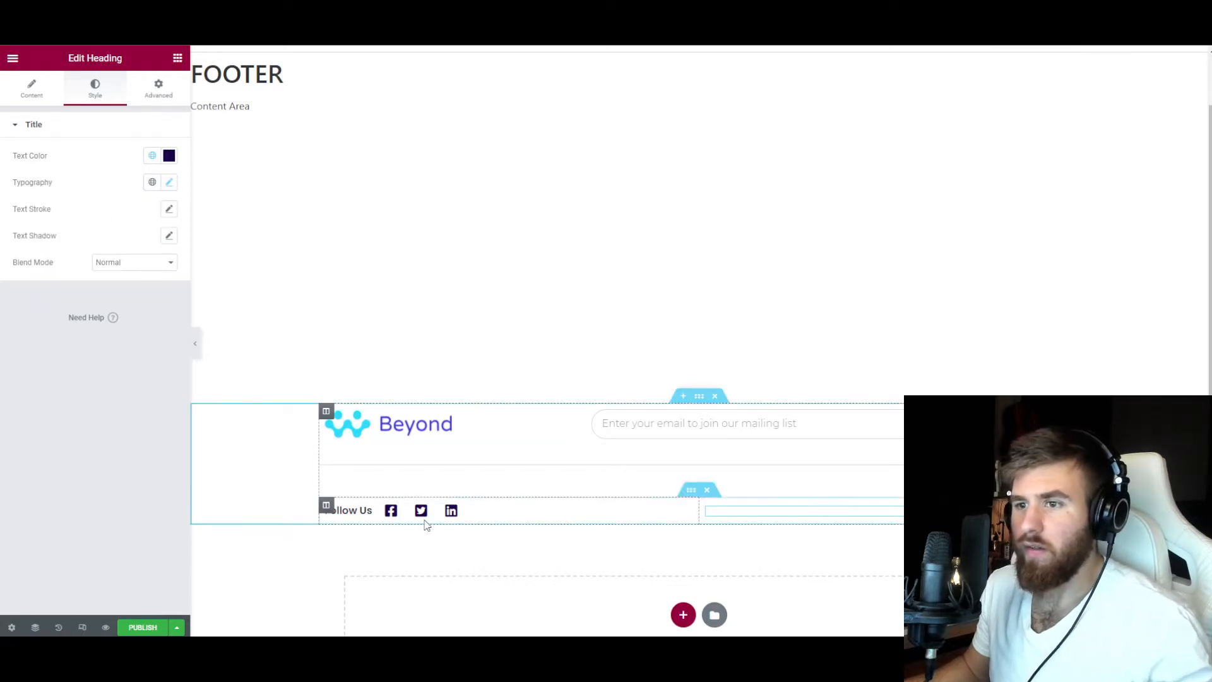
# Replace the footer's Beyond logo with the 4barsloop logo from the media library.
pyautogui.click(432, 439)
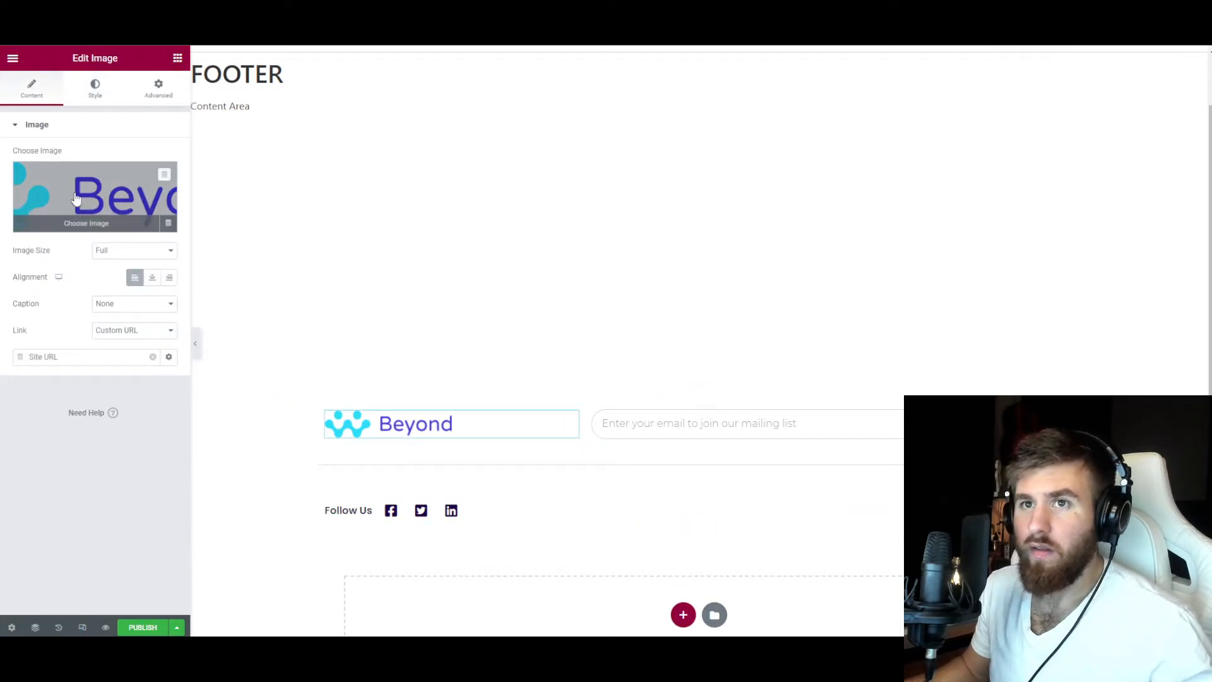
pyautogui.click(166, 176)
pyautogui.click(107, 232)
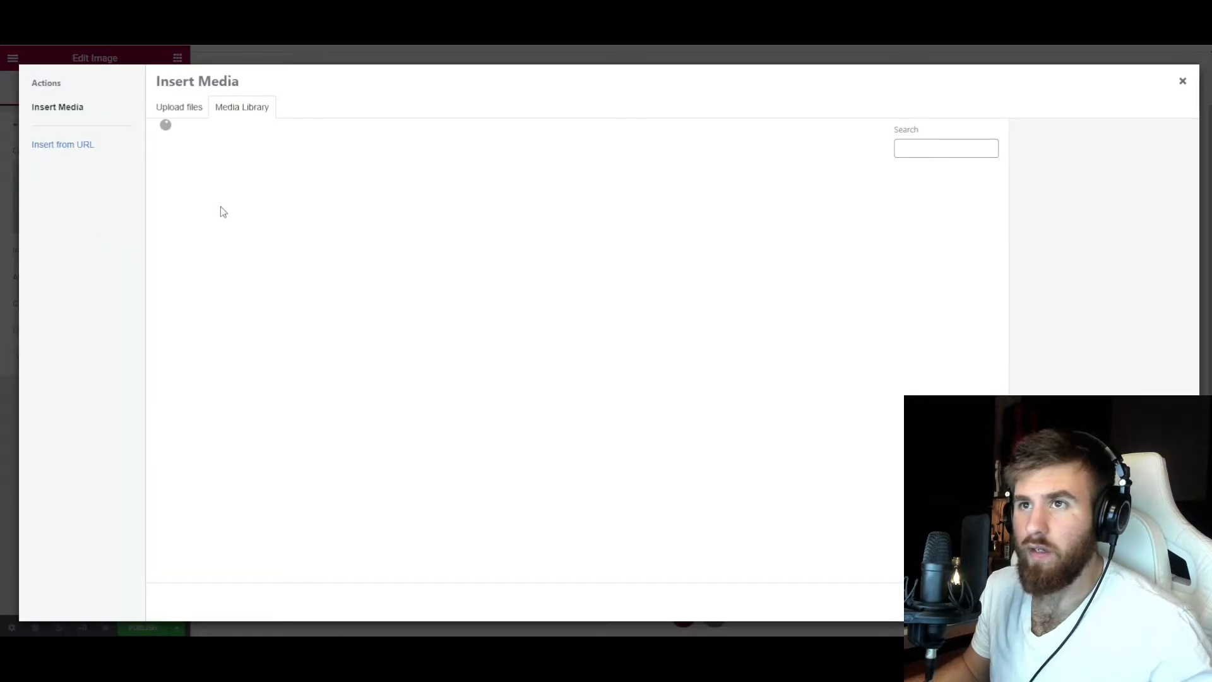
pyautogui.click(281, 215)
pyautogui.click(1158, 602)
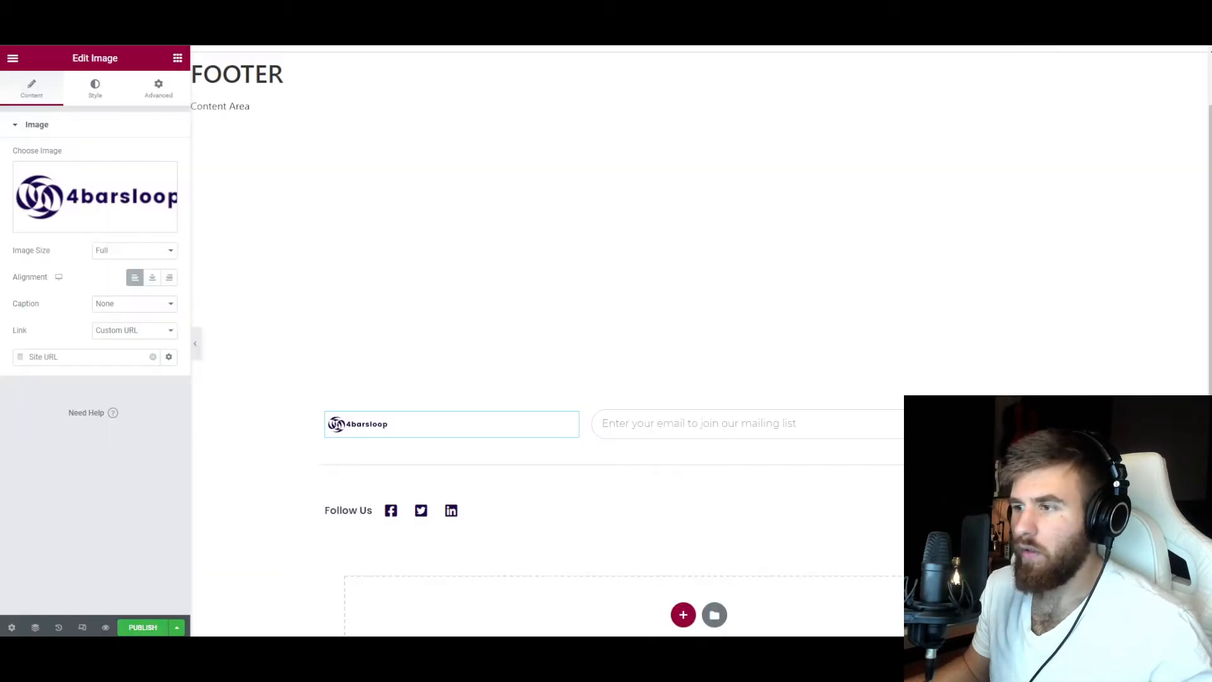
# Set the footer logo's width and max width to 100%.
pyautogui.click(100, 92)
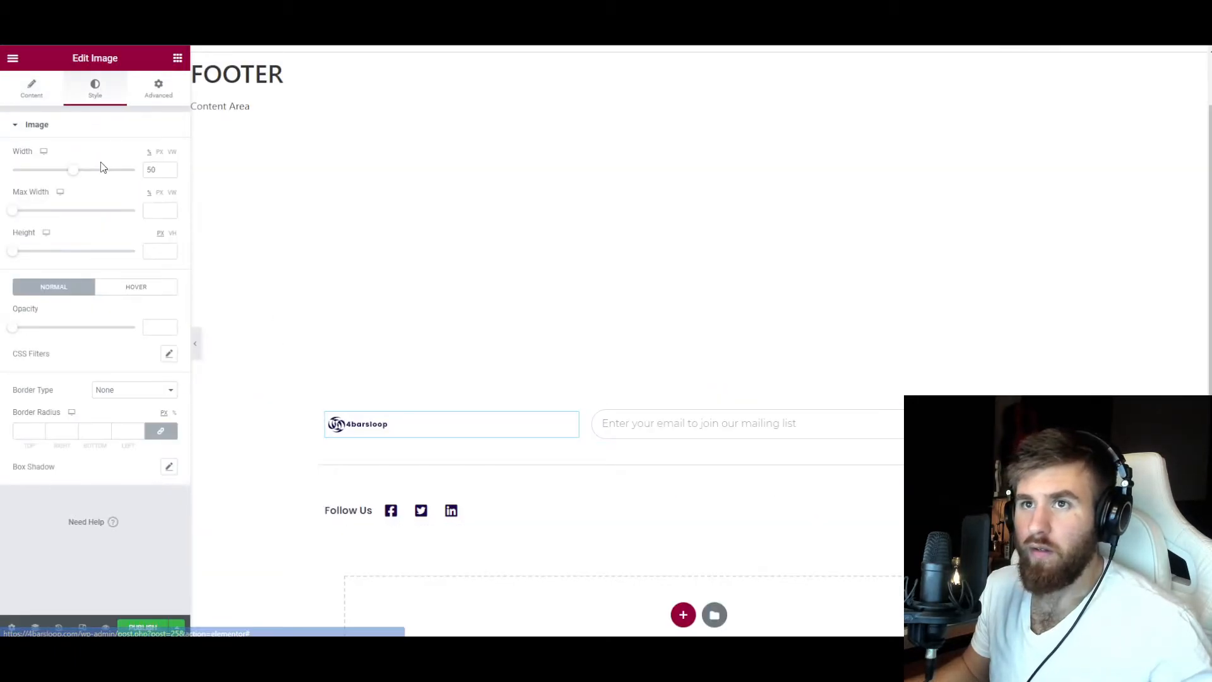
pyautogui.moveTo(16, 214); pyautogui.dragTo(135, 211)
pyautogui.moveTo(74, 171); pyautogui.dragTo(134, 182)
pyautogui.scroll(1, 314, 298)
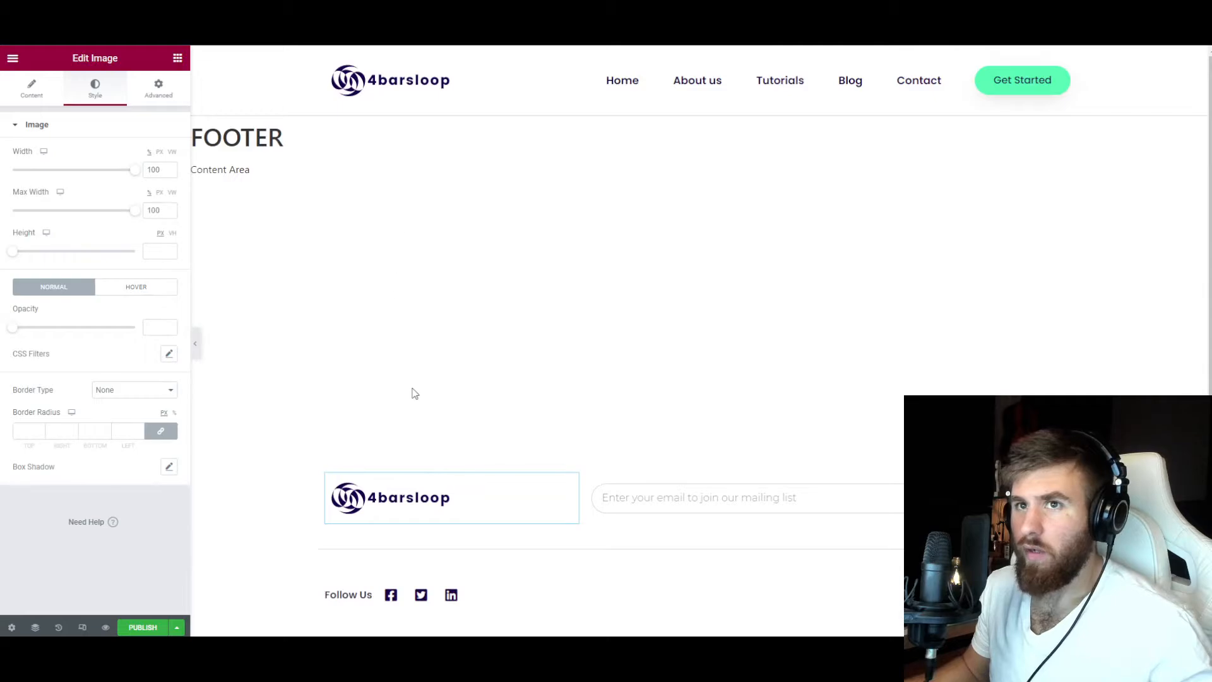
# Rename the footer's mailing list form as Footer.
pyautogui.scroll(-2, 414, 393)
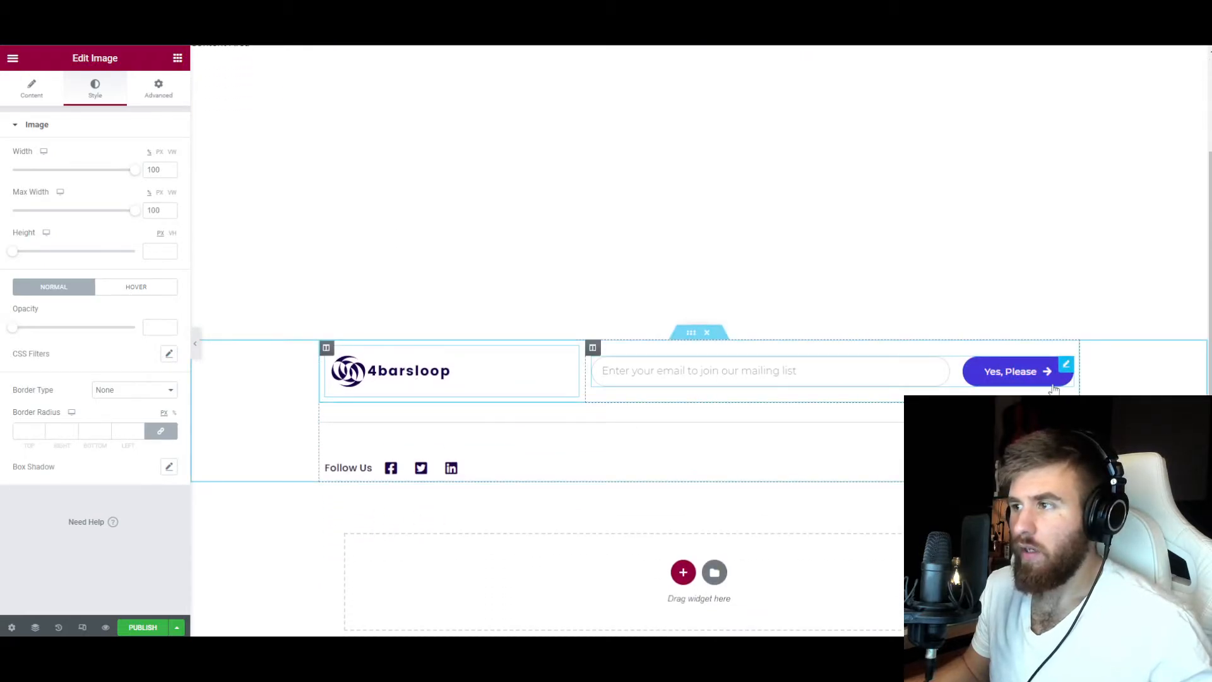
pyautogui.click(1066, 365)
pyautogui.moveTo(132, 156); pyautogui.dragTo(82, 157)
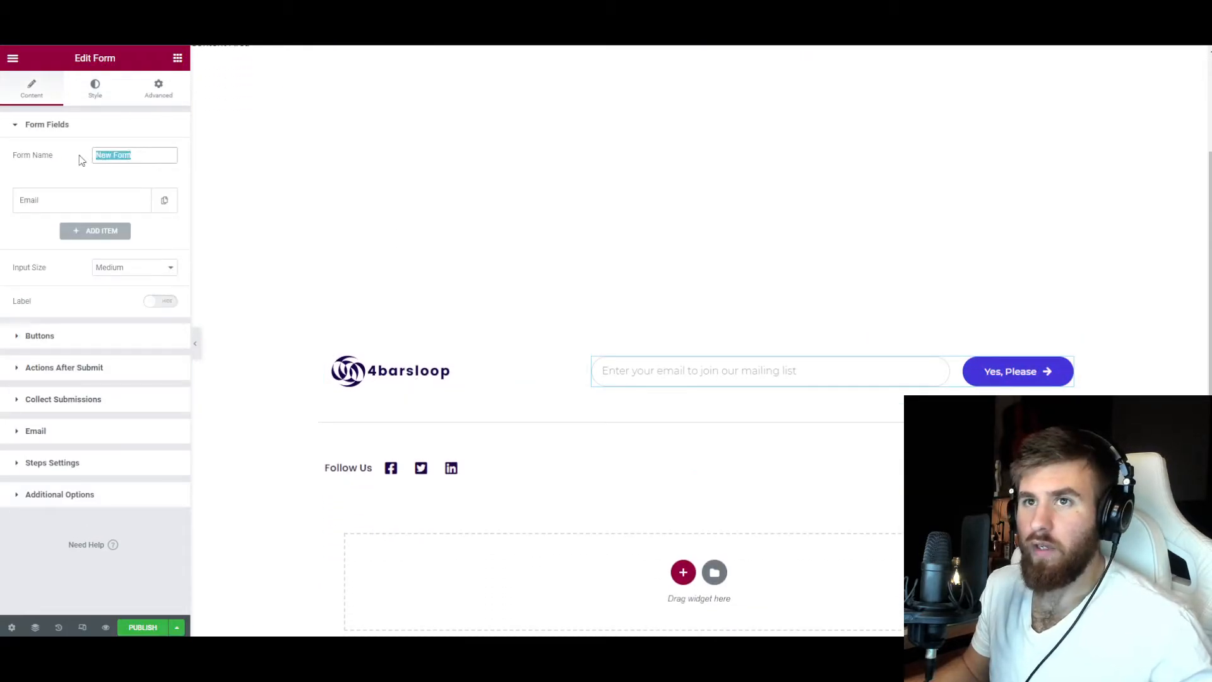
pyautogui.write('Footer')
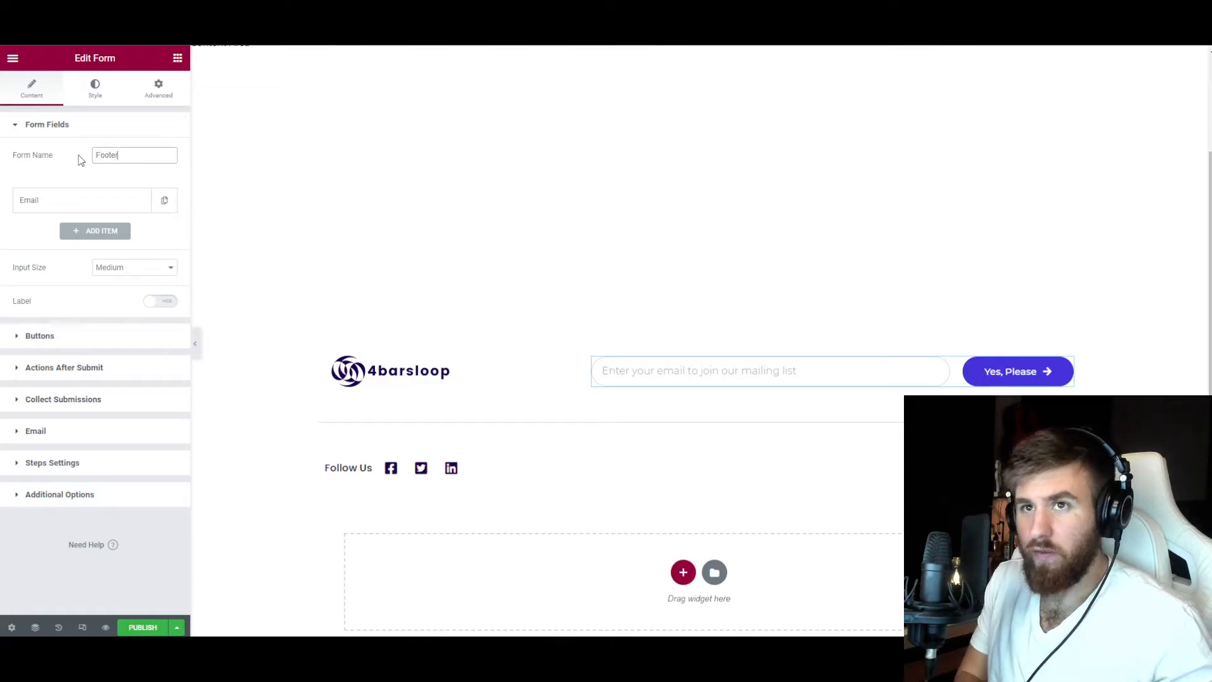
# Set the font family of the footer form's field text to Poppins.
pyautogui.click(95, 88)
pyautogui.click(63, 125)
pyautogui.click(56, 157)
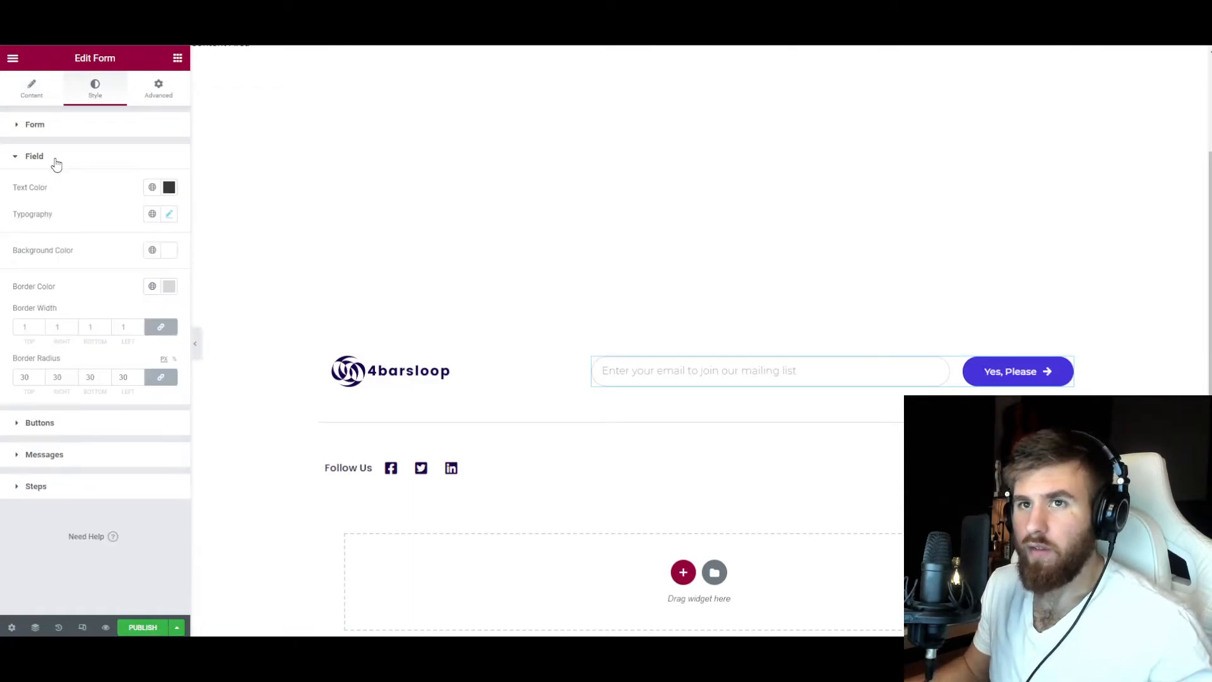
pyautogui.click(169, 214)
pyautogui.click(131, 274)
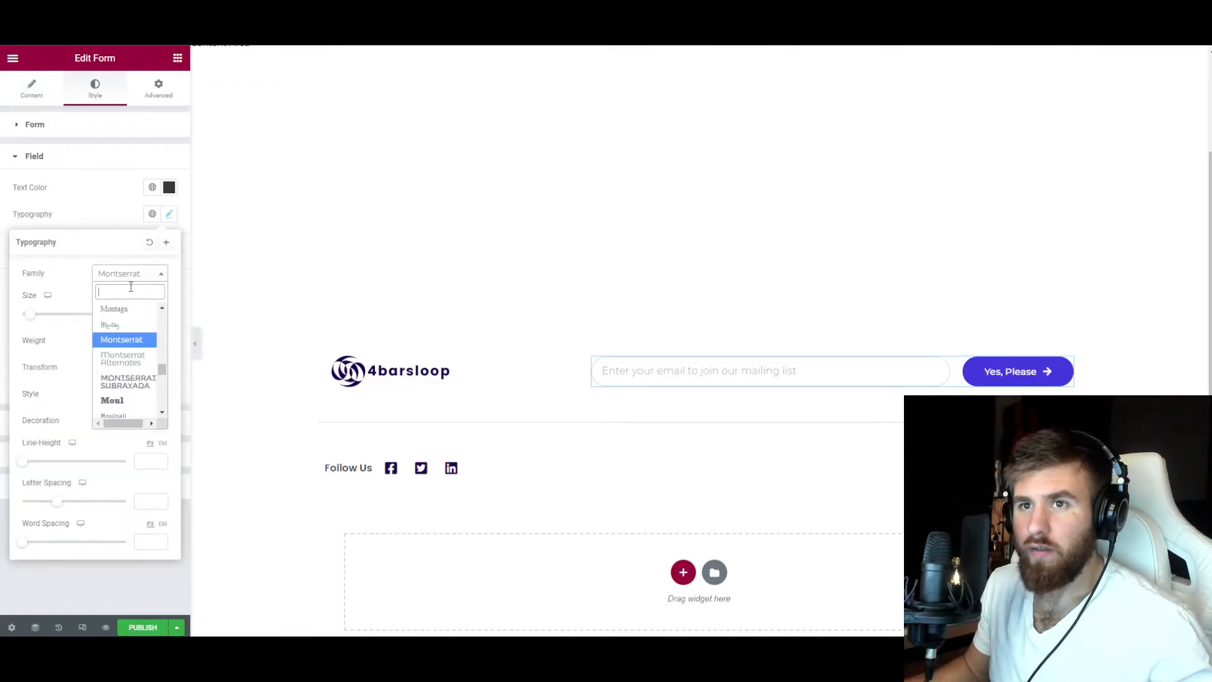
pyautogui.write('pop')
pyautogui.click(117, 348)
pyautogui.click(109, 222)
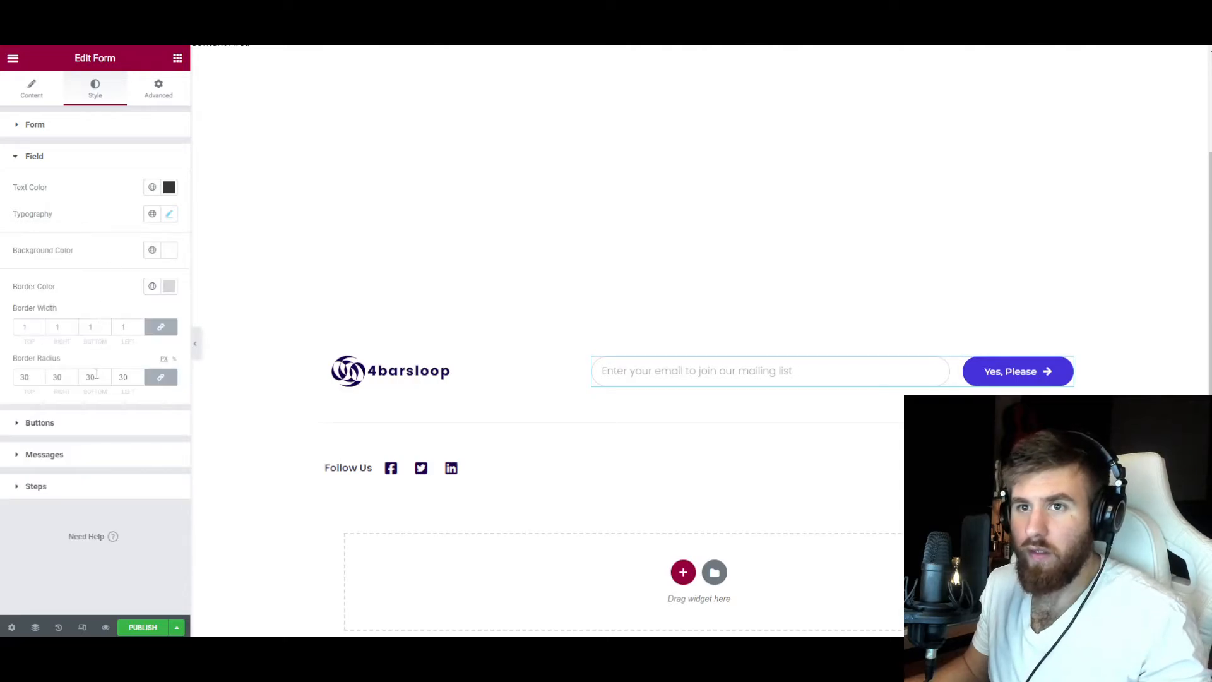
# Set the border radius of the footer form's buttons to 100 px on all corners.
pyautogui.click(80, 423)
pyautogui.scroll(-1, 90, 351)
pyautogui.click(26, 400)
pyautogui.write('100')
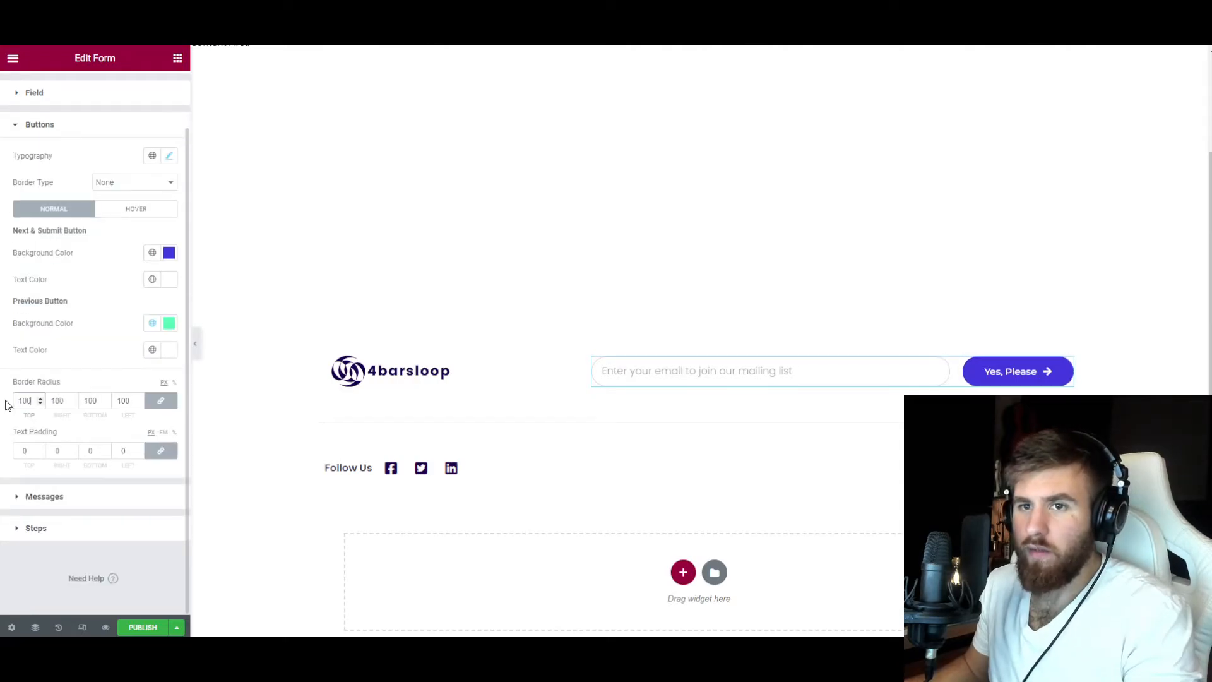
# Give the form's submit button the Accent global color as background and the Primary global color as text color.
pyautogui.click(153, 253)
pyautogui.click(64, 382)
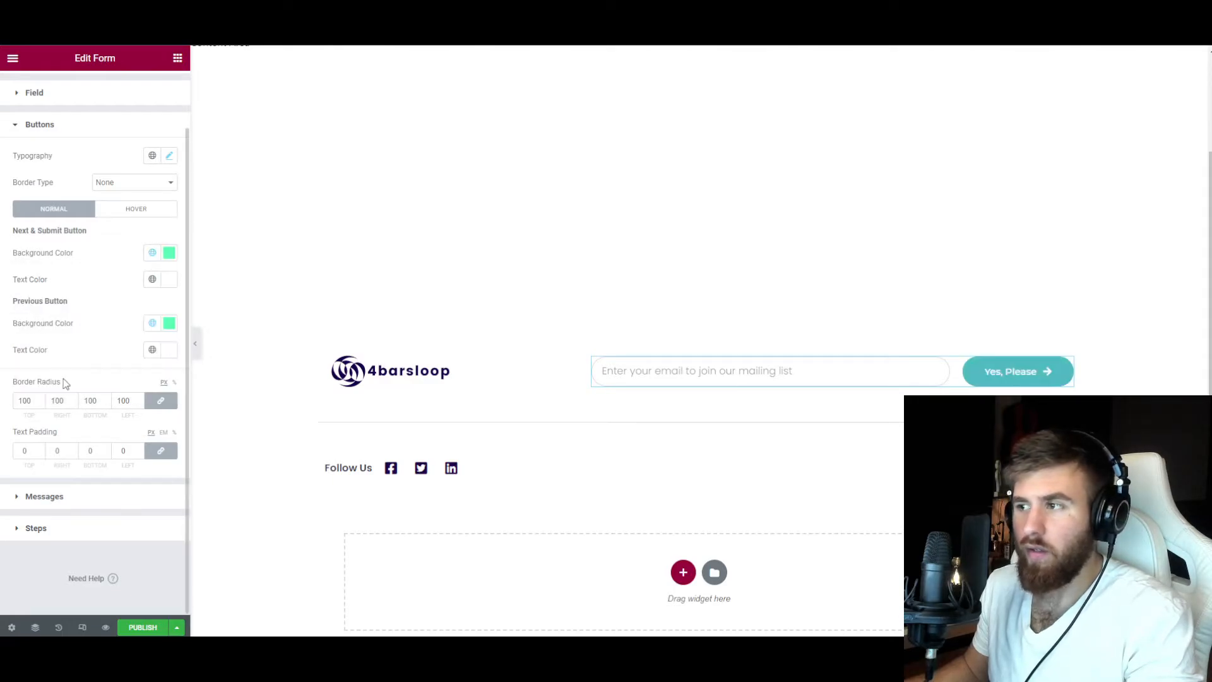
pyautogui.click(152, 279)
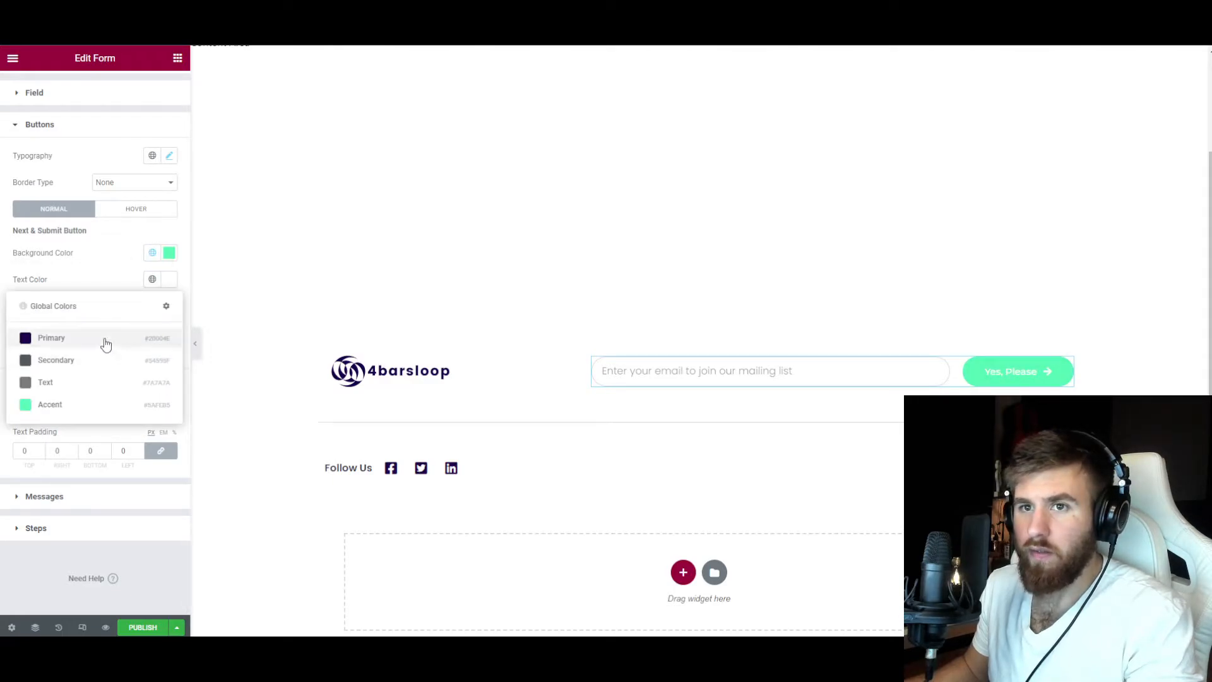
pyautogui.click(105, 341)
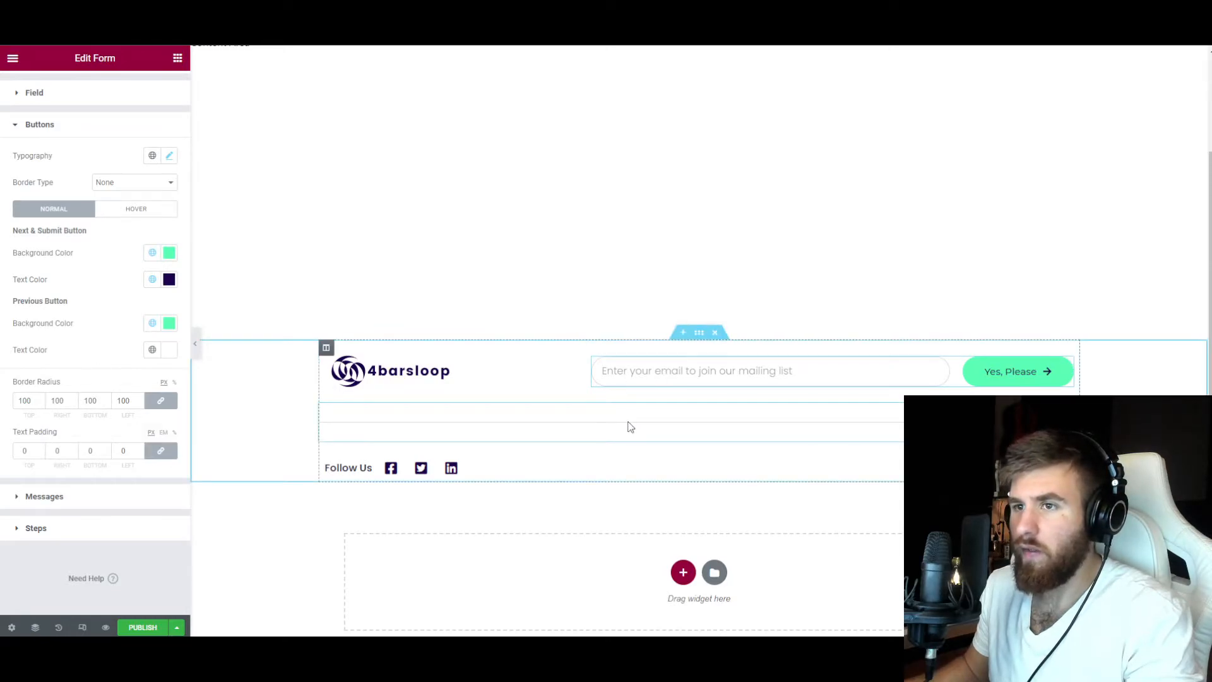
# Check the border settings of the footer's logo and form inner section and preview the footer at full width.
pyautogui.scroll(2, 629, 427)
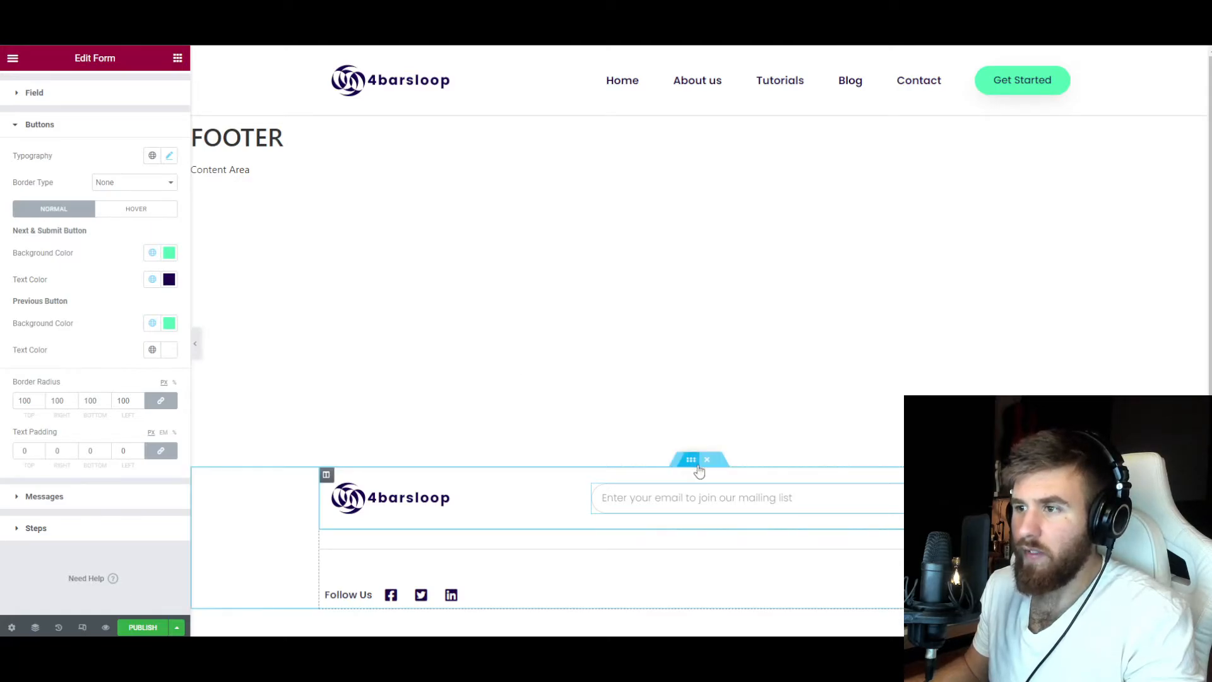
pyautogui.click(693, 465)
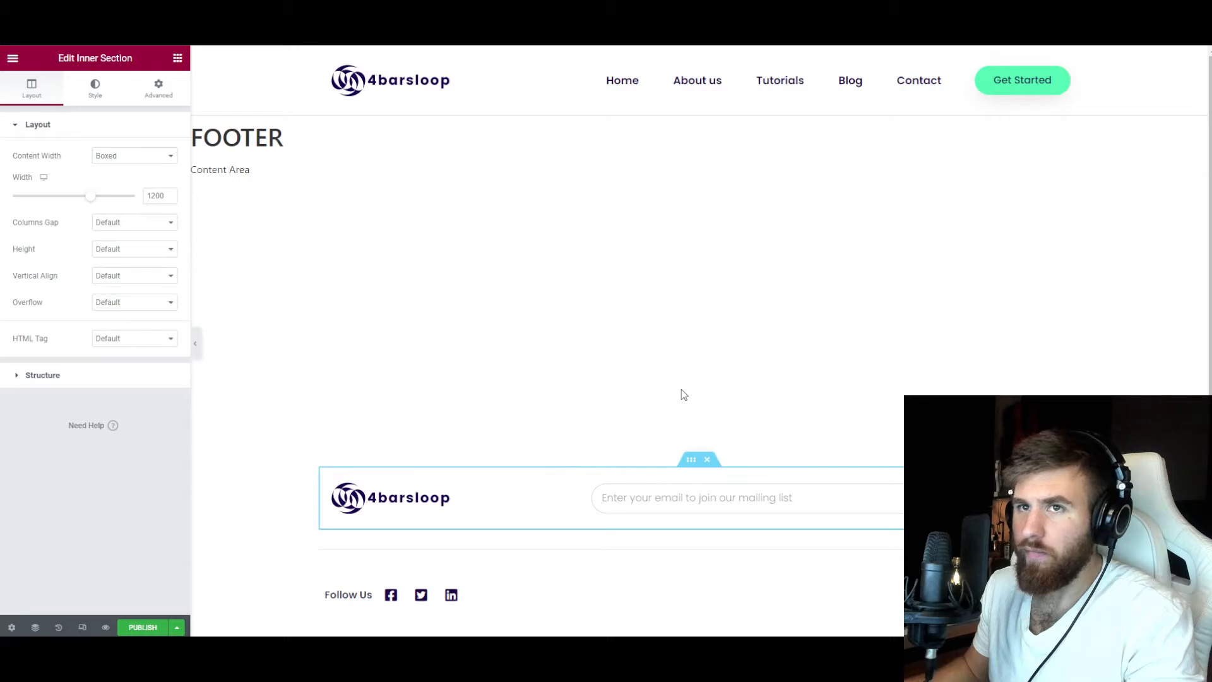
pyautogui.click(89, 101)
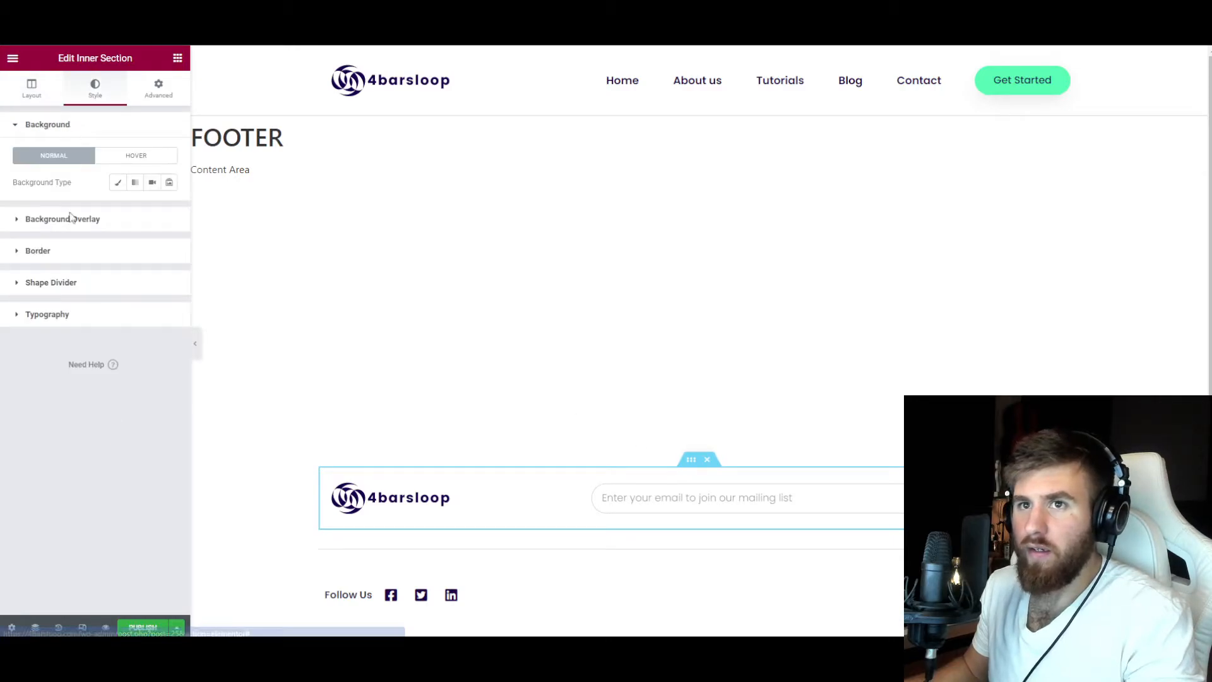
pyautogui.click(64, 259)
pyautogui.click(195, 343)
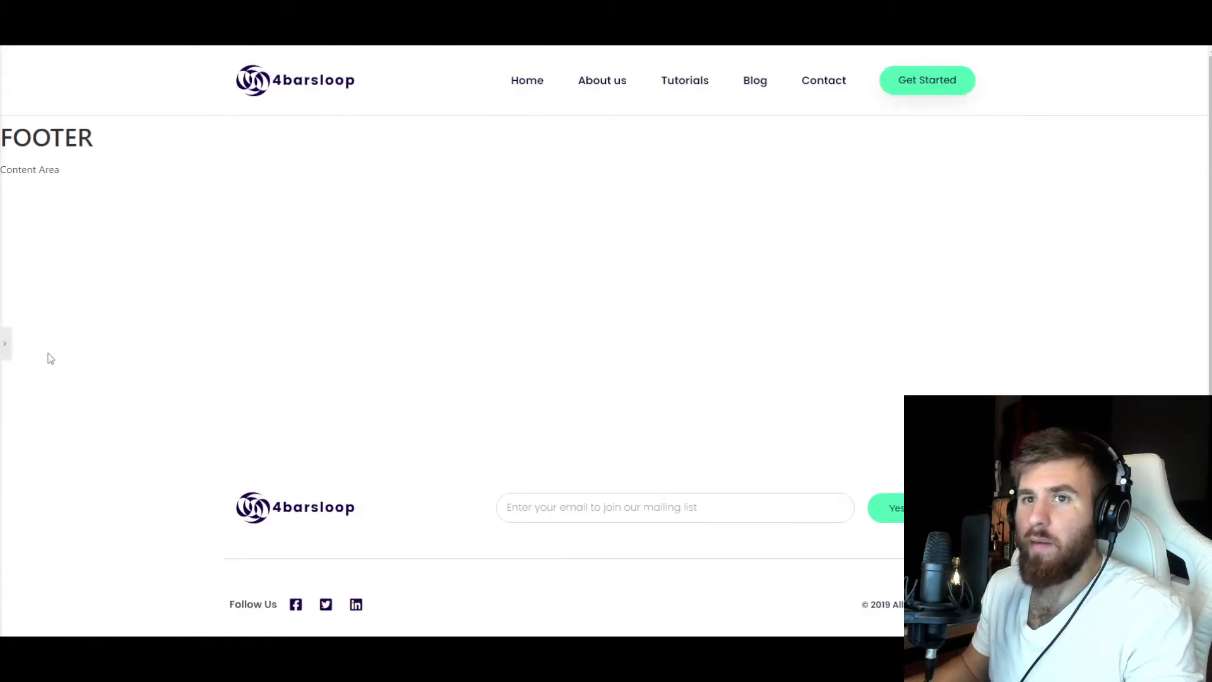
pyautogui.click(6, 343)
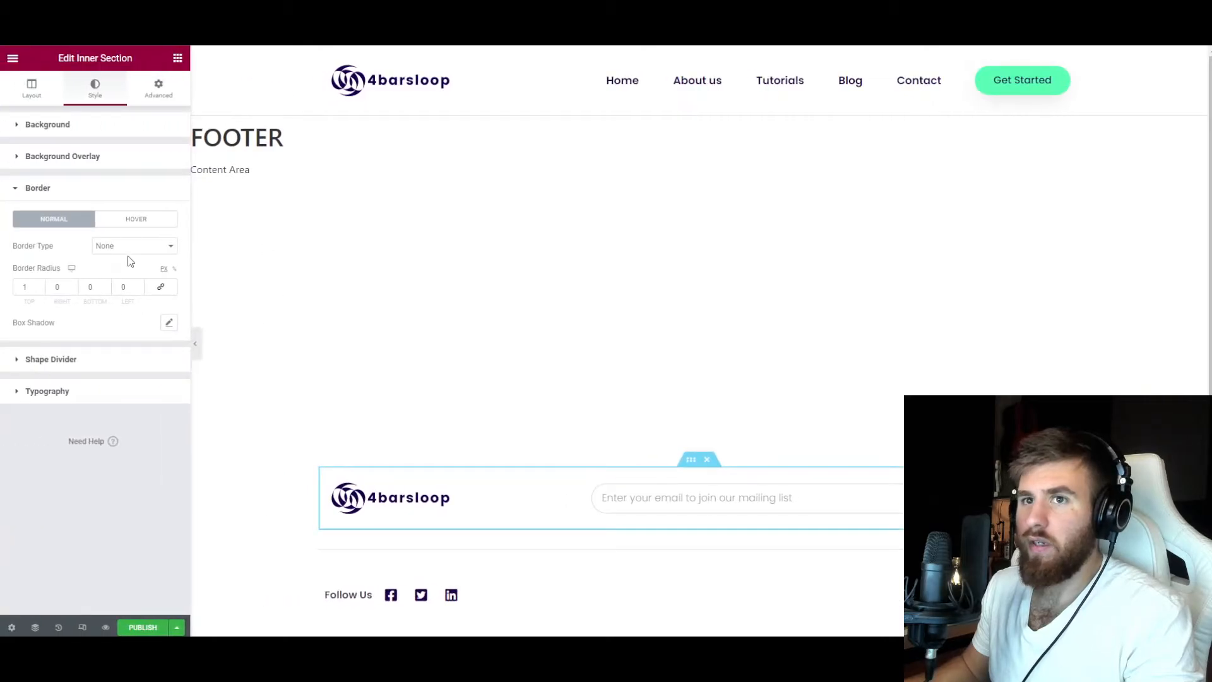
pyautogui.click(82, 194)
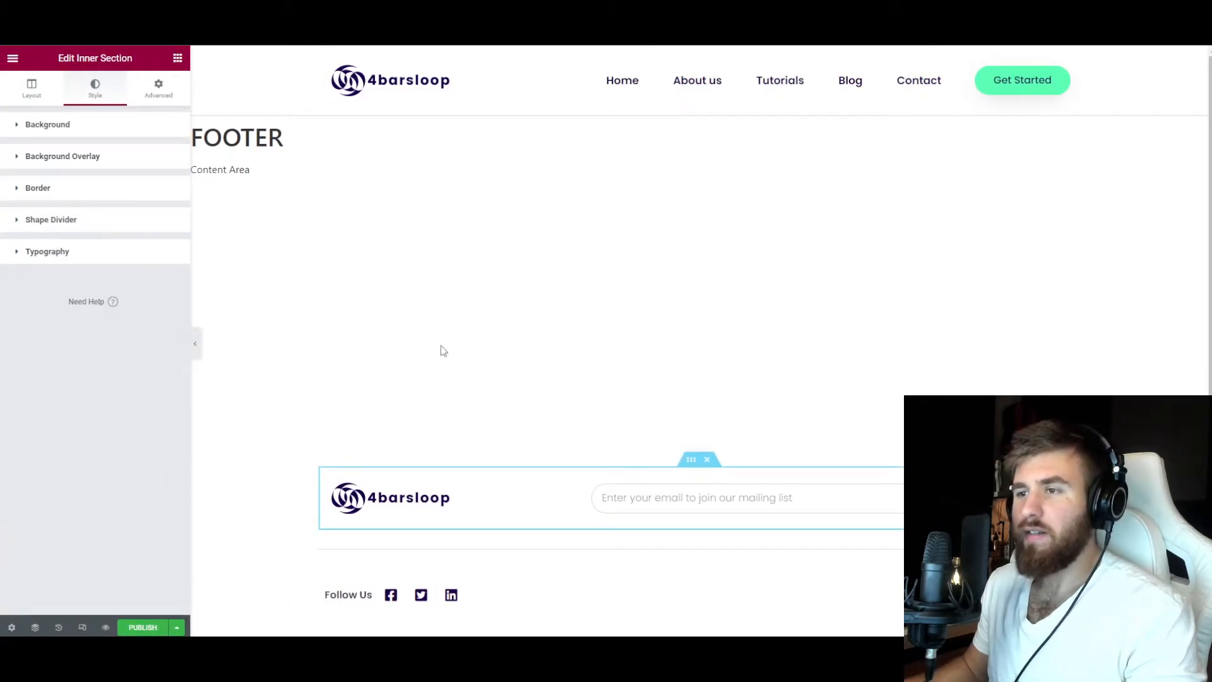
# Publish the footer template with a display condition that includes the Entire Site.
pyautogui.click(150, 628)
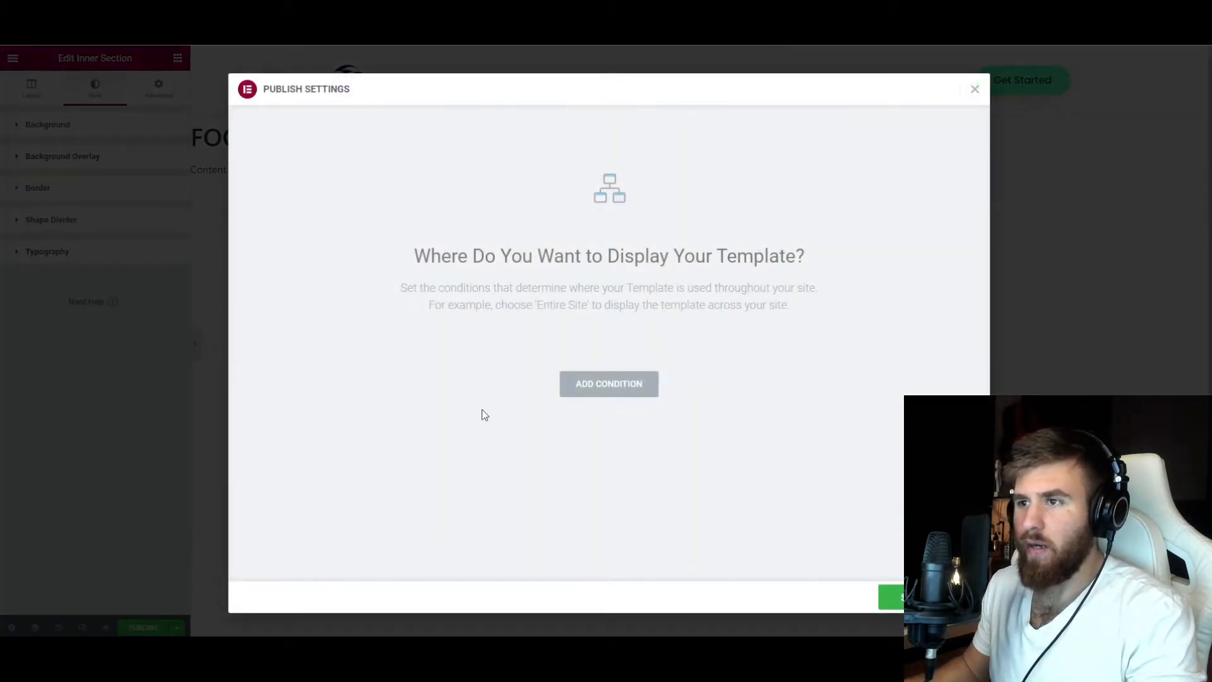
pyautogui.click(598, 386)
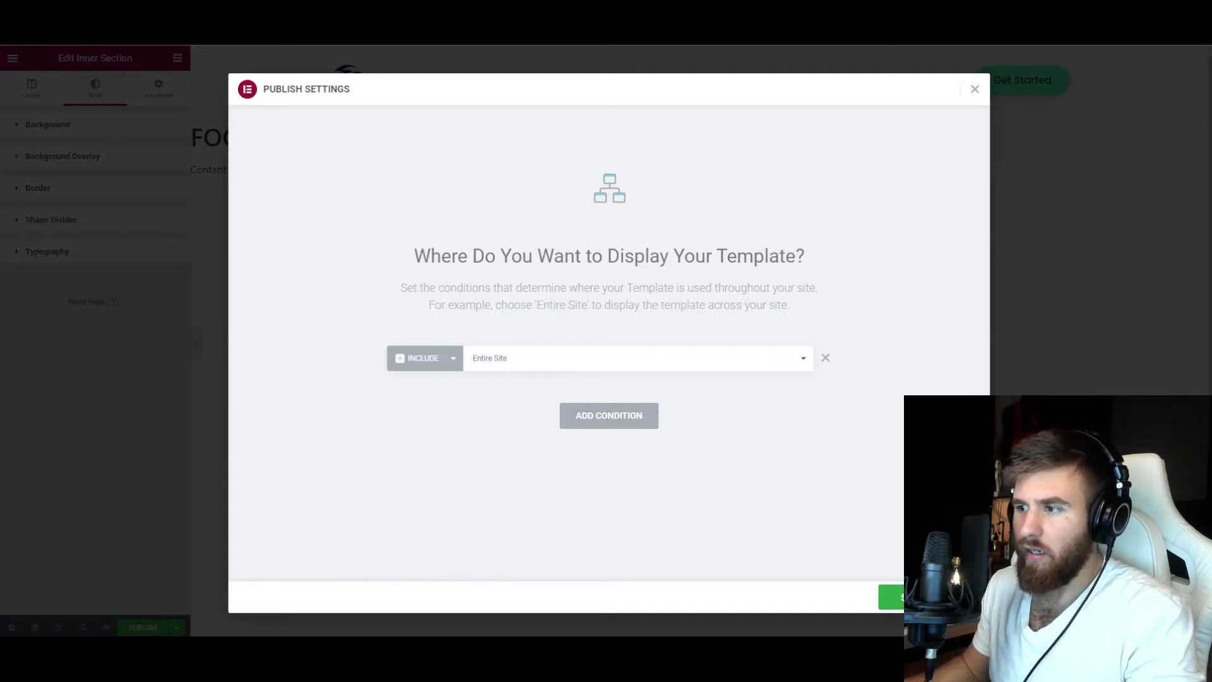
pyautogui.click(892, 597)
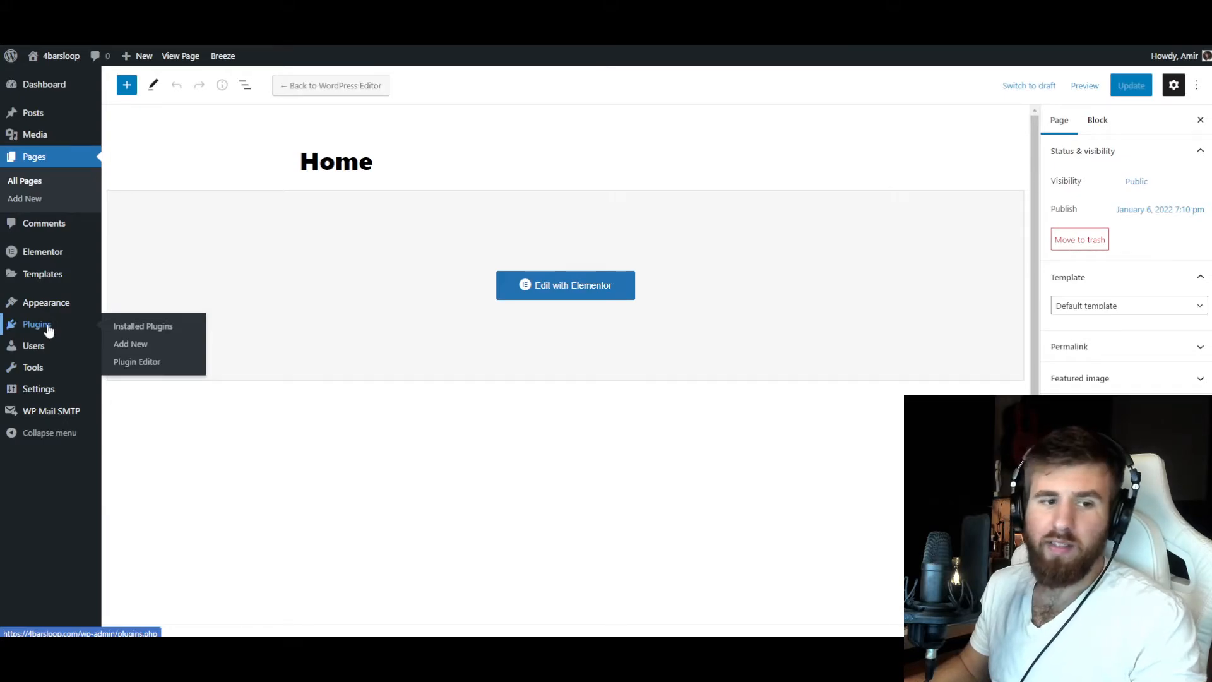
# Open the Home page from the WordPress pages list for editing with Elementor.
pyautogui.moveTo(49, 350)
pyautogui.click(38, 162)
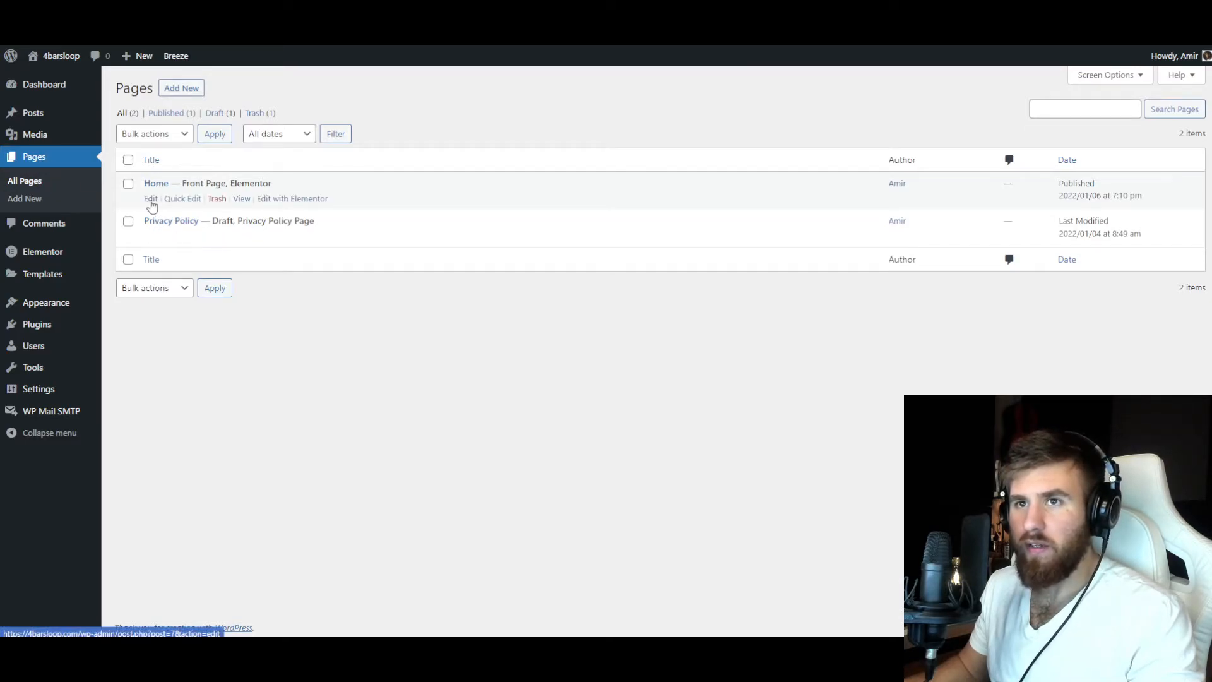
pyautogui.click(152, 201)
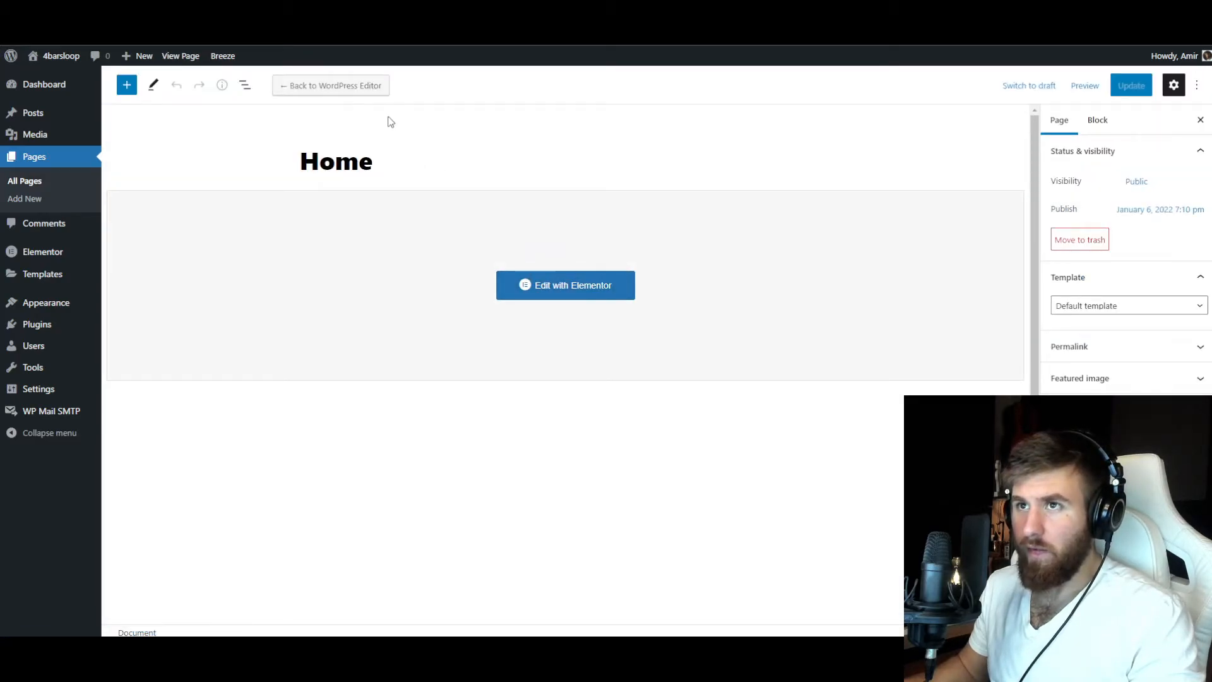
pyautogui.click(603, 285)
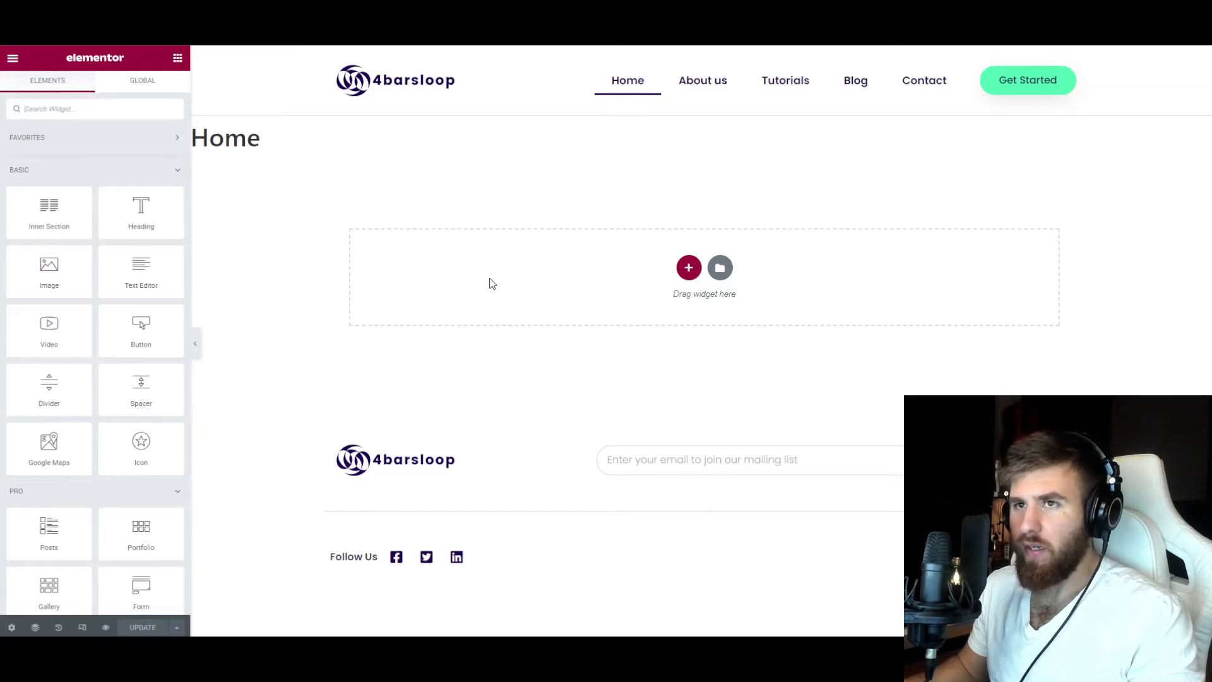
# Hide the Home page's title in its page settings.
pyautogui.moveTo(282, 148); pyautogui.dragTo(191, 139)
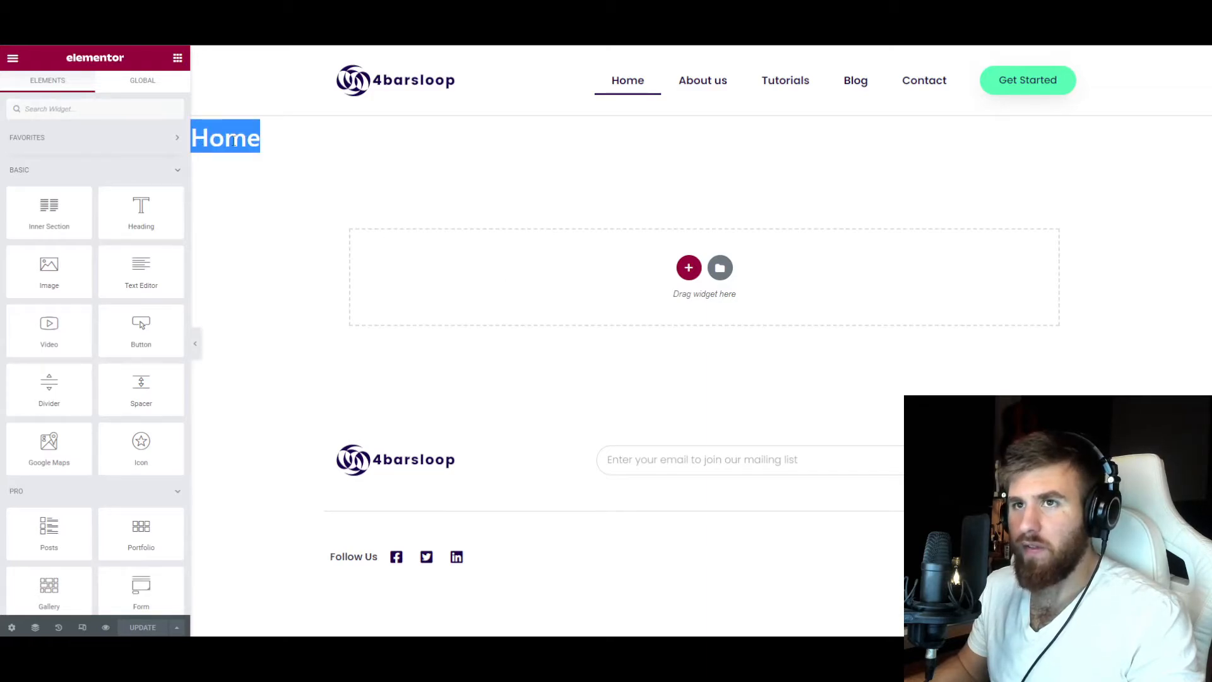
pyautogui.moveTo(272, 136); pyautogui.dragTo(210, 139)
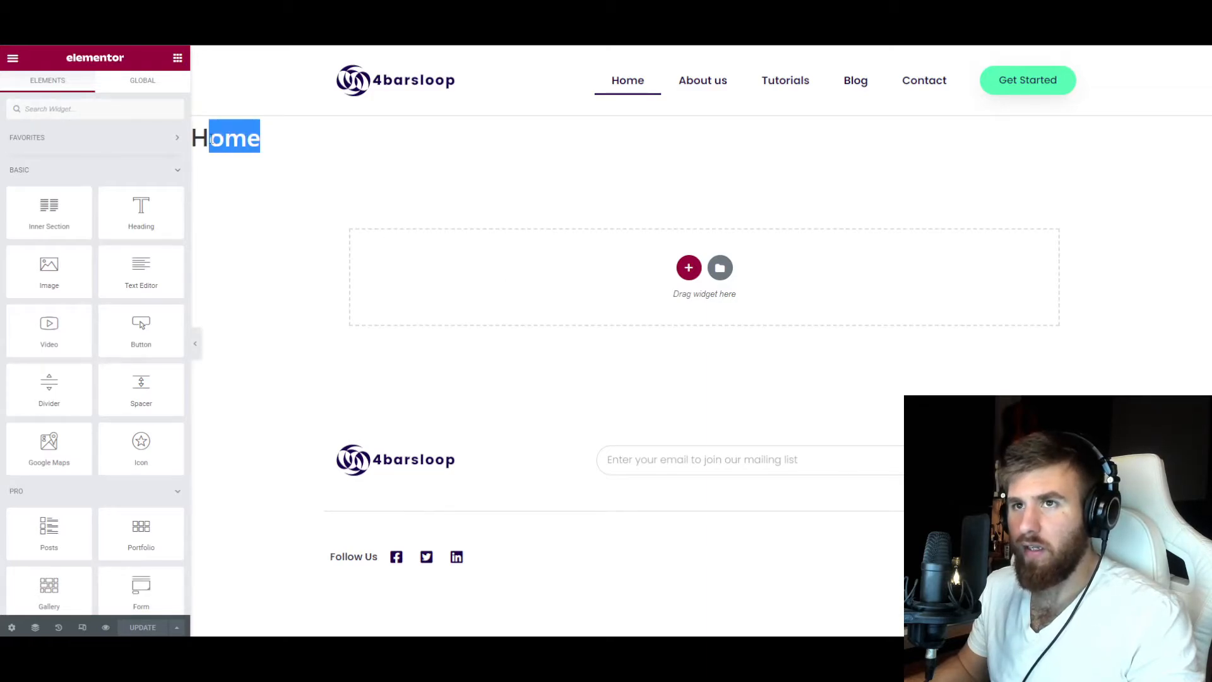
pyautogui.click(11, 627)
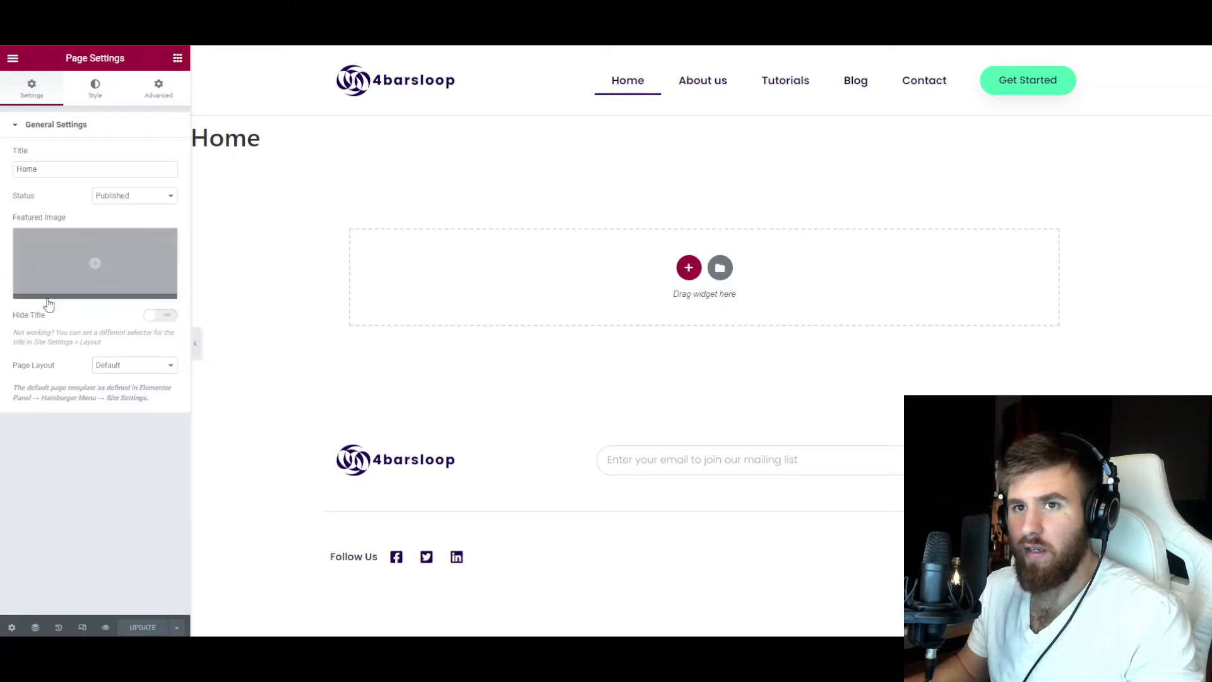
pyautogui.click(155, 317)
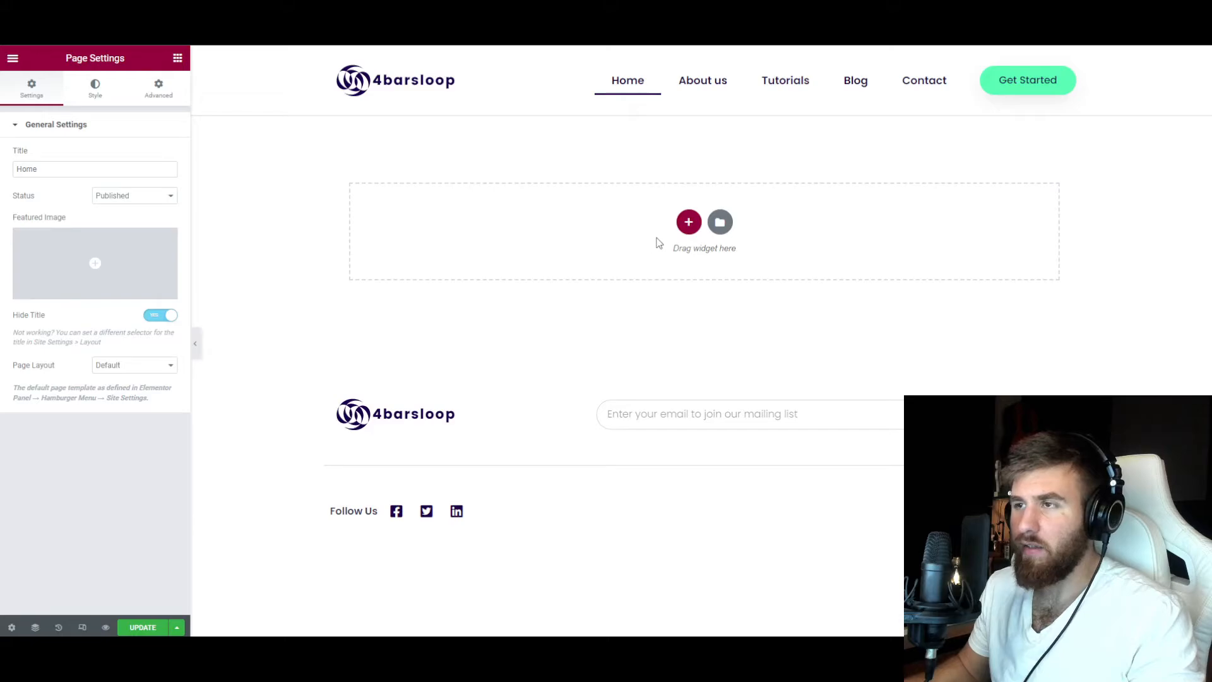
# Open the template library and browse its blocks, block categories and full page templates.
pyautogui.click(721, 223)
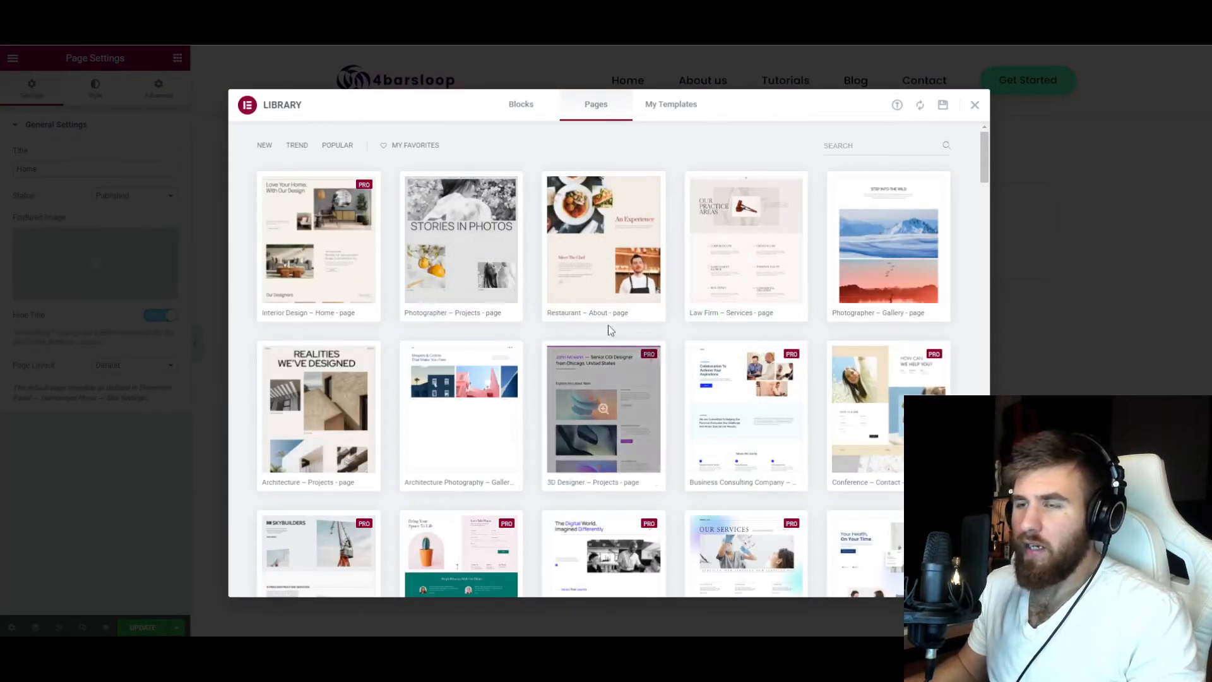
pyautogui.click(521, 108)
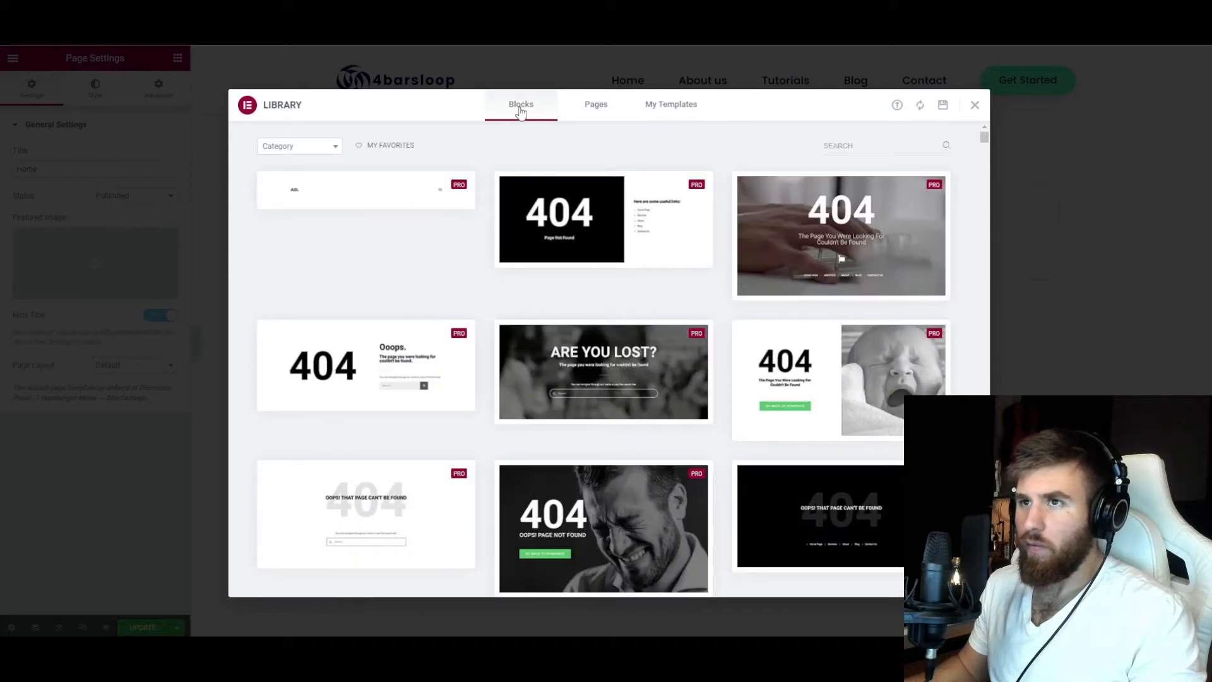
pyautogui.click(316, 147)
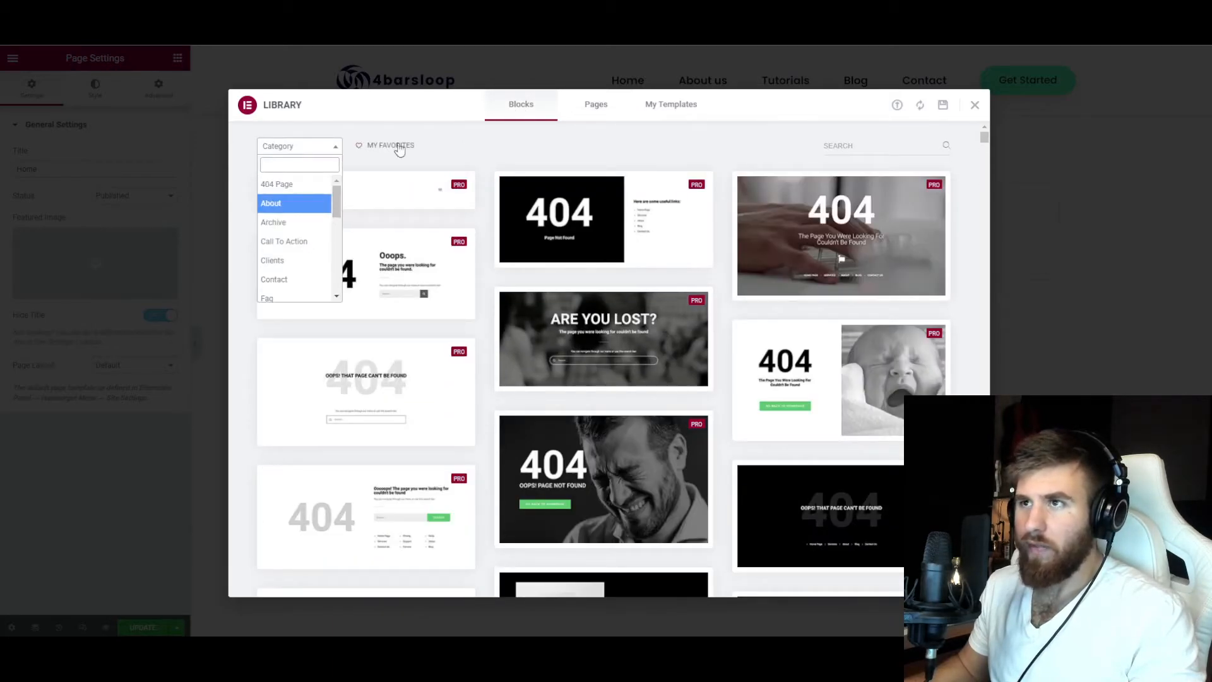
pyautogui.click(595, 117)
pyautogui.click(596, 105)
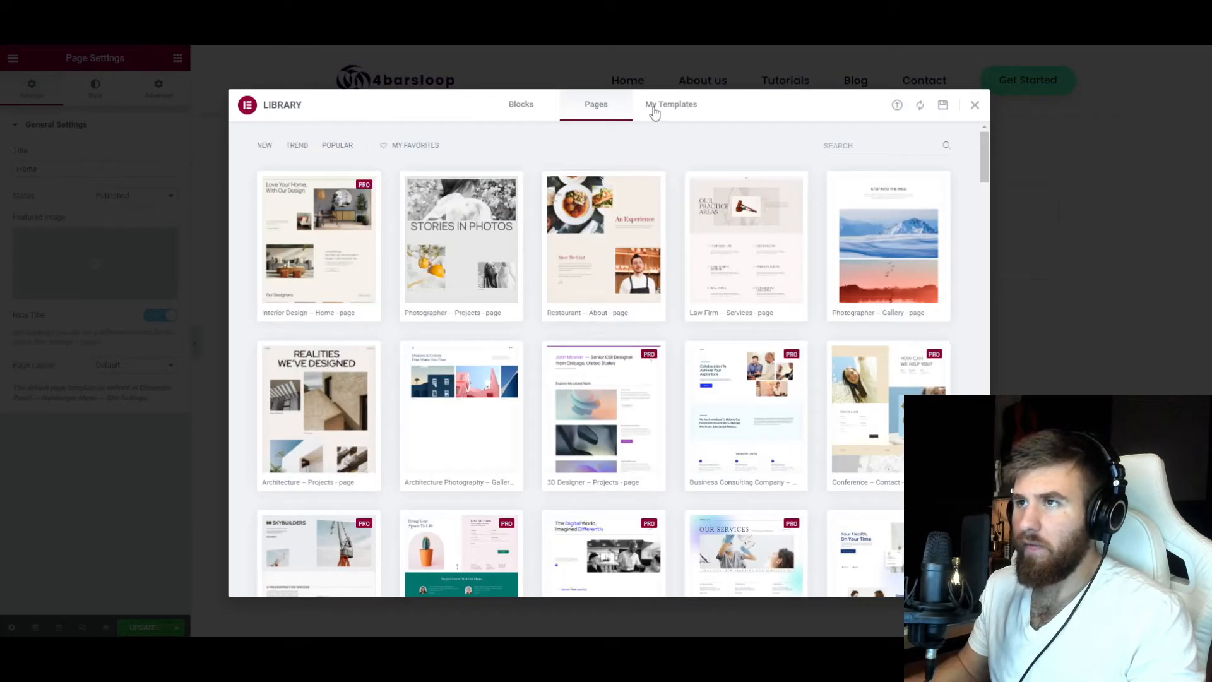
pyautogui.scroll(-5, 677, 300)
pyautogui.scroll(-20, 677, 299)
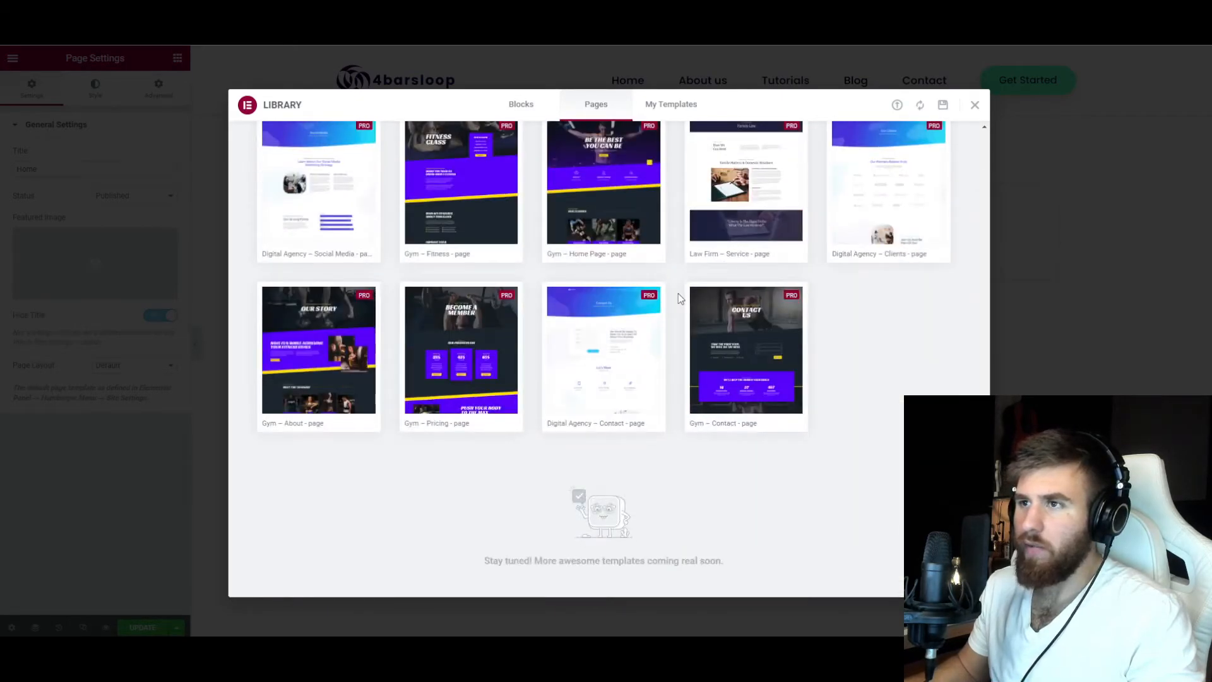
pyautogui.scroll(15, 697, 315)
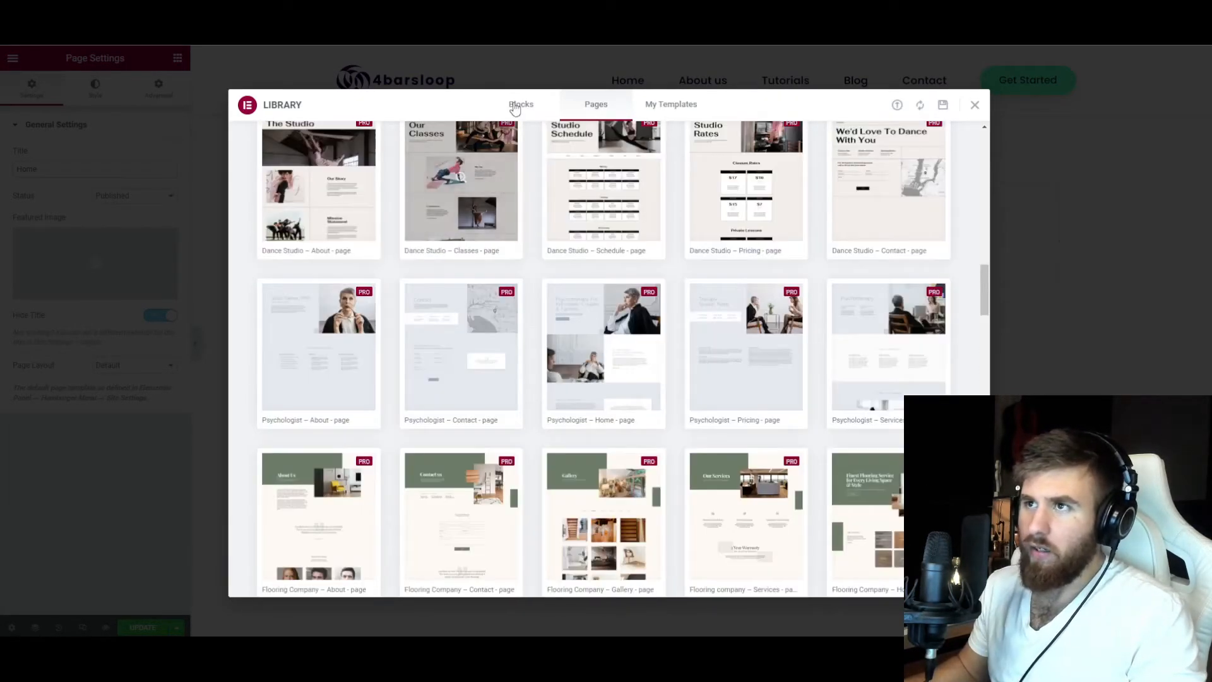
# Filter the library's blocks by the Hero category and look through the available hero layouts.
pyautogui.click(515, 106)
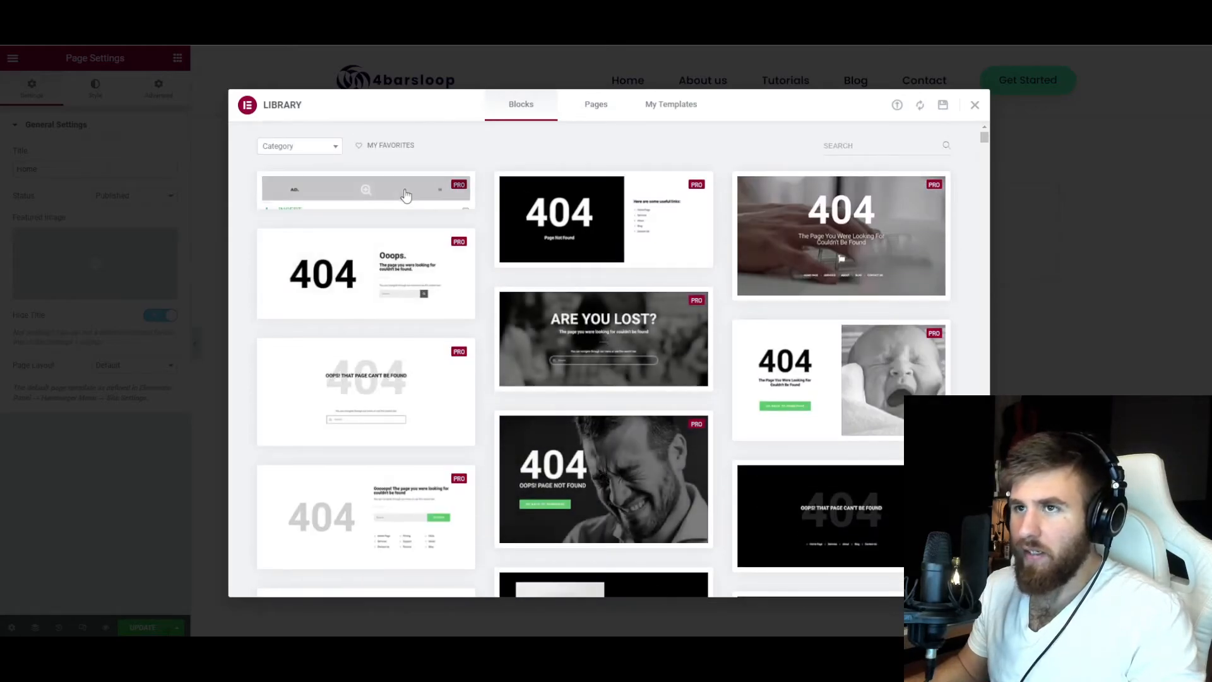
pyautogui.click(327, 148)
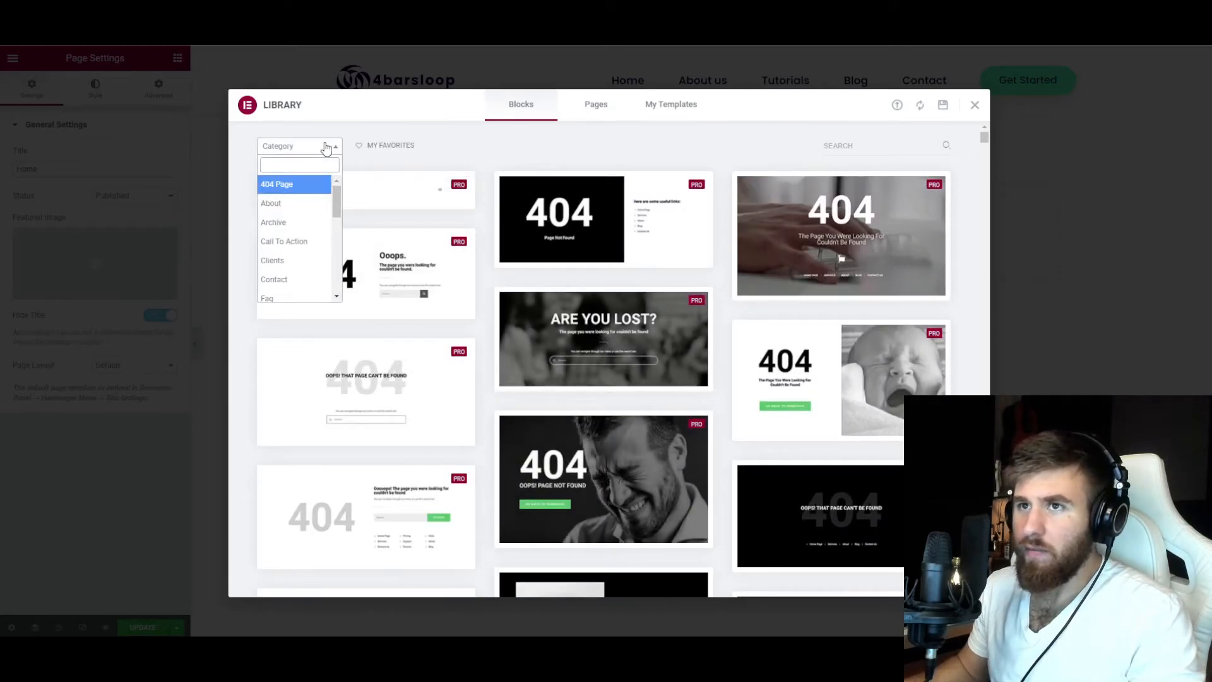
pyautogui.moveTo(338, 200)
pyautogui.mouseDown()
pyautogui.moveTo(335, 276)
pyautogui.moveTo(337, 208)
pyautogui.mouseUp()
pyautogui.scroll(-1, 337, 208)
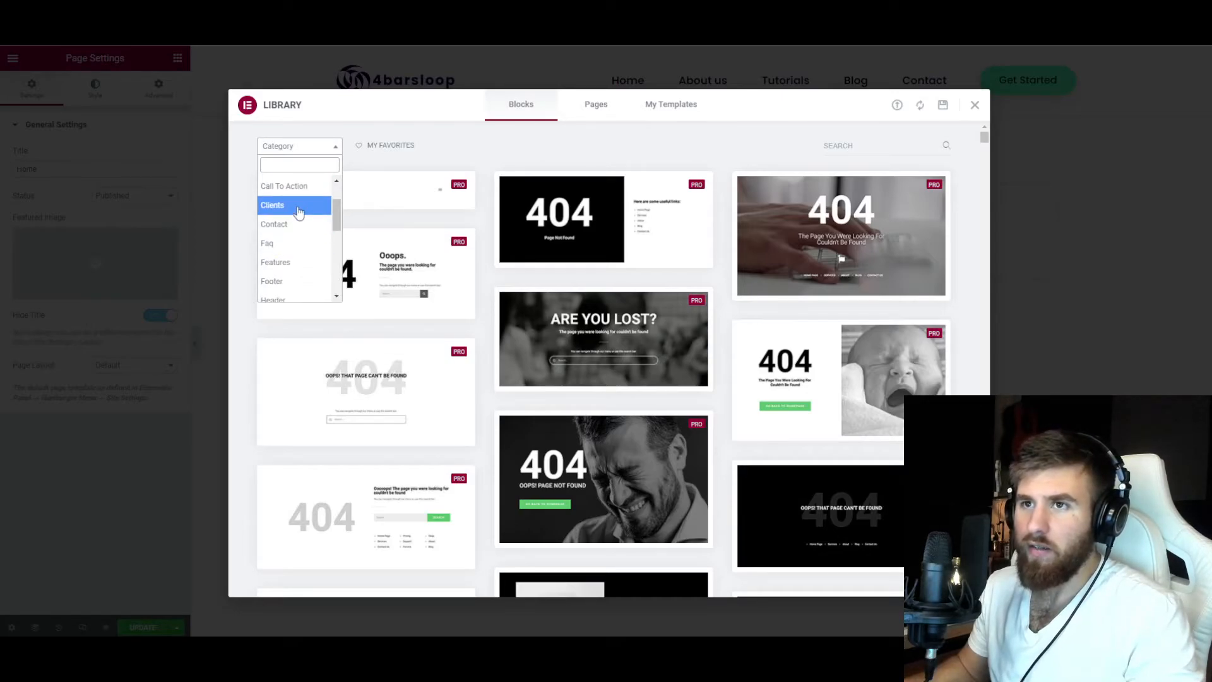
pyautogui.moveTo(334, 211)
pyautogui.mouseDown()
pyautogui.moveTo(334, 277)
pyautogui.moveTo(335, 229)
pyautogui.mouseUp()
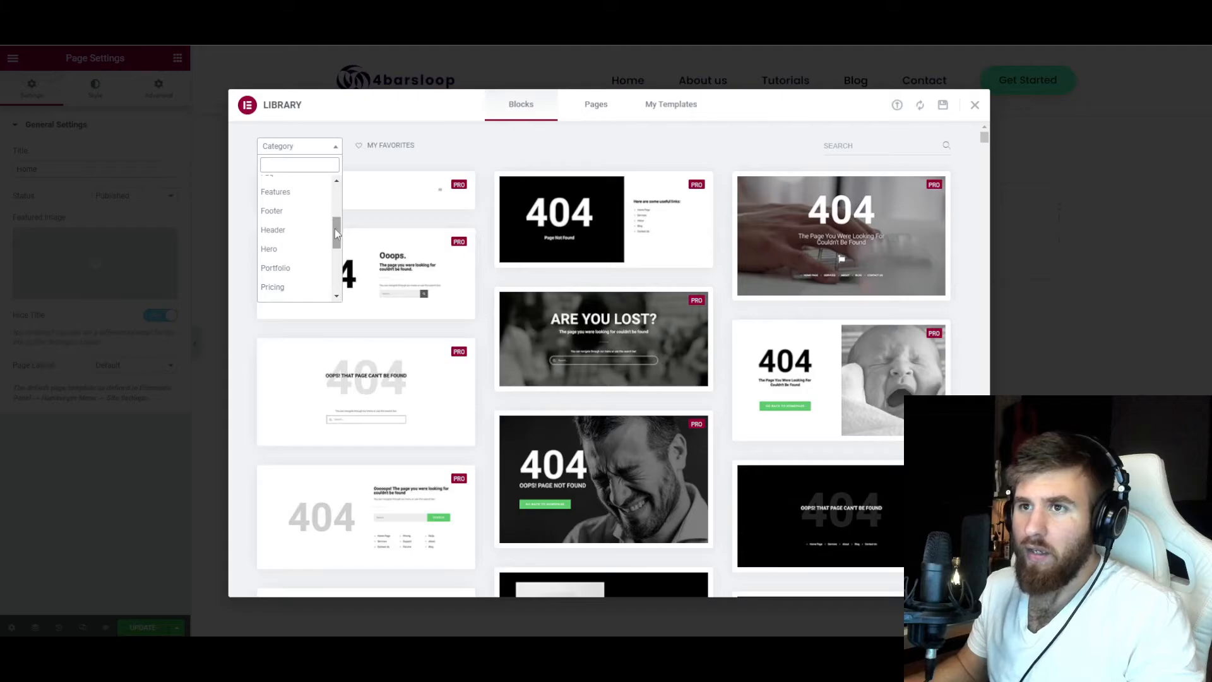
pyautogui.click(302, 252)
pyautogui.scroll(-4, 522, 315)
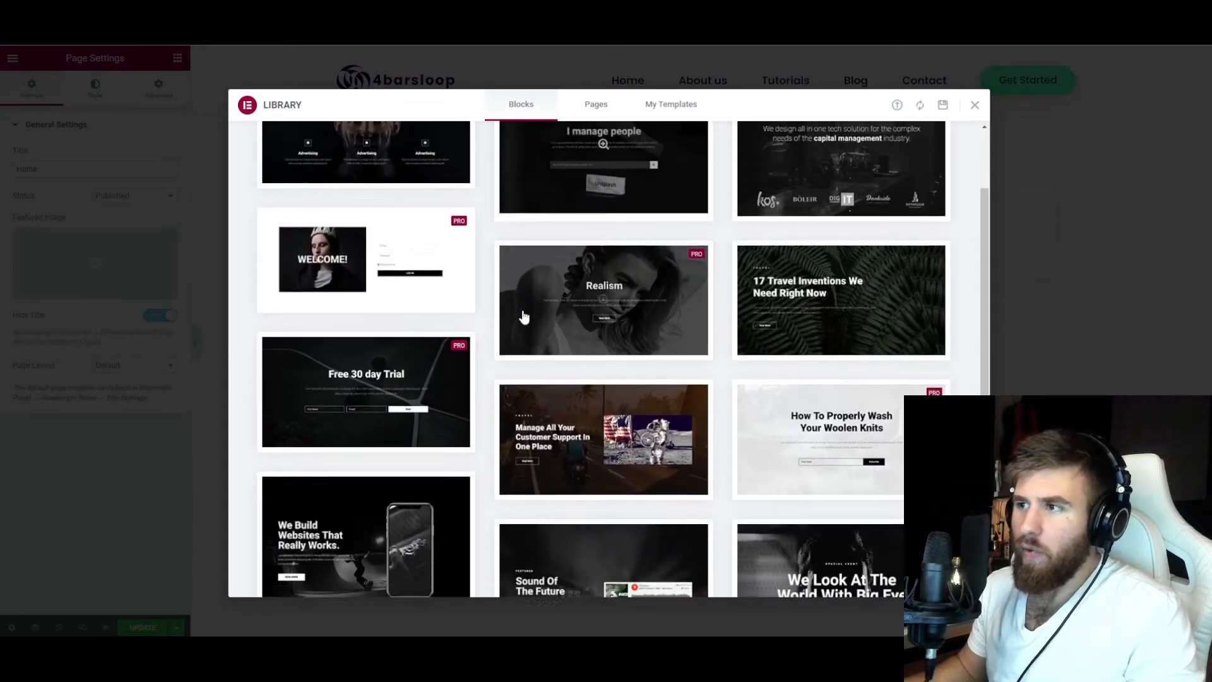
pyautogui.scroll(-2, 471, 416)
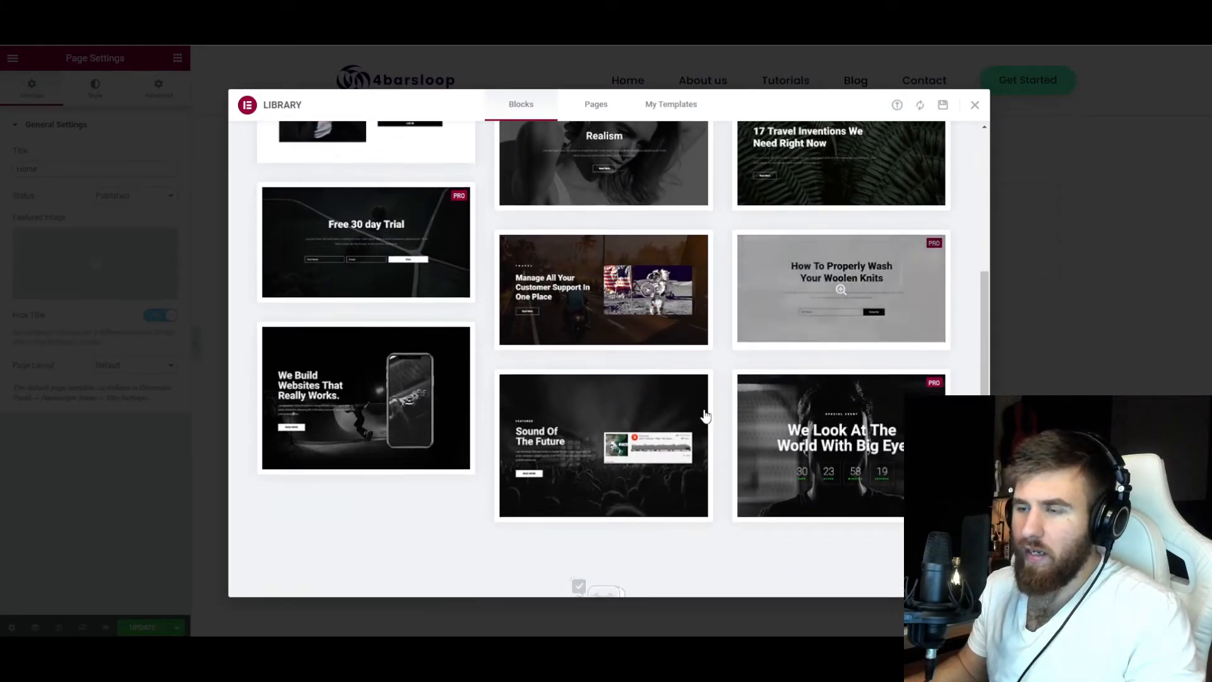
# Insert the "Manage All Your Customer Support In One Place" hero block from the library into the Home page.
pyautogui.scroll(2, 531, 272)
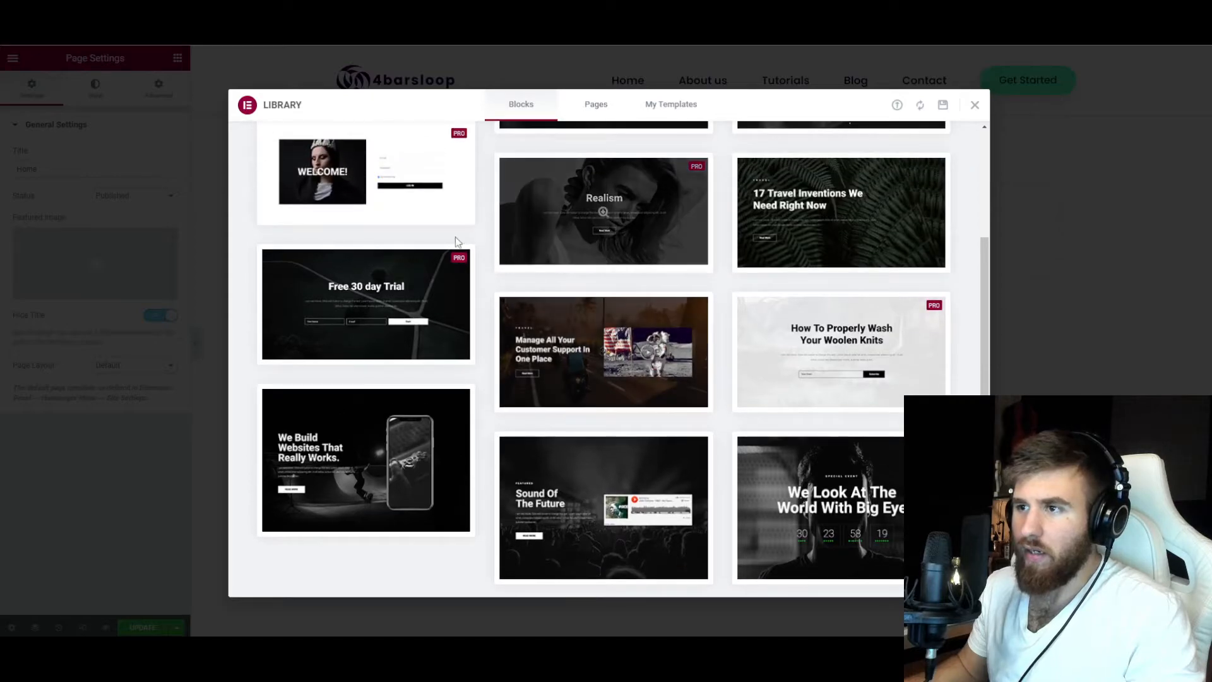
pyautogui.scroll(1, 695, 301)
pyautogui.scroll(-4, 708, 328)
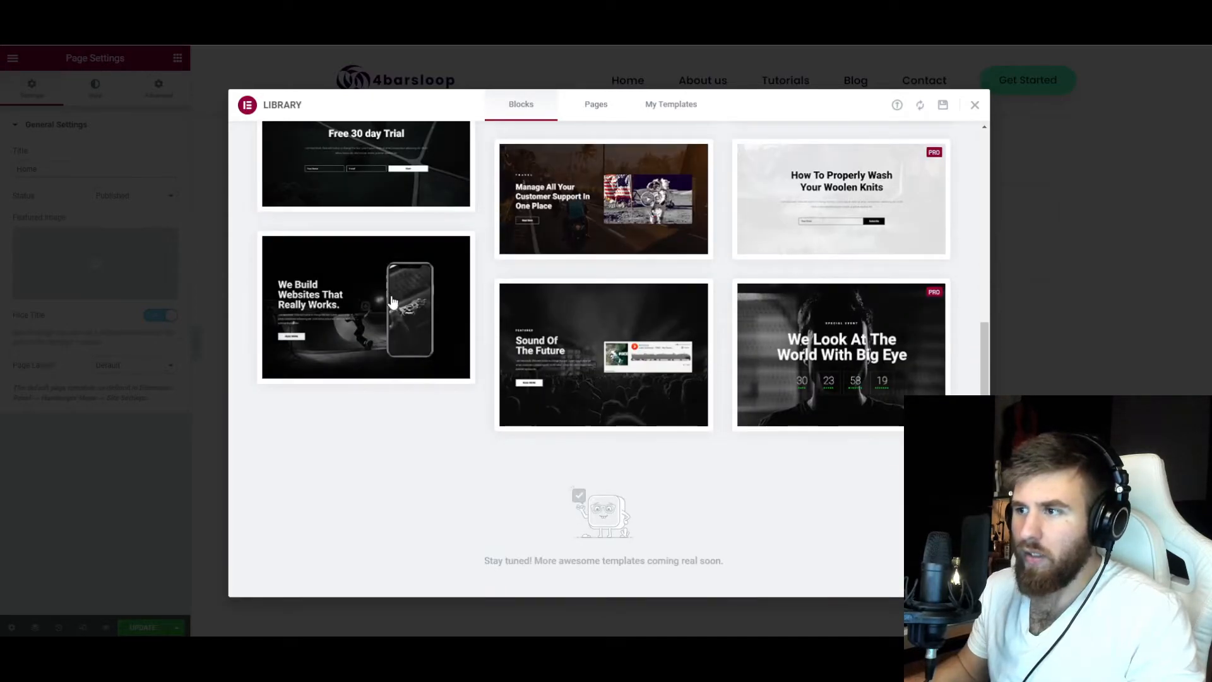
pyautogui.scroll(4, 715, 358)
pyautogui.scroll(3, 689, 233)
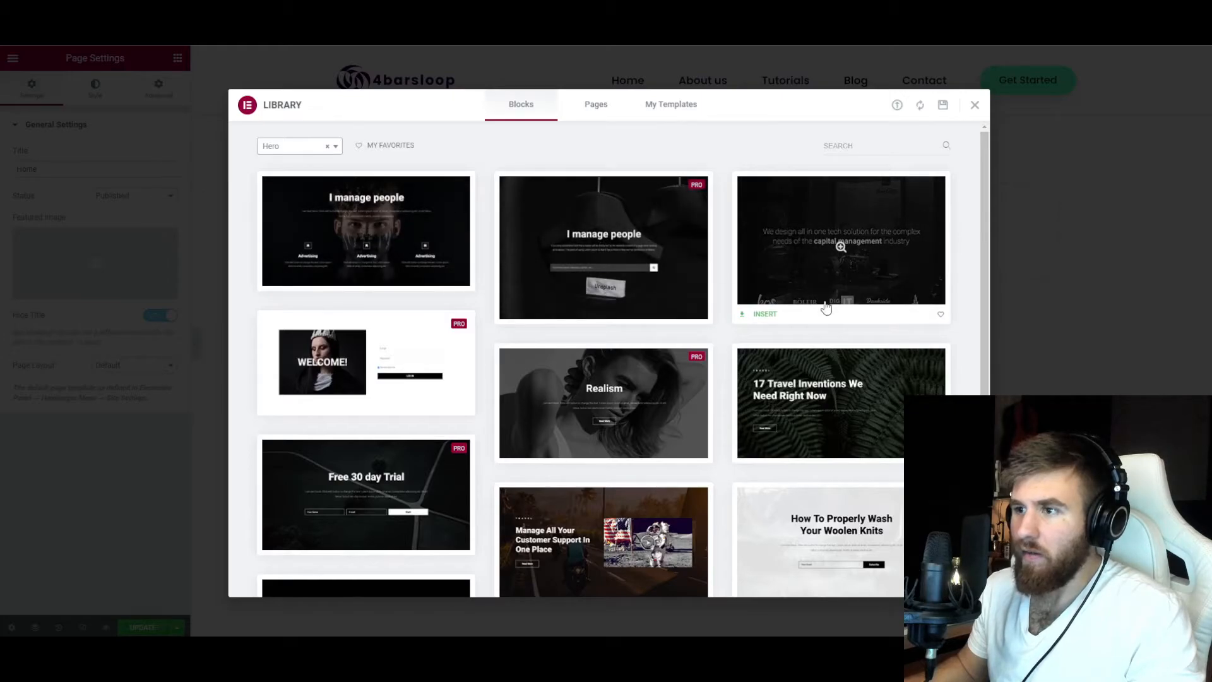
pyautogui.scroll(-2, 831, 303)
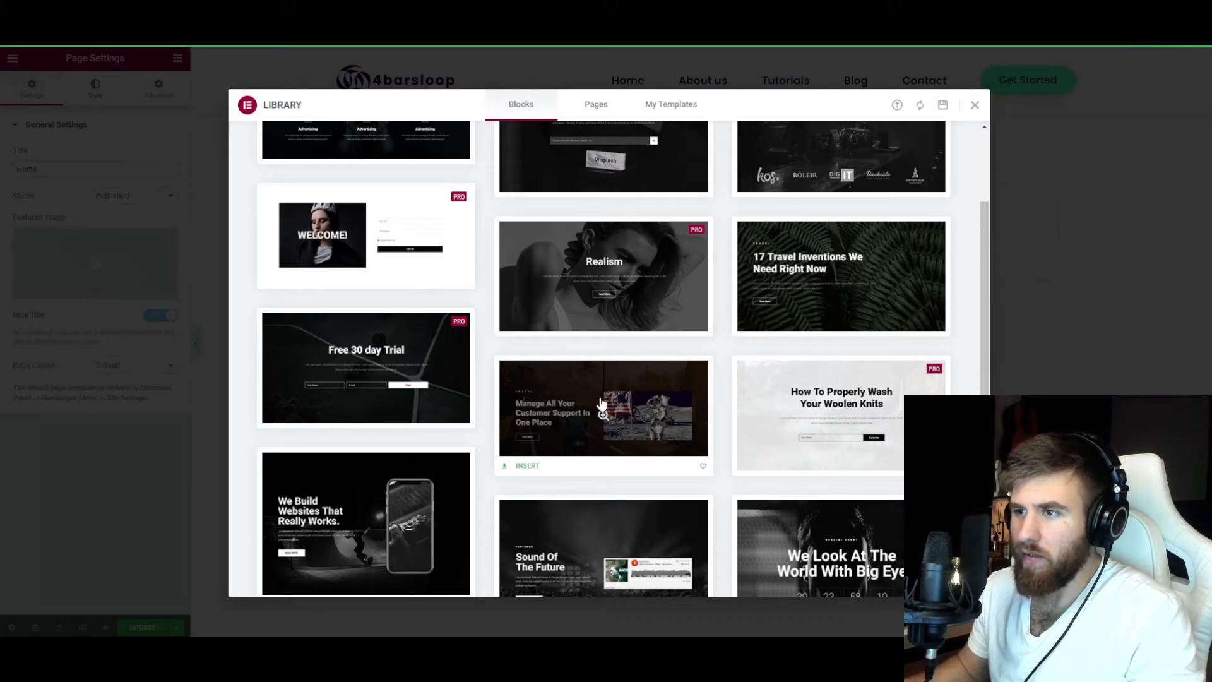
pyautogui.click(526, 467)
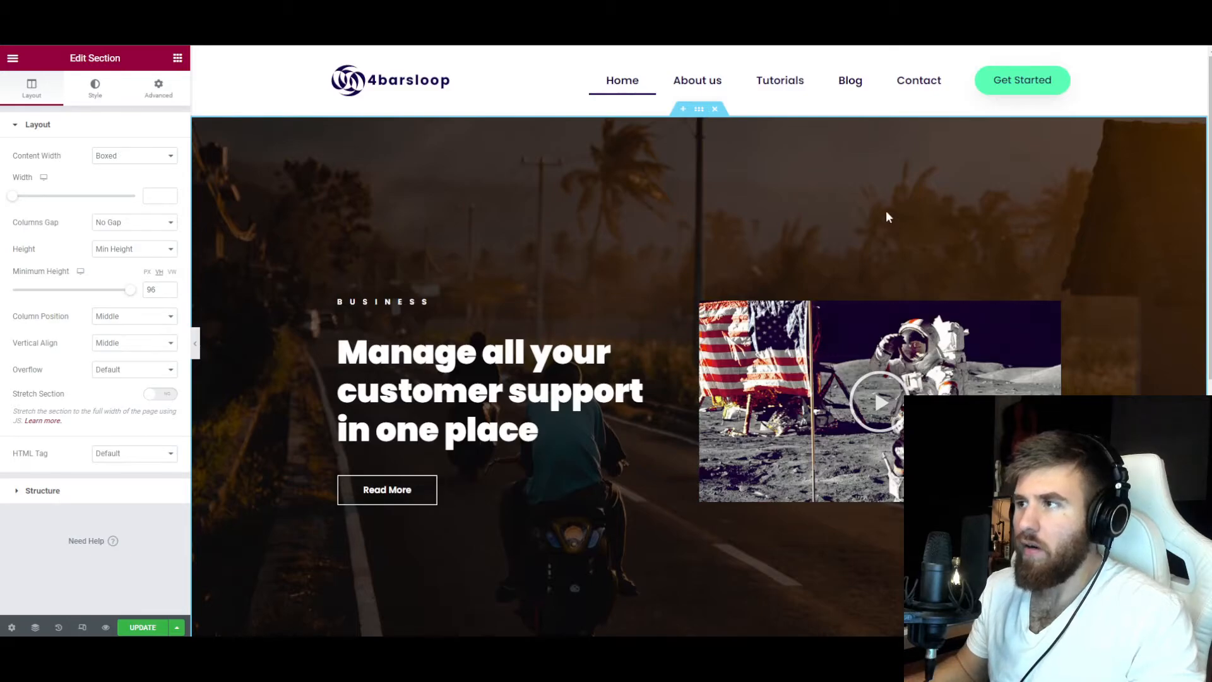
# Delete the small BUSINESS heading and the moon landing video from the hero section.
pyautogui.scroll(-6, 558, 268)
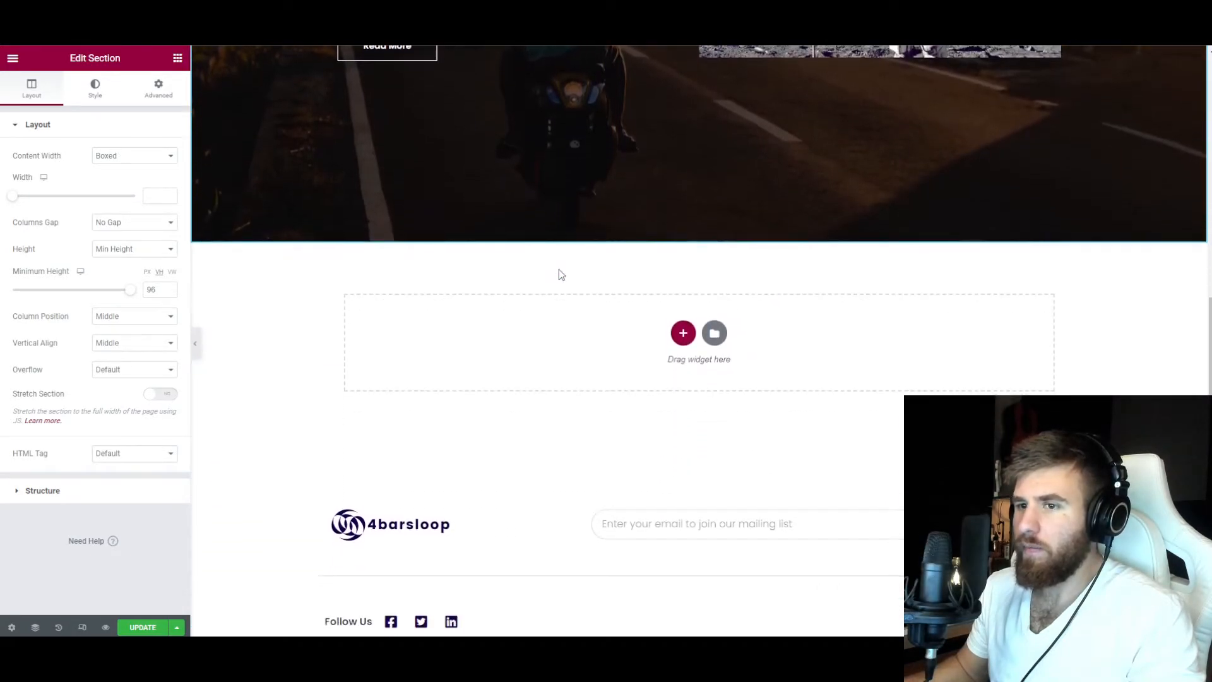
pyautogui.scroll(6, 558, 268)
pyautogui.rightClick(411, 302)
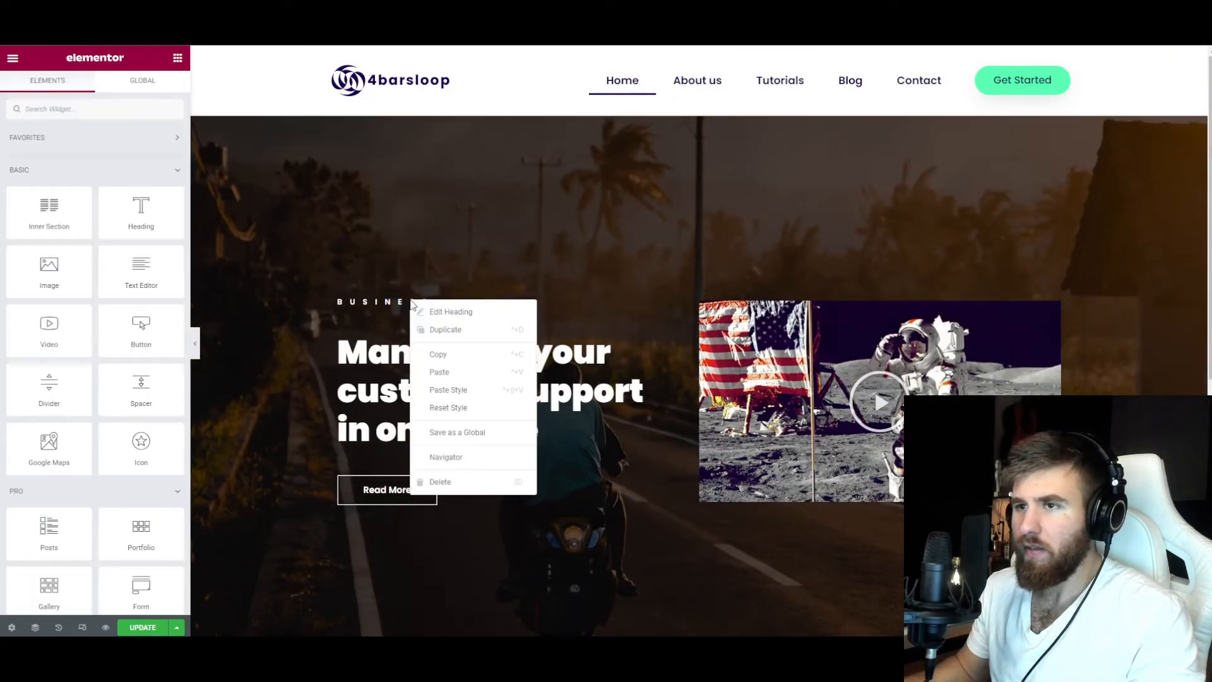
pyautogui.click(460, 480)
pyautogui.rightClick(804, 378)
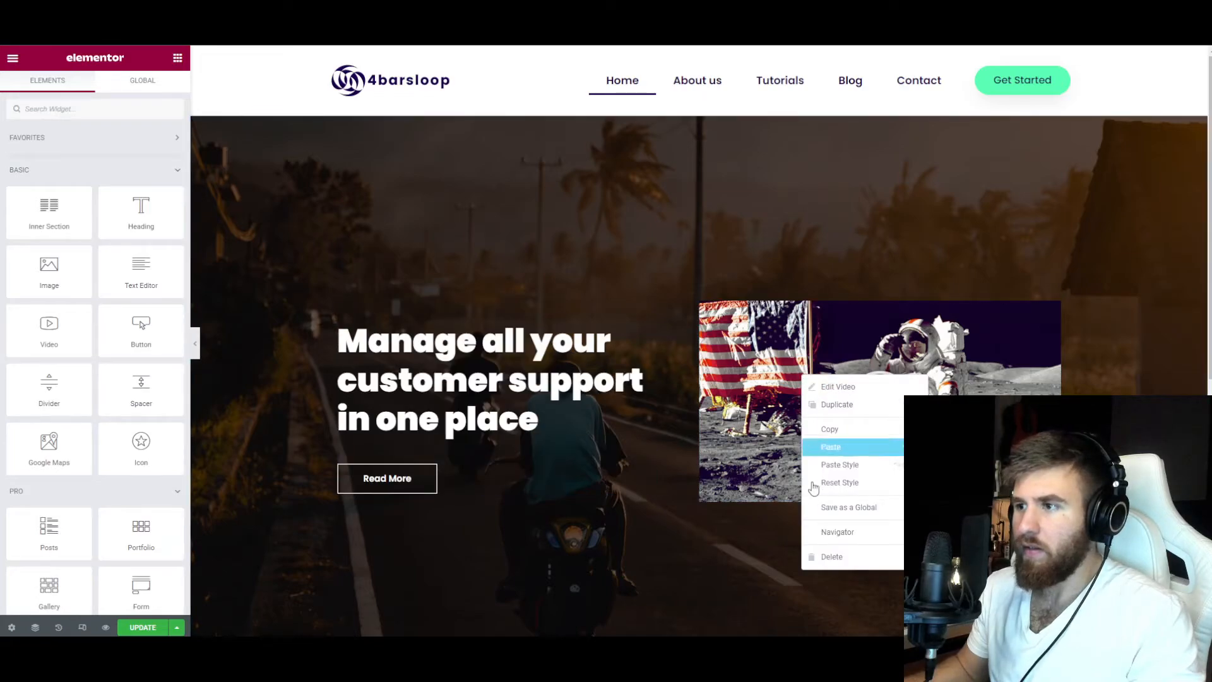
pyautogui.click(824, 553)
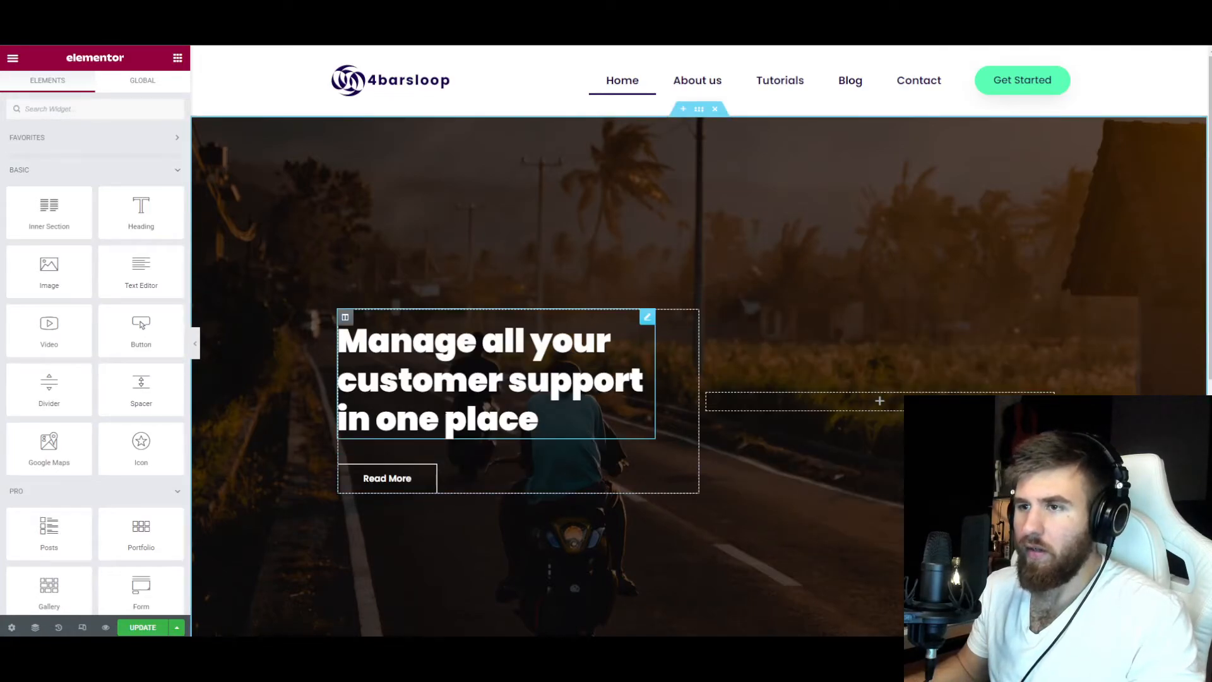
# Remove the hero section's background image and set its background color to white, #FFFFFF.
pyautogui.click(698, 111)
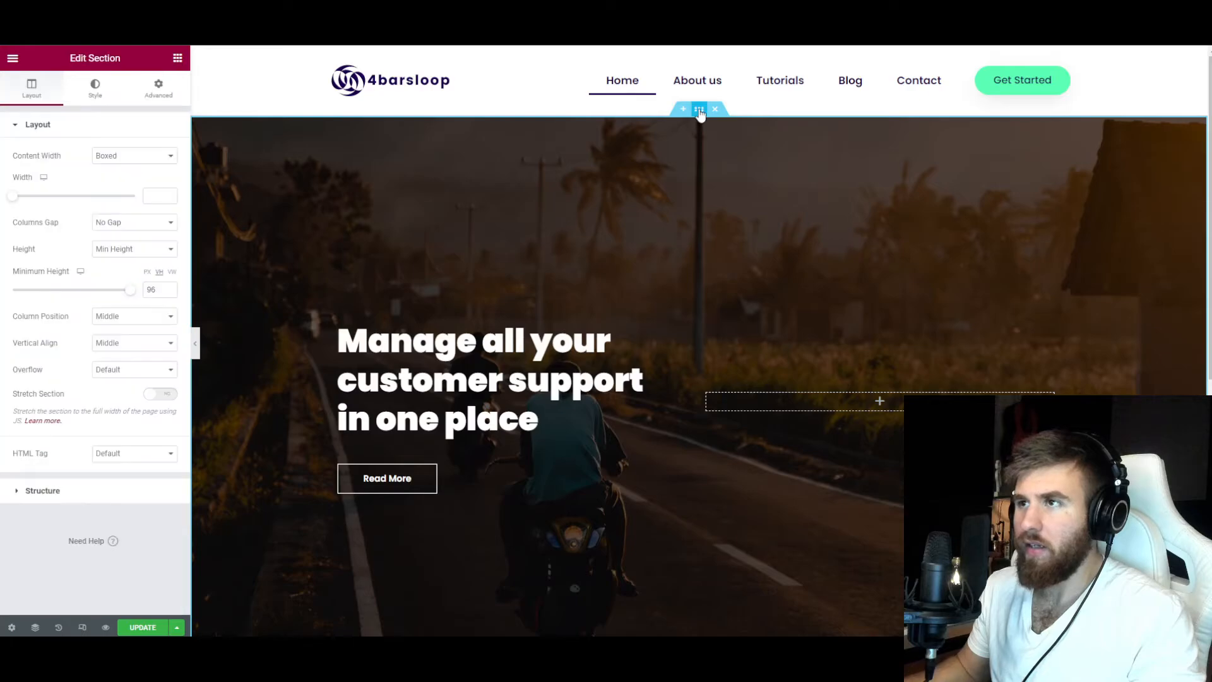
pyautogui.click(98, 93)
pyautogui.click(165, 254)
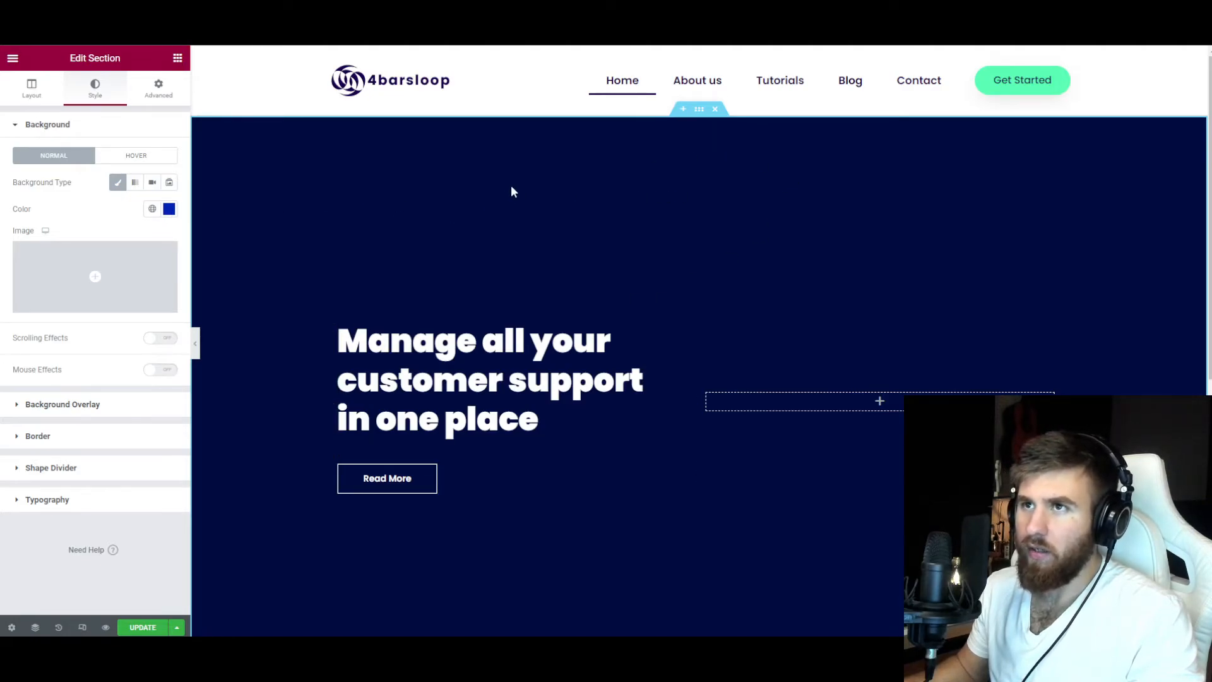
pyautogui.scroll(-4, 685, 401)
pyautogui.scroll(4, 688, 398)
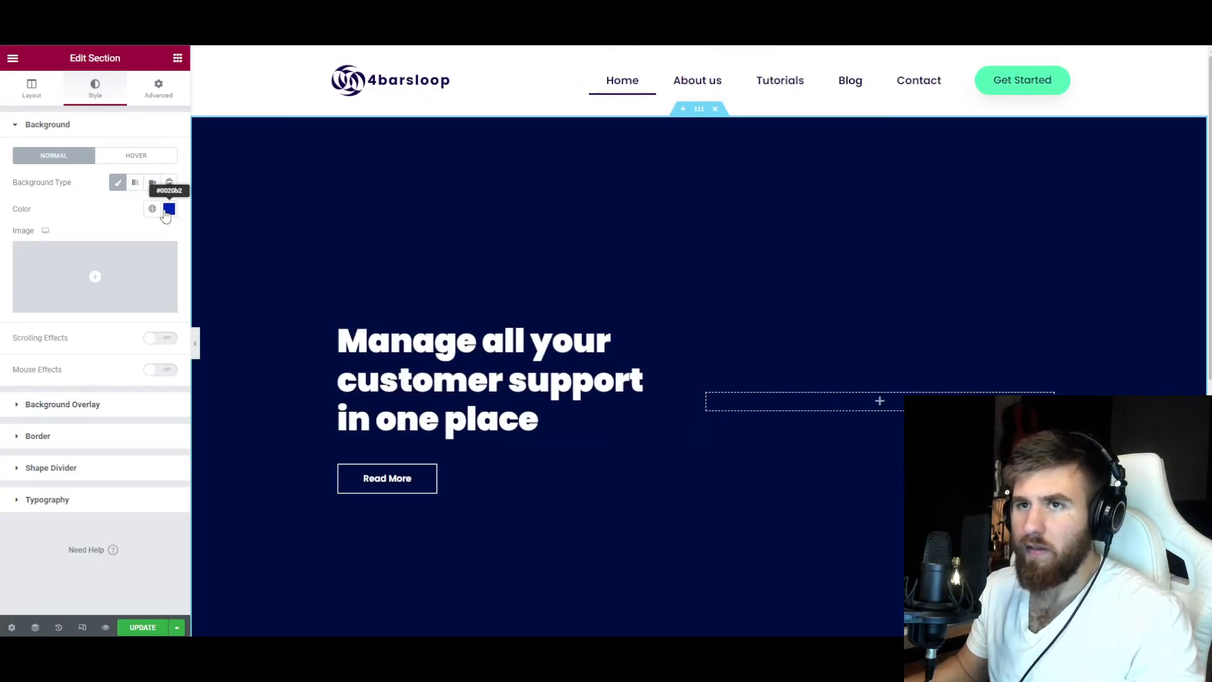
pyautogui.click(169, 210)
pyautogui.write('#FFFFFF')
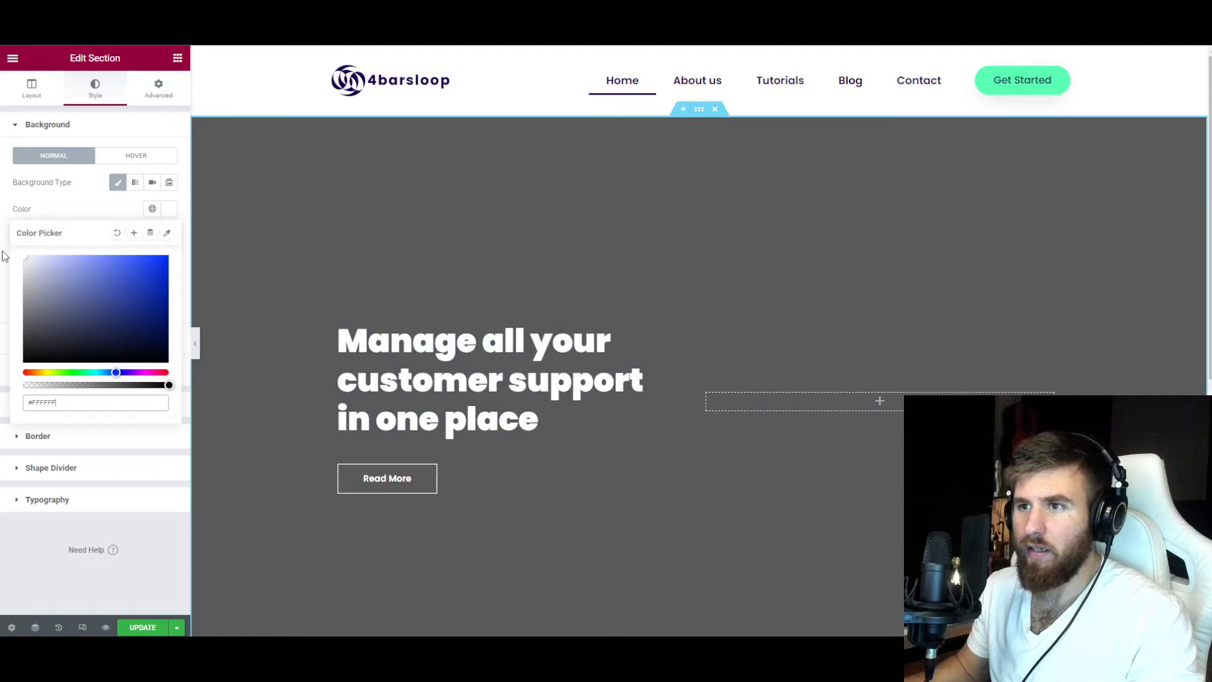
pyautogui.click(101, 207)
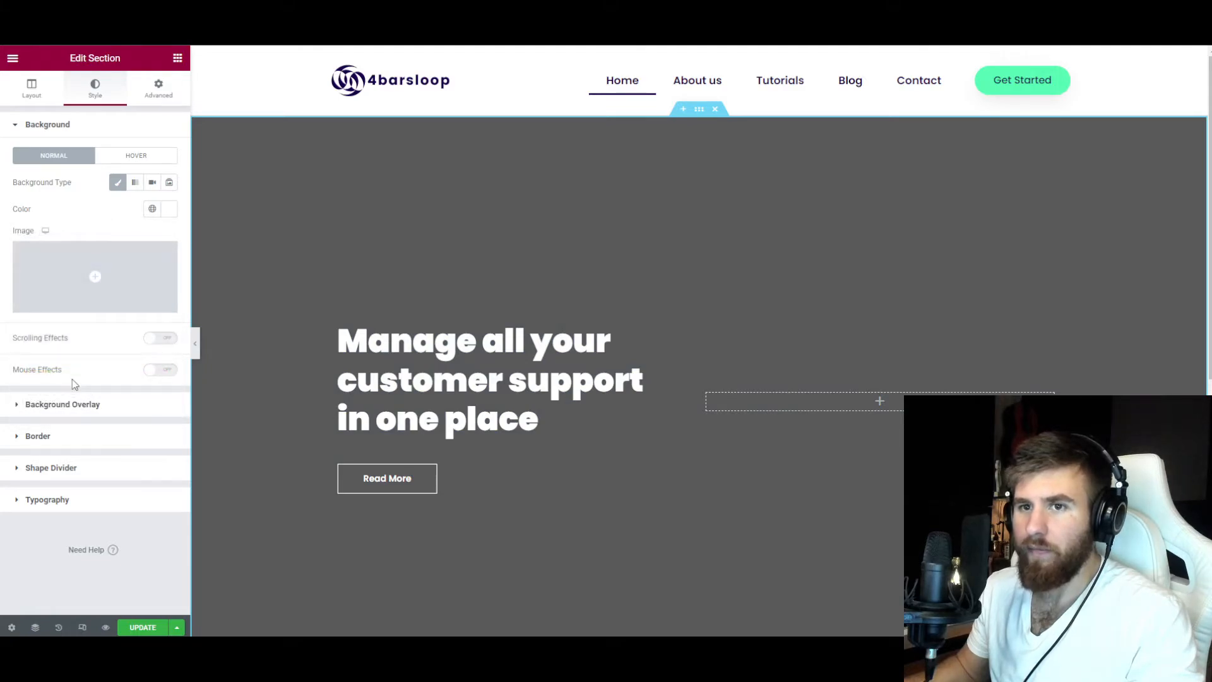
# Clear the black background overlay from the hero section.
pyautogui.click(73, 406)
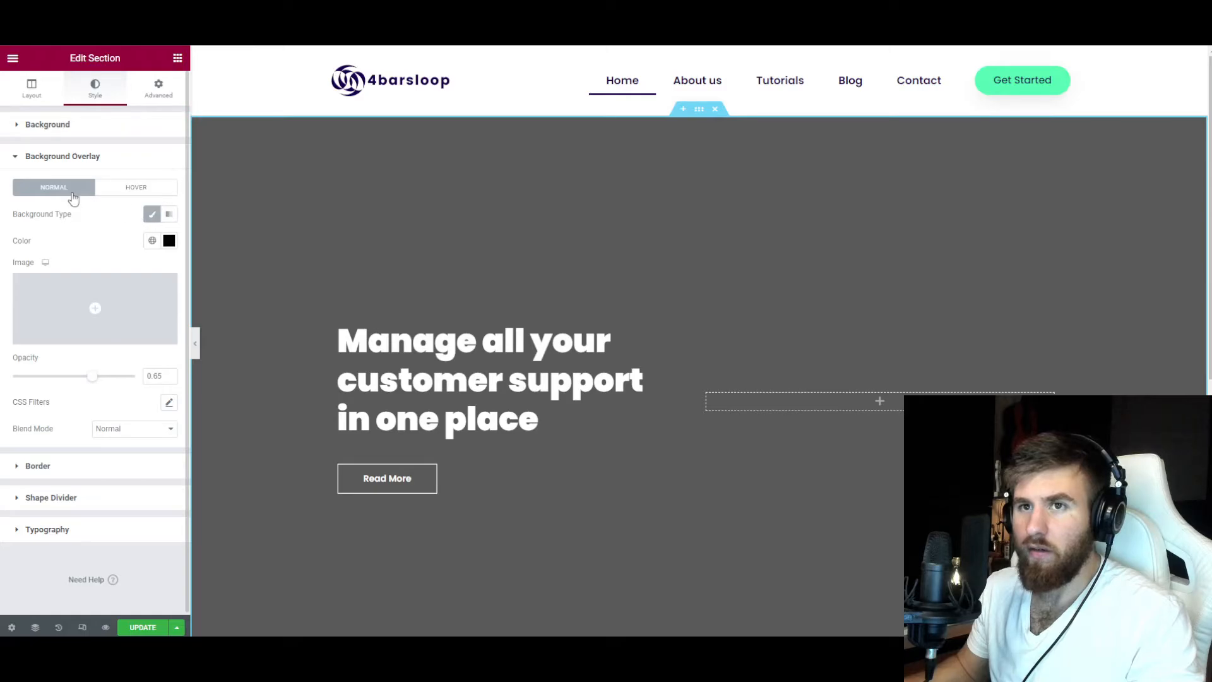
pyautogui.moveTo(92, 377); pyautogui.dragTo(159, 373)
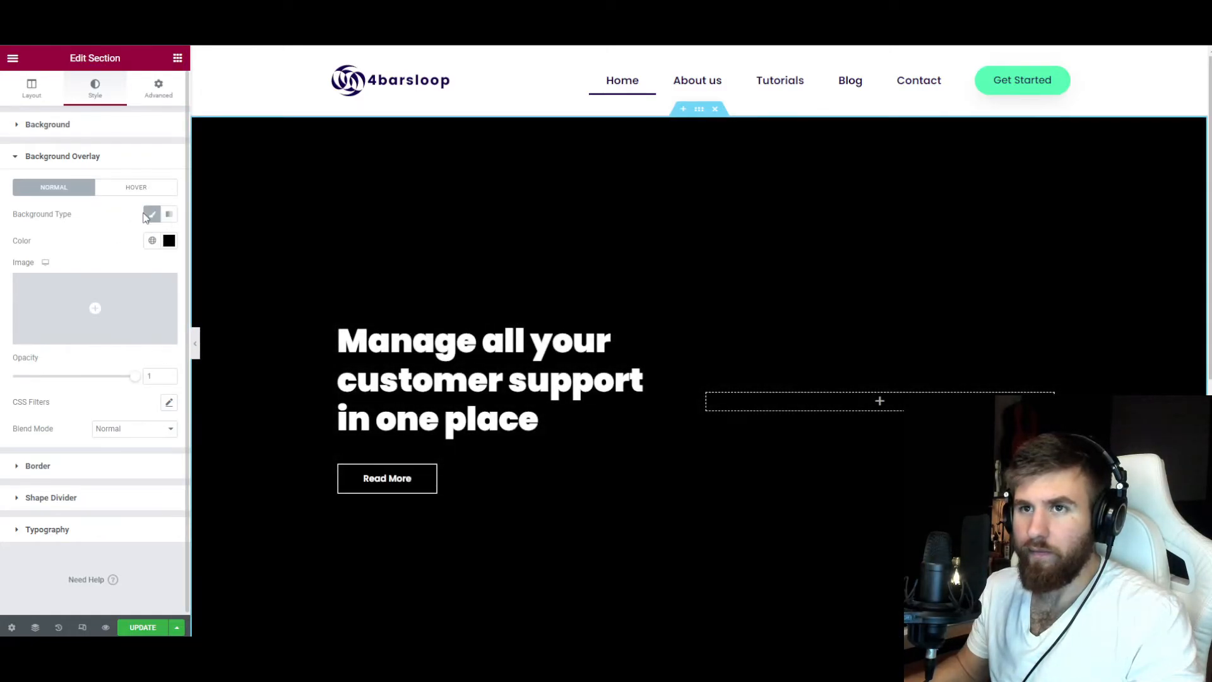
pyautogui.click(147, 216)
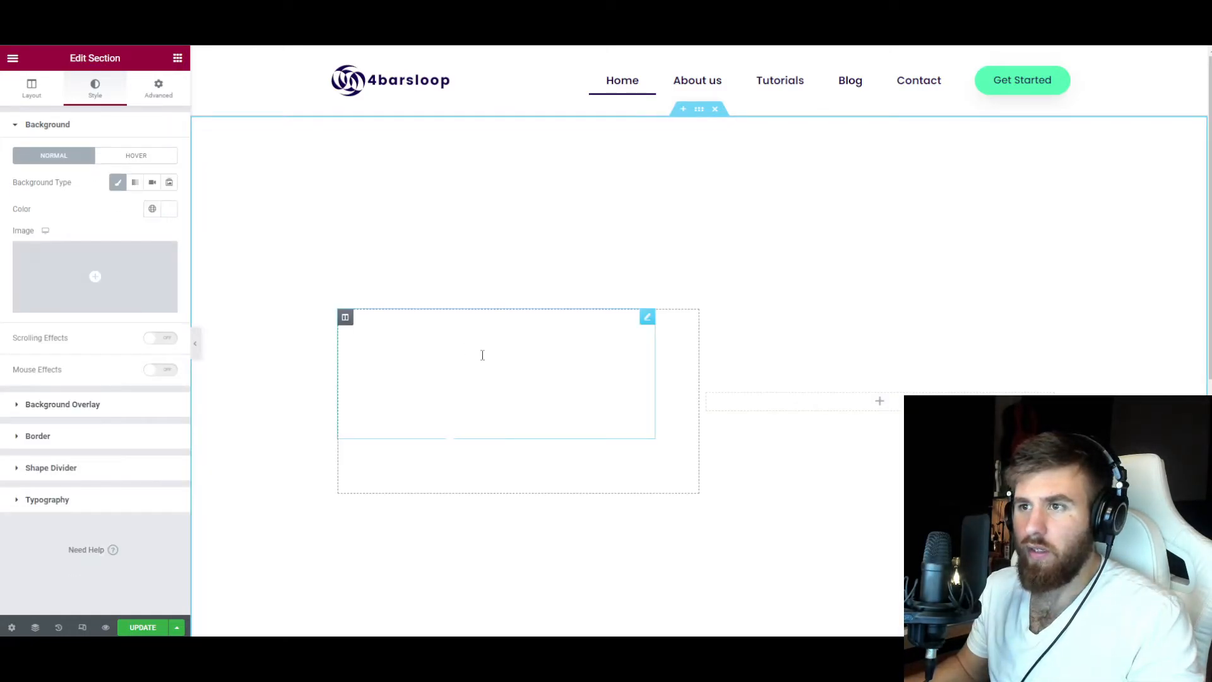
# Set the hero heading's text color to the Primary global color.
pyautogui.click(482, 352)
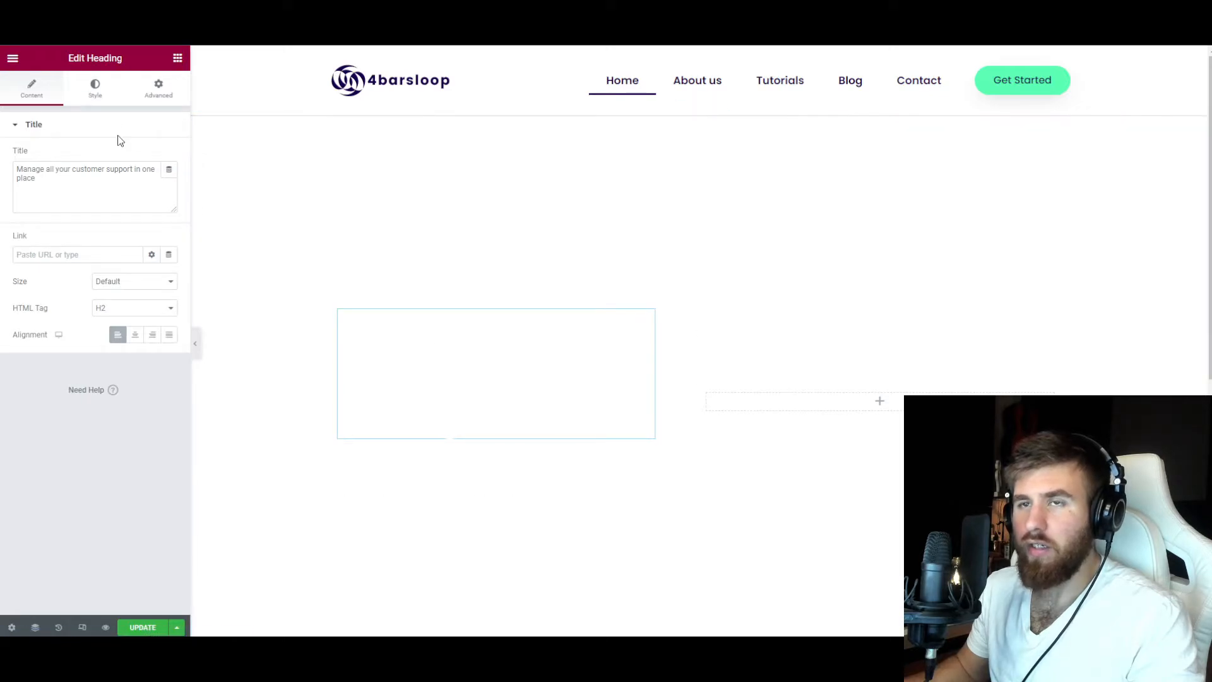
pyautogui.click(95, 87)
pyautogui.click(152, 155)
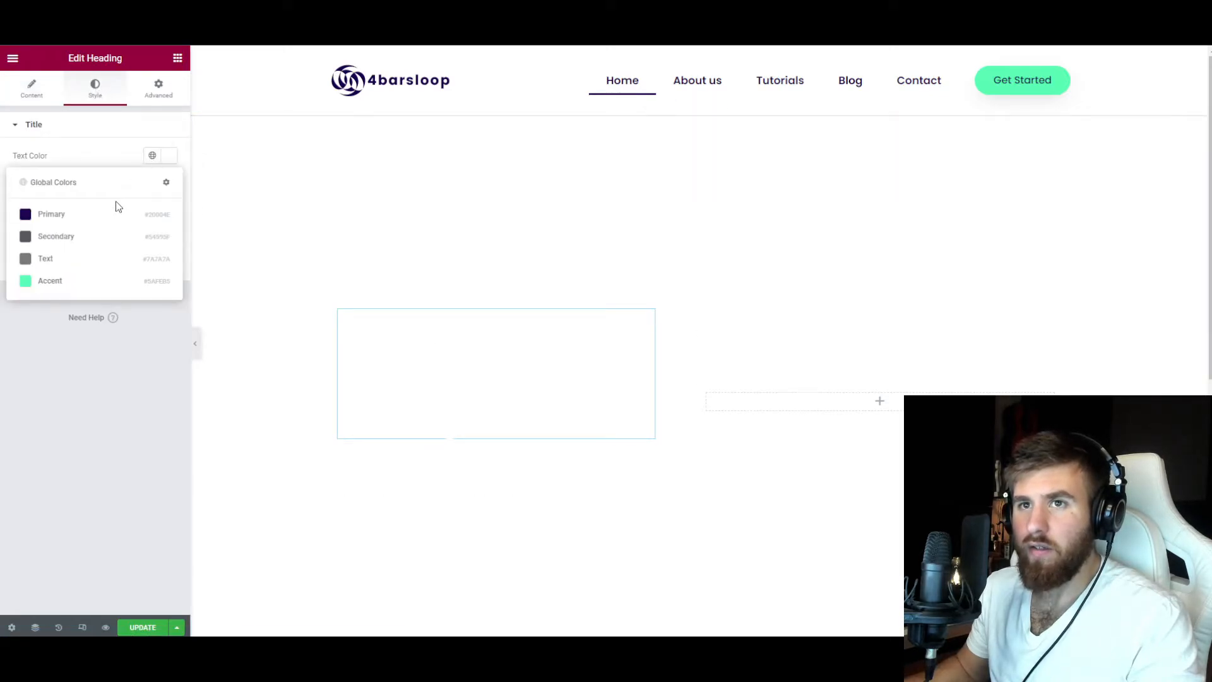
pyautogui.click(116, 212)
# Style the Read More button with the Primary background color, Accent text color, no border and a border radius of 100.
pyautogui.click(614, 469)
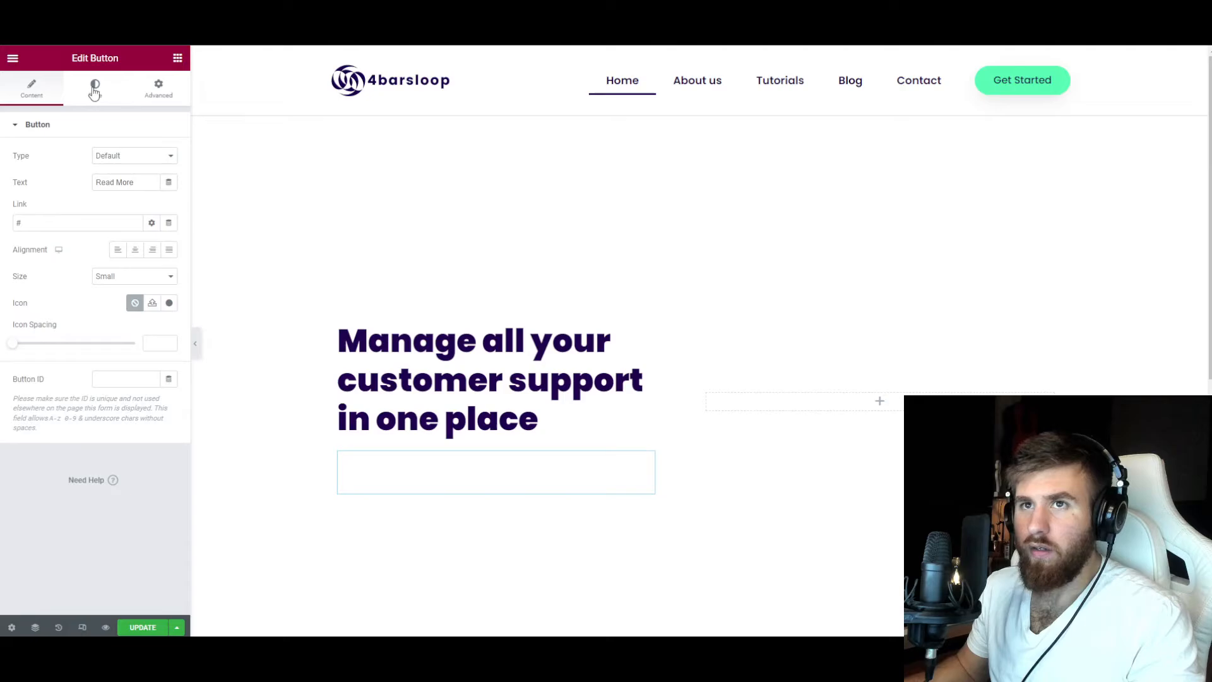
pyautogui.click(93, 95)
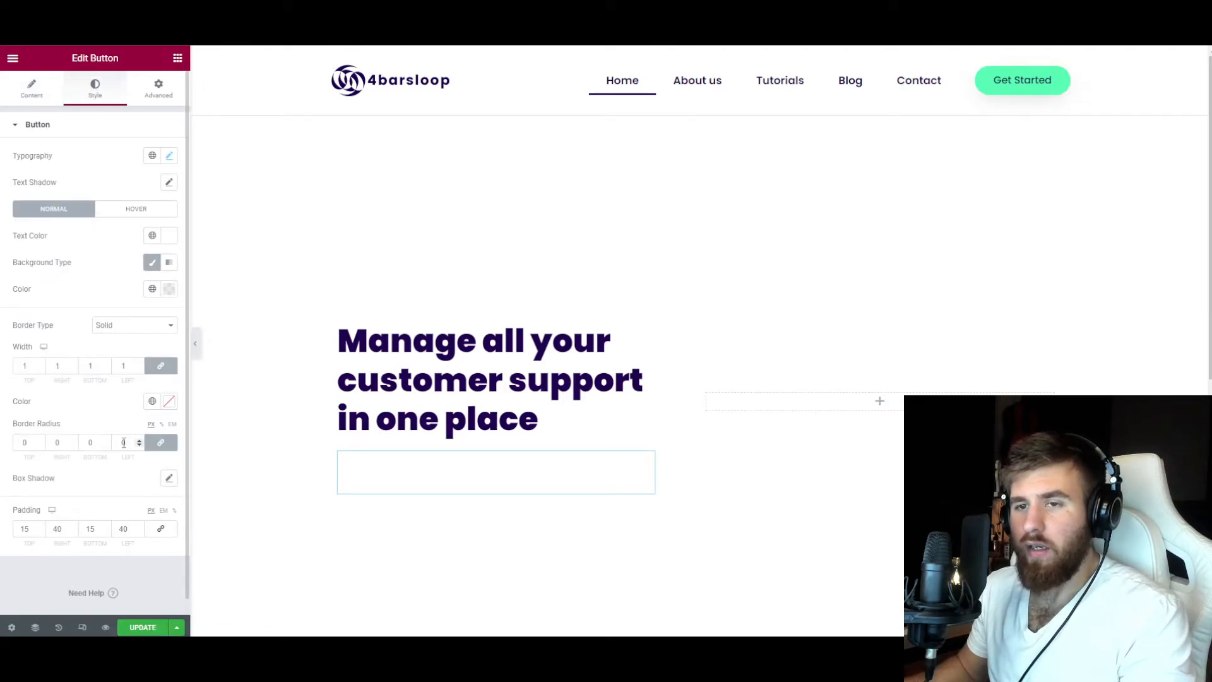
pyautogui.click(152, 236)
pyautogui.click(81, 352)
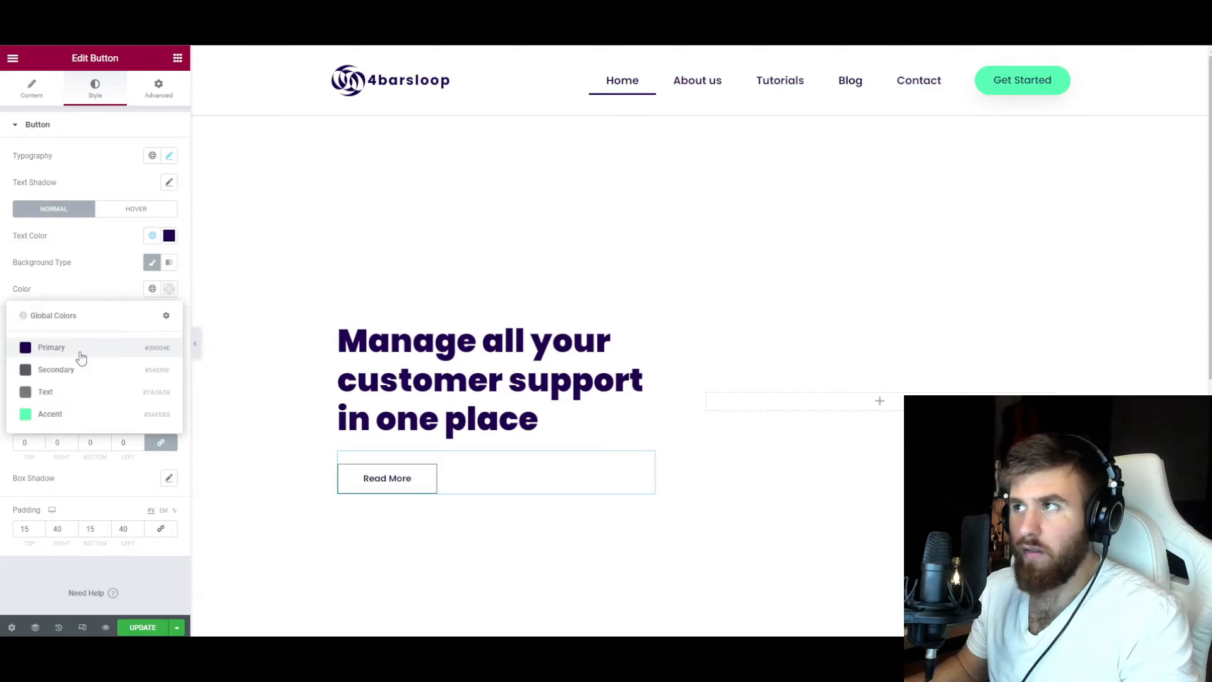
pyautogui.click(81, 358)
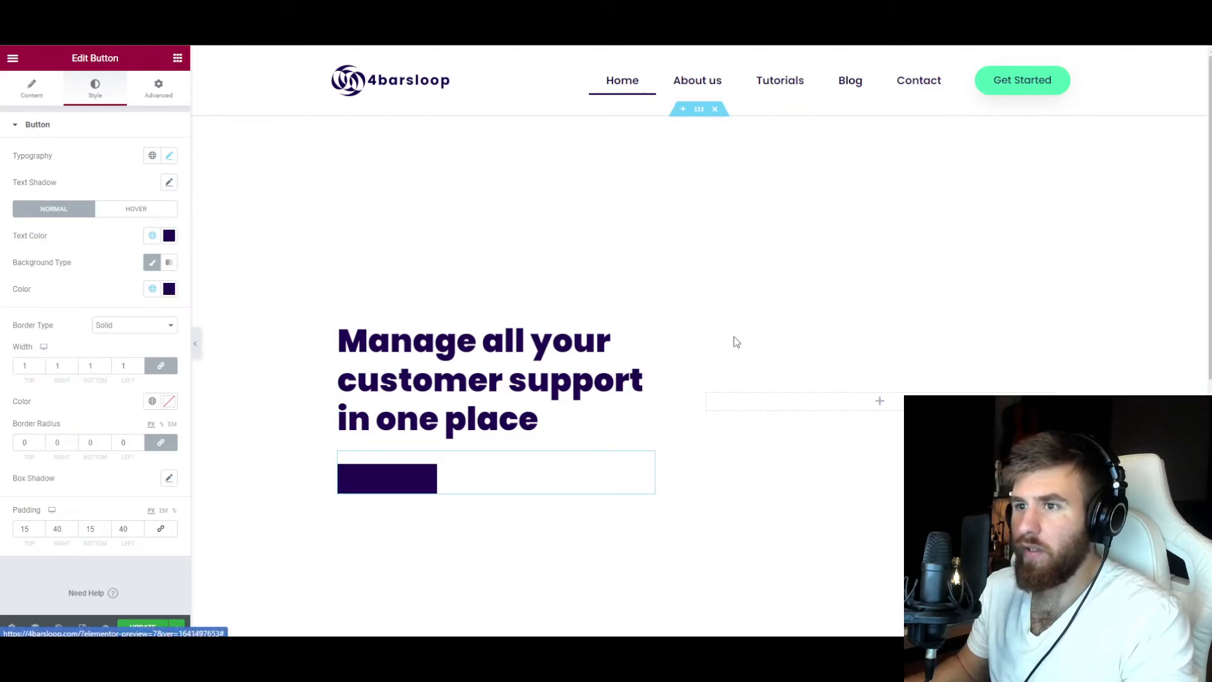
pyautogui.click(151, 236)
pyautogui.click(78, 357)
pyautogui.click(123, 325)
pyautogui.click(122, 345)
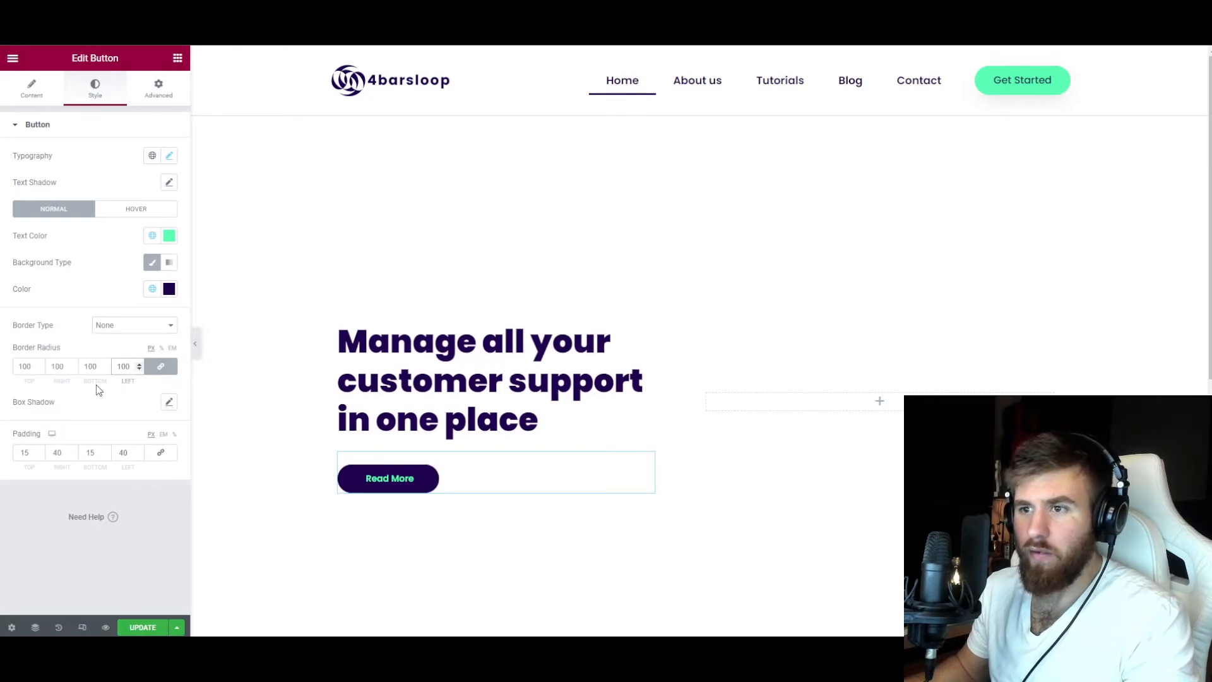
# Set the Read More button's font size to 15 px.
pyautogui.click(169, 156)
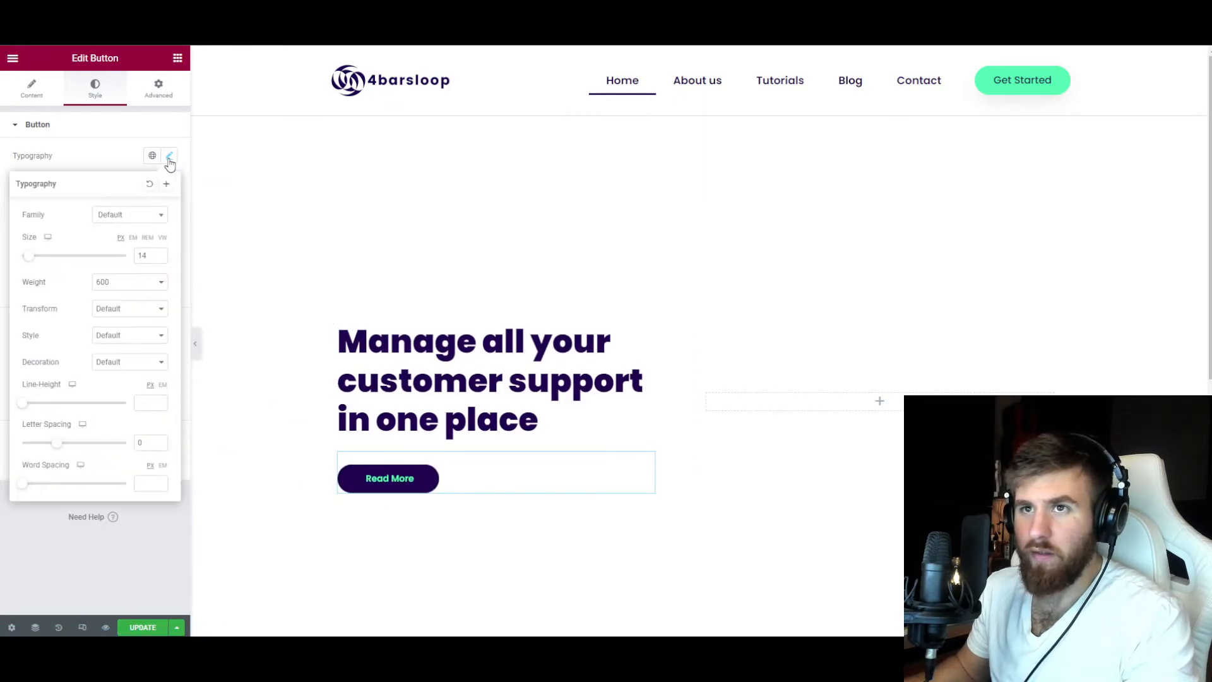
pyautogui.write('15')
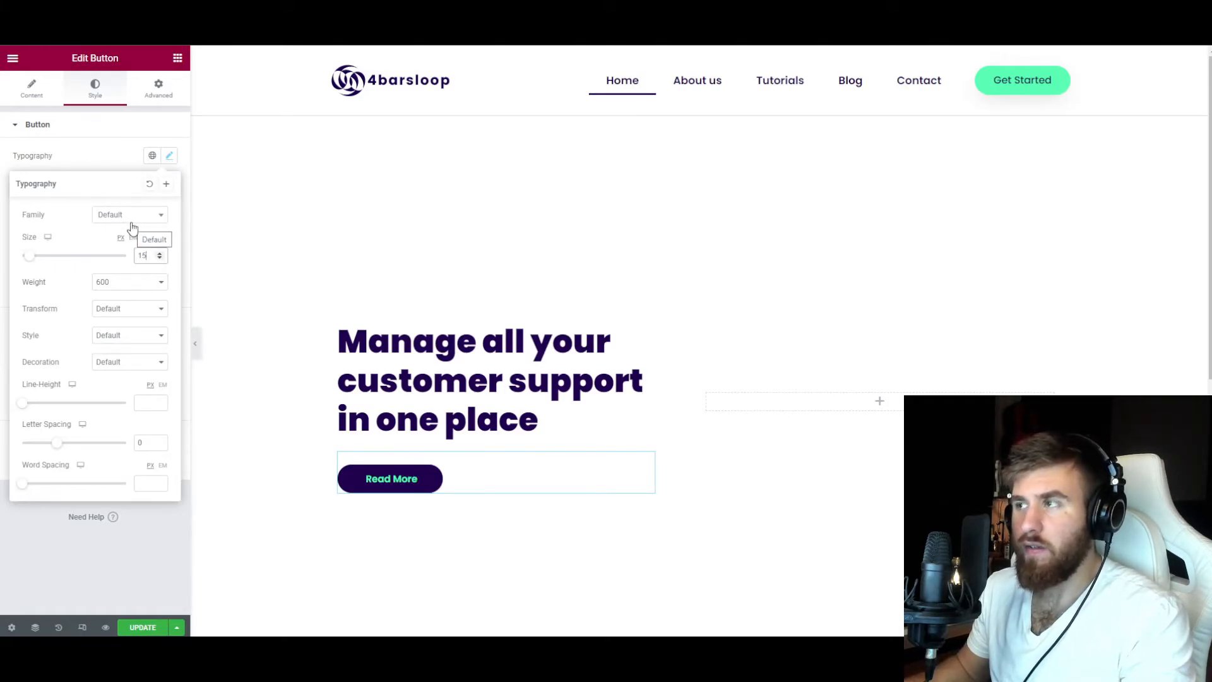
pyautogui.click(169, 156)
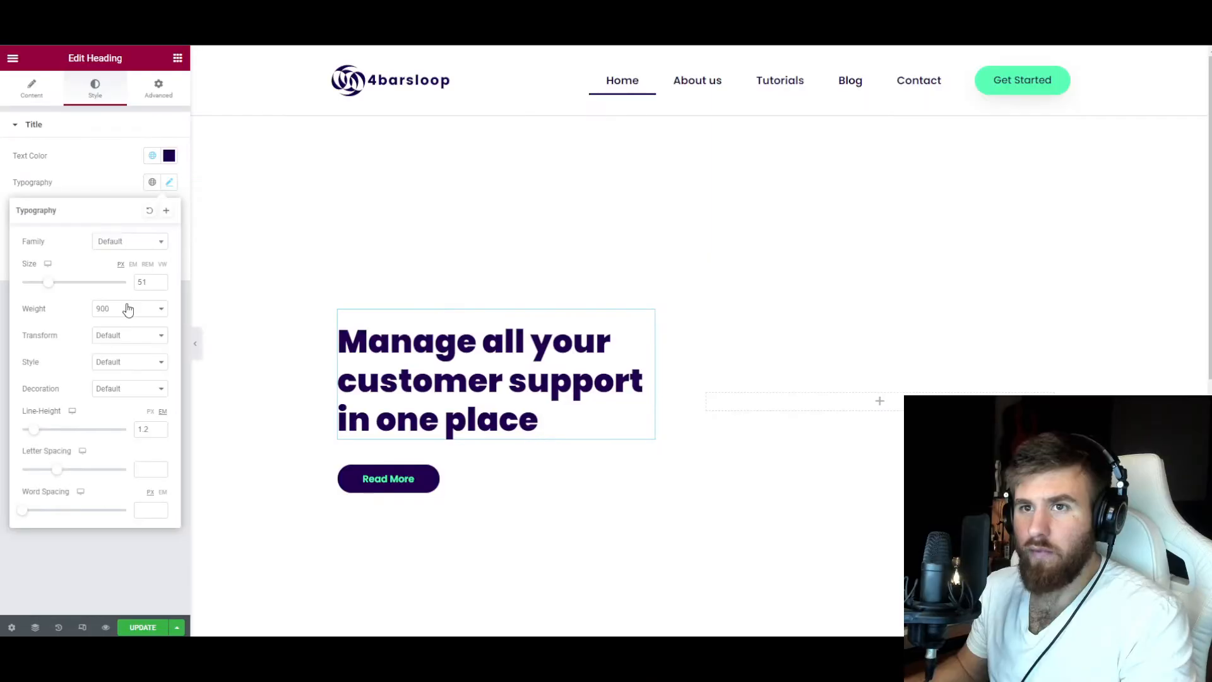
# Set the hero heading's font weight to 800 and its line height to 1.4 em.
pyautogui.click(126, 309)
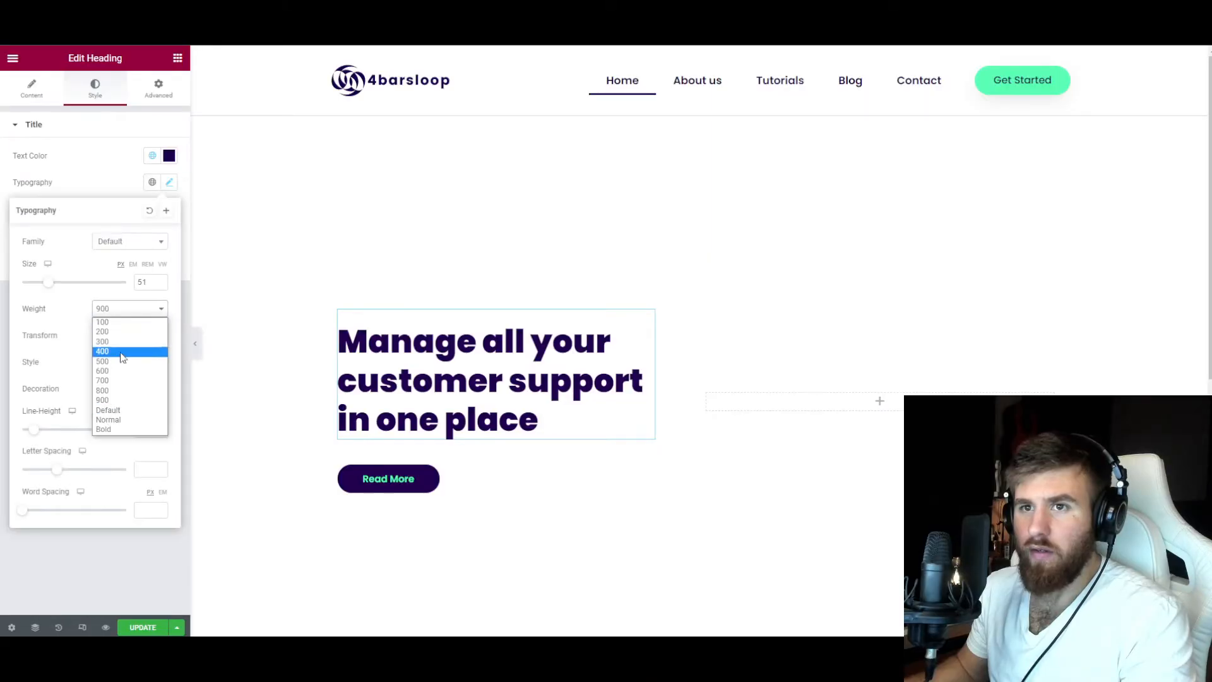
pyautogui.click(120, 392)
pyautogui.click(95, 180)
pyautogui.click(168, 184)
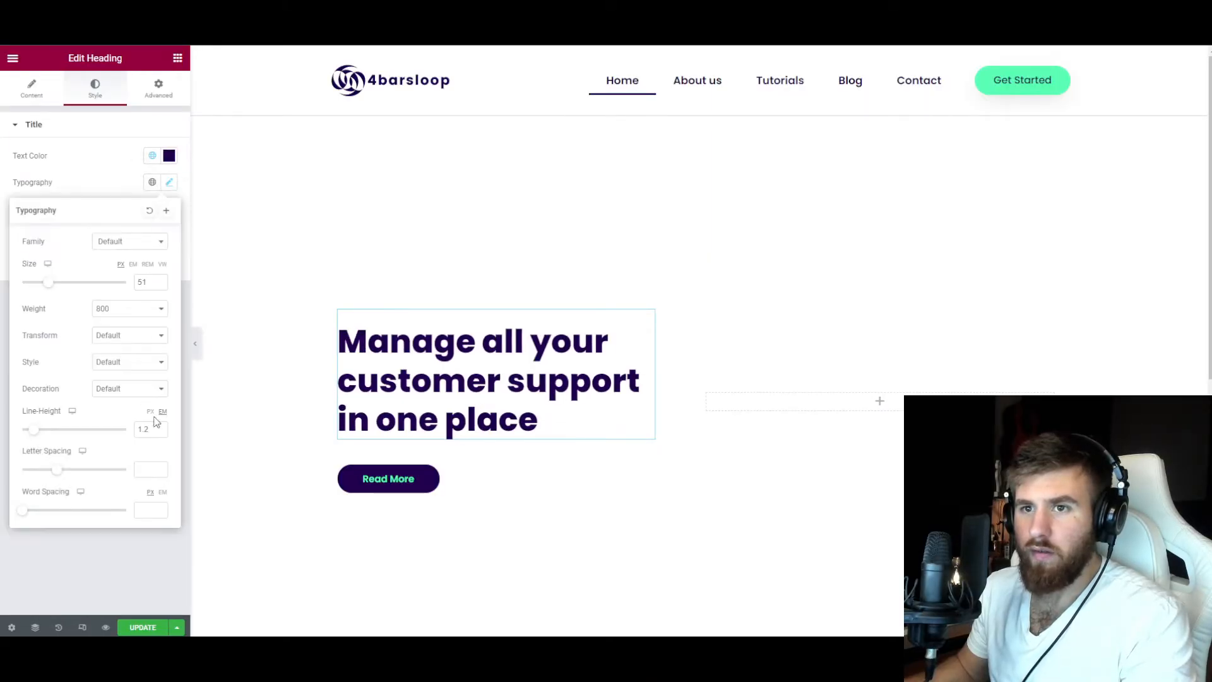
pyautogui.click(143, 429)
pyautogui.write('1')
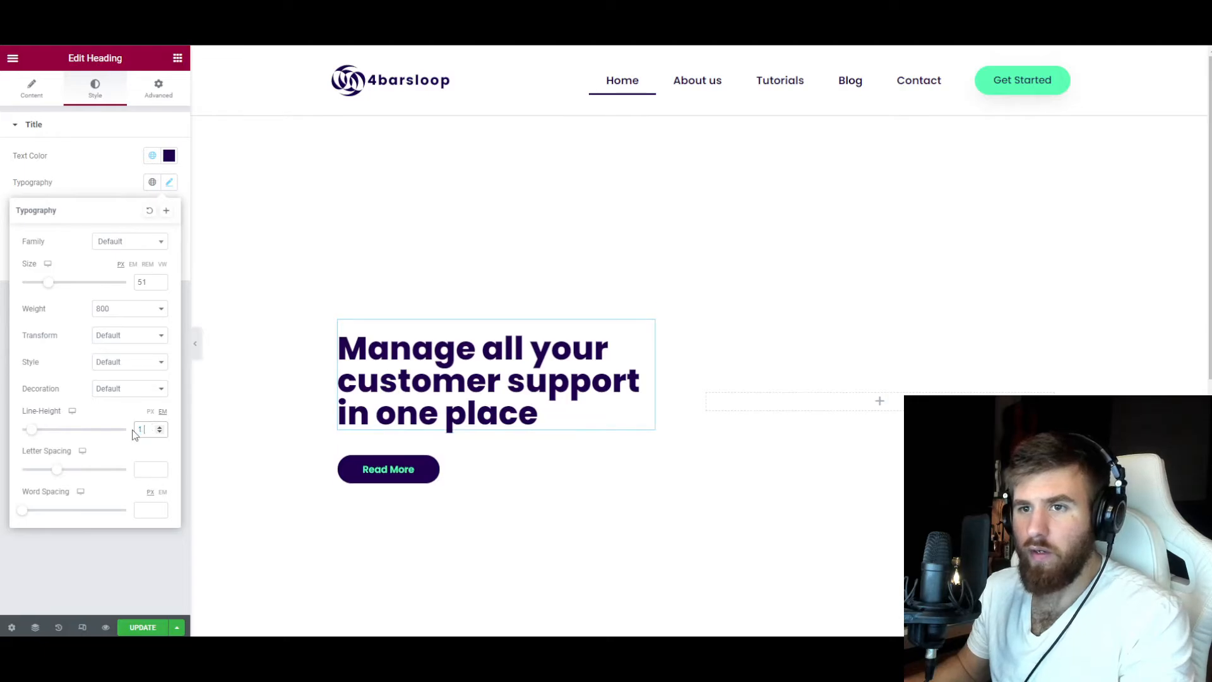
pyautogui.write('.4')
pyautogui.click(93, 188)
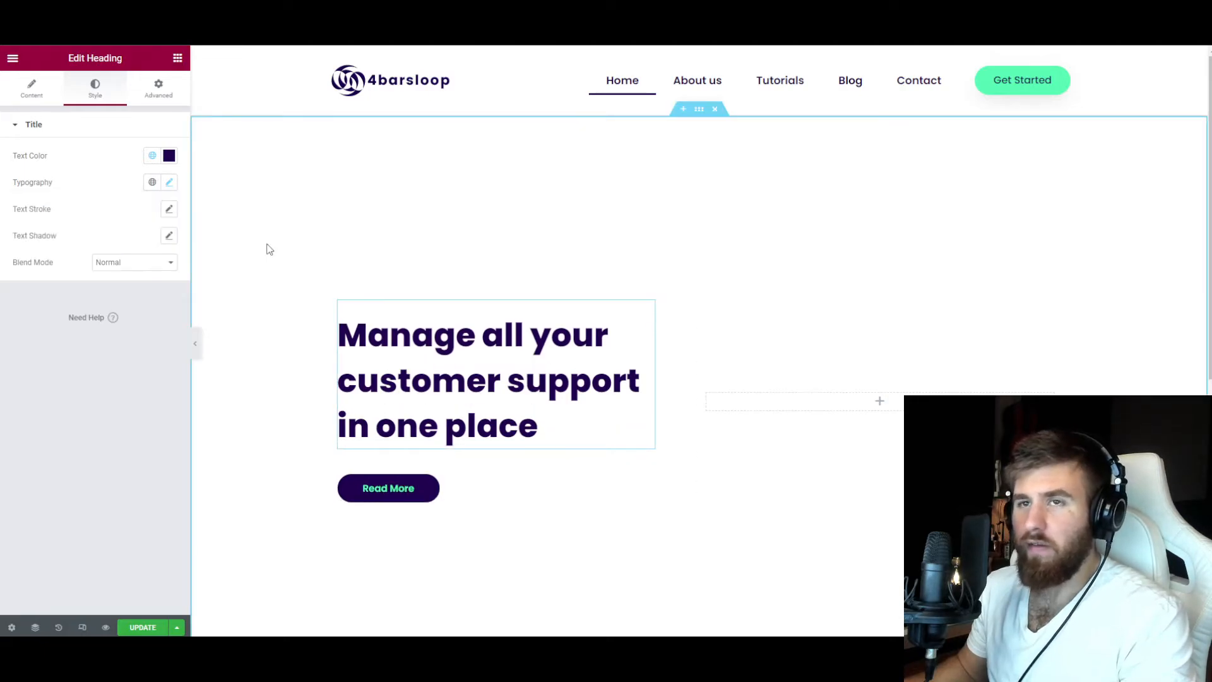
# Add an Image widget to the empty column beside the hero heading, using the illustration of people around a table with an atom board.
pyautogui.click(34, 96)
pyautogui.moveTo(48, 185); pyautogui.dragTo(15, 169)
pyautogui.click(178, 59)
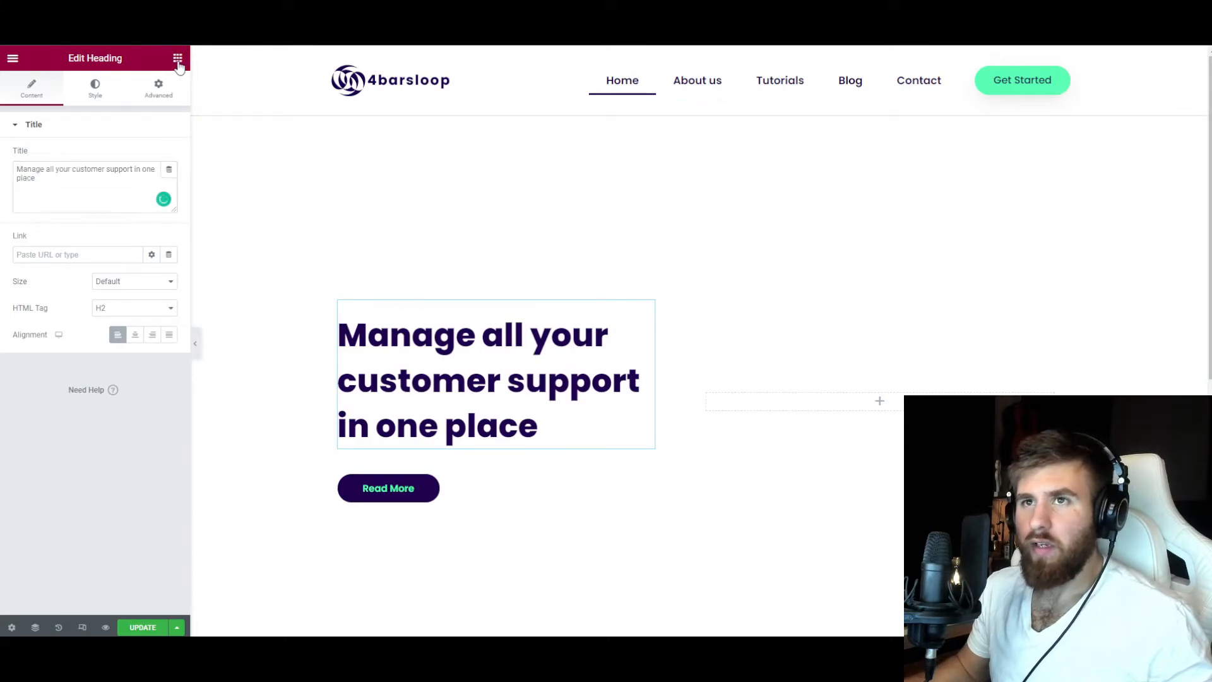
pyautogui.moveTo(74, 264); pyautogui.dragTo(896, 404)
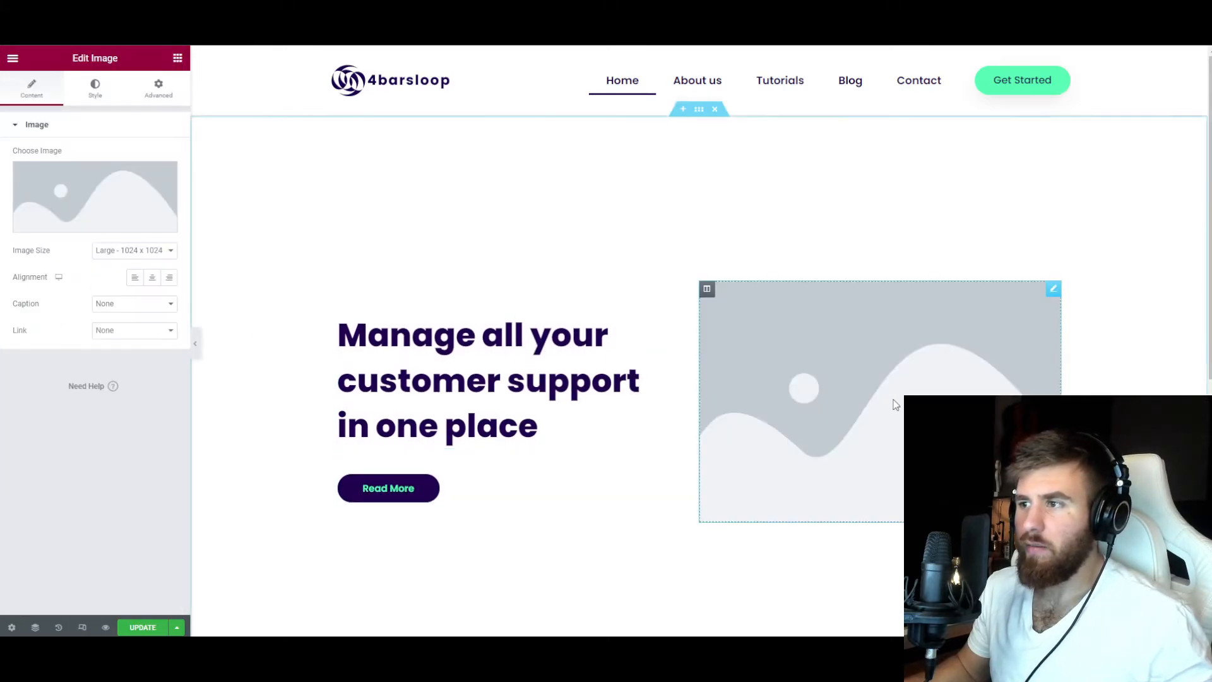
pyautogui.click(88, 225)
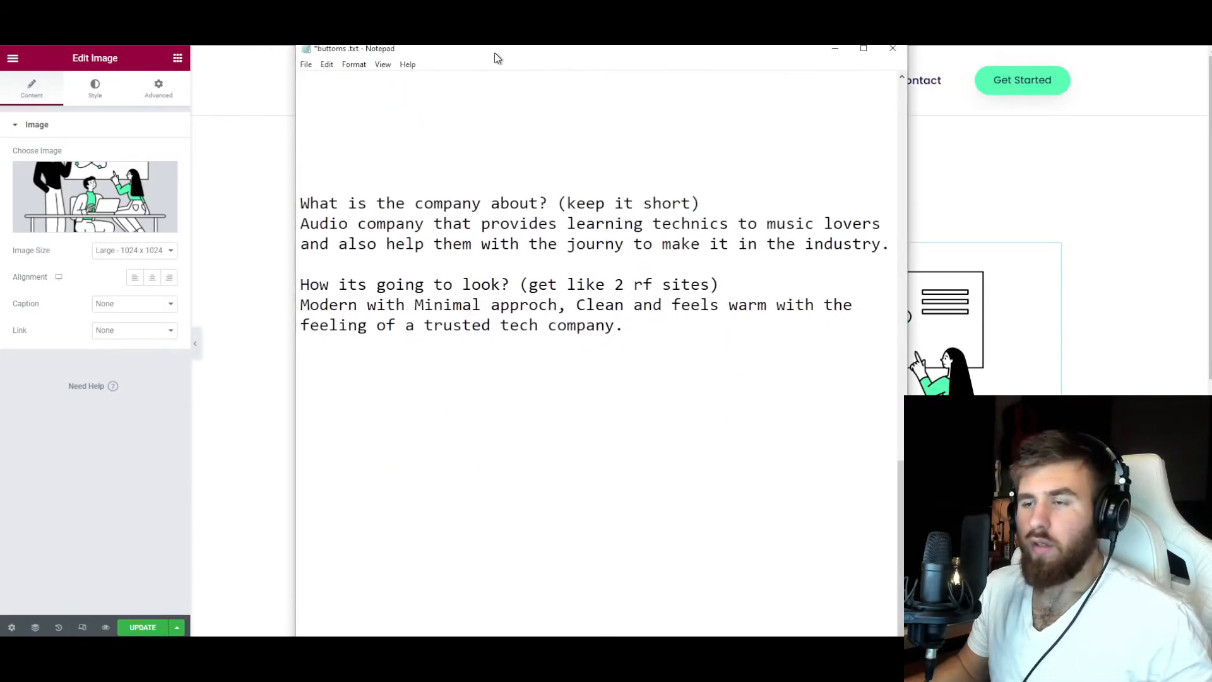
# Switch to the text notes with the company brief and review the description of what the company is about.
pyautogui.moveTo(495, 58); pyautogui.dragTo(584, 43)
pyautogui.moveTo(387, 184); pyautogui.dragTo(655, 184)
pyautogui.click(663, 184)
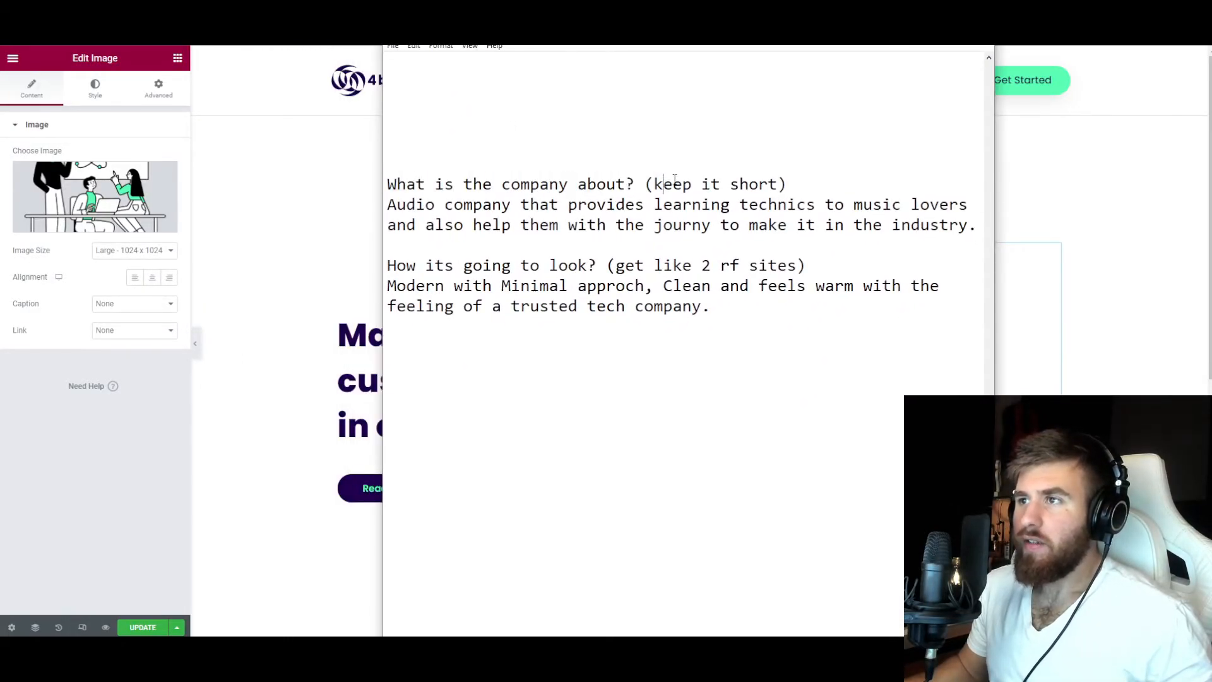
# Review the brief's notes on what the audio company offers and on how the website is going to look.
pyautogui.moveTo(406, 205); pyautogui.dragTo(940, 205)
pyautogui.moveTo(416, 225); pyautogui.dragTo(895, 226)
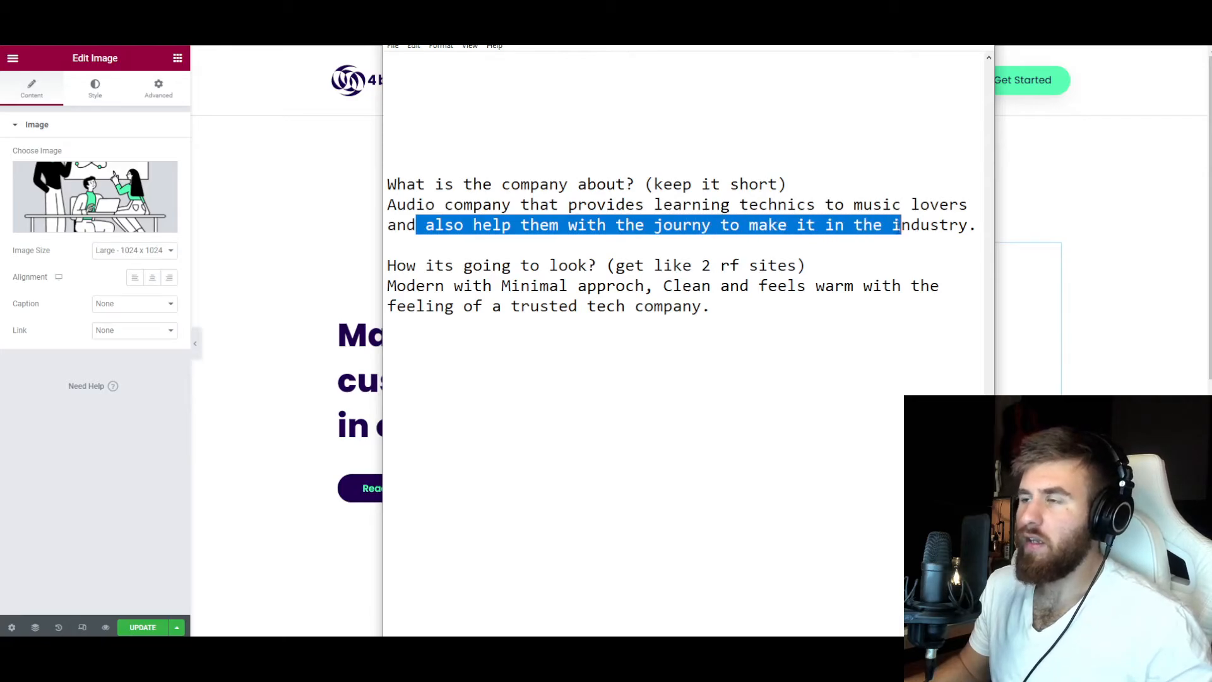
pyautogui.click(890, 228)
pyautogui.moveTo(398, 265); pyautogui.dragTo(725, 267)
pyautogui.click(718, 265)
pyautogui.click(725, 266)
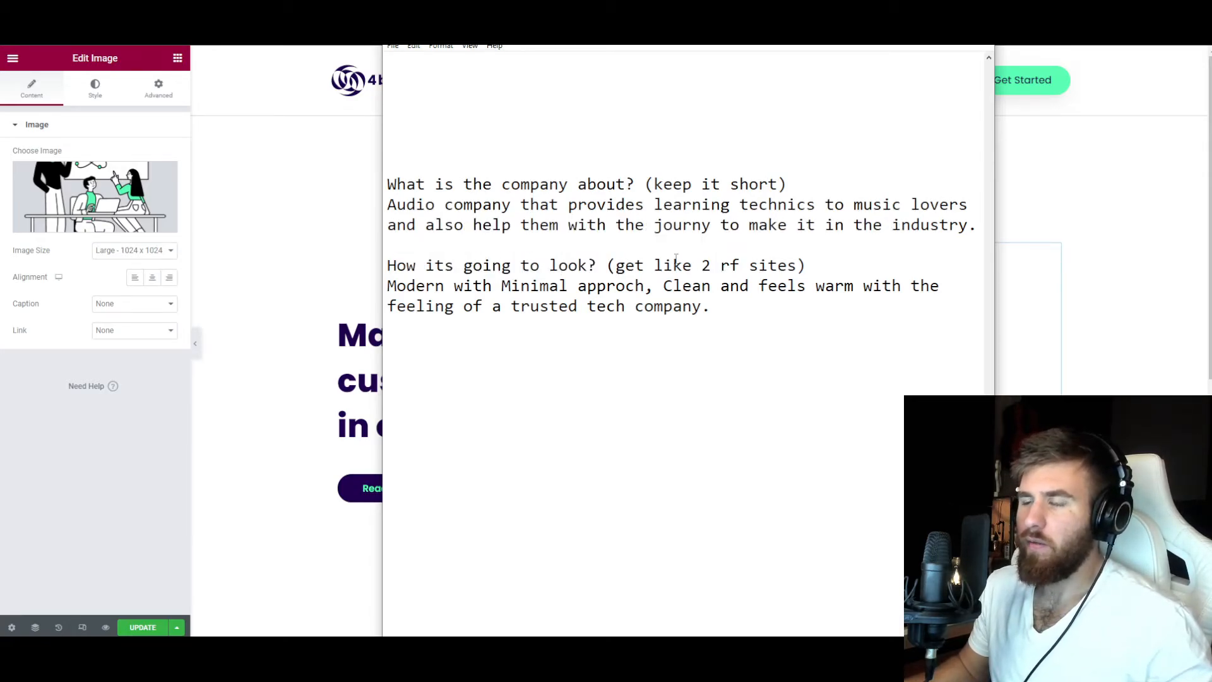
pyautogui.moveTo(397, 286); pyautogui.dragTo(901, 289)
pyautogui.moveTo(416, 307); pyautogui.dragTo(573, 308)
pyautogui.click(596, 308)
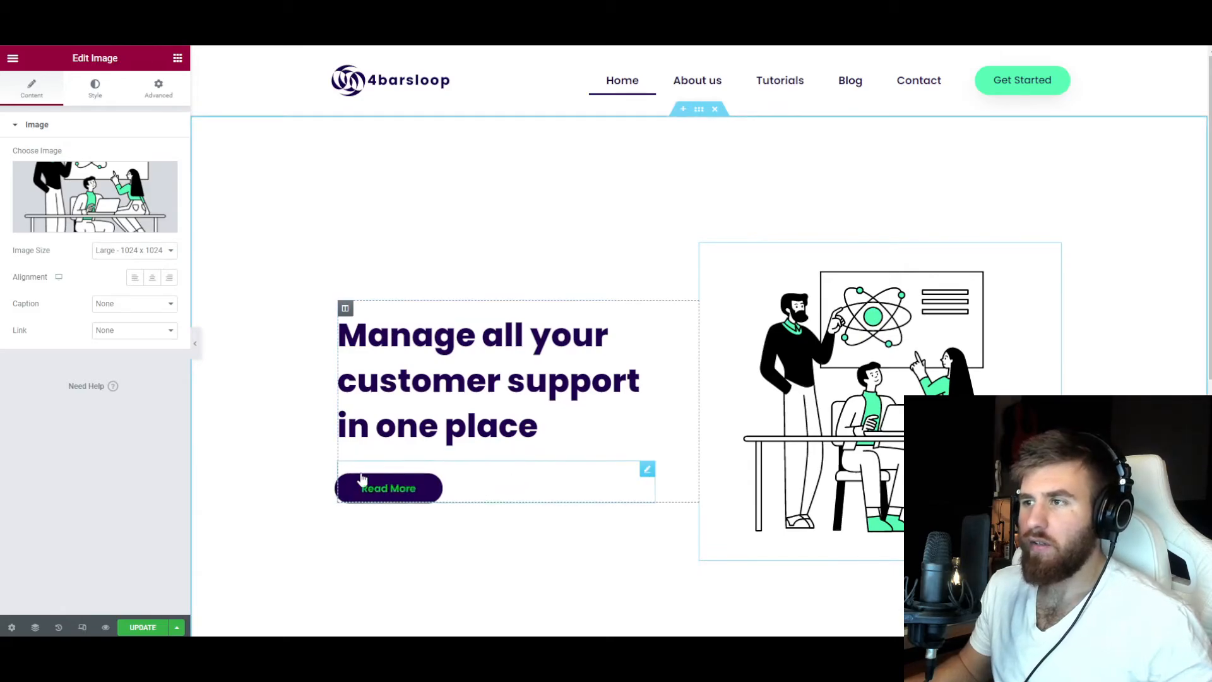
# Open the hover-state style settings of the hero section's Read More button.
pyautogui.click(646, 470)
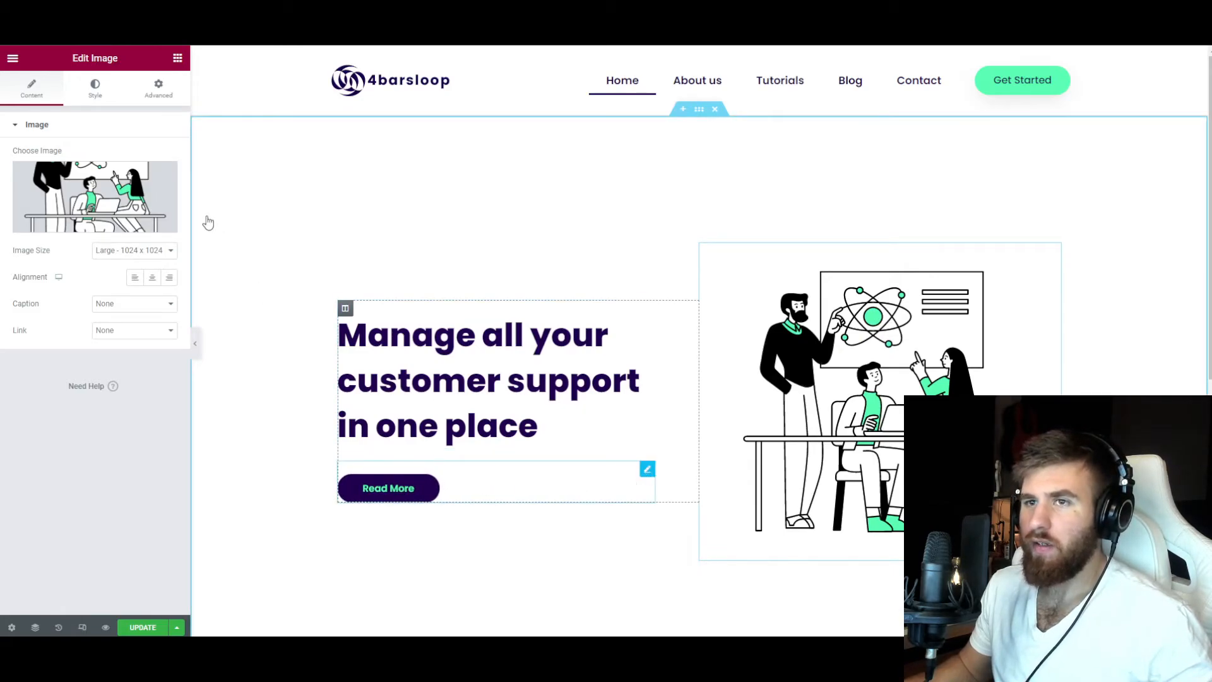
pyautogui.click(94, 88)
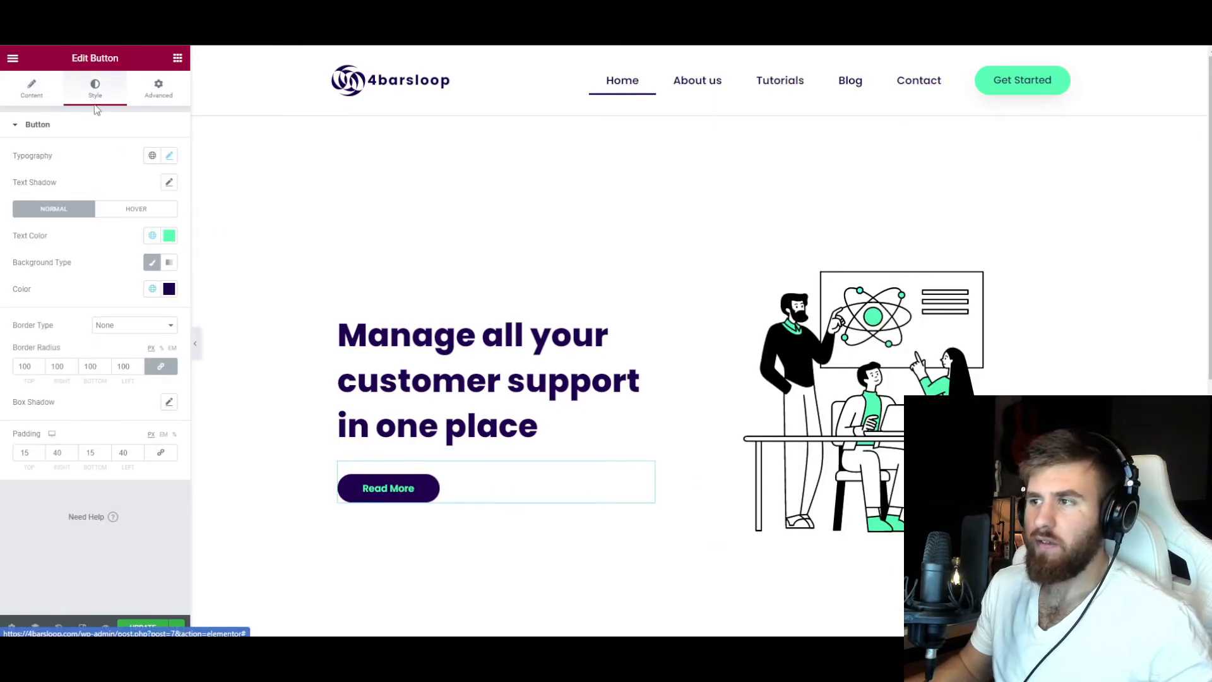
pyautogui.click(134, 209)
pyautogui.scroll(-2, 384, 320)
pyautogui.scroll(2, 384, 320)
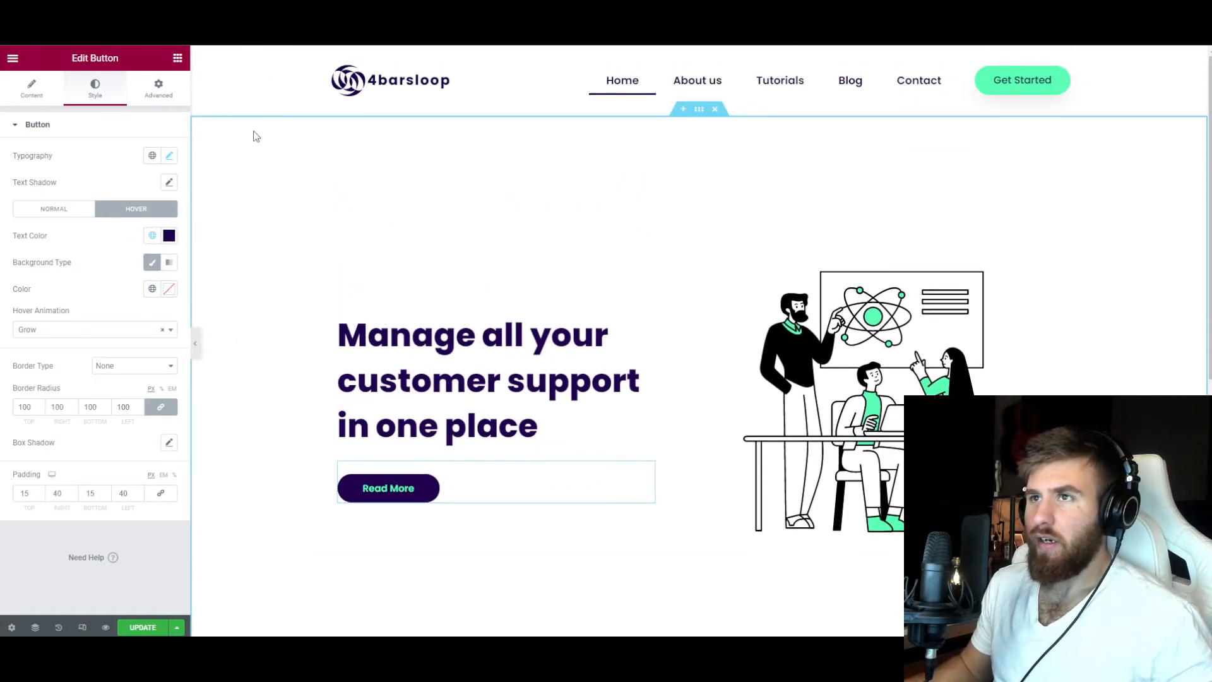
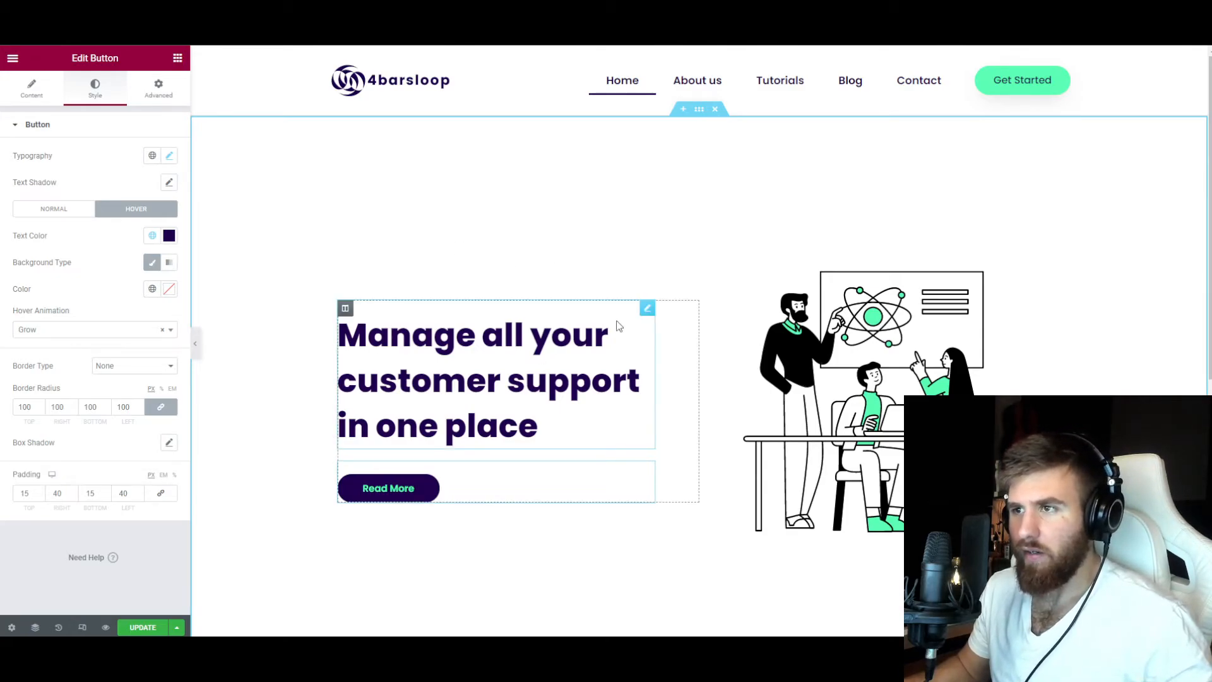
# Replace the hero heading's text with "4barsloop, Company that going to get you stuck.".
pyautogui.click(639, 319)
pyautogui.click(23, 179)
pyautogui.hotkey('ctrl', 'a')
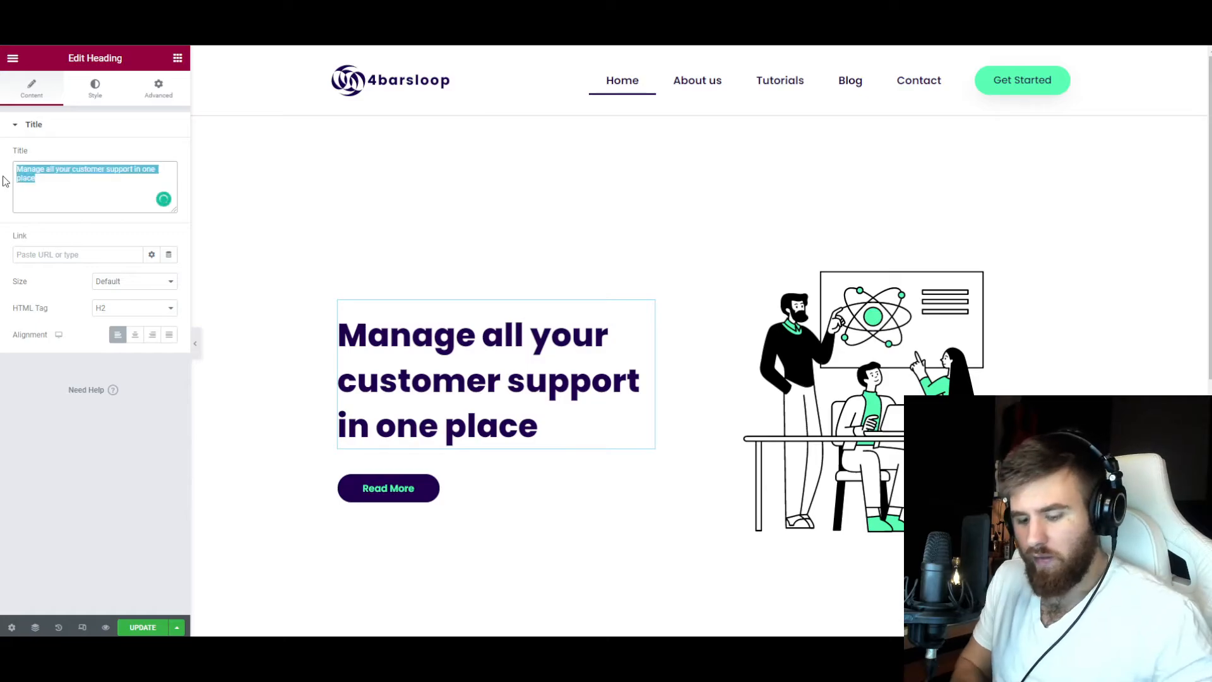
pyautogui.write('4barslopp')
pyautogui.write(', Company that going ')
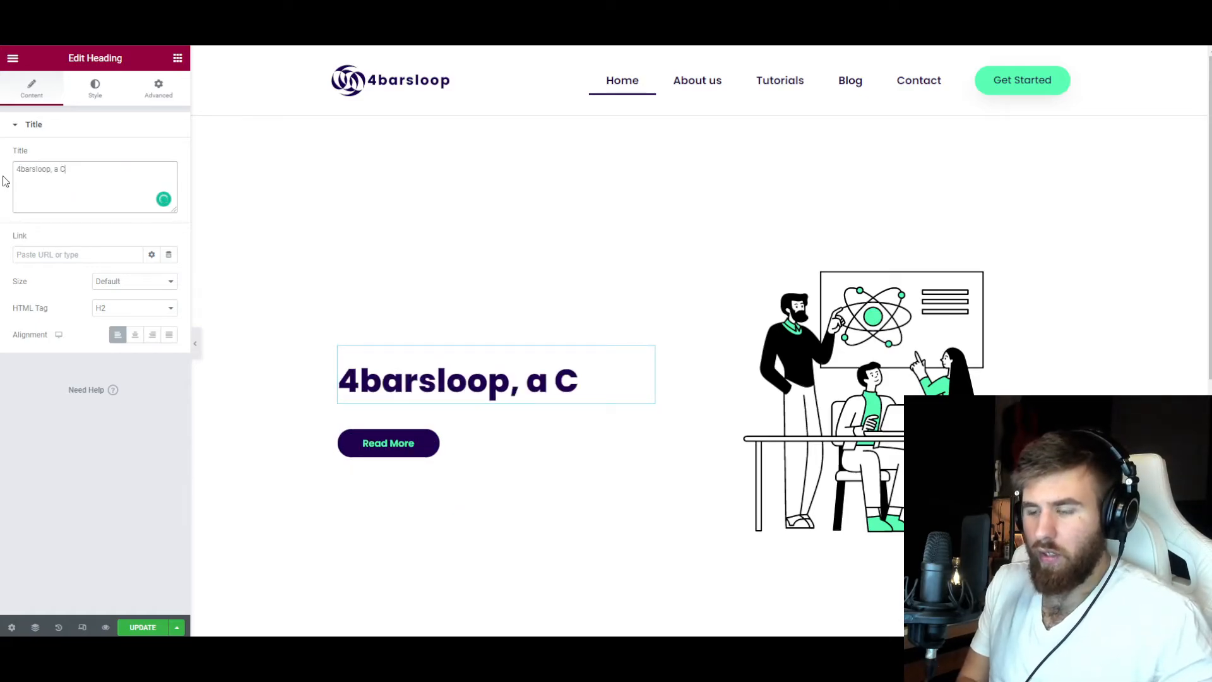
pyautogui.write('to get you st')
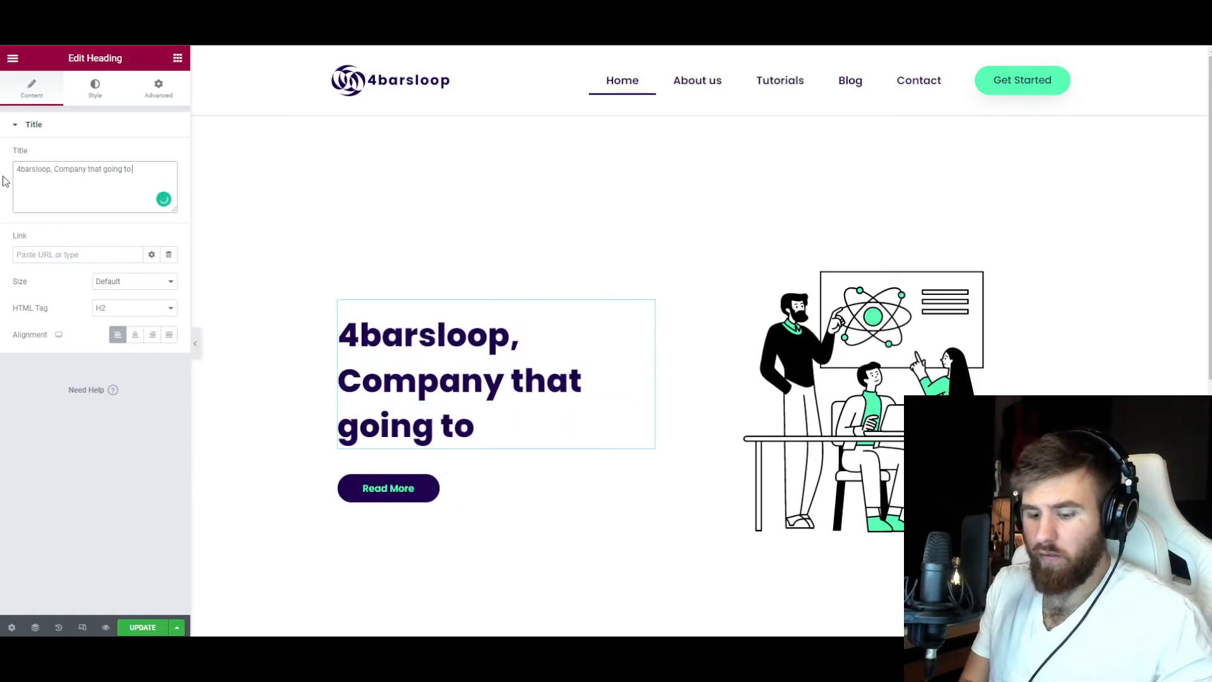
pyautogui.write('uck.')
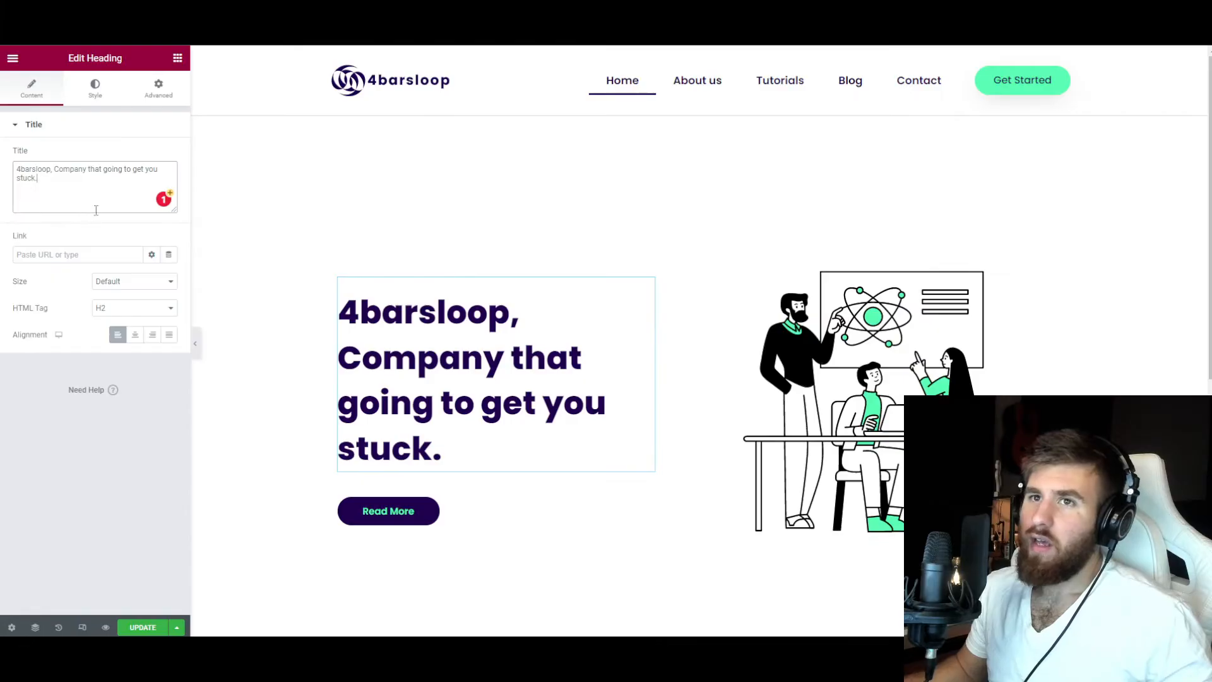
# Reword the hero heading to read "4barsloop, We understand how it feels to be stuck.".
pyautogui.moveTo(19, 178); pyautogui.dragTo(56, 170)
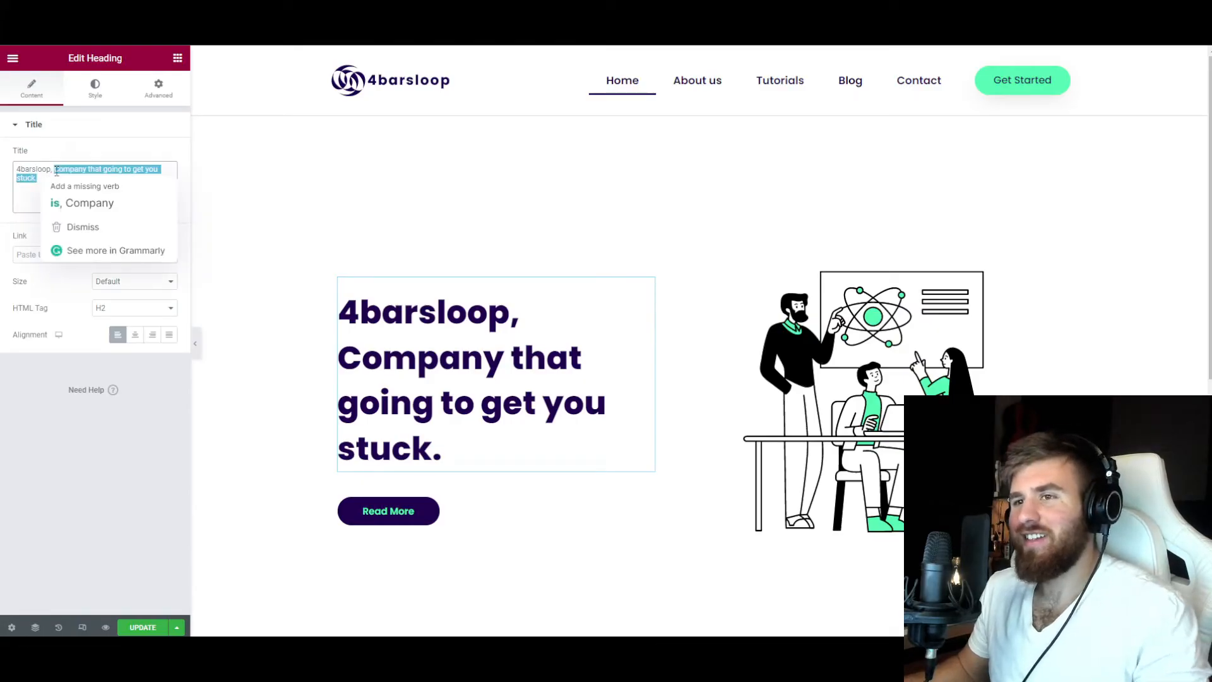
pyautogui.press('BackSpace')
pyautogui.press('BackSpace')
pyautogui.press('BackSpace')
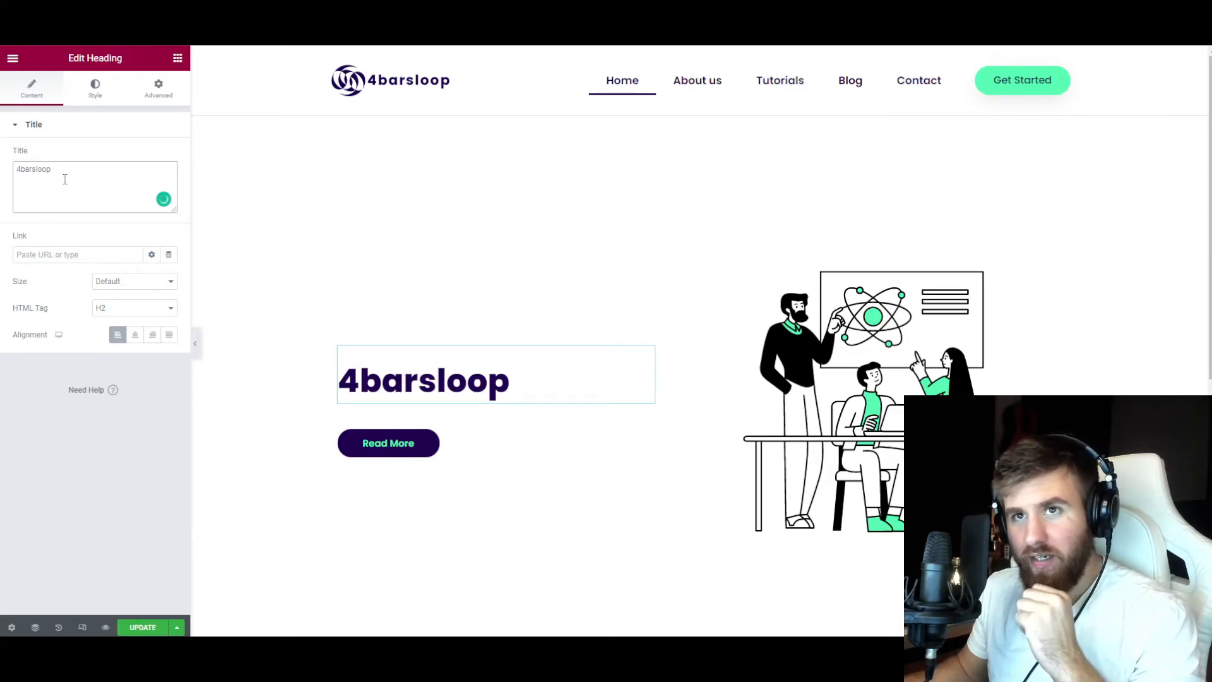
pyautogui.write(', We Like t')
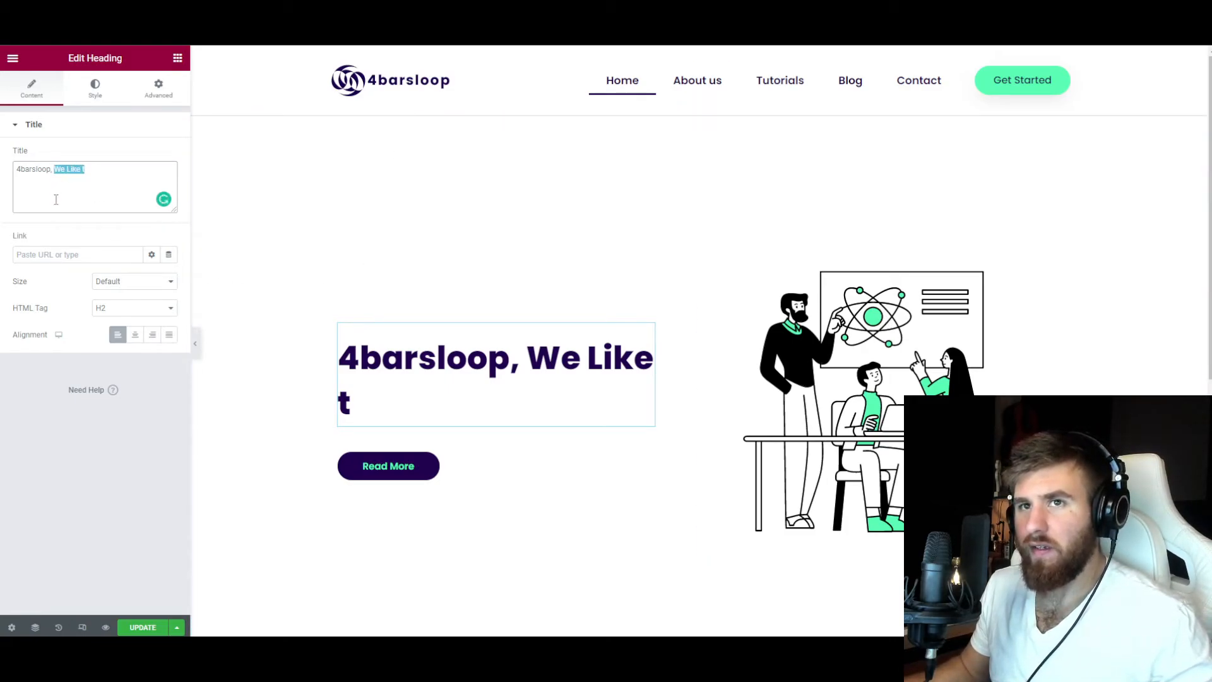
pyautogui.press('BackSpace')
pyautogui.write('We under')
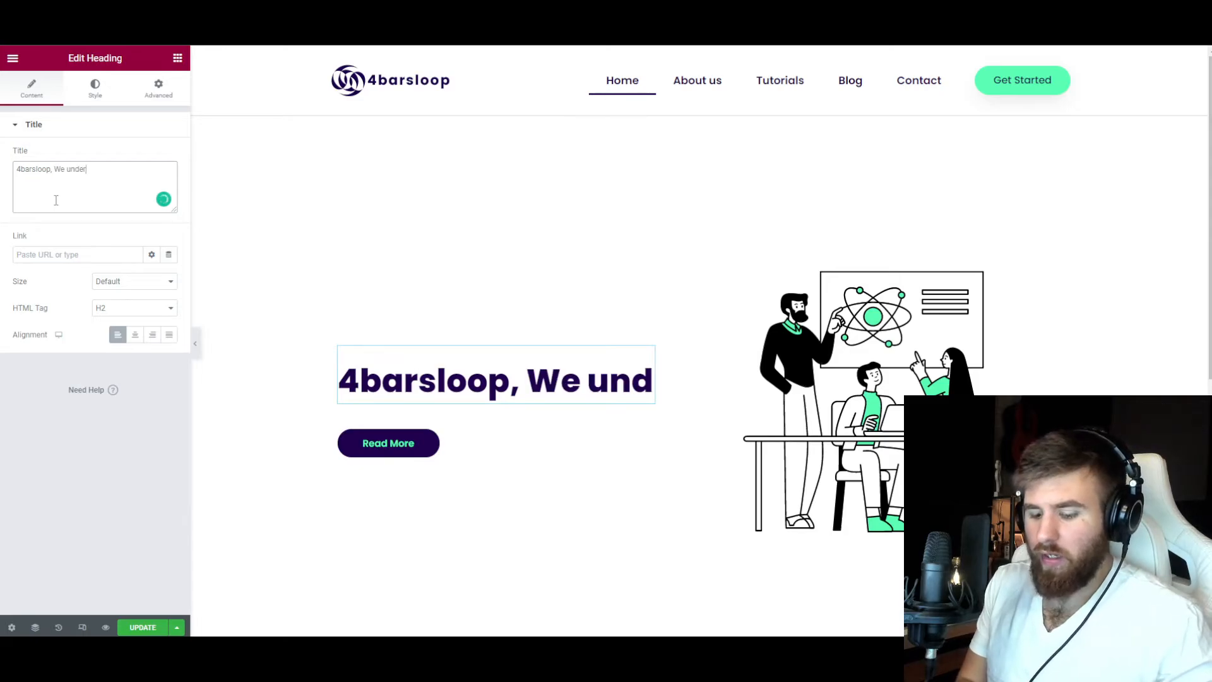
pyautogui.write('stand how it feels to be st')
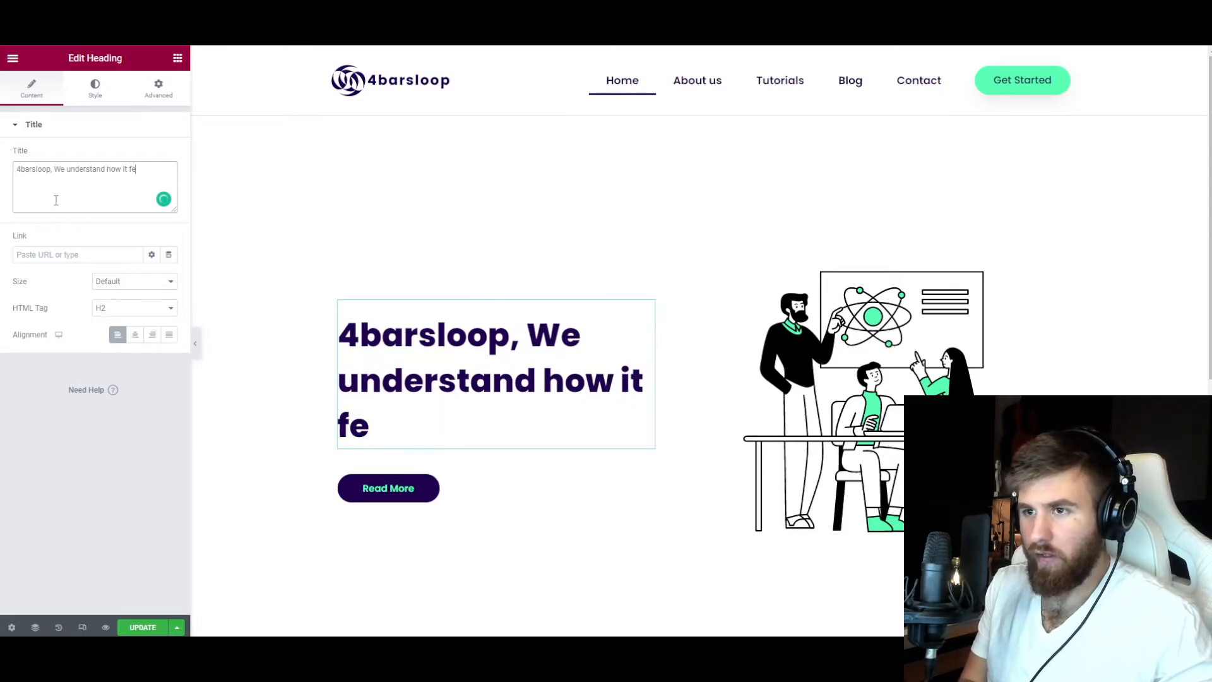
pyautogui.write('uck')
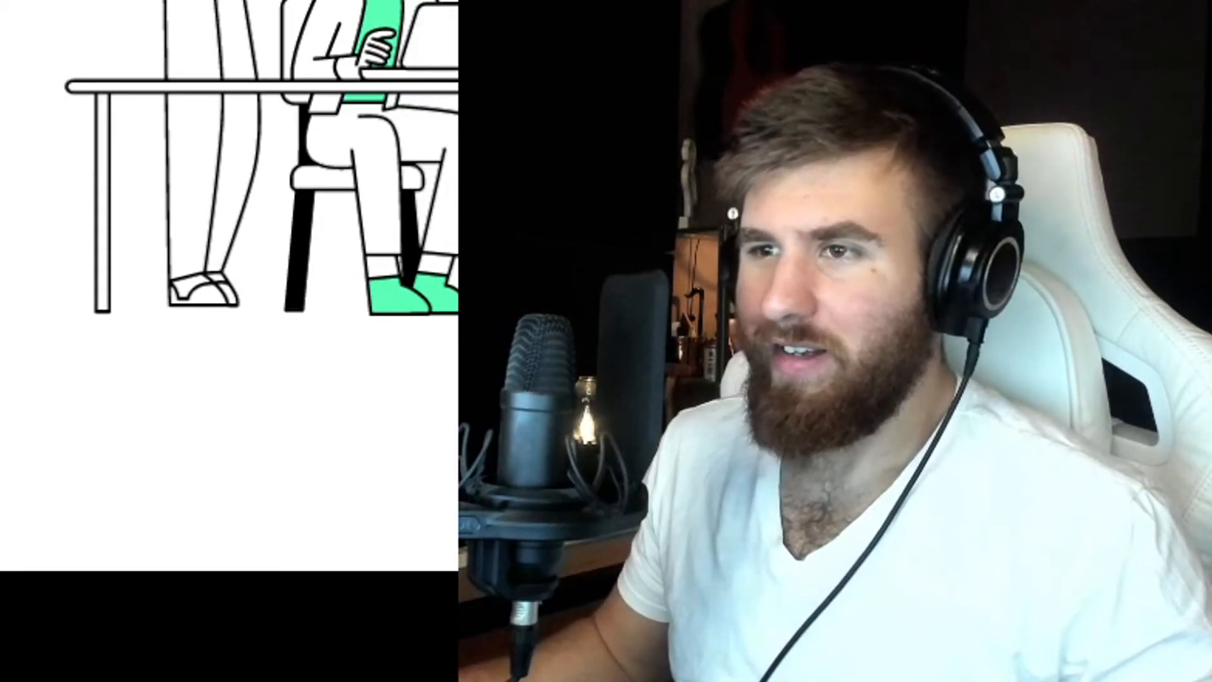
pyautogui.write('.')
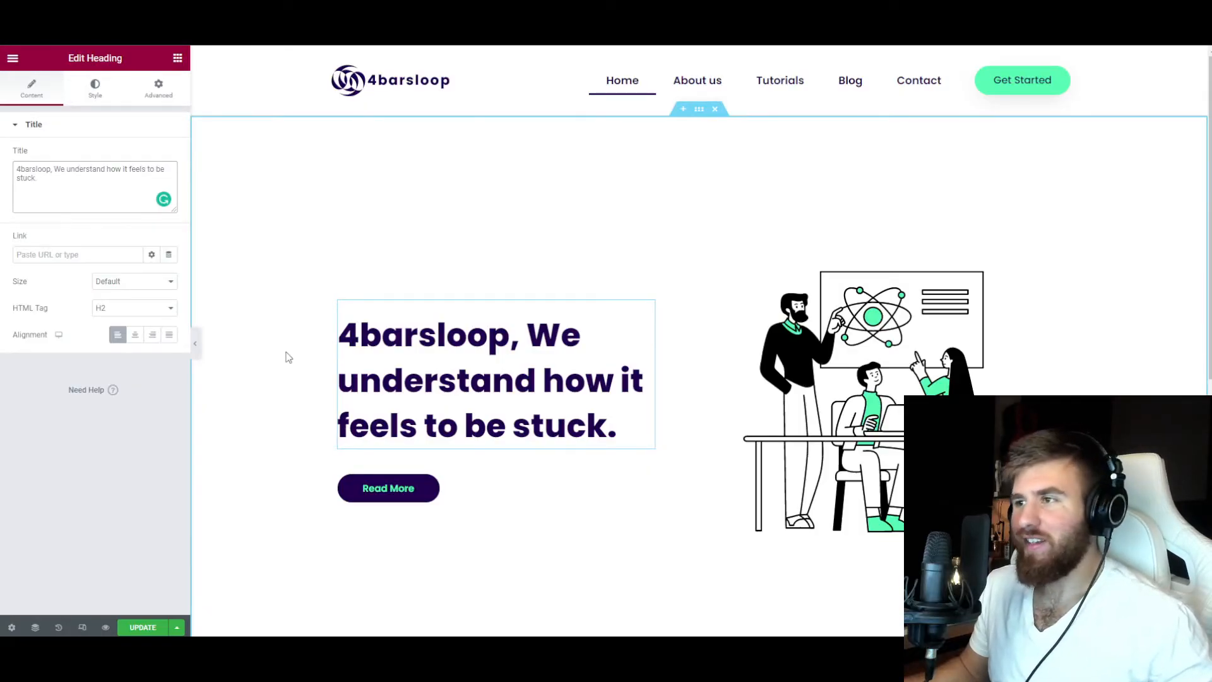
pyautogui.scroll(-3, 285, 355)
pyautogui.scroll(3, 284, 354)
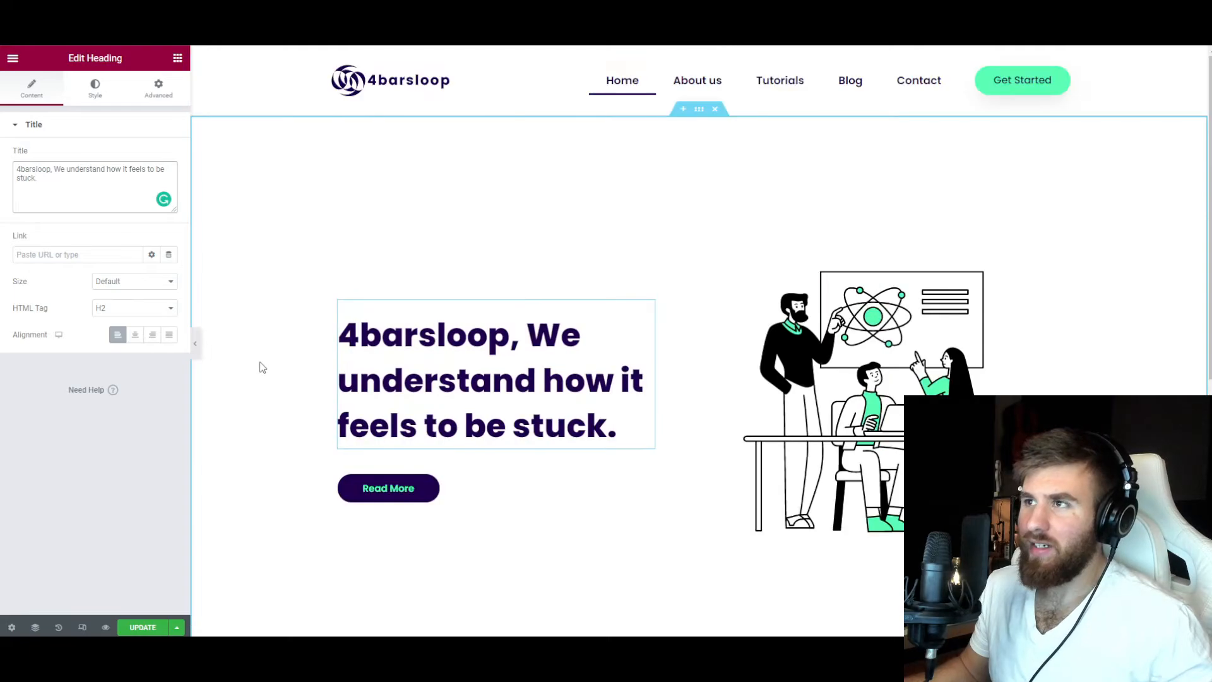
pyautogui.scroll(-3, 261, 365)
pyautogui.scroll(3, 262, 365)
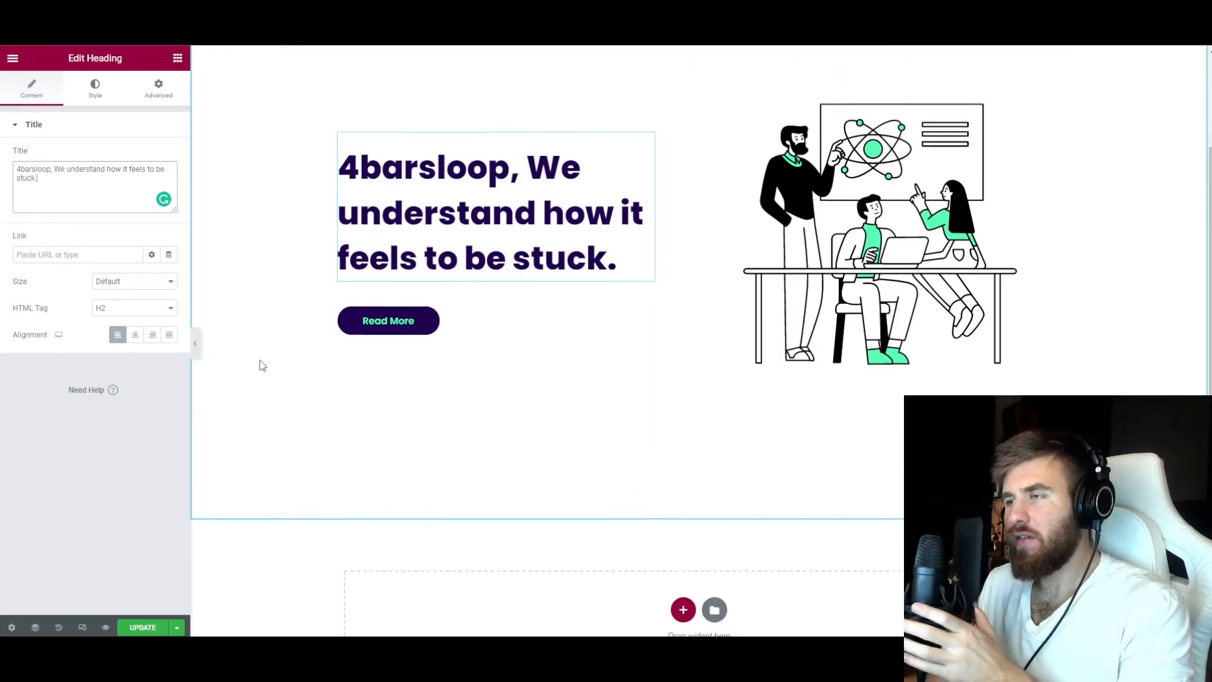
pyautogui.scroll(-3, 263, 365)
pyautogui.scroll(3, 386, 456)
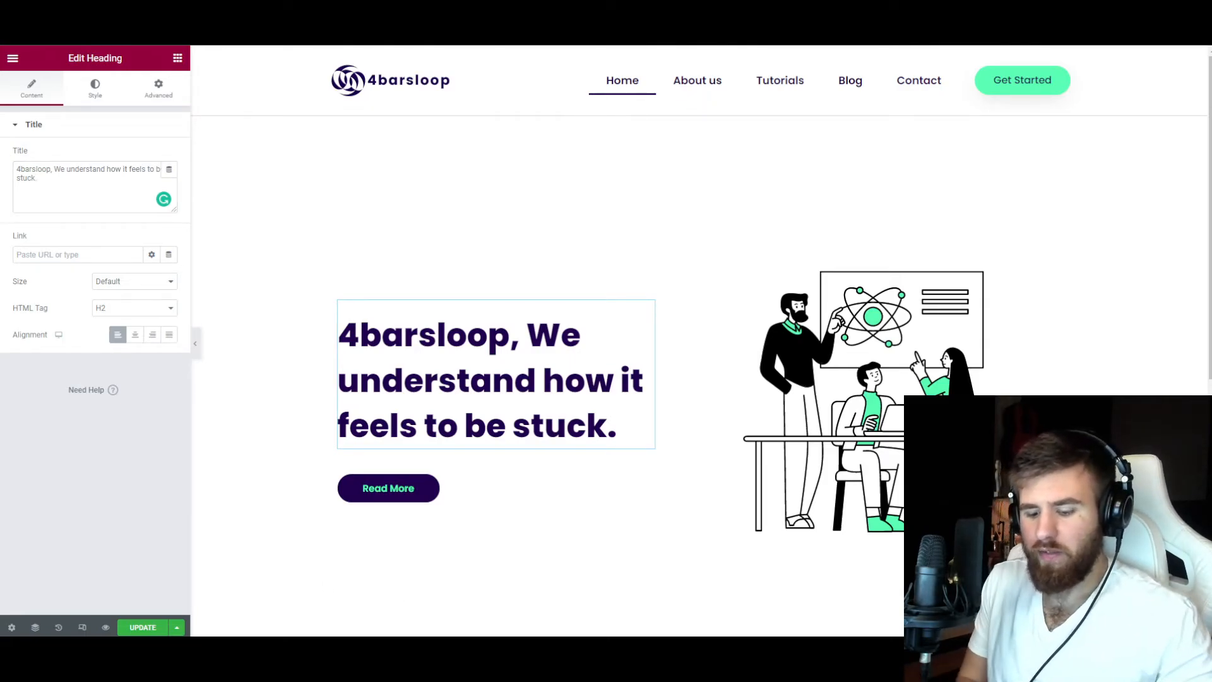
# Switch to the Notepad notes, list the page sections hero, ser and call to action below the brief, and return to the page editor.
pyautogui.moveTo(1211, 88); pyautogui.dragTo(613, 72)
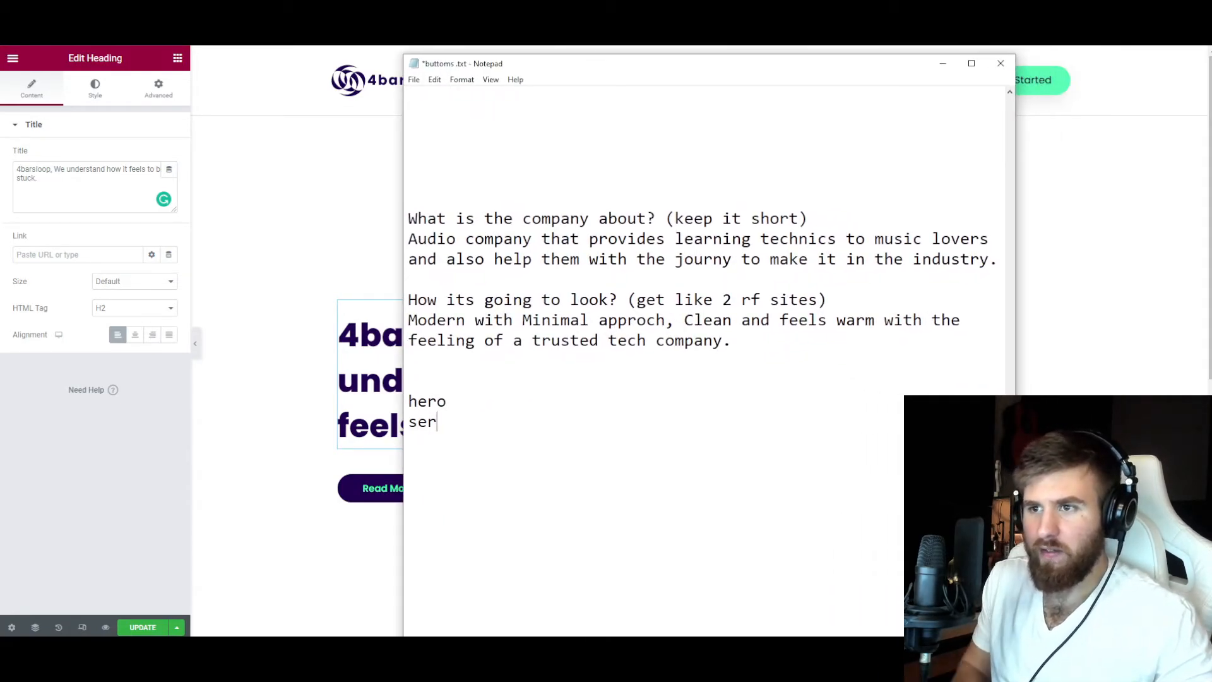
pyautogui.doubleClick(448, 429)
pyautogui.click(448, 428)
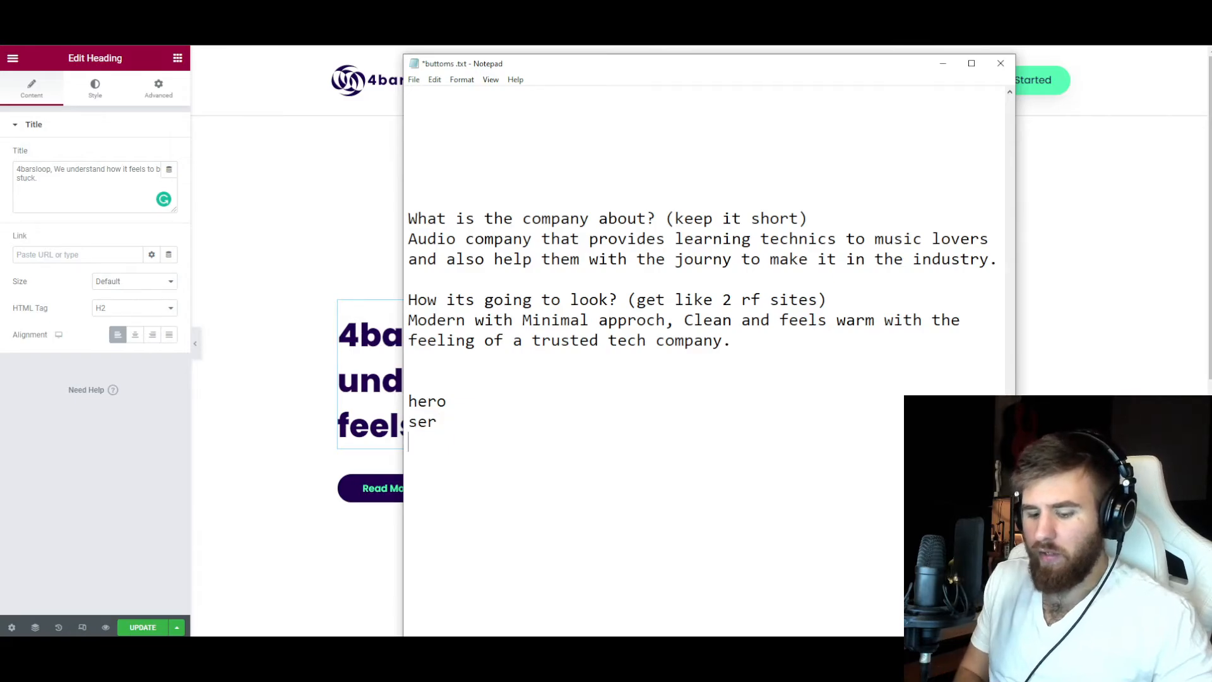
pyautogui.write('call to action')
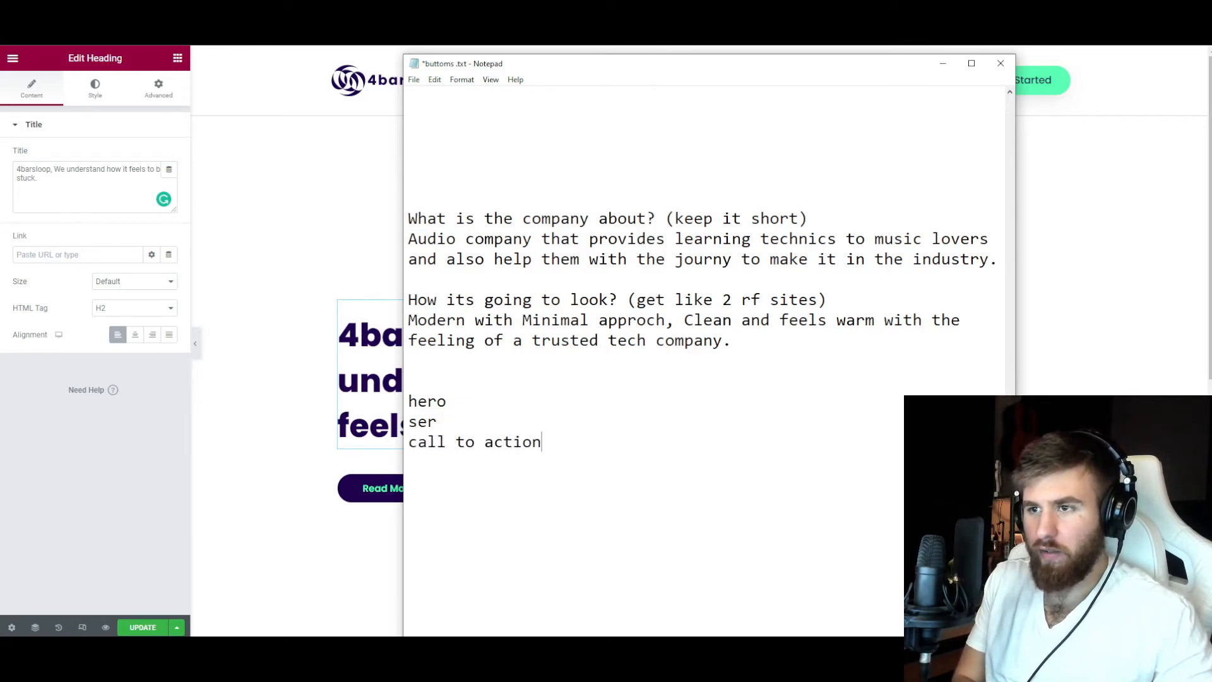
pyautogui.moveTo(560, 450); pyautogui.dragTo(409, 399)
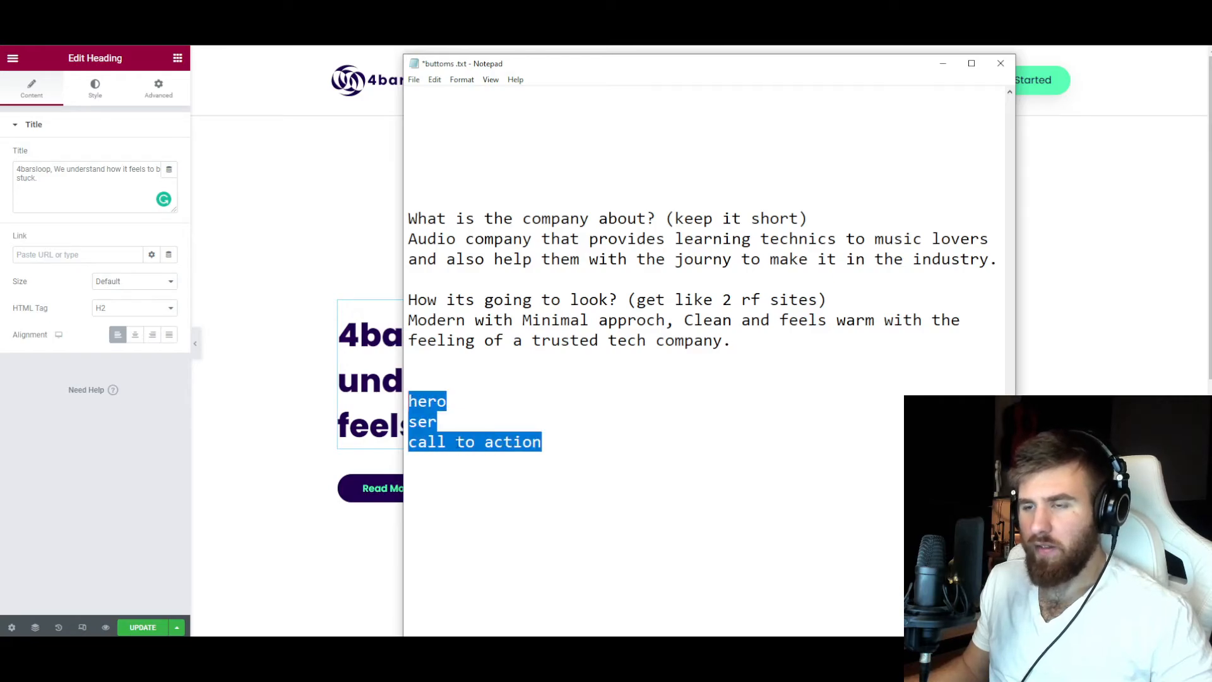
pyautogui.click(456, 442)
pyautogui.click(170, 649)
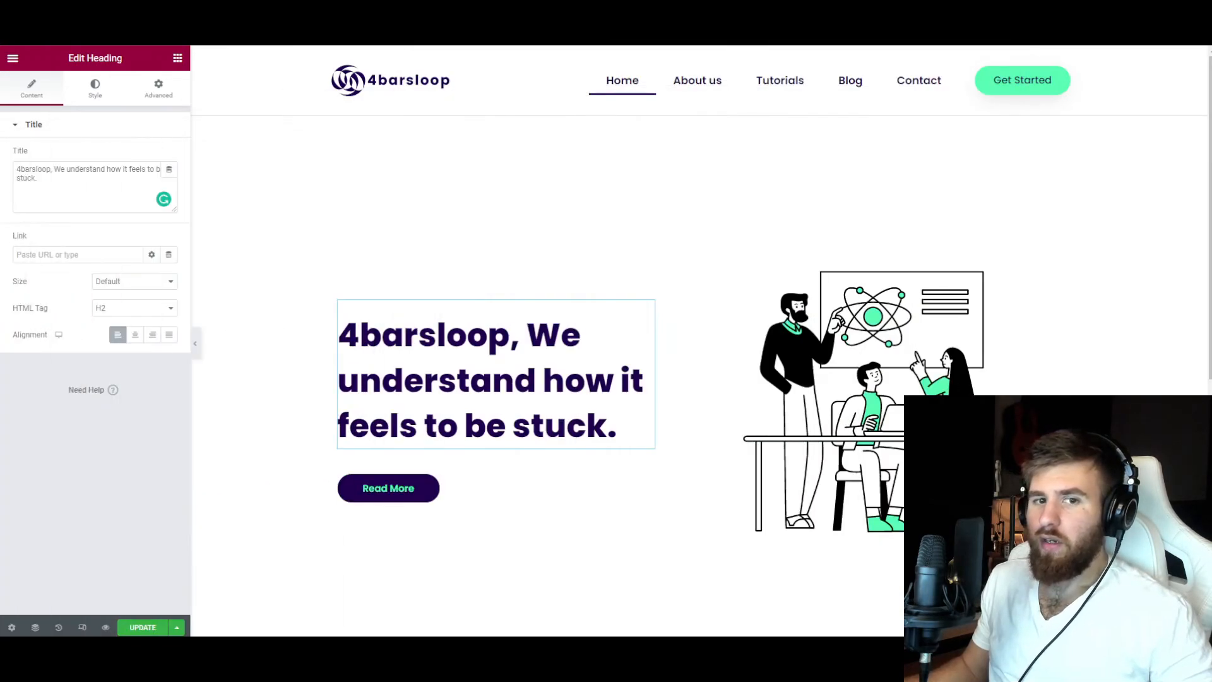
# Open the template library from the empty area below the hero section and browse the About category's blocks.
pyautogui.scroll(-6, 642, 419)
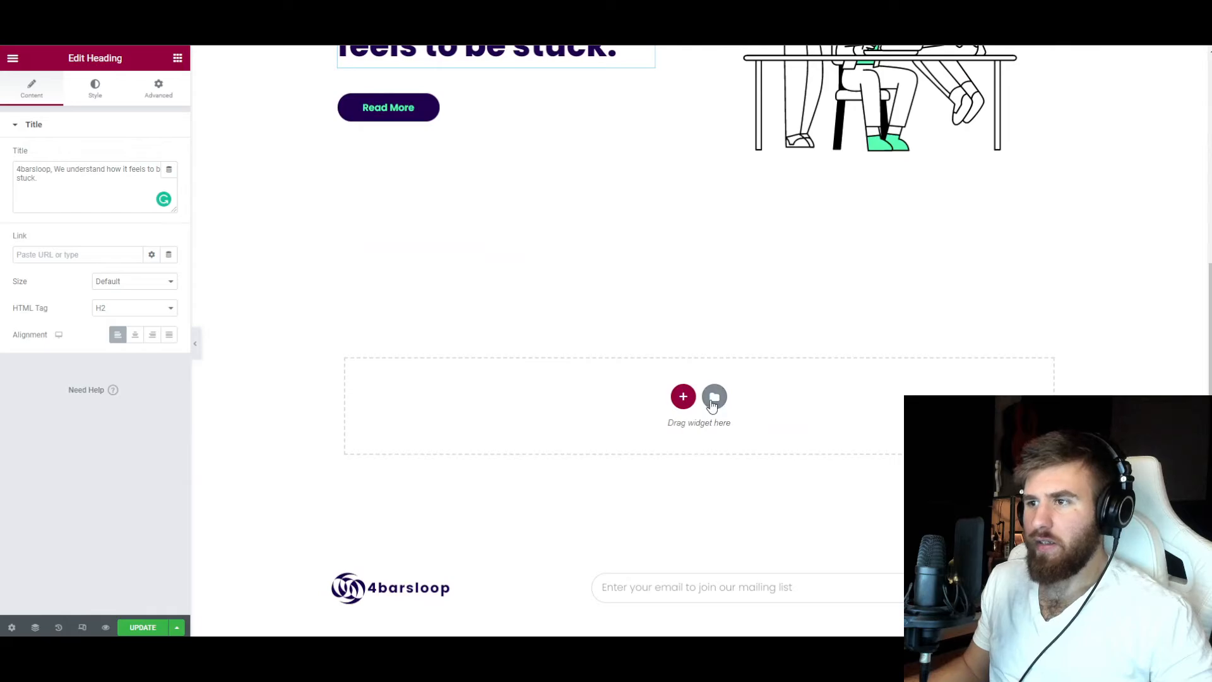
pyautogui.click(715, 398)
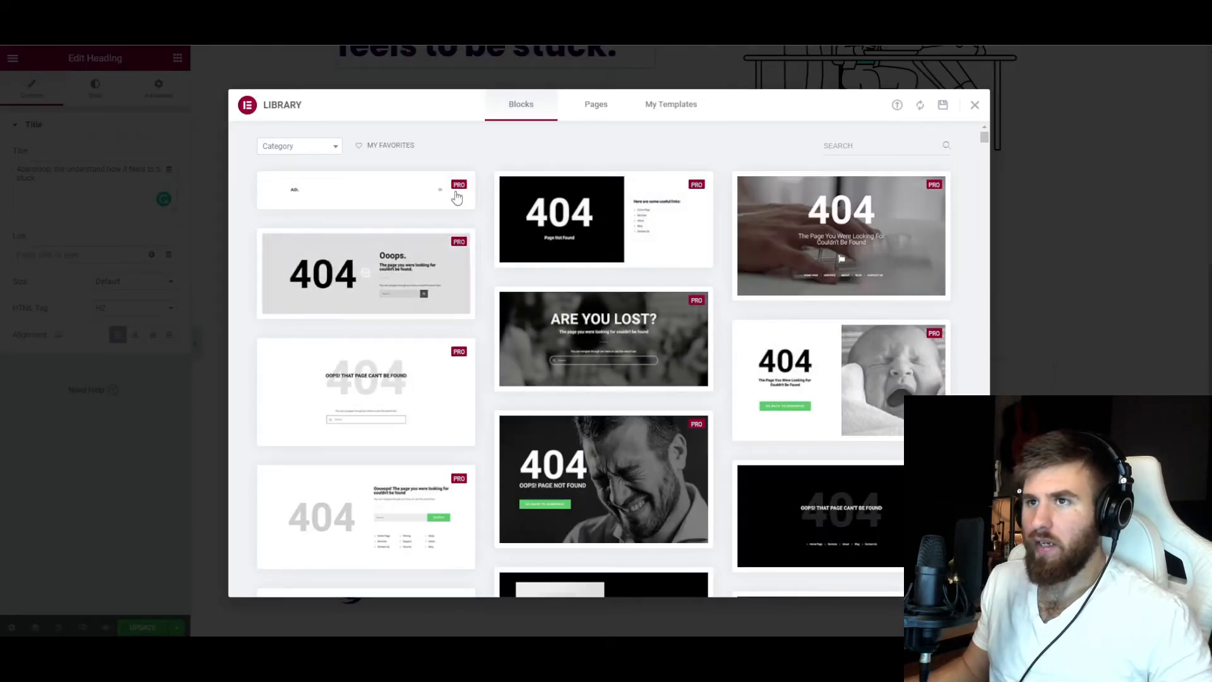
pyautogui.click(320, 147)
pyautogui.moveTo(336, 206)
pyautogui.mouseDown()
pyautogui.moveTo(336, 275)
pyautogui.moveTo(340, 208)
pyautogui.mouseUp()
pyautogui.click(301, 203)
pyautogui.scroll(-10, 301, 211)
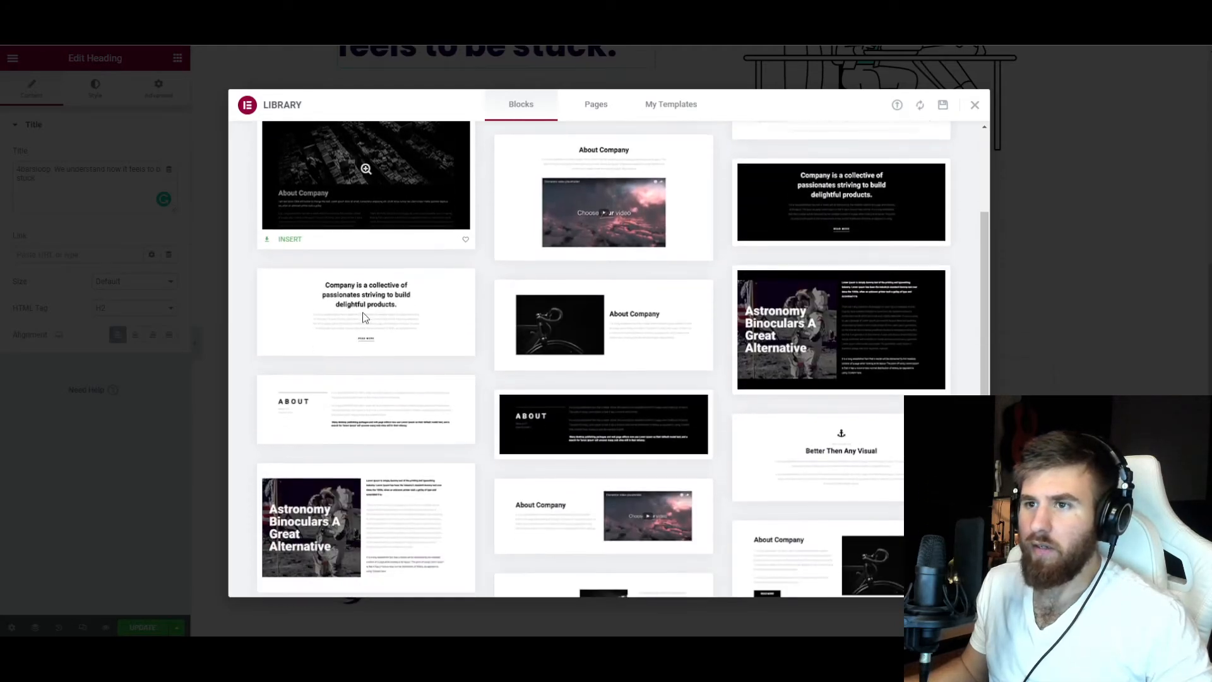
pyautogui.scroll(-3, 417, 390)
pyautogui.scroll(15, 419, 393)
# Browse the library's Features blocks, preview the light Strategy planning block, and close the library without inserting it.
pyautogui.click(300, 146)
pyautogui.moveTo(339, 207); pyautogui.dragTo(333, 247)
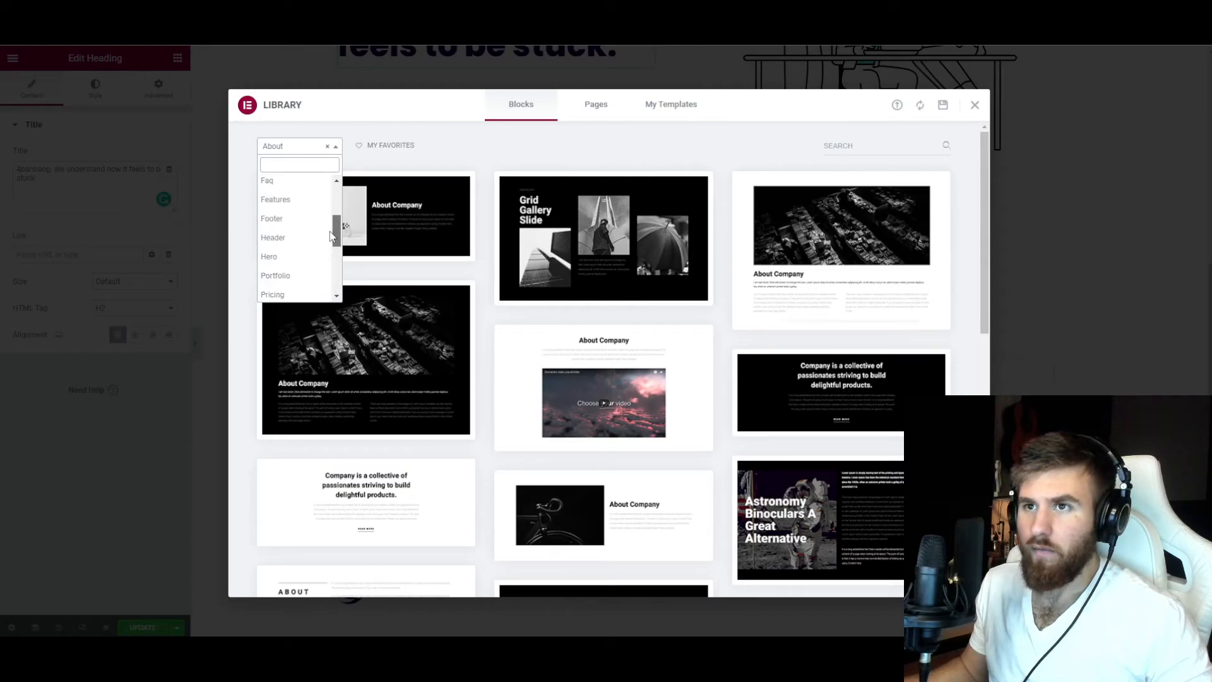
pyautogui.click(297, 215)
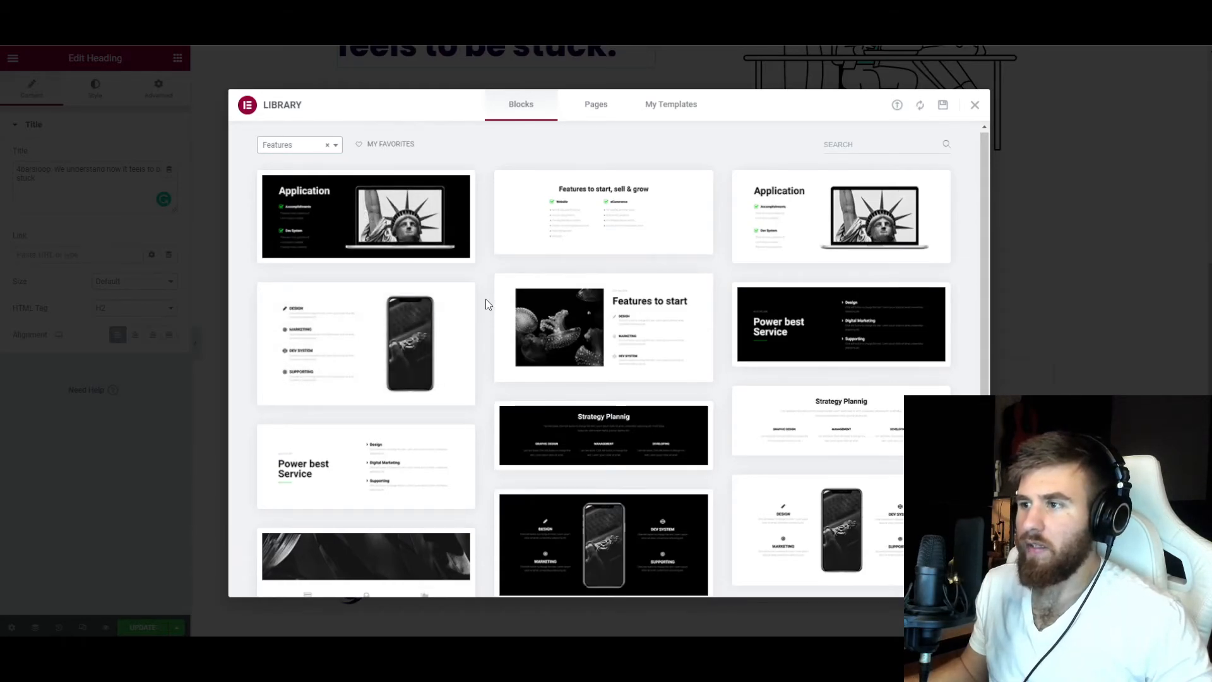
pyautogui.scroll(-3, 486, 298)
pyautogui.scroll(3, 483, 333)
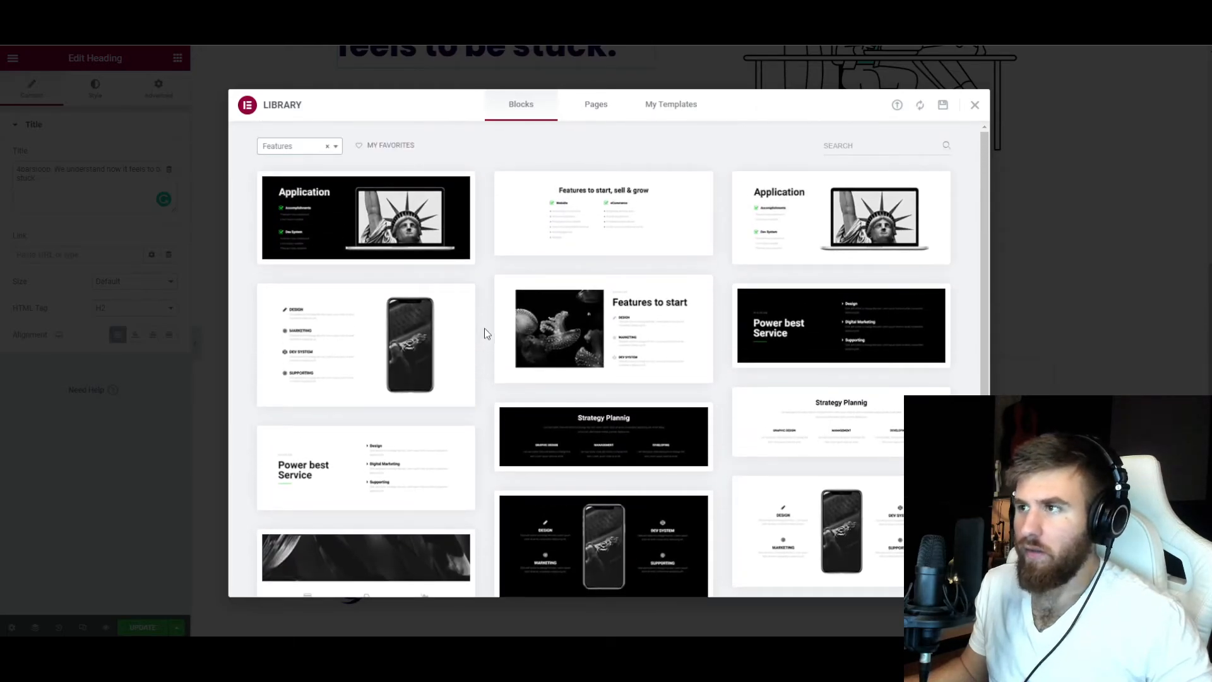
pyautogui.scroll(-1, 486, 328)
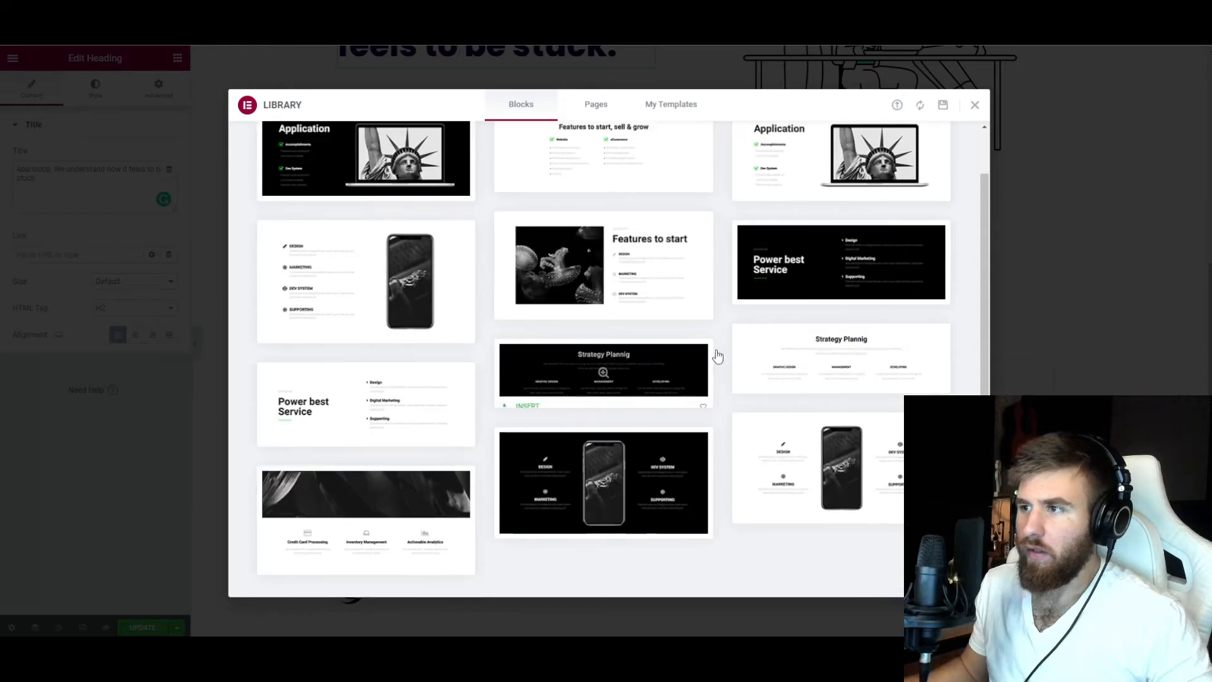
pyautogui.click(837, 363)
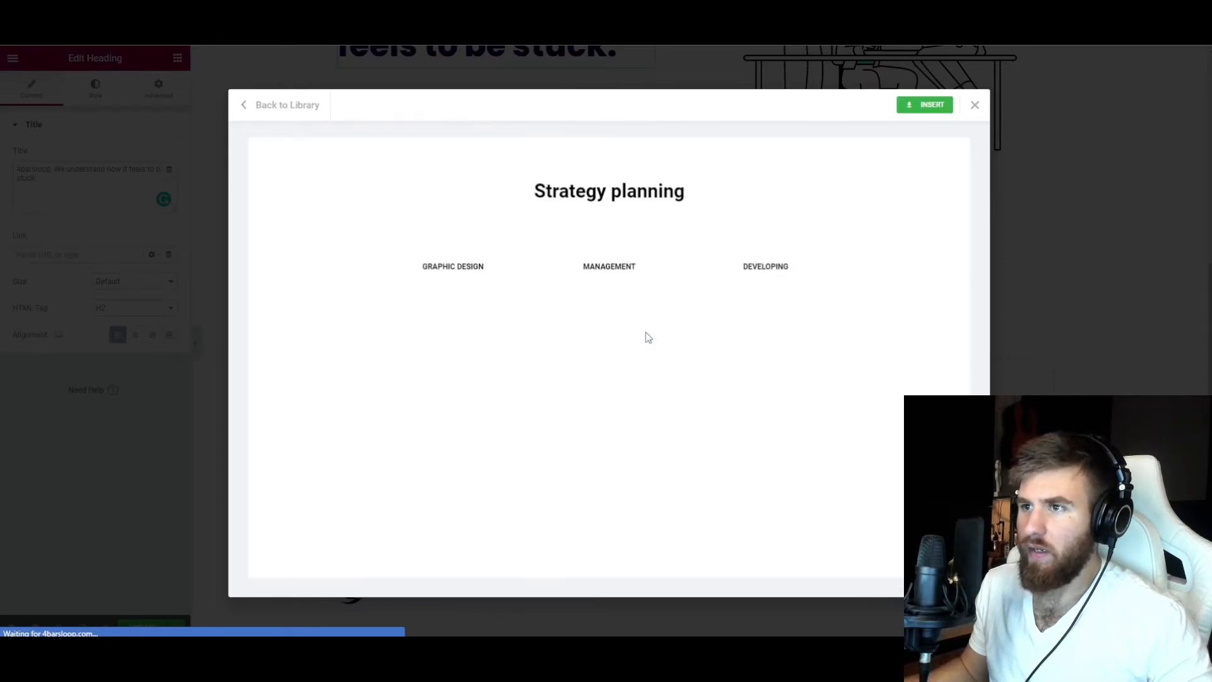
pyautogui.click(284, 105)
pyautogui.click(975, 104)
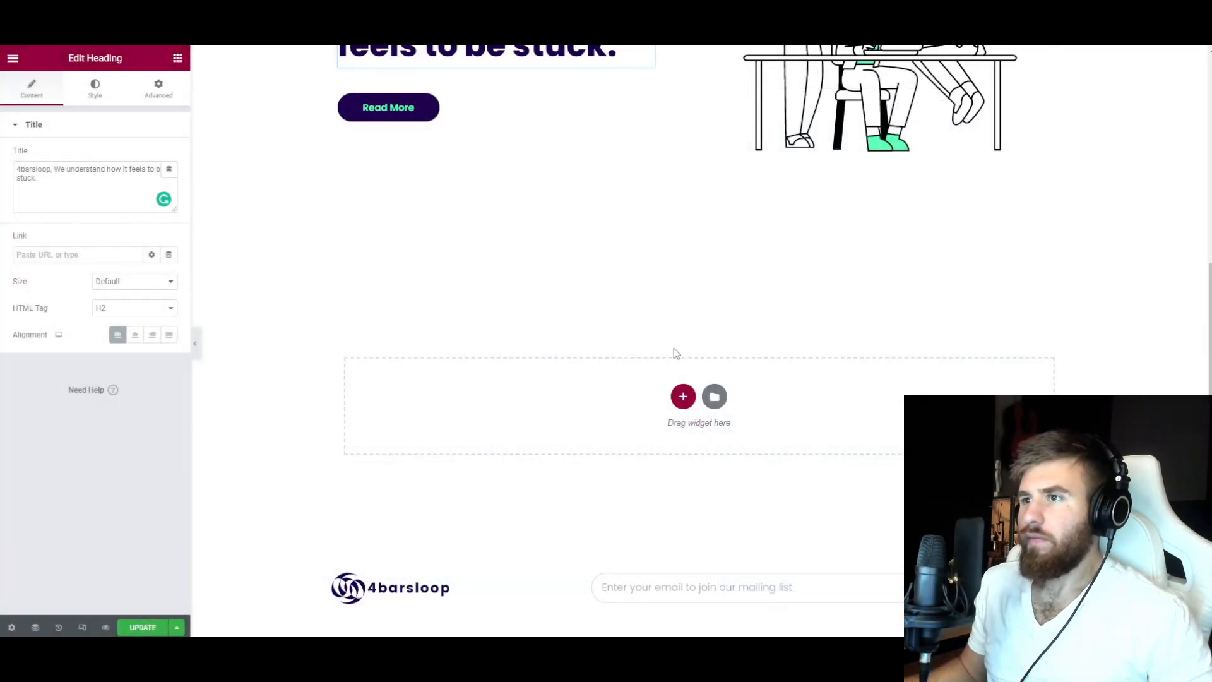
pyautogui.scroll(4, 673, 348)
pyautogui.scroll(2, 638, 388)
pyautogui.scroll(-3, 635, 410)
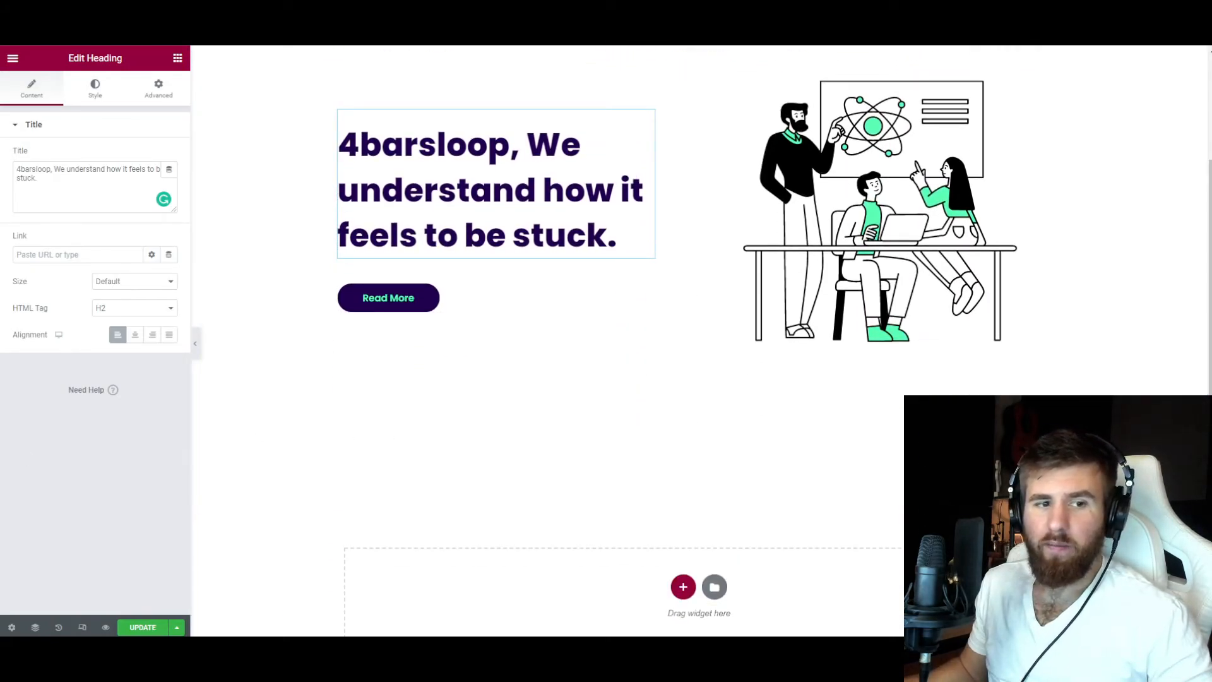
# Replace the star of the third icon box below the hero section with a flame from the icon library.
pyautogui.scroll(-2, 411, 336)
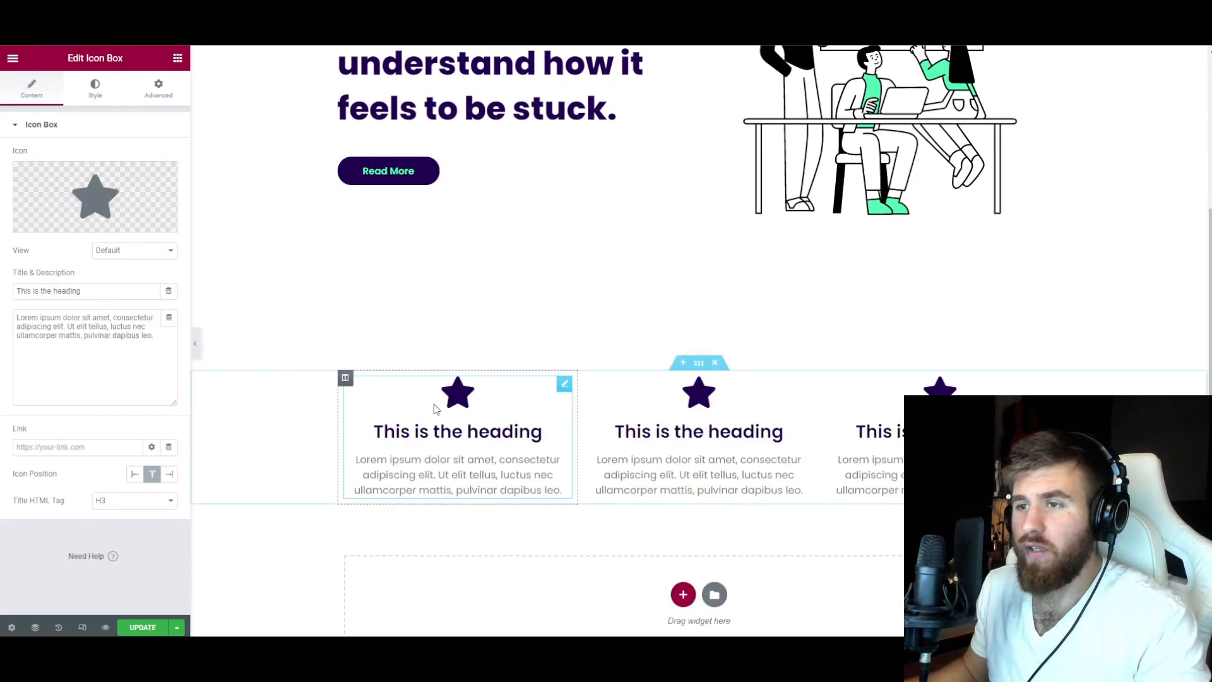
pyautogui.click(95, 209)
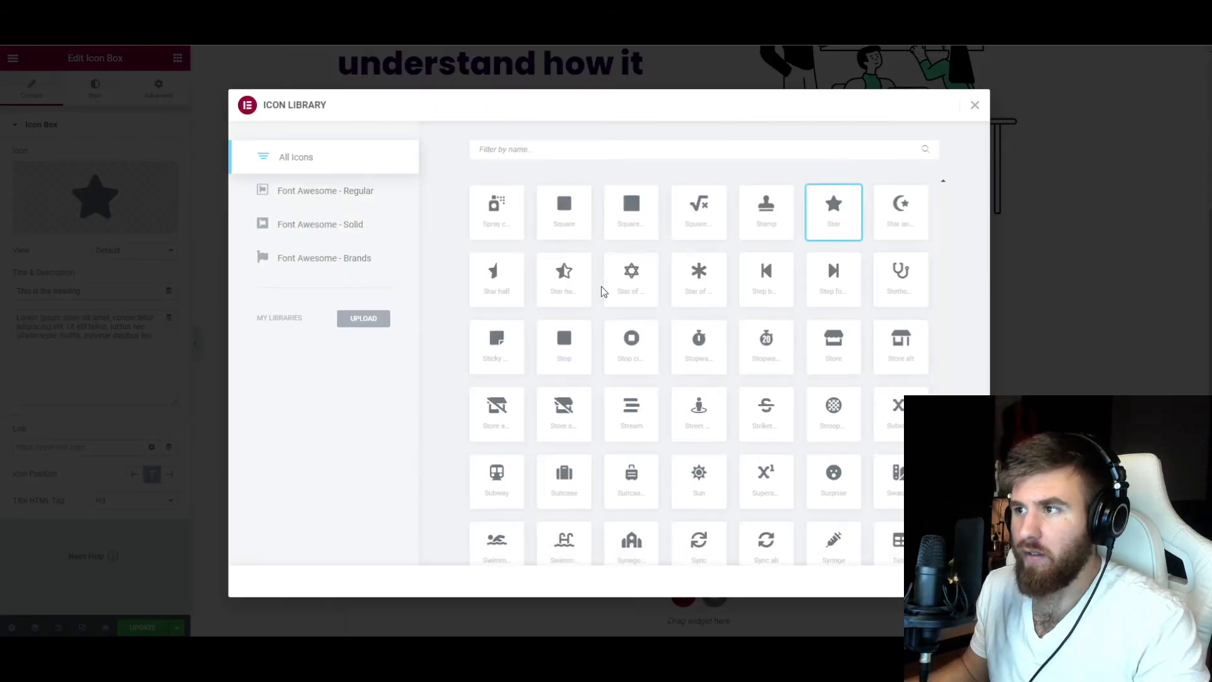
pyautogui.scroll(-3, 601, 290)
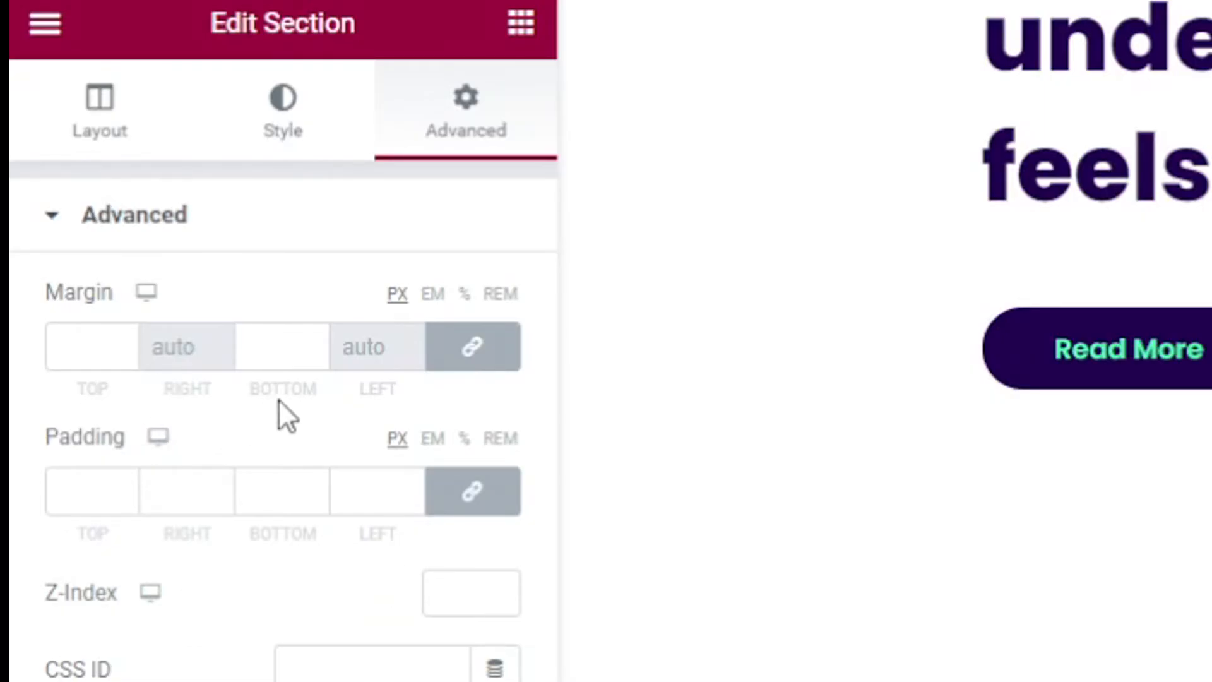
# Switch the padding unit of the icon box section to percent.
pyautogui.click(465, 439)
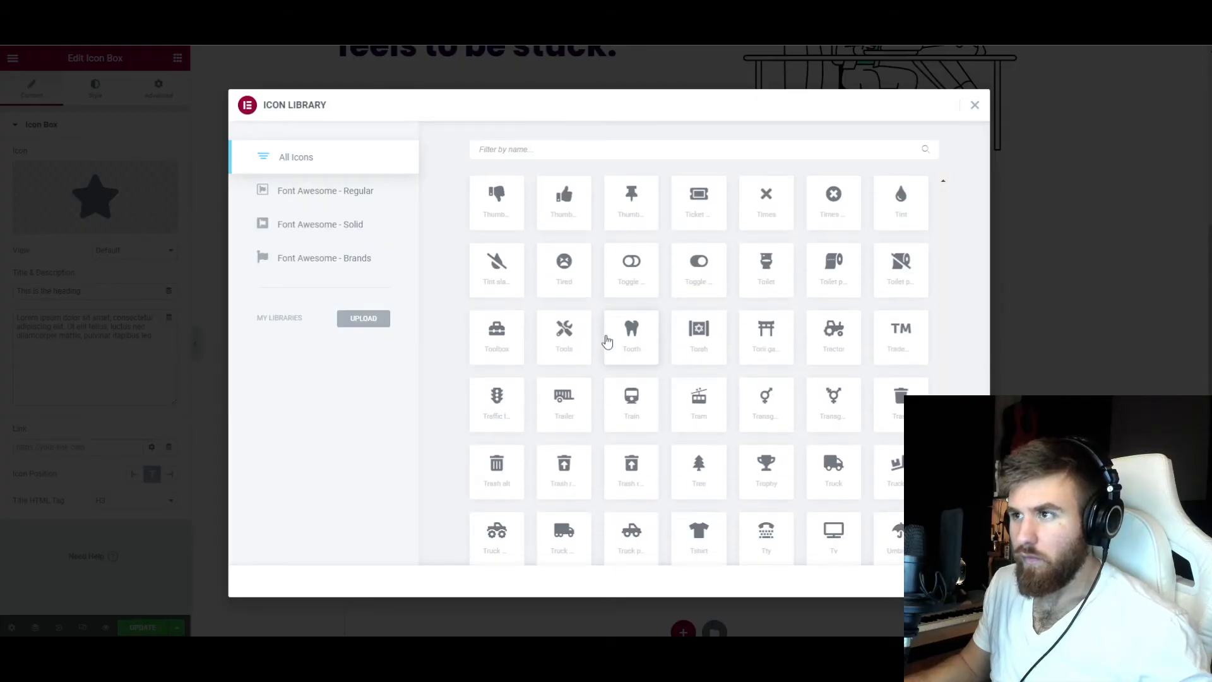
# Give the first icon box an open-padlock unlock icon and the title "Unlock The Fear".
pyautogui.scroll(-5, 604, 335)
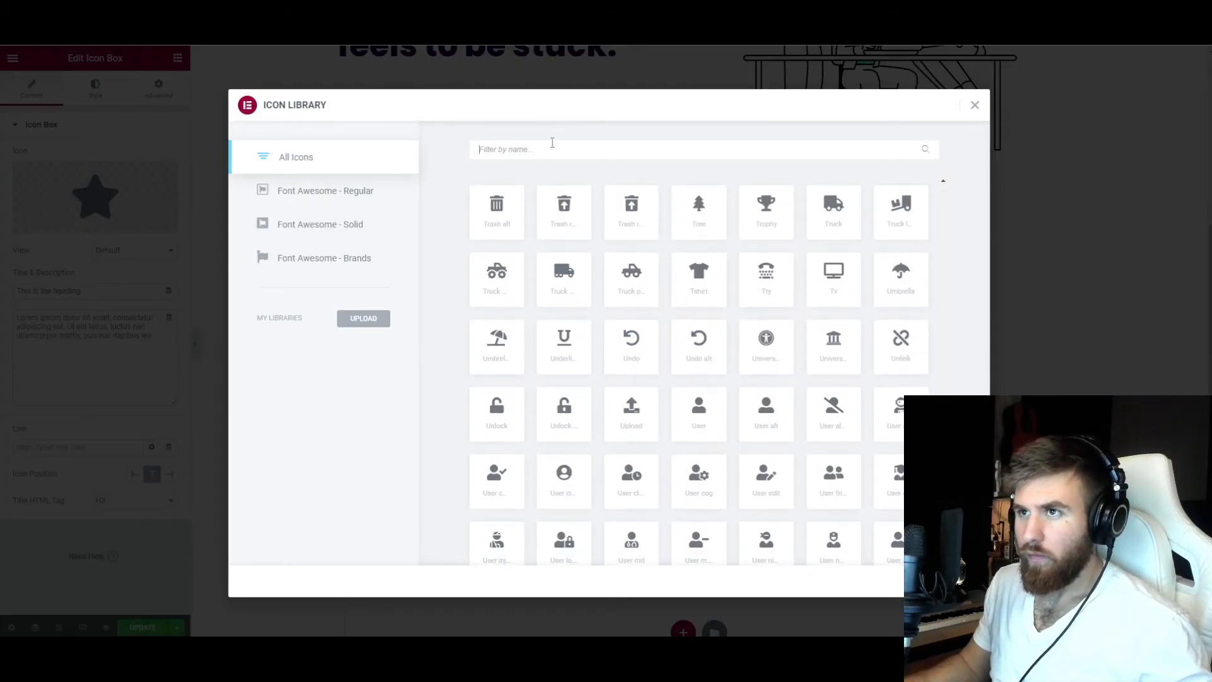
pyautogui.write('unlock')
pyautogui.click(497, 231)
pyautogui.click(947, 581)
pyautogui.tripleClick(63, 291)
pyautogui.write('Unlock The Fear')
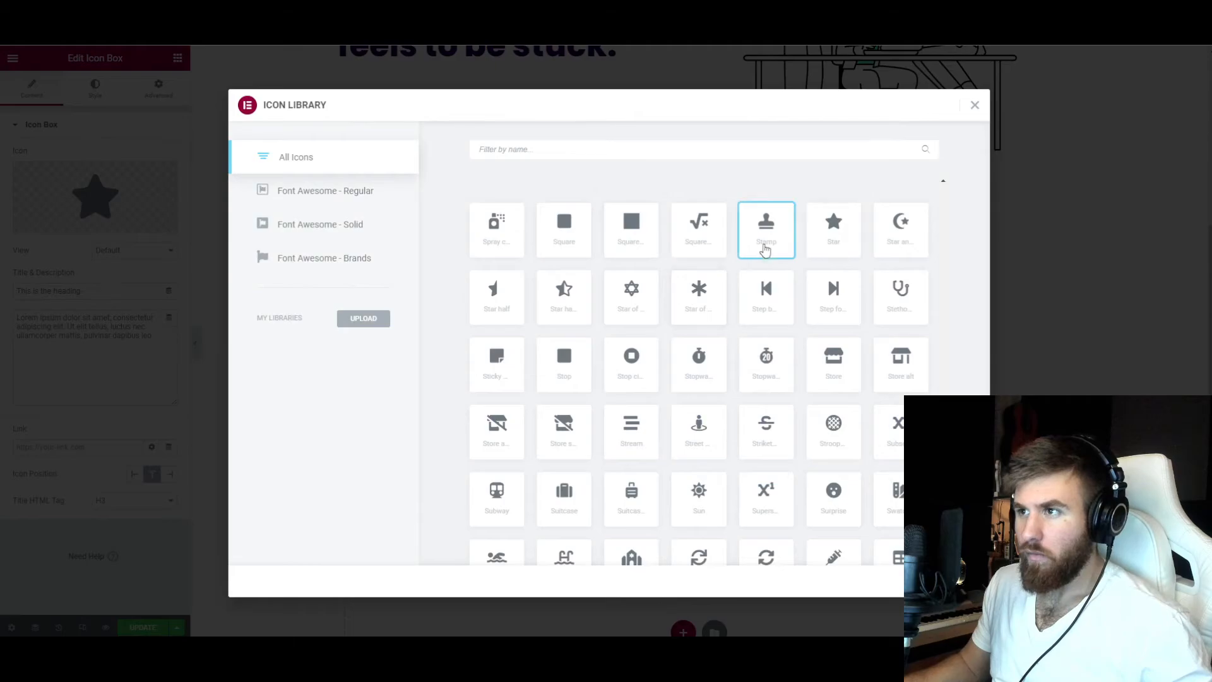
# Give the second icon box below the hero a video camera icon and the title "Video Coaching".
pyautogui.scroll(-10, 695, 316)
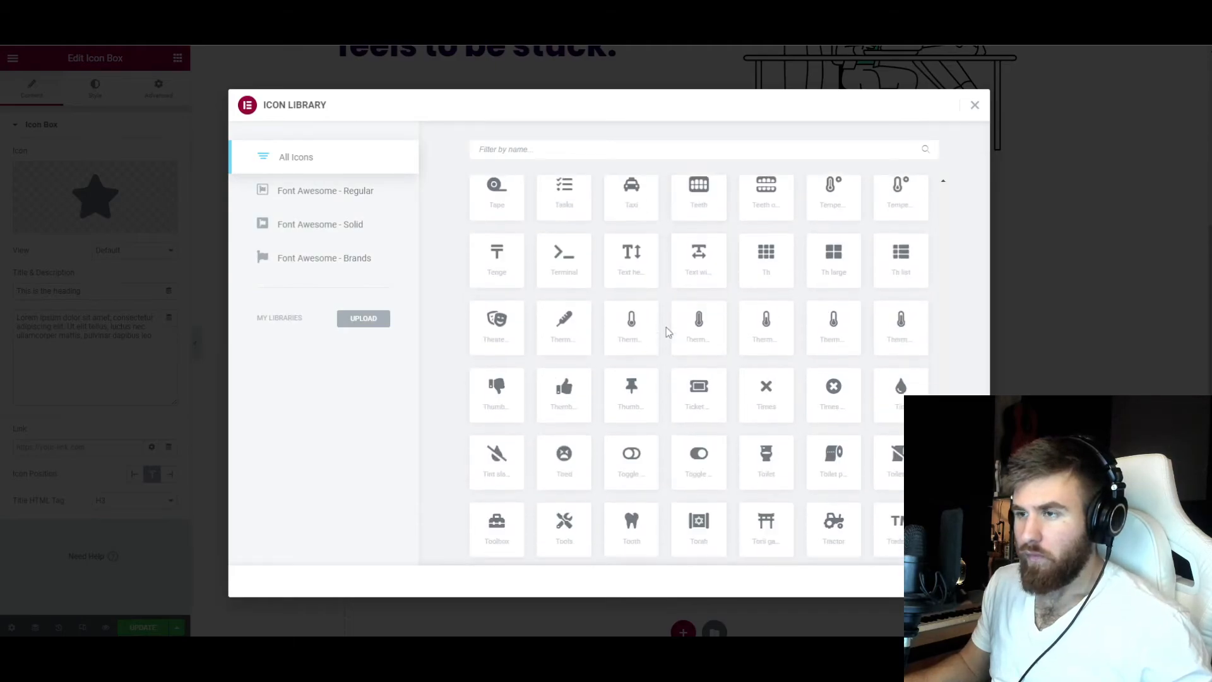
pyautogui.scroll(-15, 666, 327)
pyautogui.scroll(-20, 571, 373)
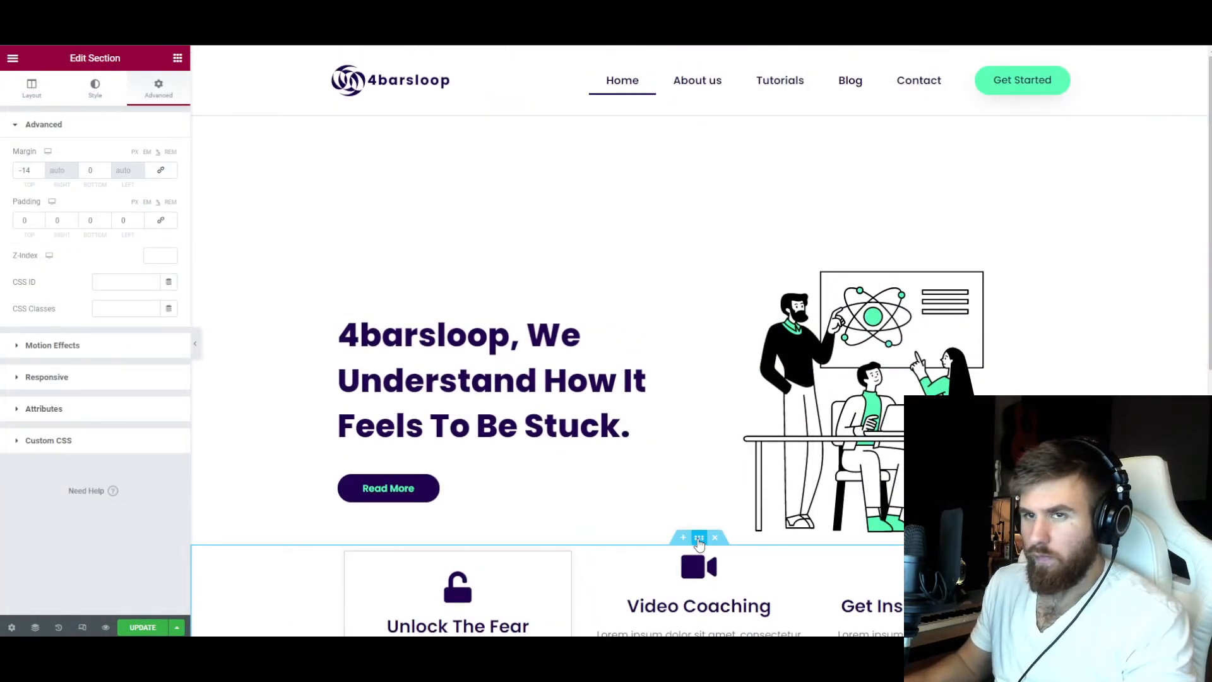
# Try removing the "Unlock The Fear" column from the icon box section.
pyautogui.scroll(-5, 699, 542)
pyautogui.click(457, 442)
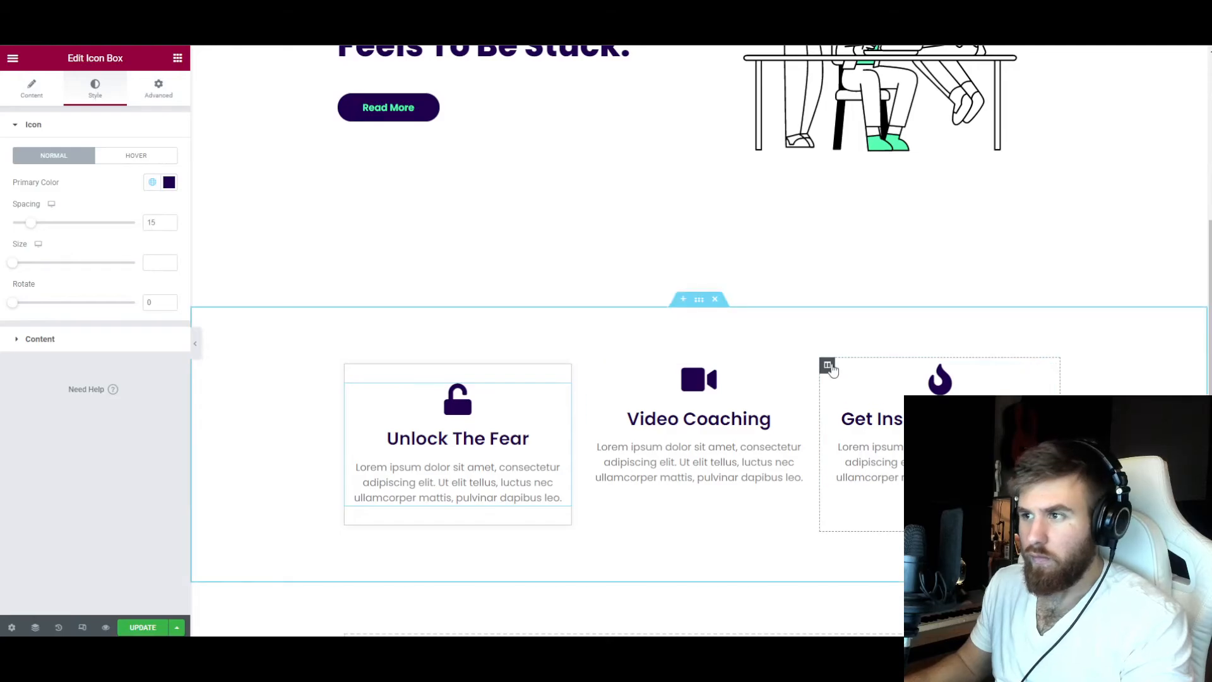
pyautogui.click(828, 366)
pyautogui.click(143, 101)
pyautogui.rightClick(347, 365)
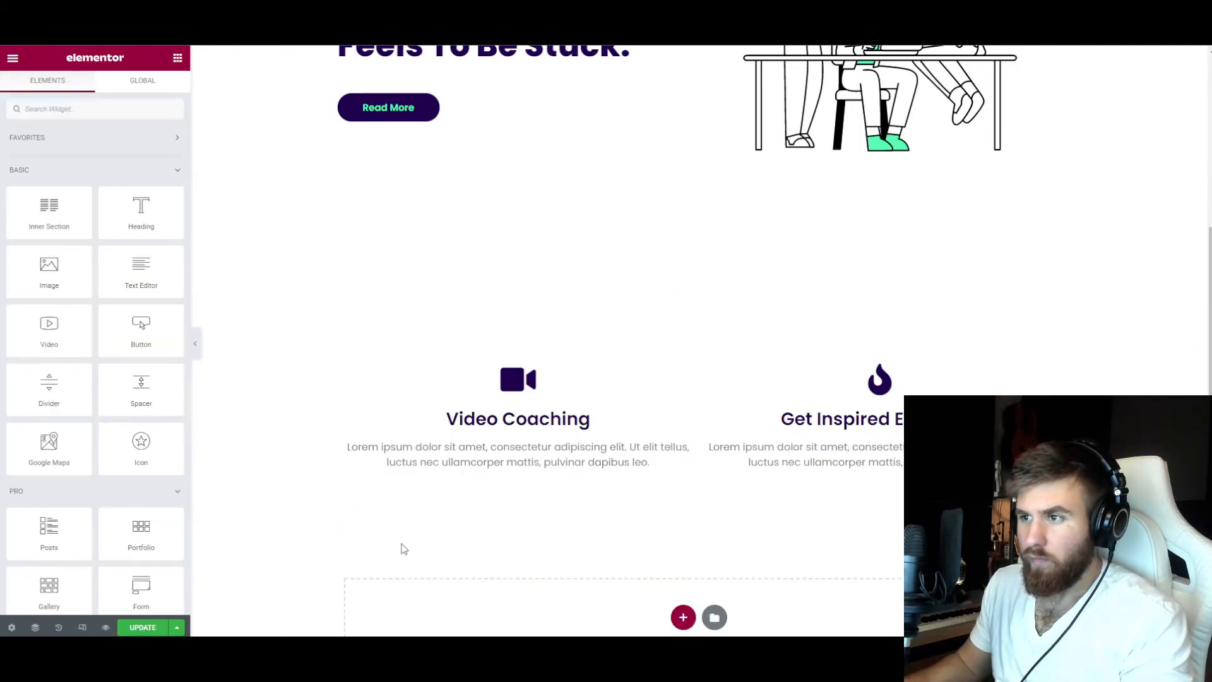
pyautogui.scroll(5, 309, 410)
# Add a heading-and-image section below the icon boxes with a right-arrow "Get Out Of The Loop" button and the bookshelf readers illustration.
pyautogui.scroll(-8, 308, 411)
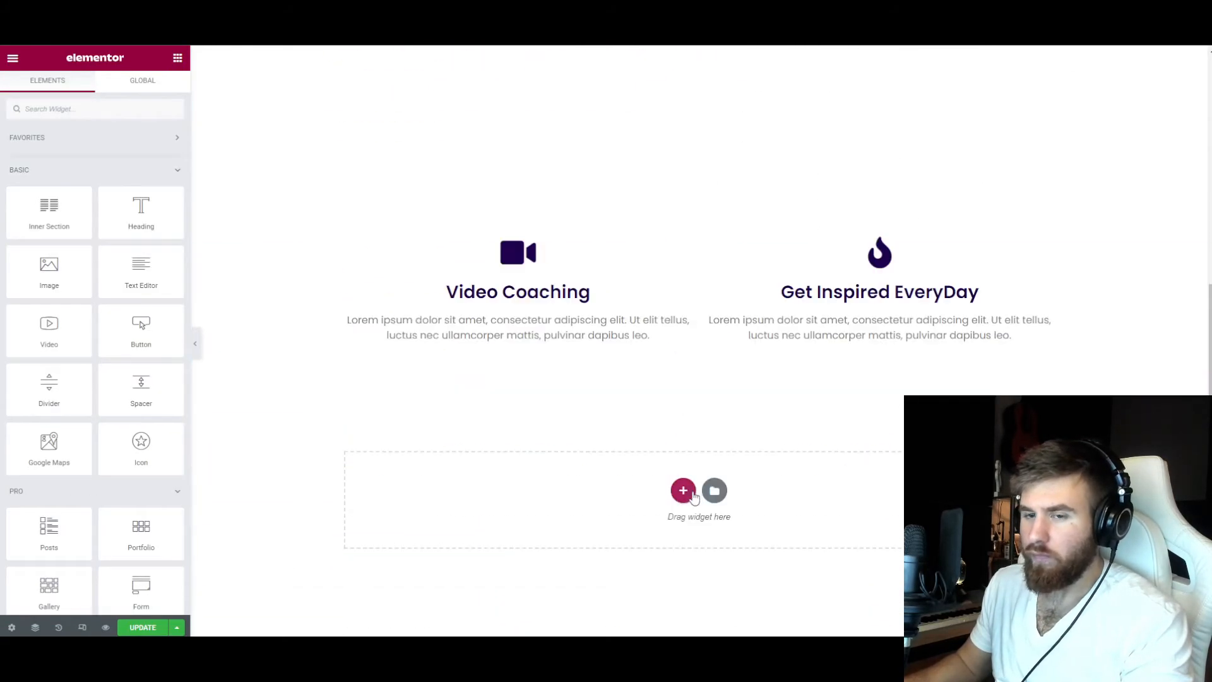
pyautogui.click(715, 364)
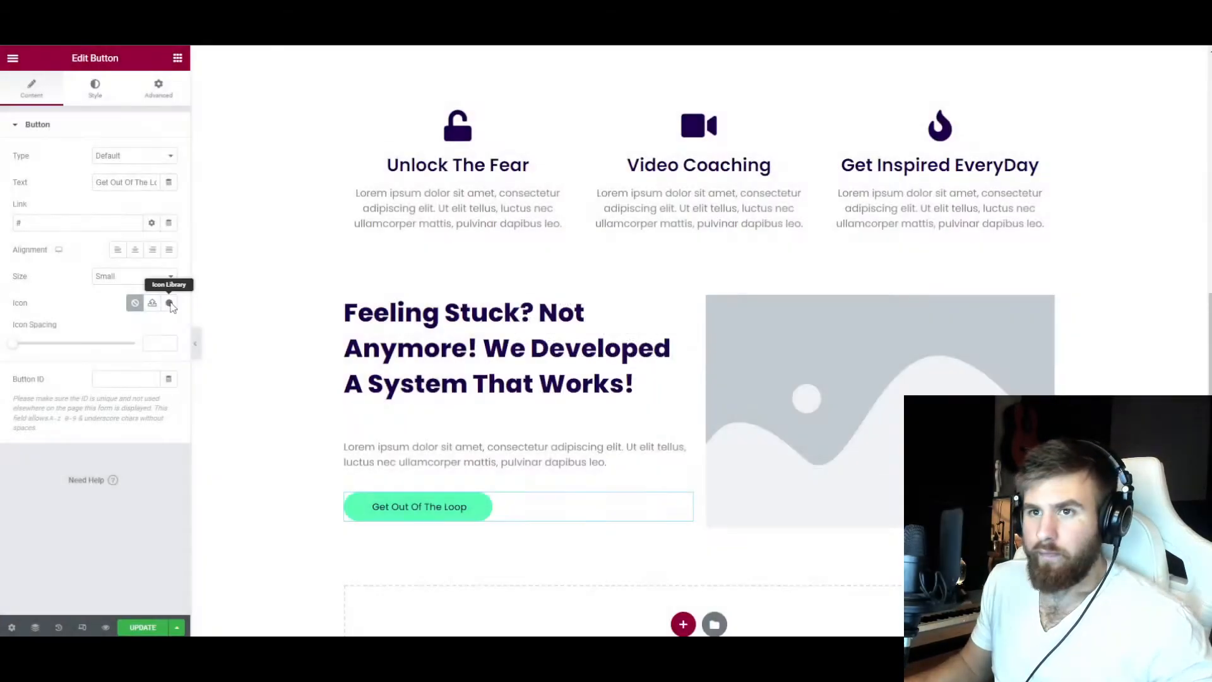
pyautogui.click(169, 302)
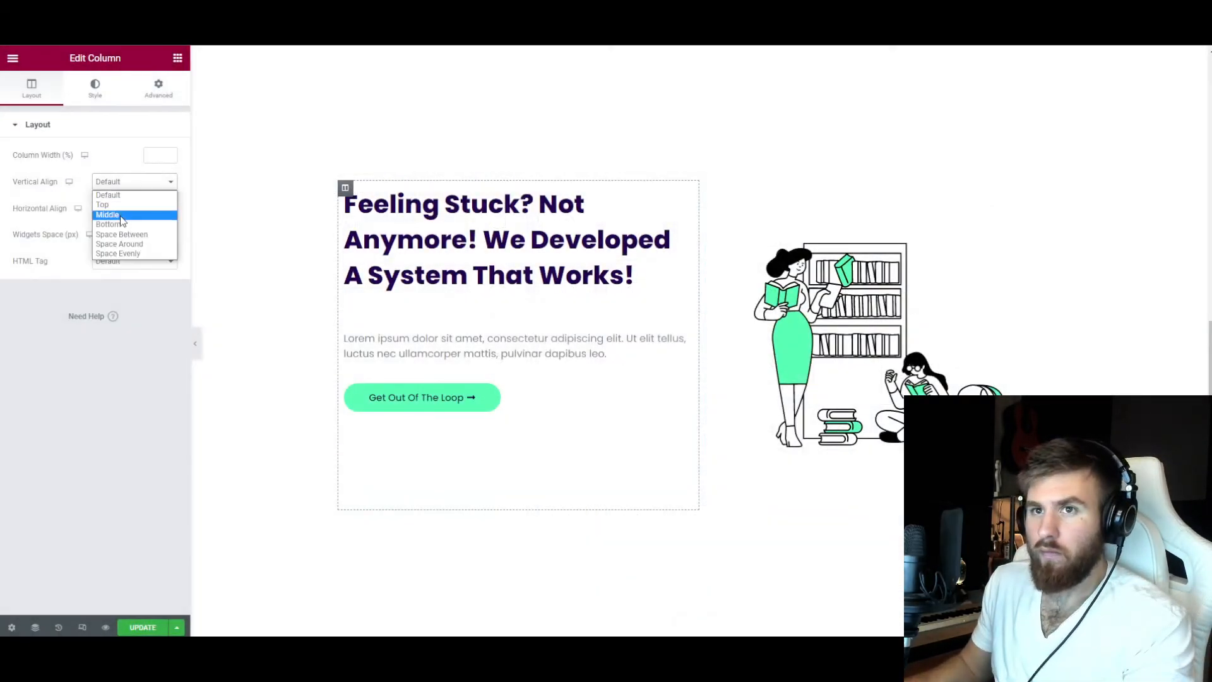
pyautogui.click(114, 214)
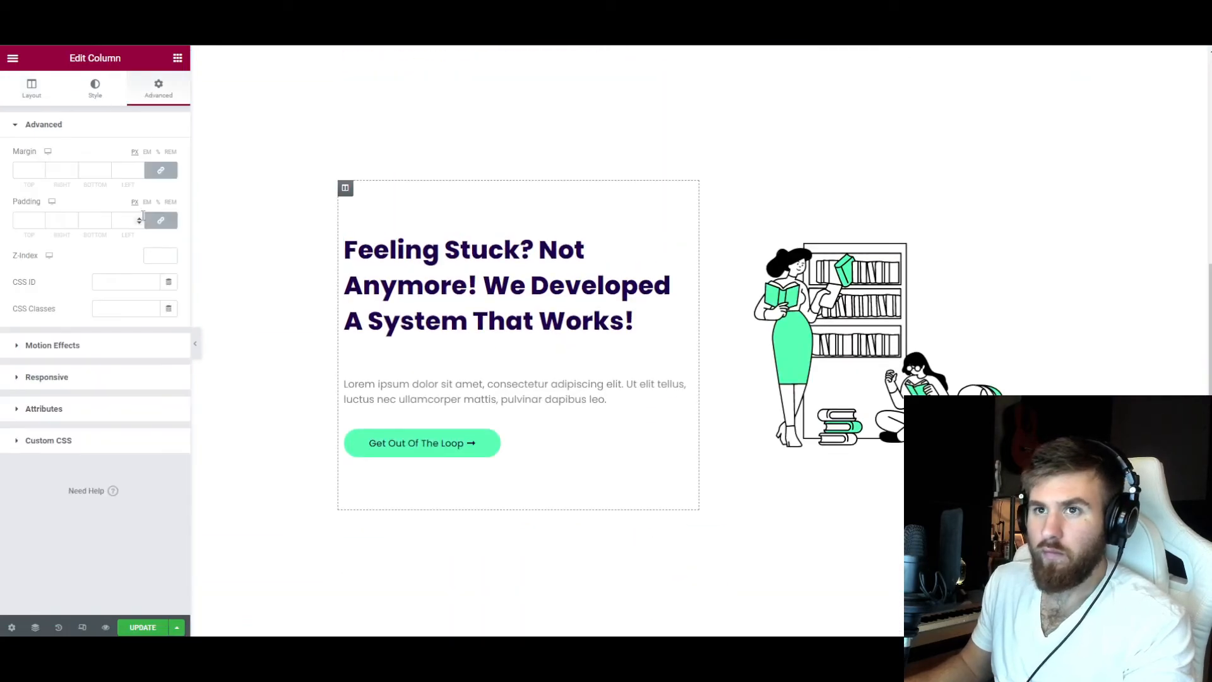
# Set the text column's padding to 70 px on the right and 0 on the other sides.
pyautogui.write('70')
pyautogui.write('0')
pyautogui.press('Tab')
pyautogui.write('0')
pyautogui.press('Tab')
pyautogui.write('0')
pyautogui.doubleClick(25, 220)
pyautogui.write('00')
pyautogui.click(51, 222)
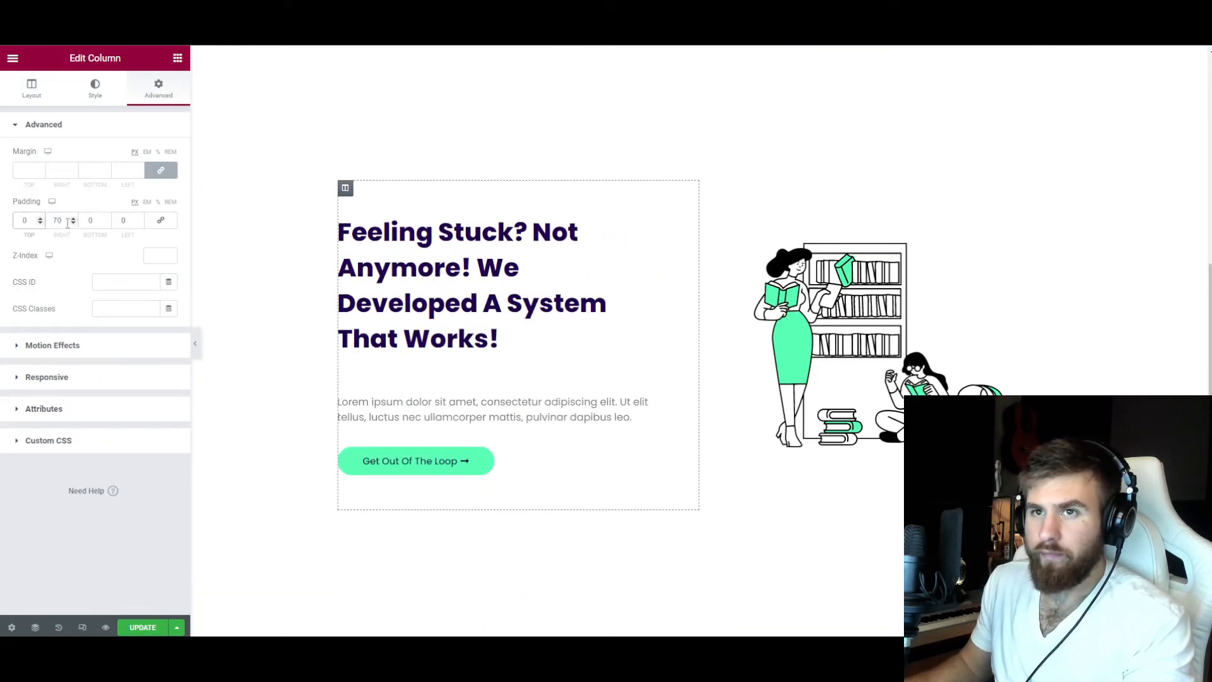
# Remove the word "Feeling" from the "Not Anymore! We Developed a System That works!" heading.
pyautogui.scroll(1, 435, 319)
pyautogui.click(647, 288)
pyautogui.doubleClick(25, 168)
pyautogui.press('BackSpace')
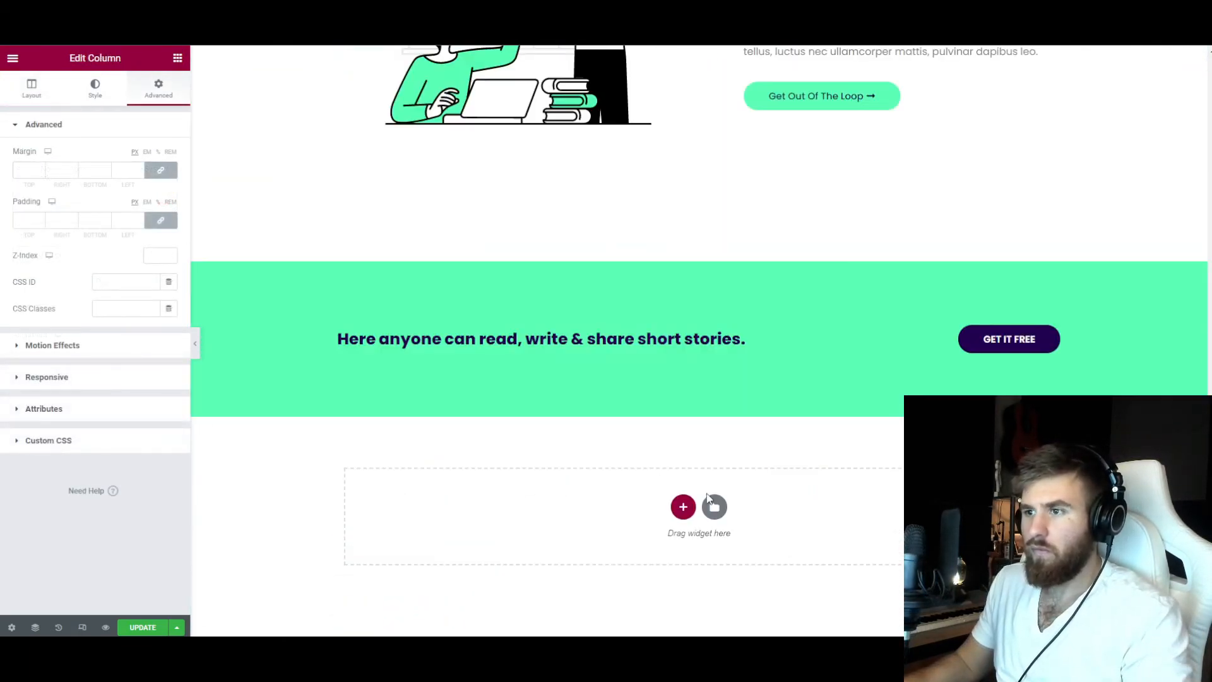
# Add call-to-action and dark feature blocks, titling the features "Why Us?", "Best Tutrials", "Artist That Knows." and "24/7 Support".
pyautogui.click(714, 500)
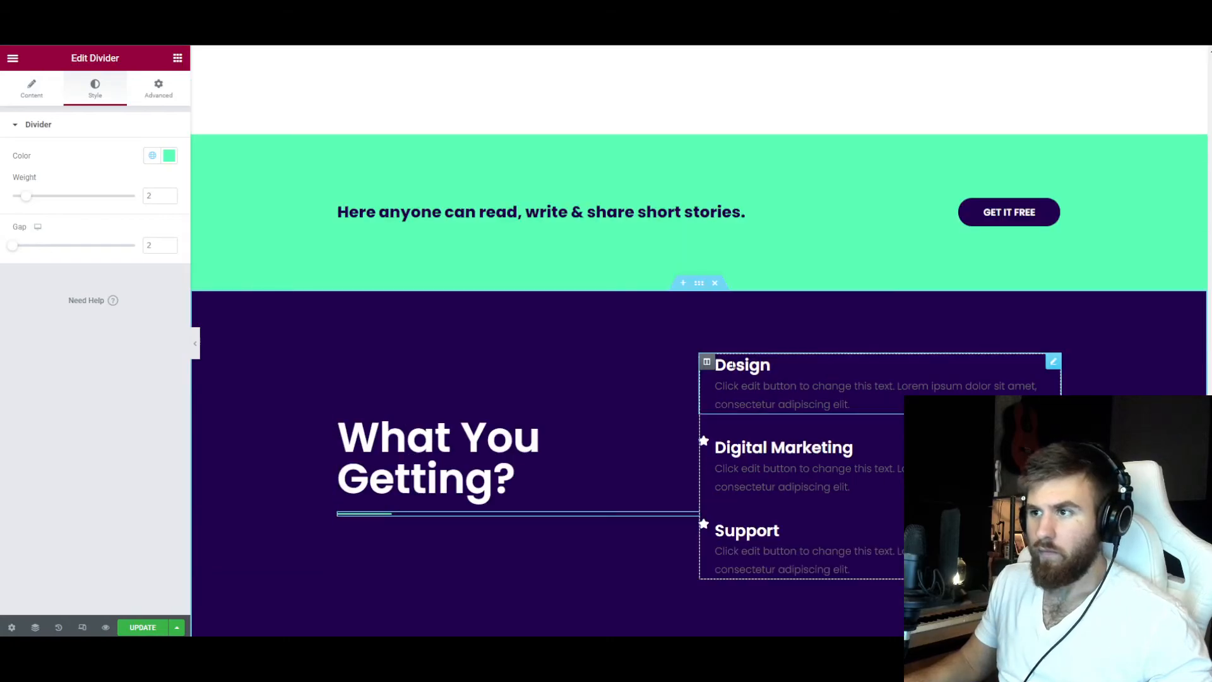
pyautogui.click(745, 367)
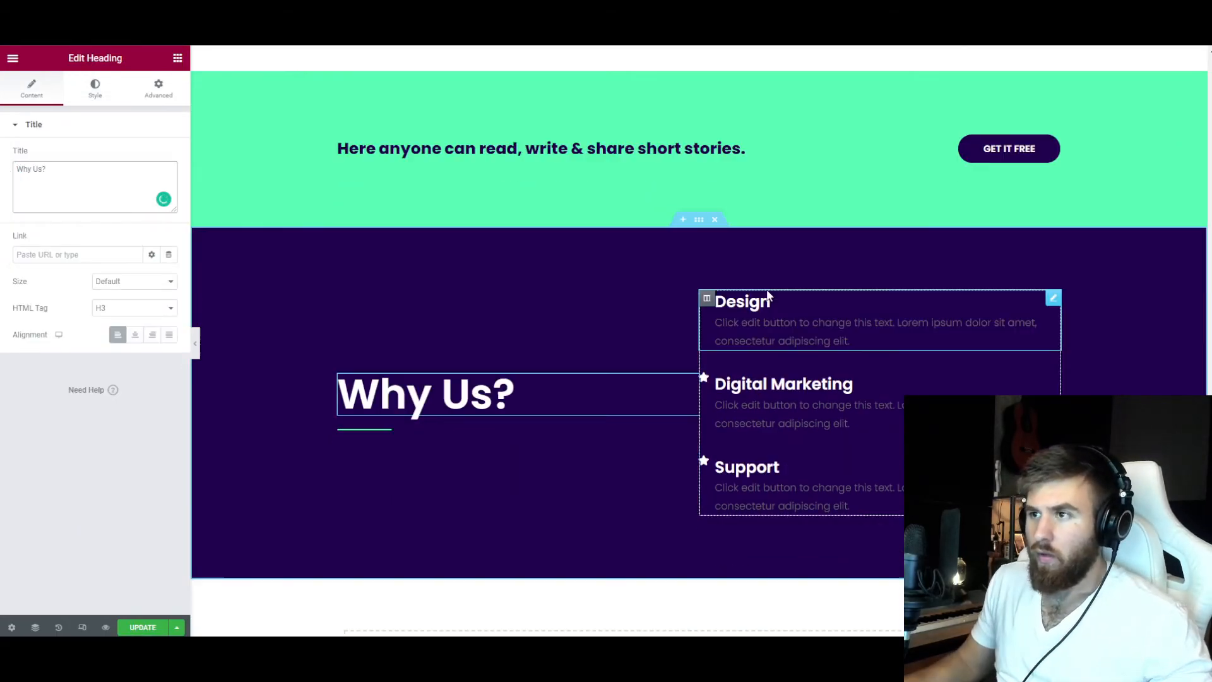
pyautogui.click(745, 301)
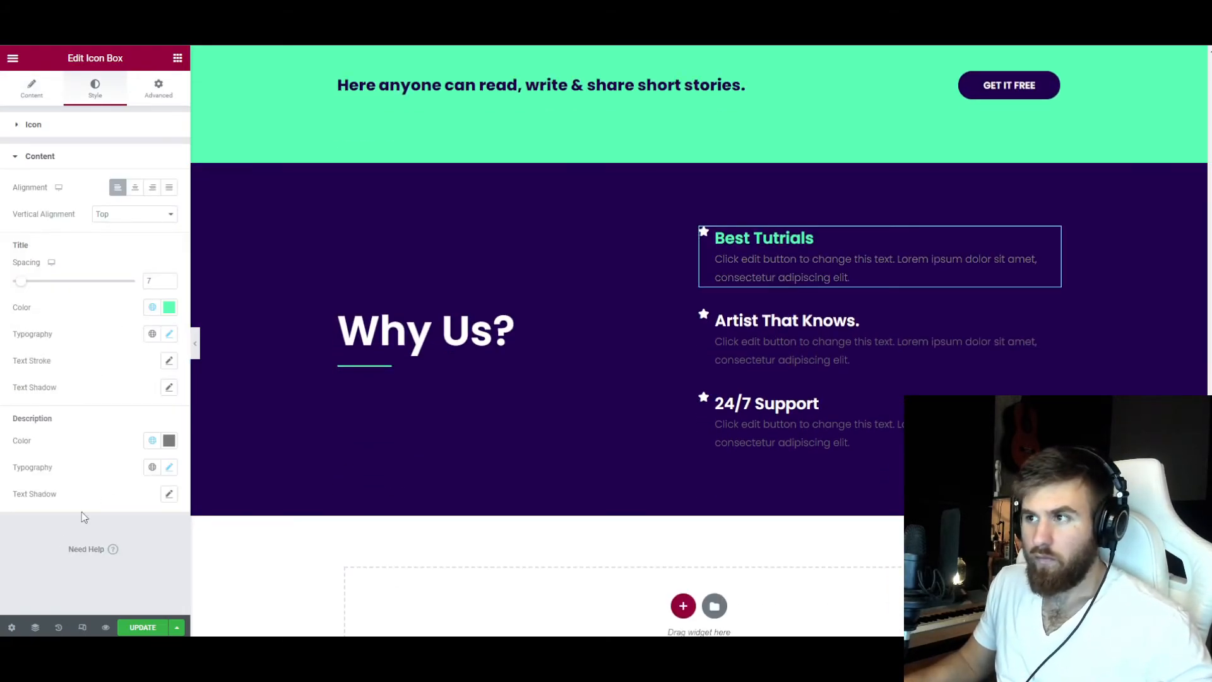
# Change the description text of the "Best Tutrials" icon box to white.
pyautogui.click(169, 440)
pyautogui.moveTo(25, 271); pyautogui.dragTo(17, 274)
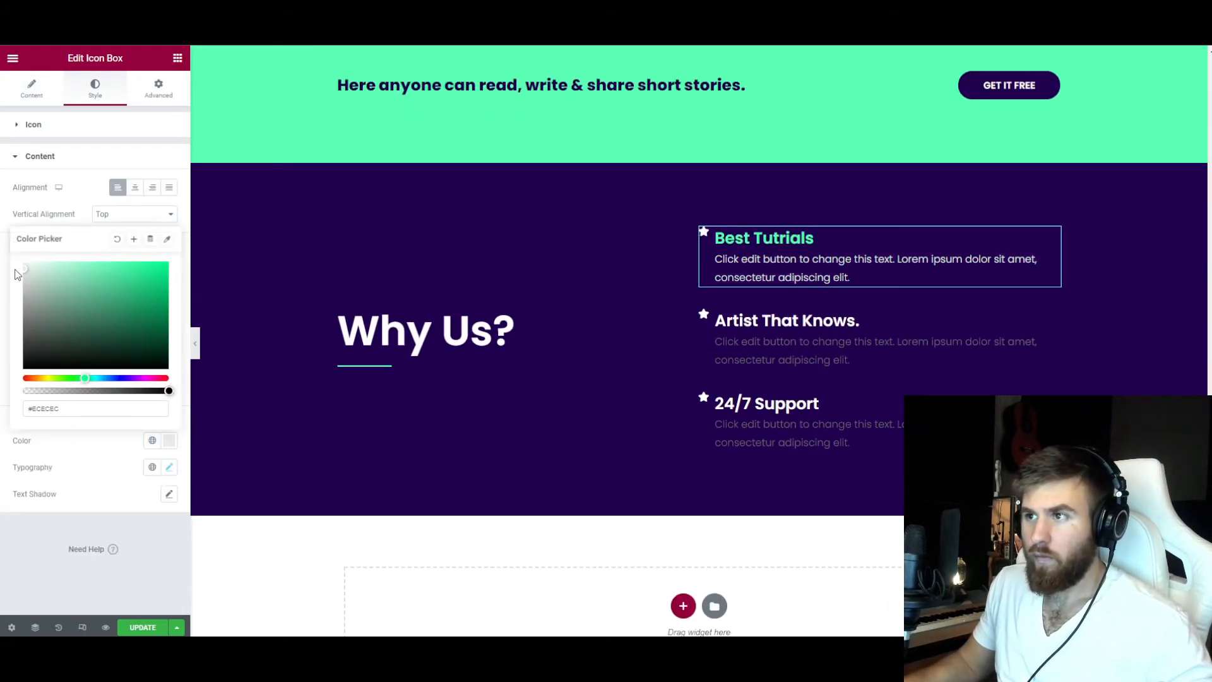
pyautogui.click(9, 268)
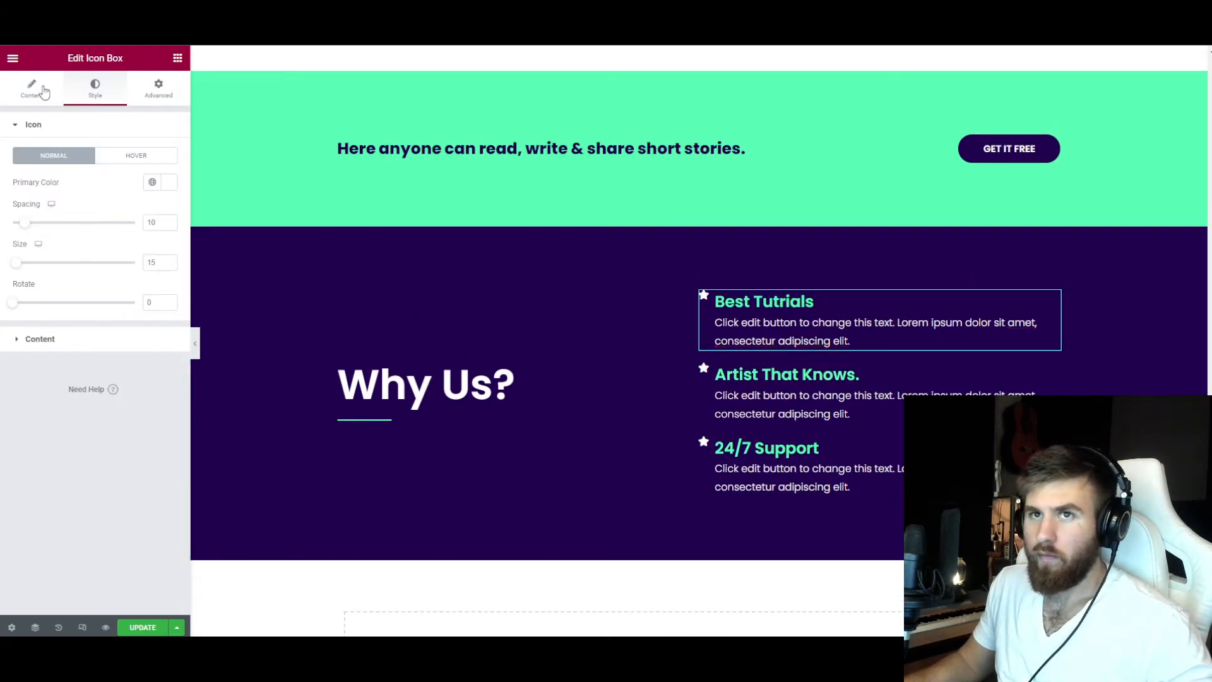
# Set the primary icon color of the "Best Tutrials" icon box to white, #FFFFFF.
pyautogui.click(73, 125)
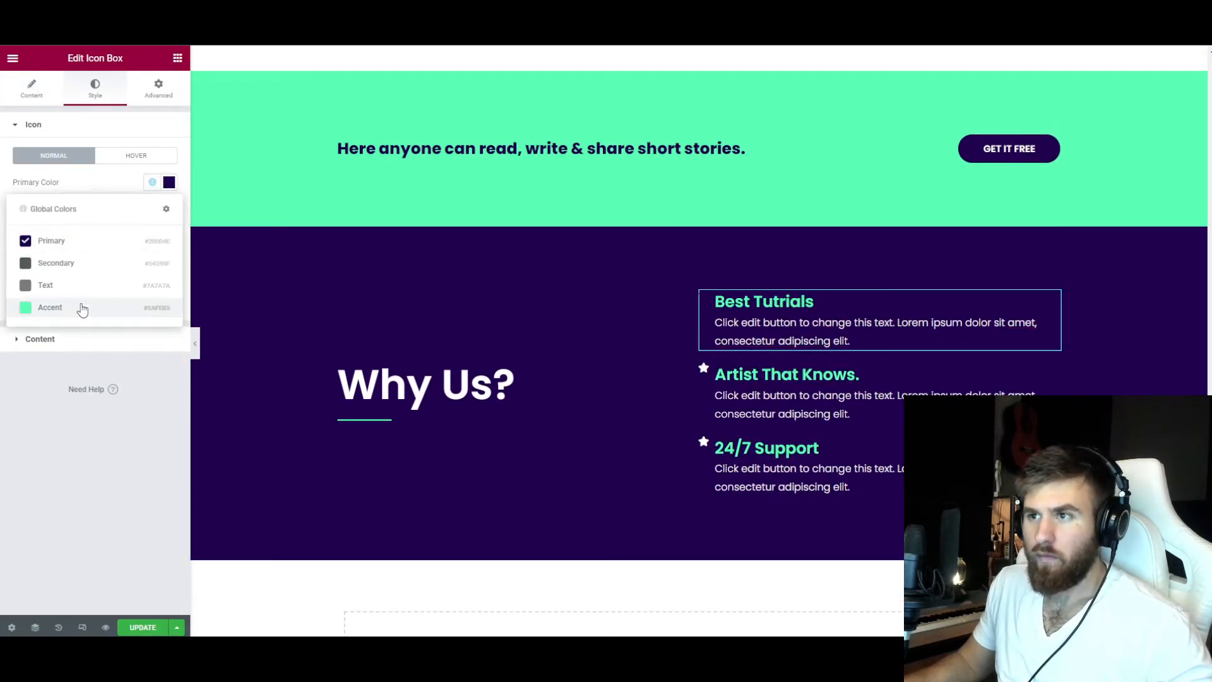
pyautogui.rightClick(761, 316)
pyautogui.click(169, 182)
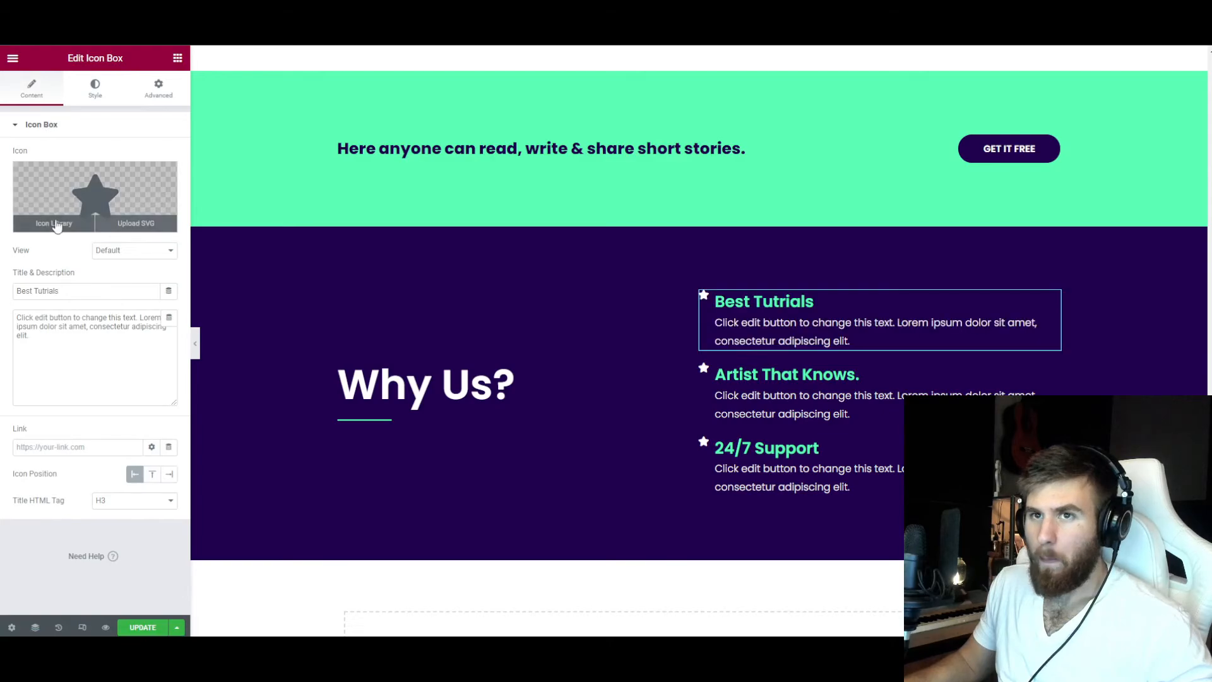
# Replace the star of the "Best Tutrials" icon box with a YouTube icon from the icon library.
pyautogui.click(56, 226)
pyautogui.write('youtube')
pyautogui.doubleClick(580, 234)
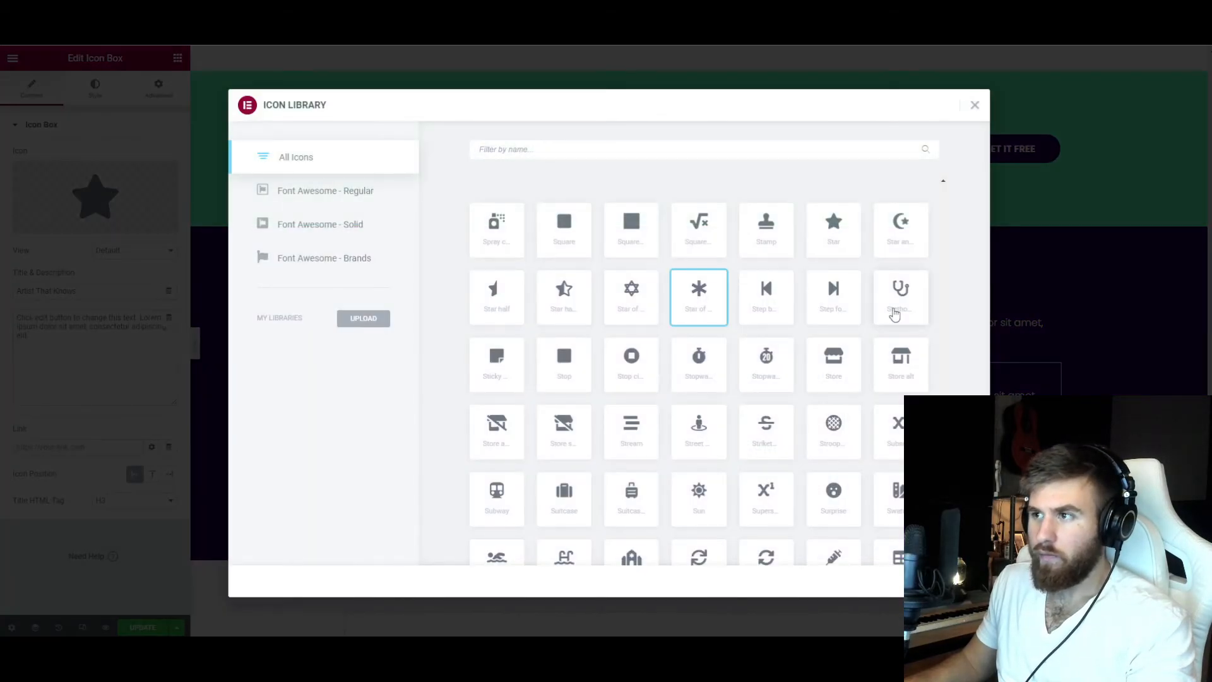
# Pick new library icons for the remaining feature icon boxes in the "Why Us?" section.
pyautogui.click(895, 314)
pyautogui.click(961, 580)
pyautogui.click(70, 226)
pyautogui.scroll(-4, 652, 369)
pyautogui.click(651, 364)
# Browse the library's Portfolio and Services blocks and insert the "We Use Unique, Custom-Built Tools To Give Us The Edge" block.
pyautogui.scroll(-11, 743, 420)
pyautogui.scroll(2, 743, 419)
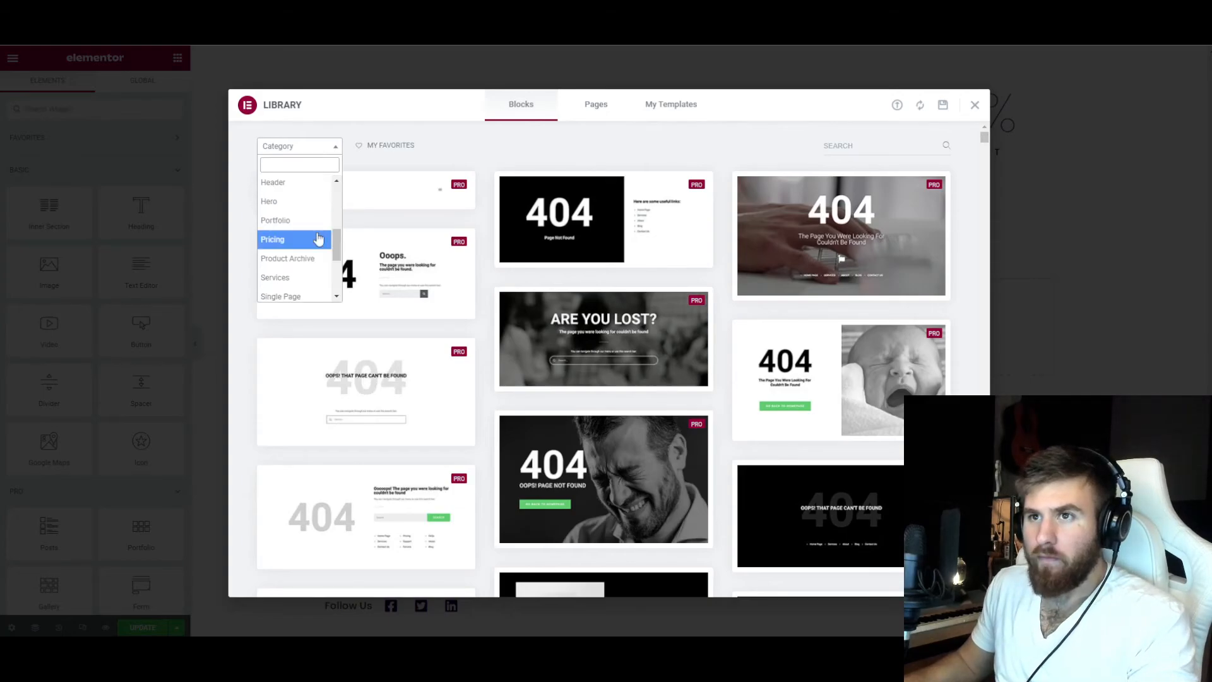
pyautogui.click(275, 220)
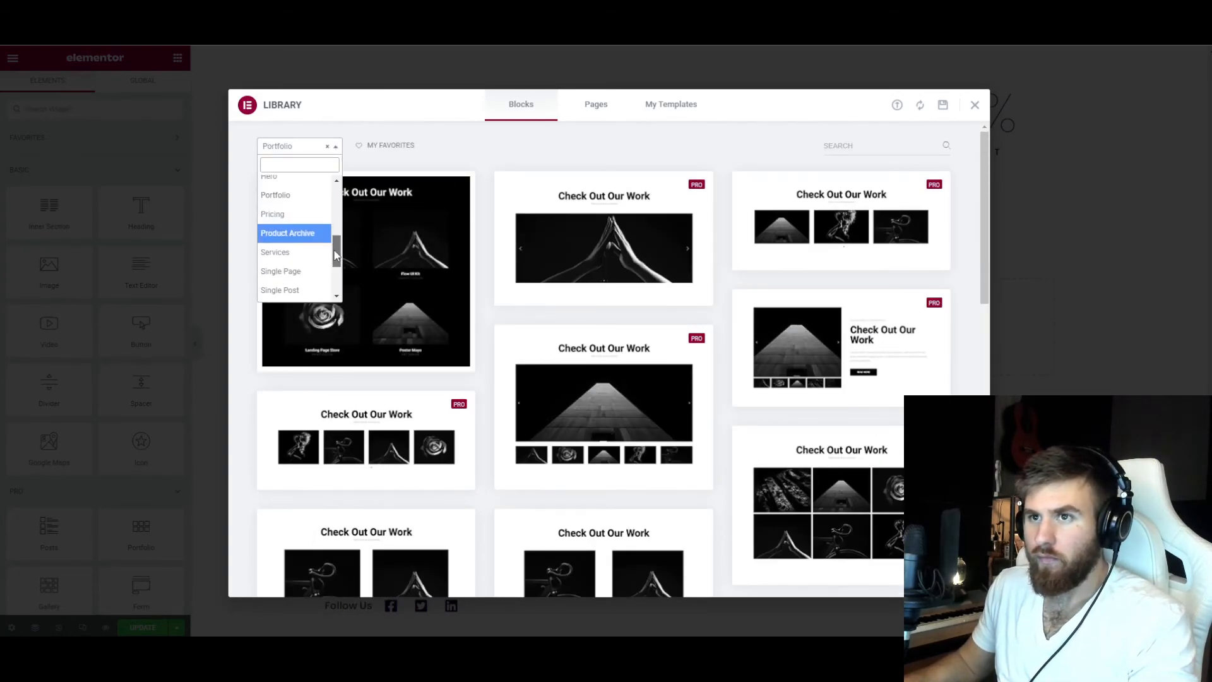
pyautogui.click(281, 255)
pyautogui.scroll(-10, 316, 285)
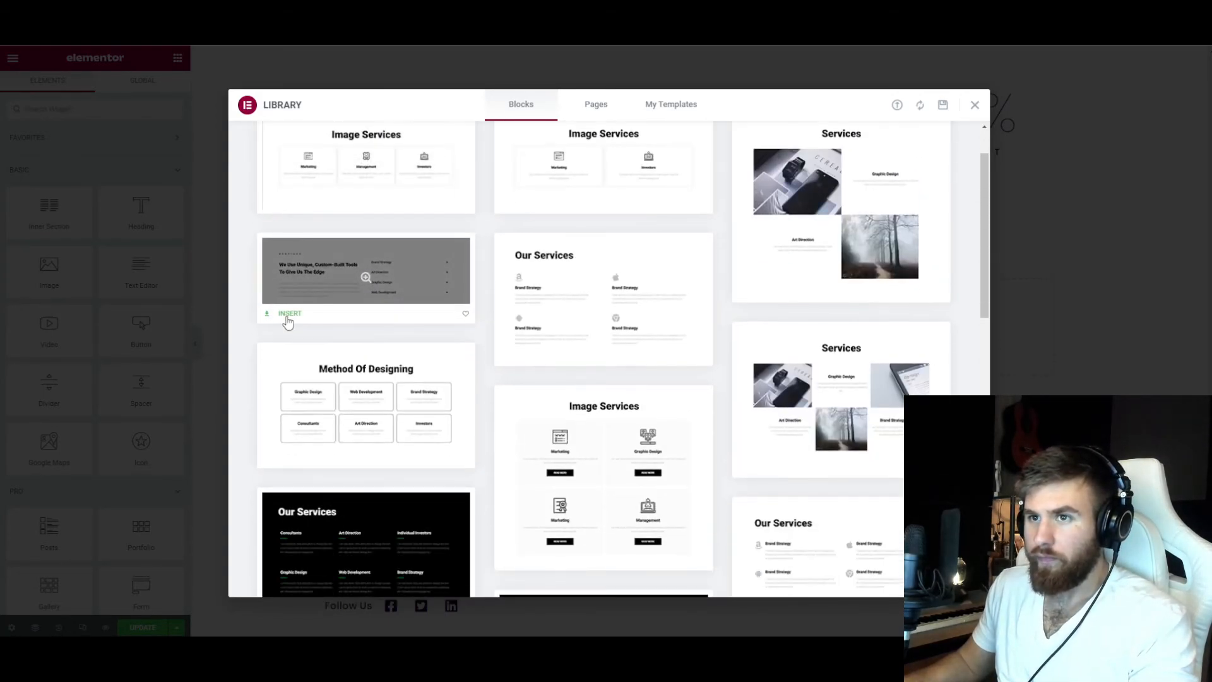
pyautogui.click(287, 314)
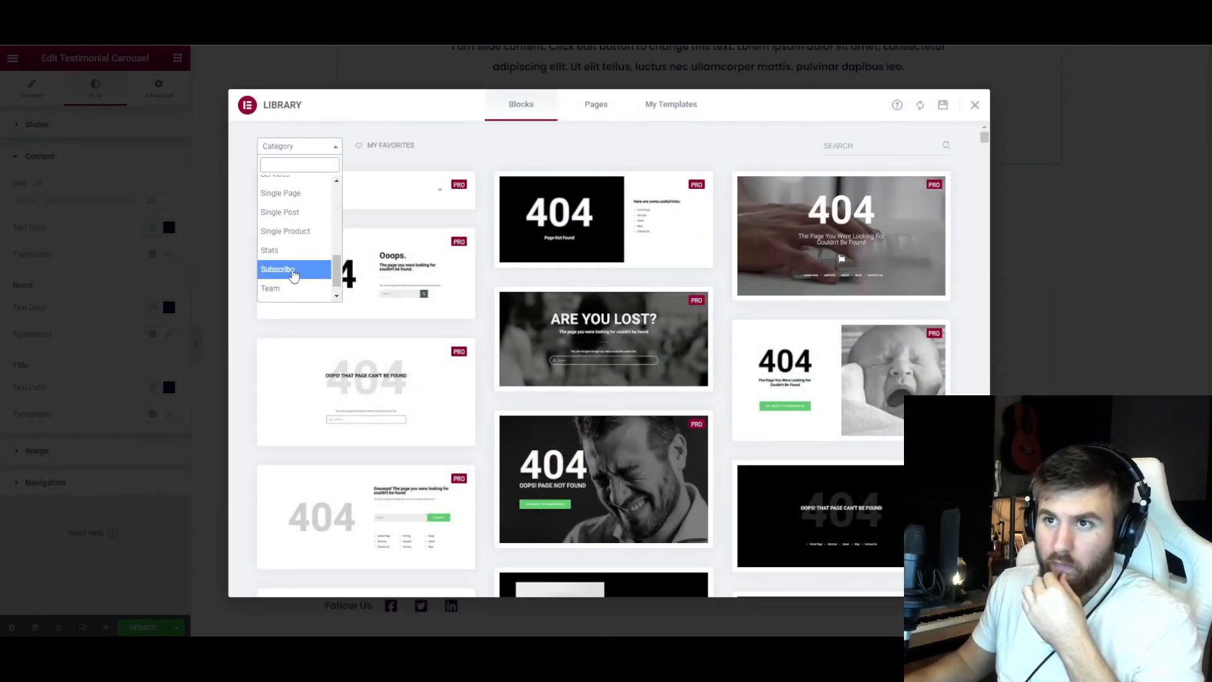
# Try the light "Subscribe To Our Newsletter" block with the envelope icon from the library's Subscribe category.
pyautogui.click(278, 270)
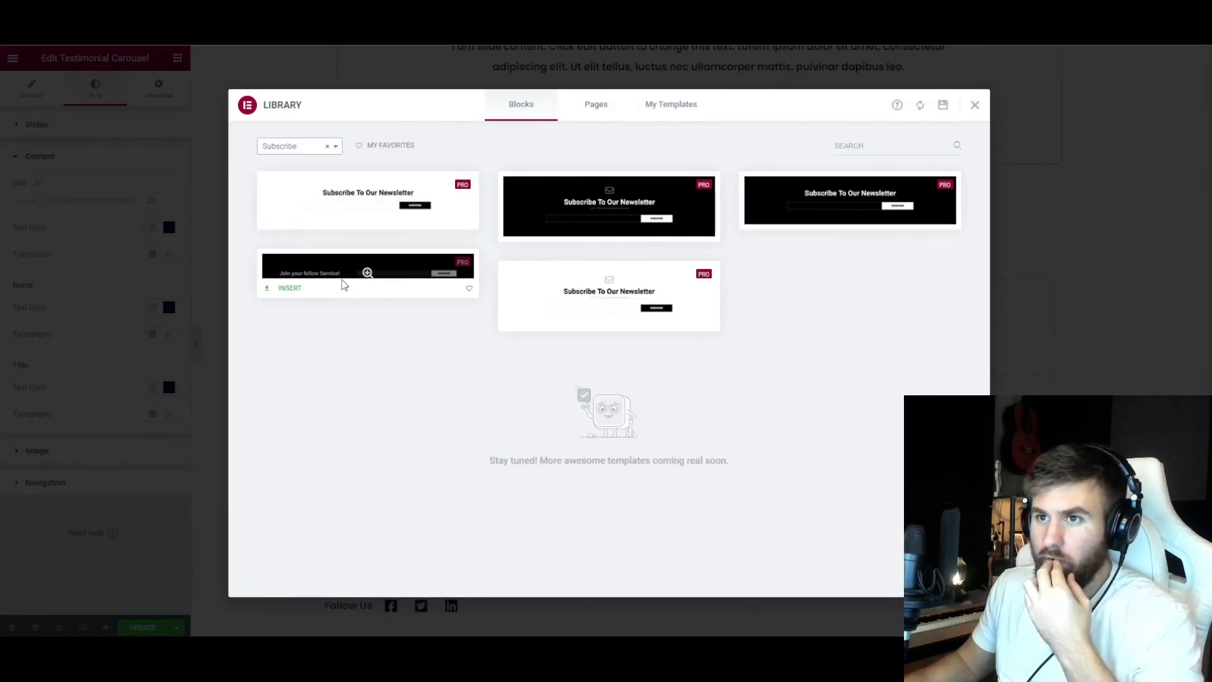
pyautogui.click(527, 321)
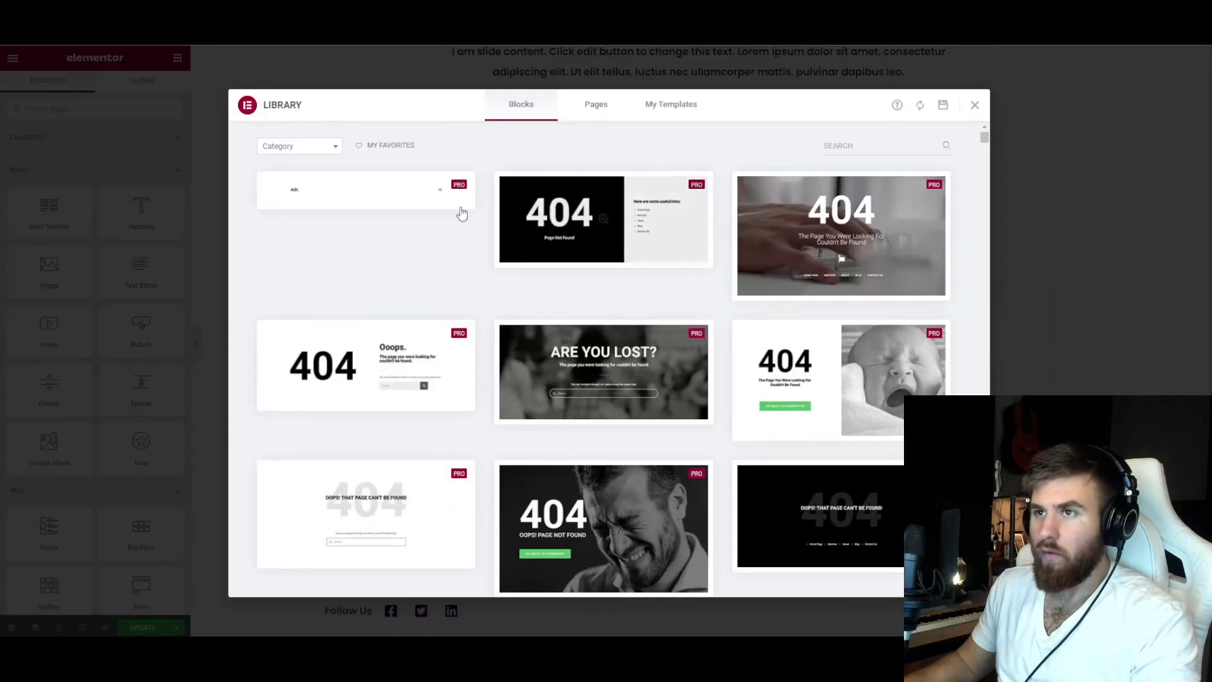
pyautogui.click(278, 133)
pyautogui.click(315, 260)
# Insert the Architecture Photography gallery page template from the library below the testimonials.
pyautogui.scroll(-5, 484, 368)
pyautogui.scroll(15, 484, 369)
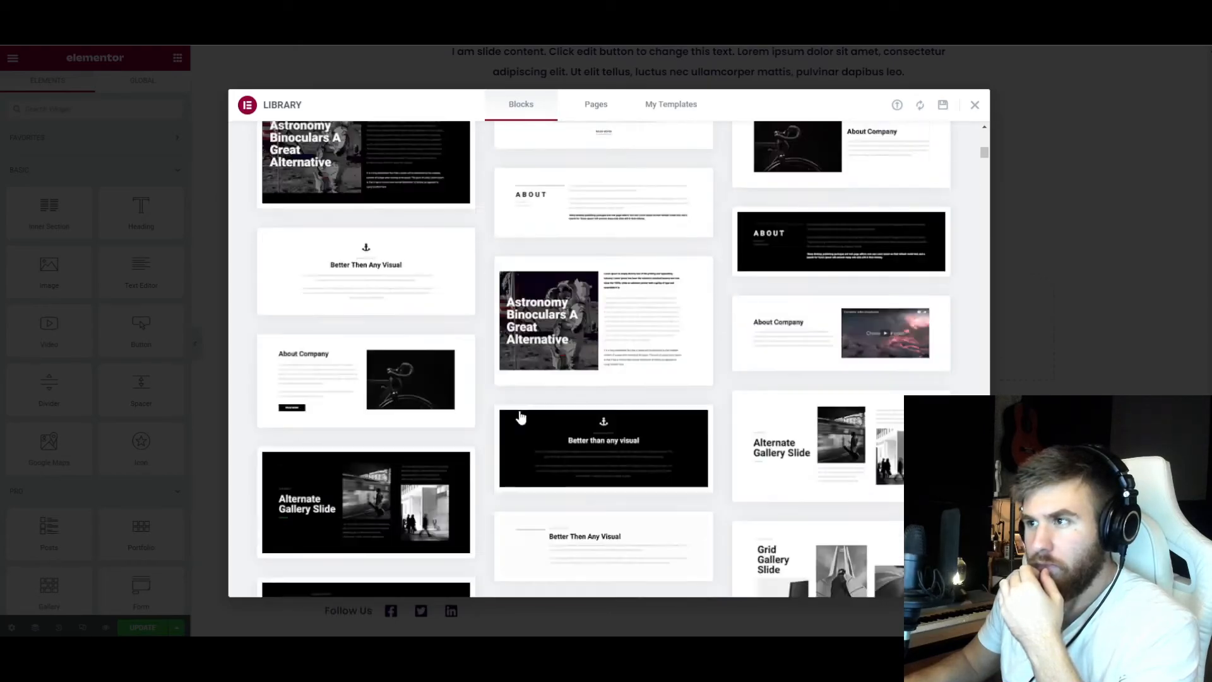
pyautogui.scroll(3, 519, 418)
pyautogui.click(300, 146)
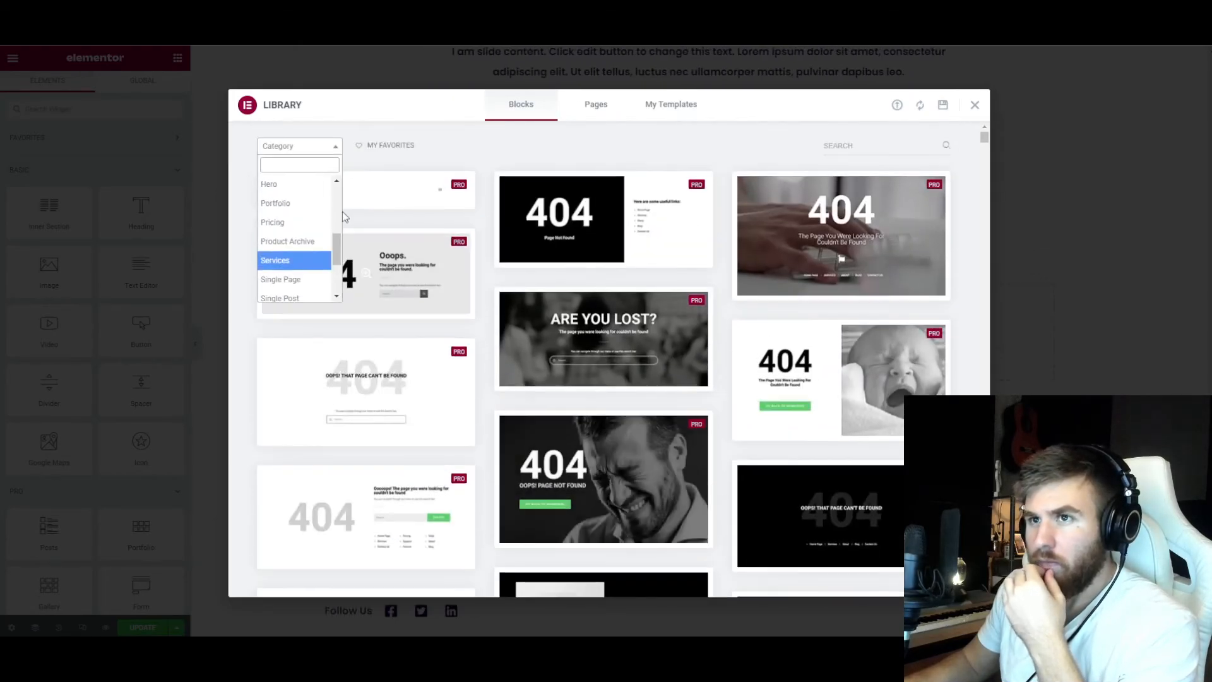
pyautogui.click(596, 104)
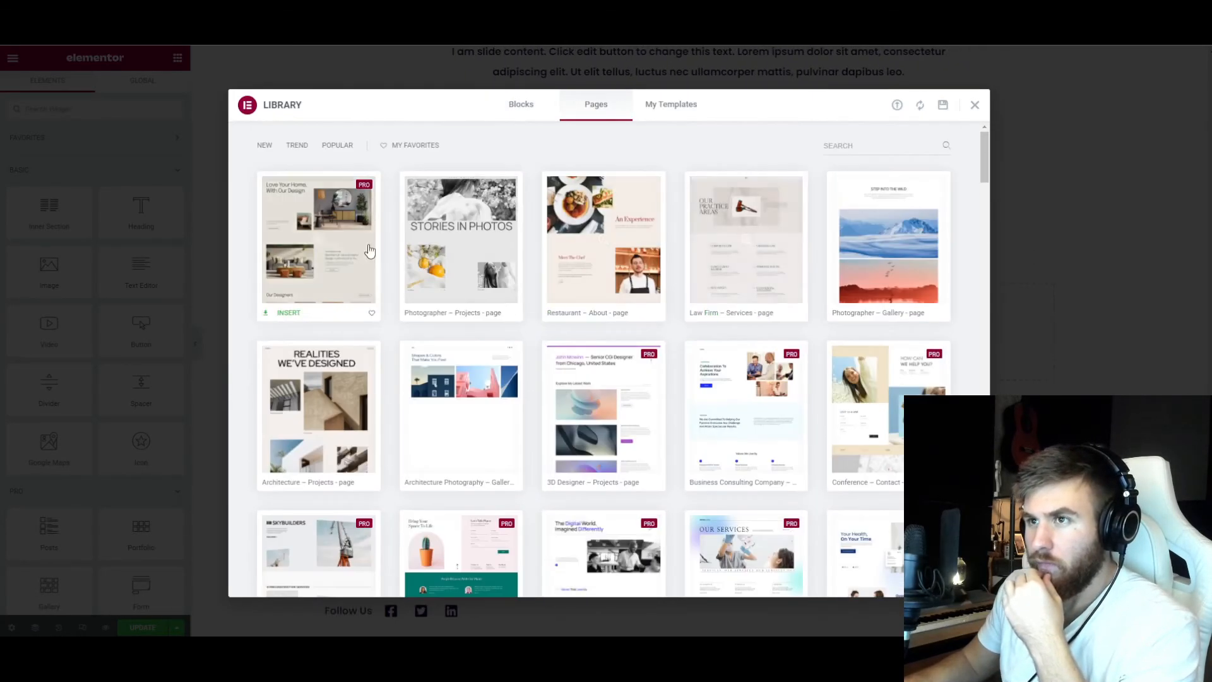
pyautogui.scroll(-3, 442, 226)
pyautogui.click(443, 226)
pyautogui.click(922, 103)
pyautogui.click(542, 385)
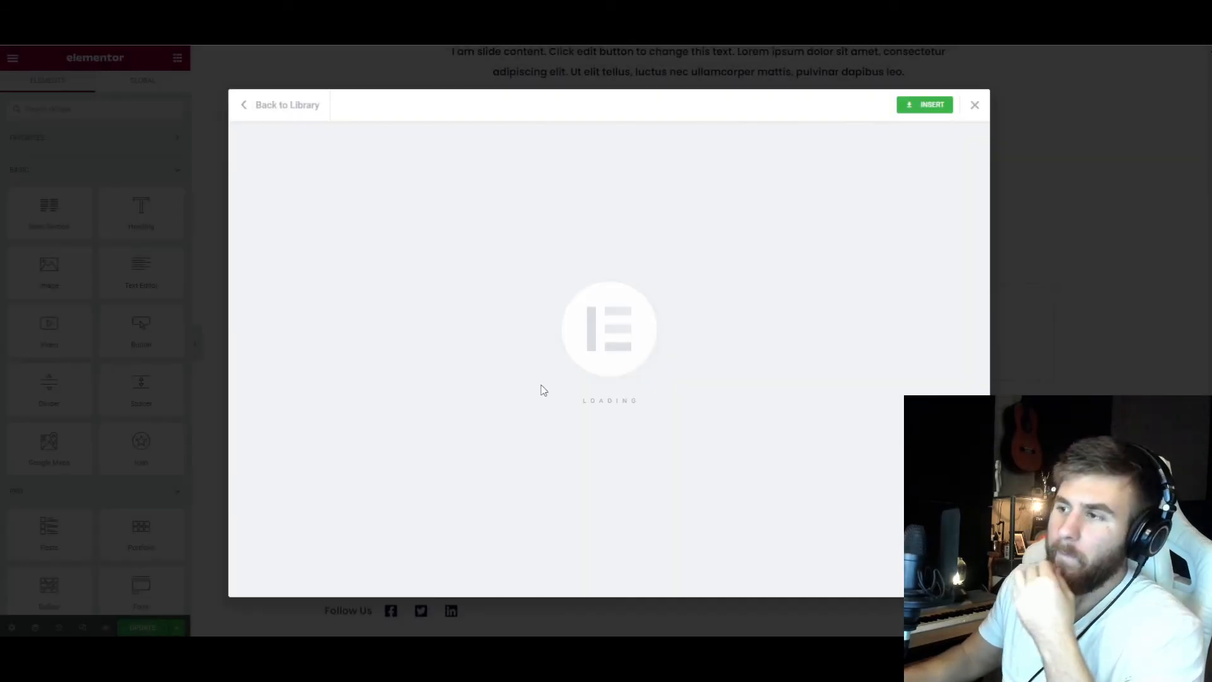
# Set the "Shapes & Colors That Make You Feel" heading to Poppins, weight 600, size 40 px, and delete the WBY header row above it.
pyautogui.scroll(15, 608, 373)
pyautogui.click(417, 240)
pyautogui.click(95, 88)
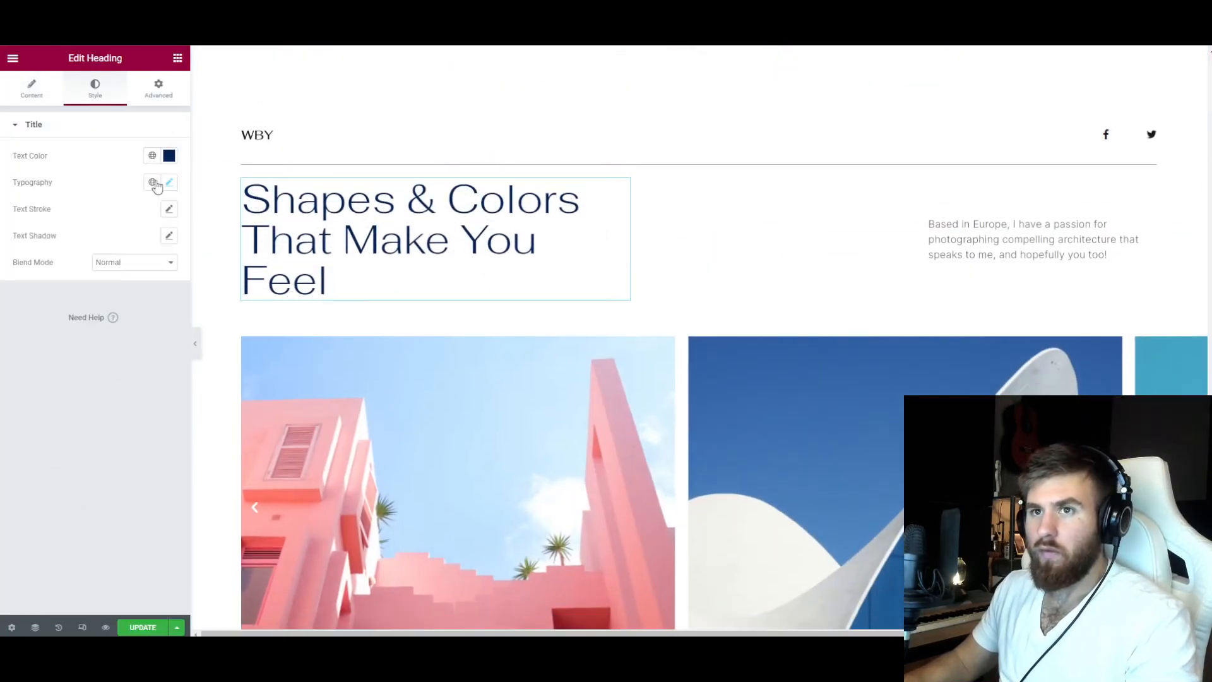
pyautogui.click(168, 183)
pyautogui.click(130, 243)
pyautogui.click(102, 371)
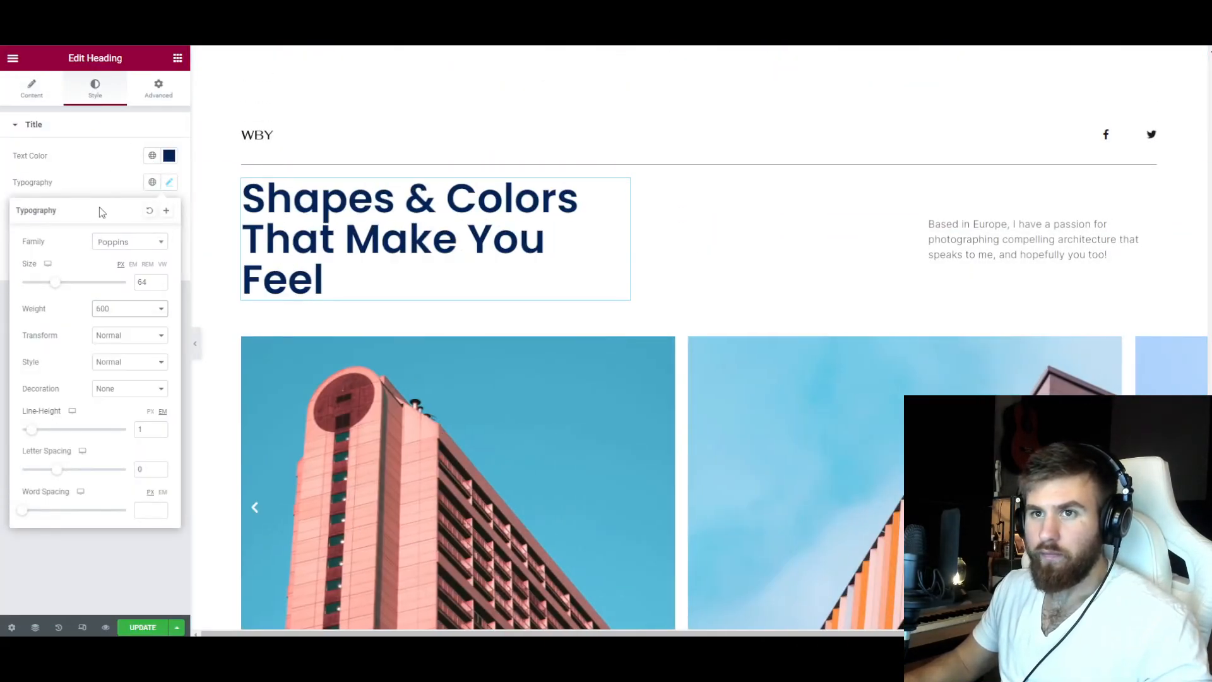
pyautogui.write('40')
pyautogui.click(126, 177)
pyautogui.scroll(1, 682, 183)
pyautogui.click(714, 163)
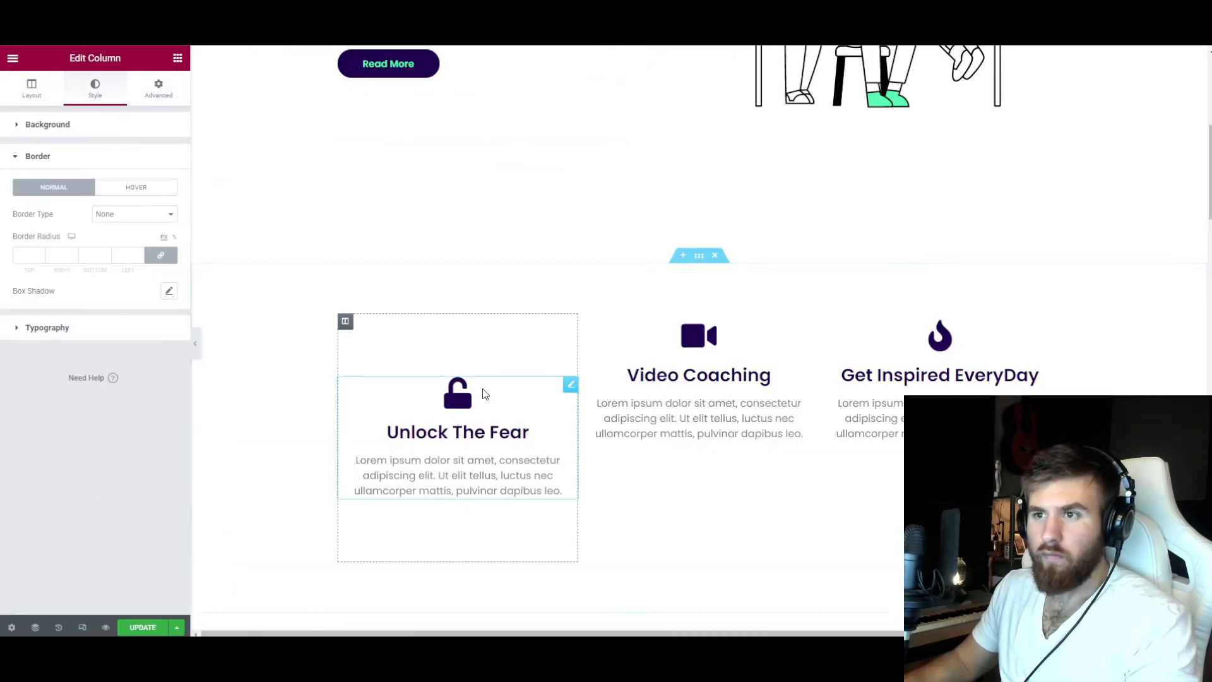
# Try placing the icons left of the text in the "Unlock The Fear" and "Video Coaching" icon boxes.
pyautogui.click(482, 398)
pyautogui.click(135, 475)
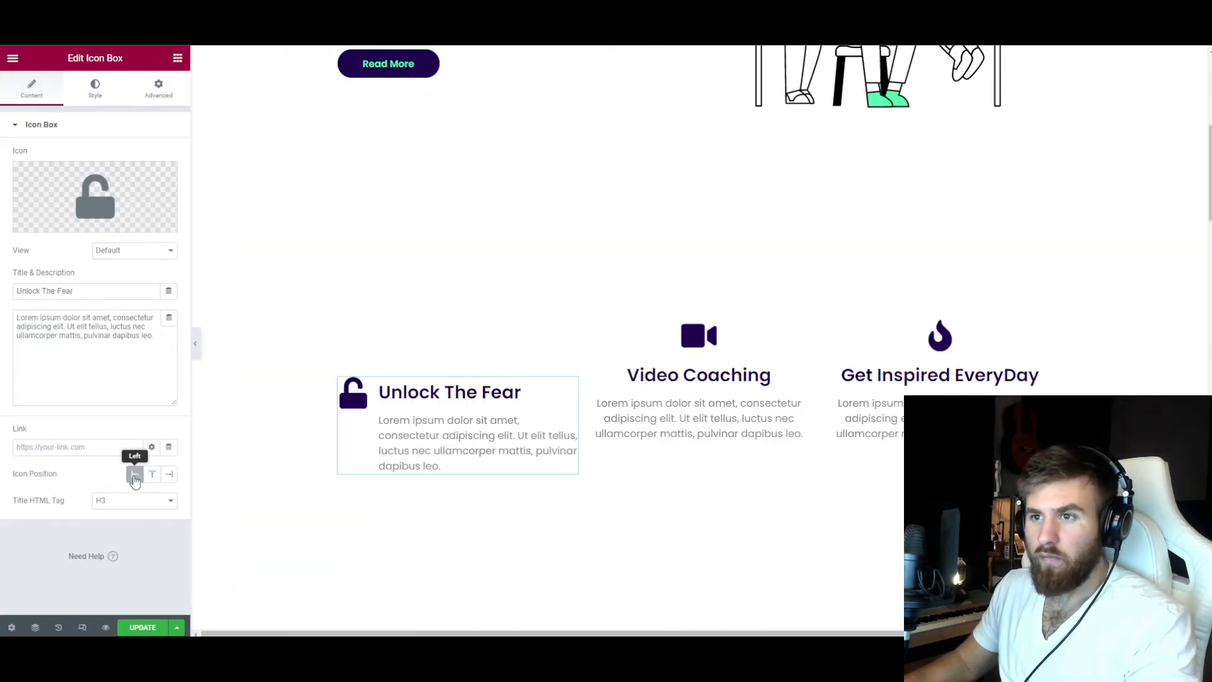
pyautogui.rightClick(723, 333)
pyautogui.click(669, 414)
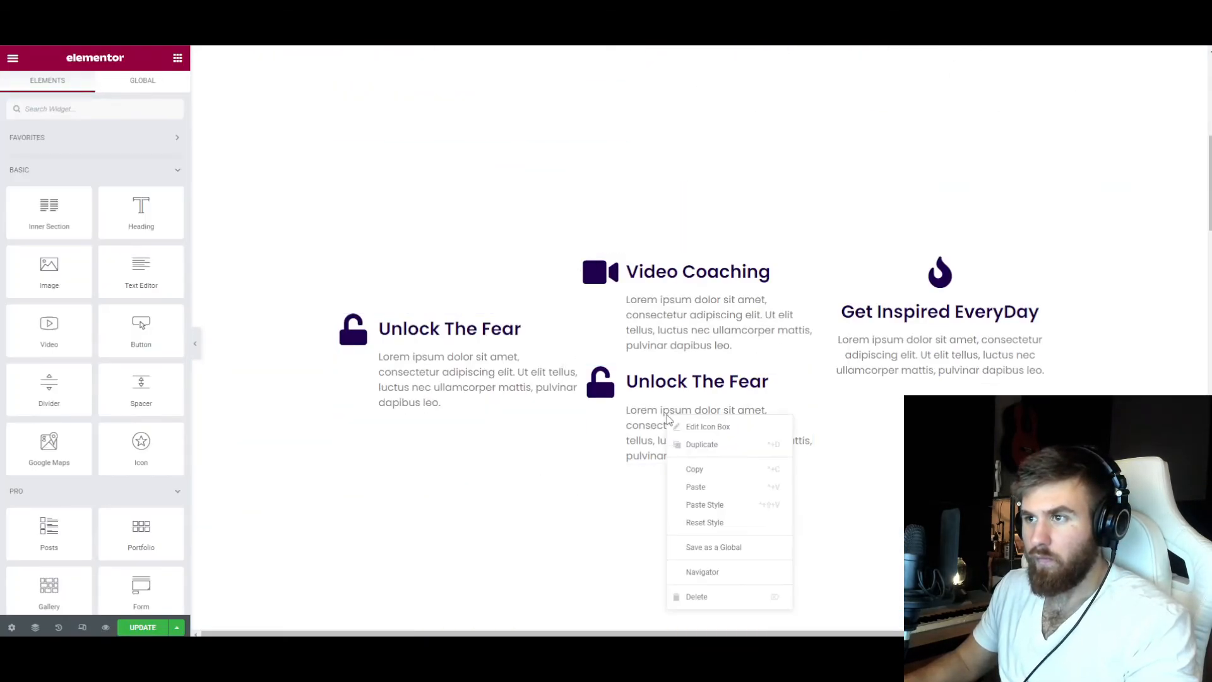
# Set the bottom padding of the first icon box column to 0 and select the second column.
pyautogui.click(346, 258)
pyautogui.click(158, 88)
pyautogui.moveTo(101, 222); pyautogui.dragTo(81, 222)
pyautogui.write('0')
pyautogui.moveTo(34, 222); pyautogui.dragTo(10, 226)
pyautogui.write('0')
pyautogui.click(587, 259)
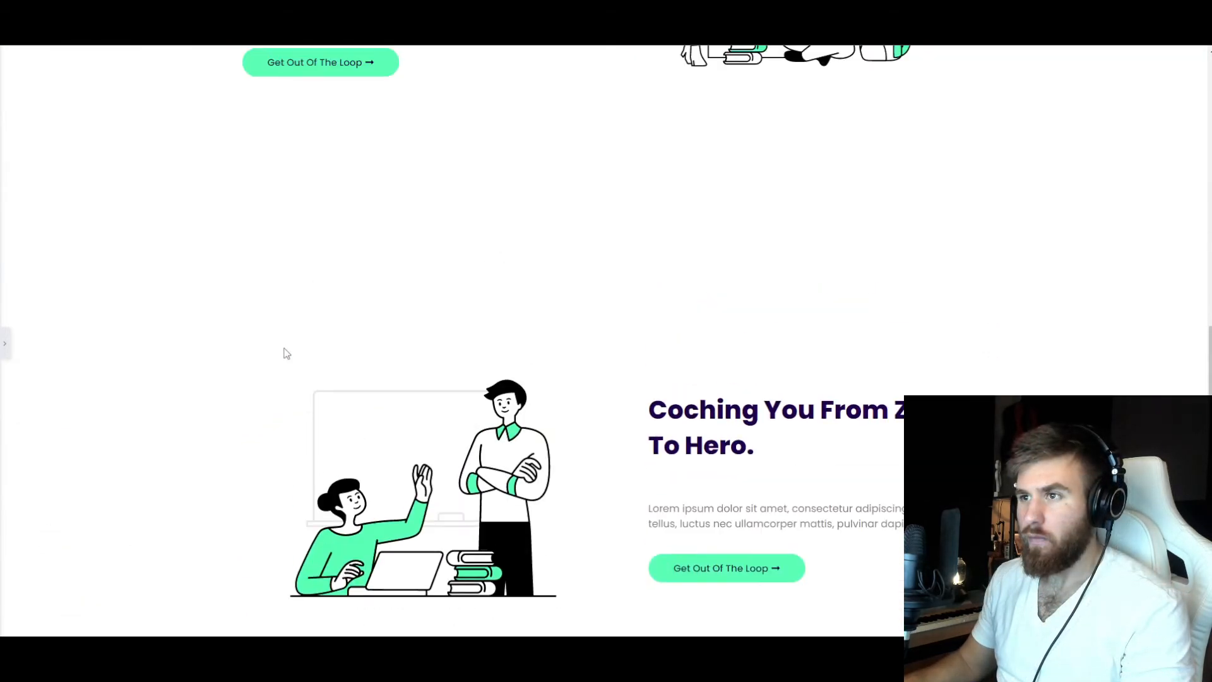
# Set the top and bottom padding of the "Stuck? Not Anymore!" section to 5 percent.
pyautogui.click(8, 346)
pyautogui.scroll(7, 628, 298)
pyautogui.click(699, 139)
pyautogui.click(158, 88)
pyautogui.moveTo(34, 221); pyautogui.dragTo(15, 221)
pyautogui.write('5')
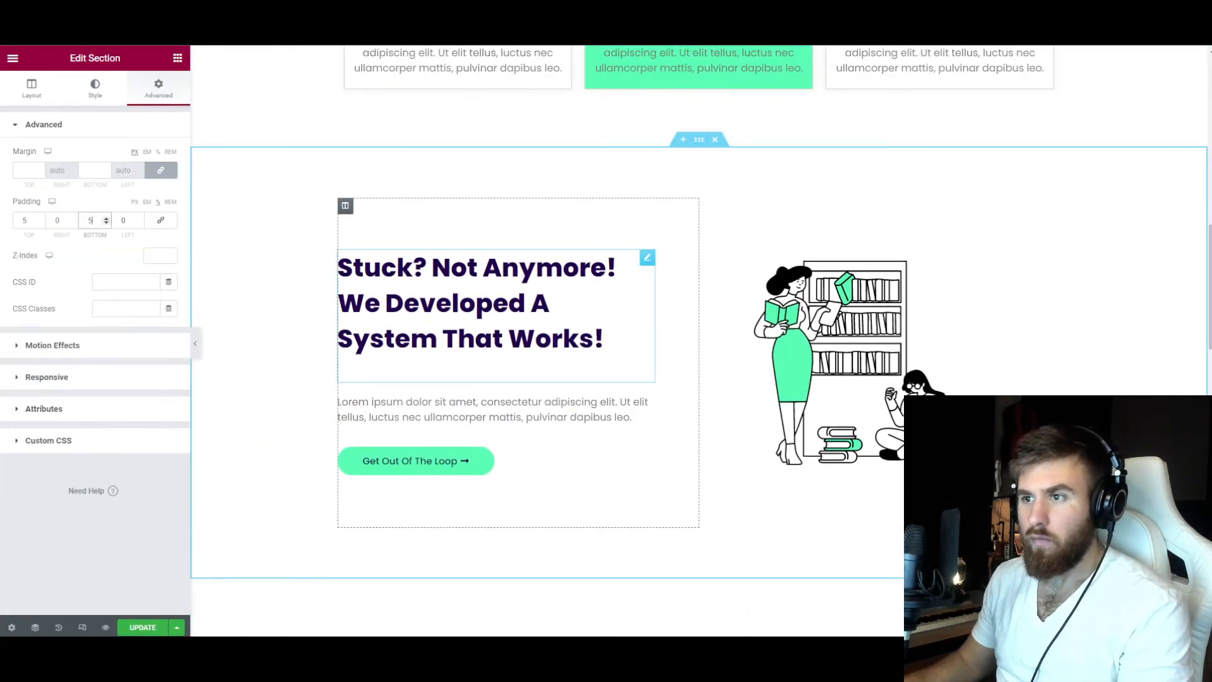
# Reduce the width of the illustrations in the "Stuck? Not Anymore!" and "Coching You From Zero To Hero." sections.
pyautogui.scroll(-4, 631, 303)
pyautogui.click(699, 318)
pyautogui.scroll(-3, 131, 122)
pyautogui.click(501, 414)
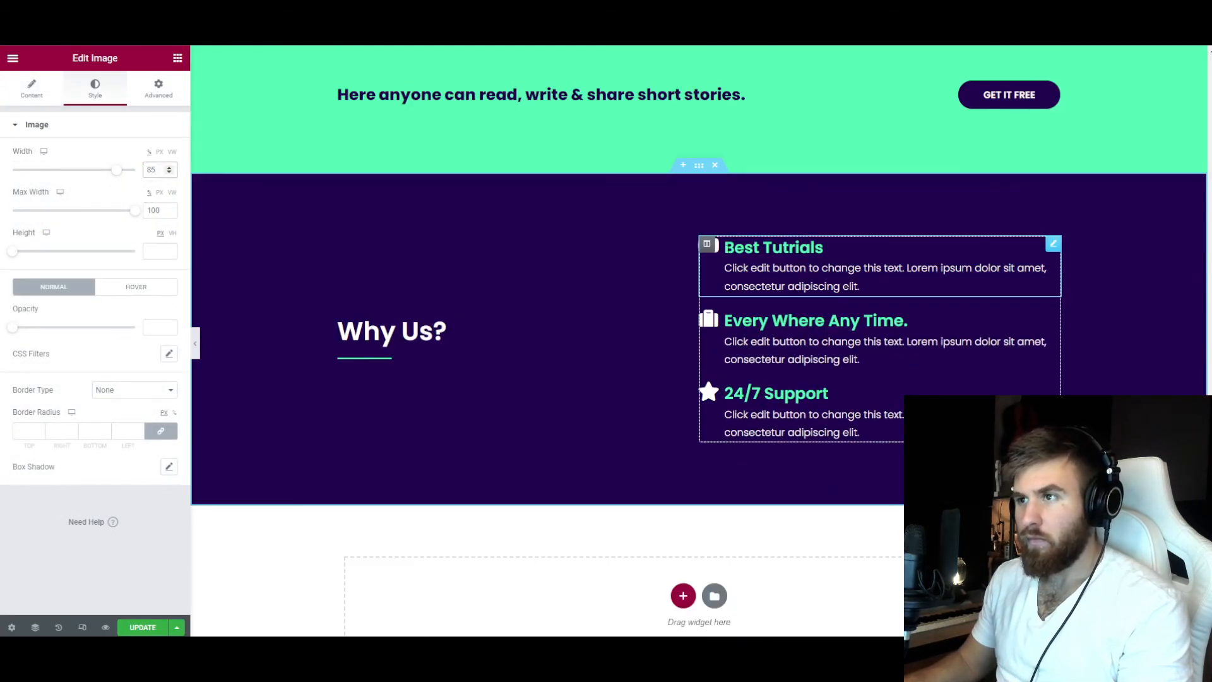
# Try an icon size of 20 on the "Best Tutrials" icon box.
pyautogui.doubleClick(146, 264)
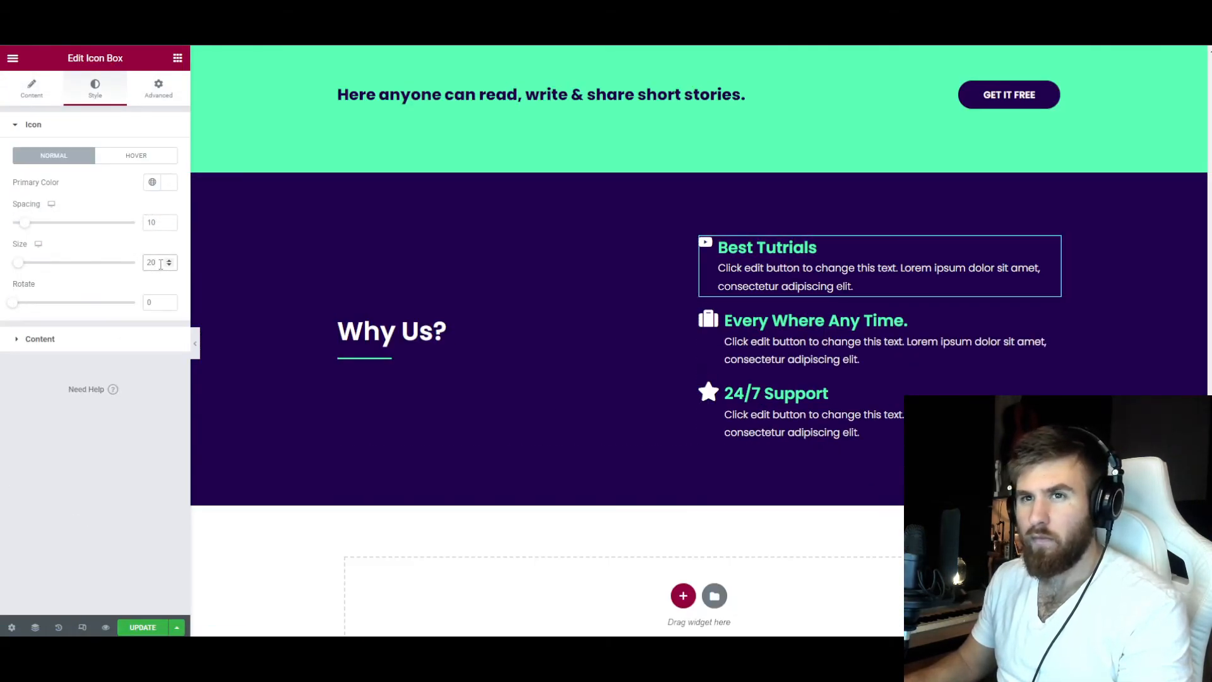
pyautogui.write('20')
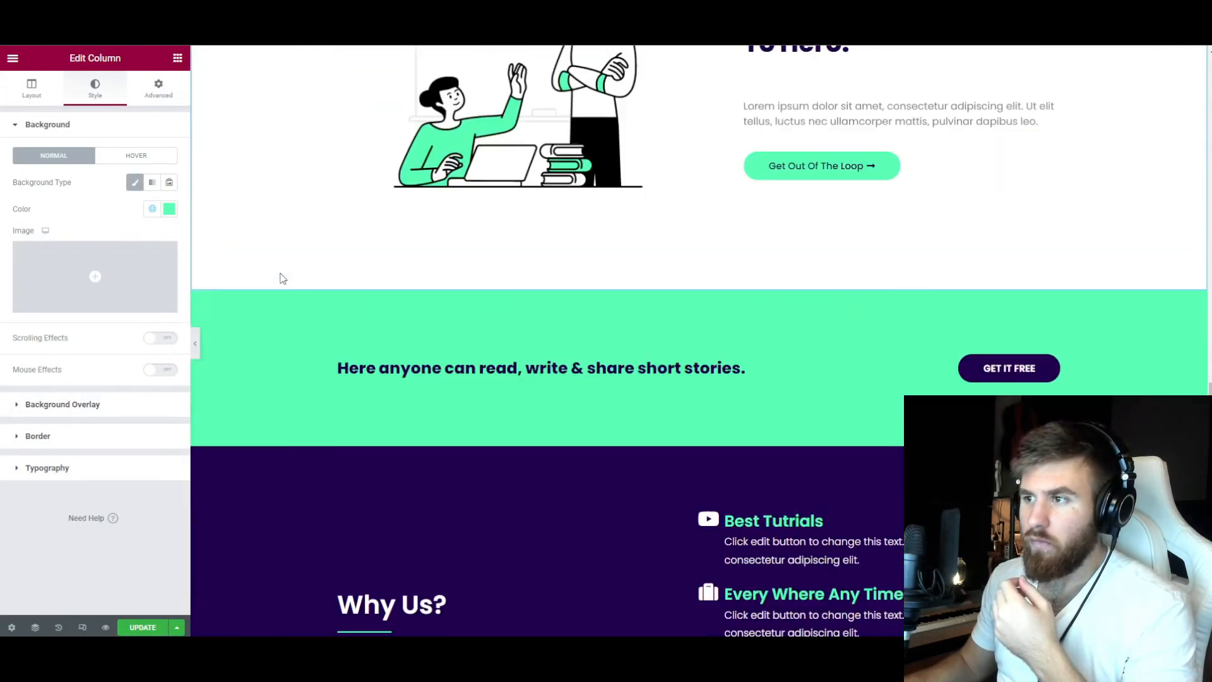
# Set the bottom padding of the "Coching You From Zero To Hero." heading to 40 px.
pyautogui.scroll(5, 282, 276)
pyautogui.click(752, 392)
pyautogui.scroll(1, 382, 233)
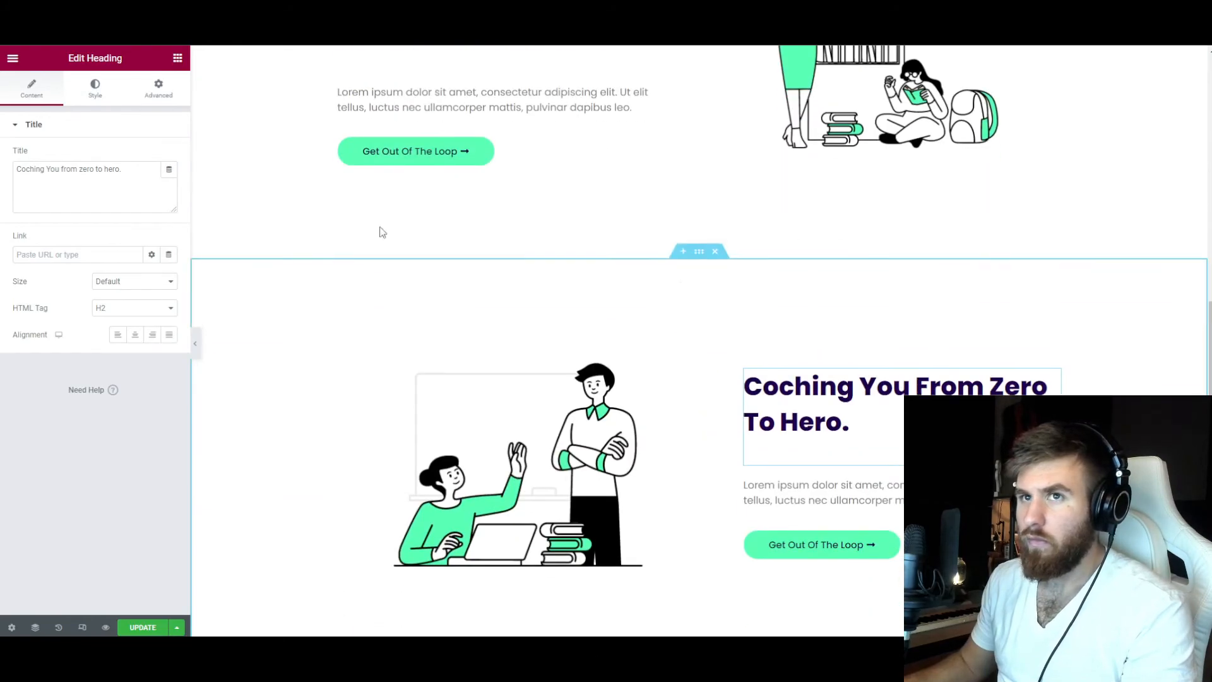
pyautogui.click(159, 89)
pyautogui.doubleClick(89, 220)
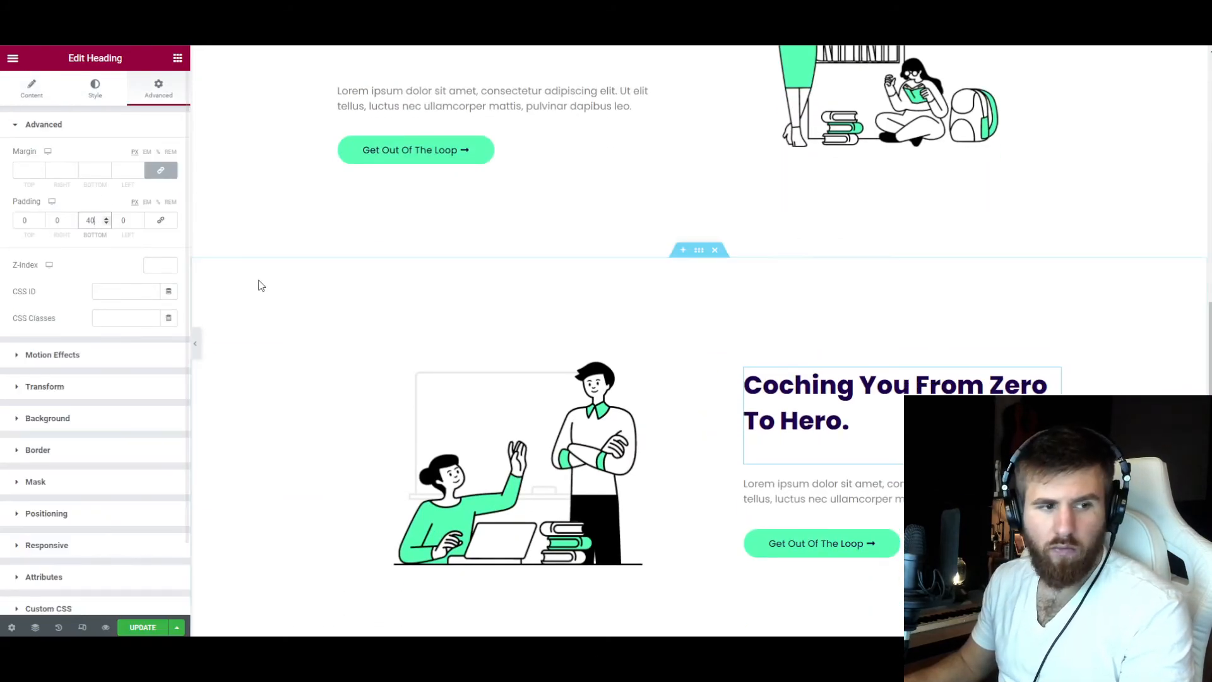
# Set the description text of the "Video Coaching" icon box to a dark global color.
pyautogui.scroll(6, 389, 272)
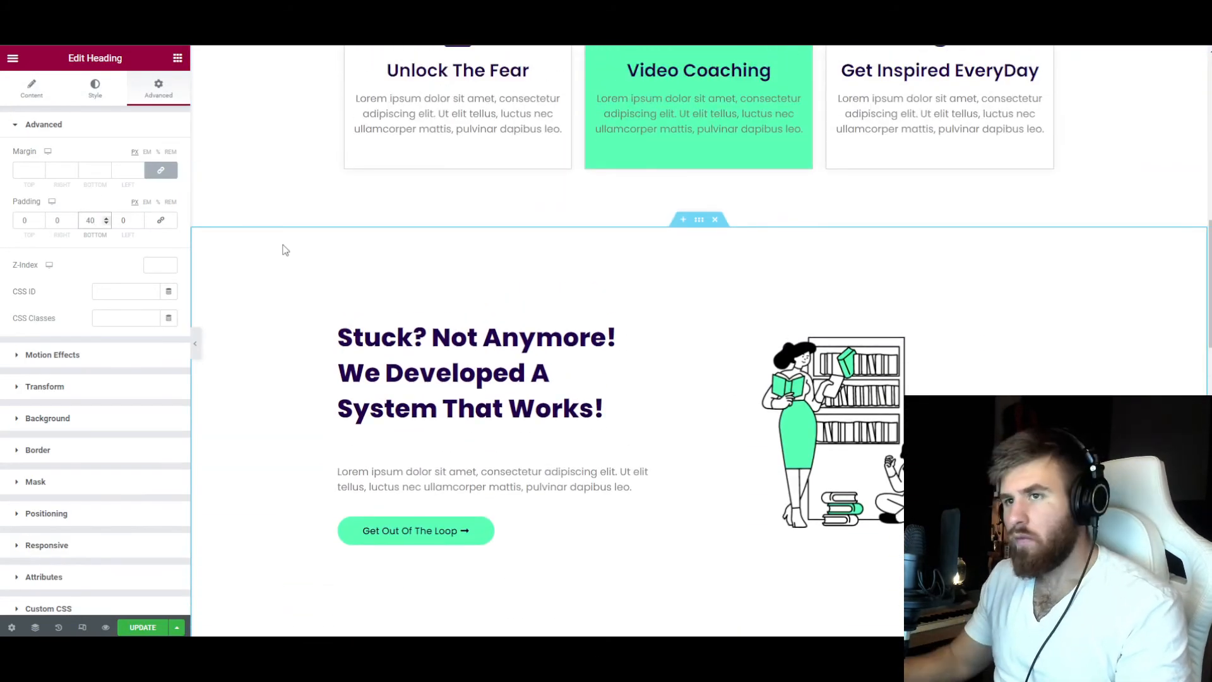
pyautogui.scroll(4, 316, 284)
pyautogui.click(699, 316)
pyautogui.click(94, 88)
pyautogui.click(169, 441)
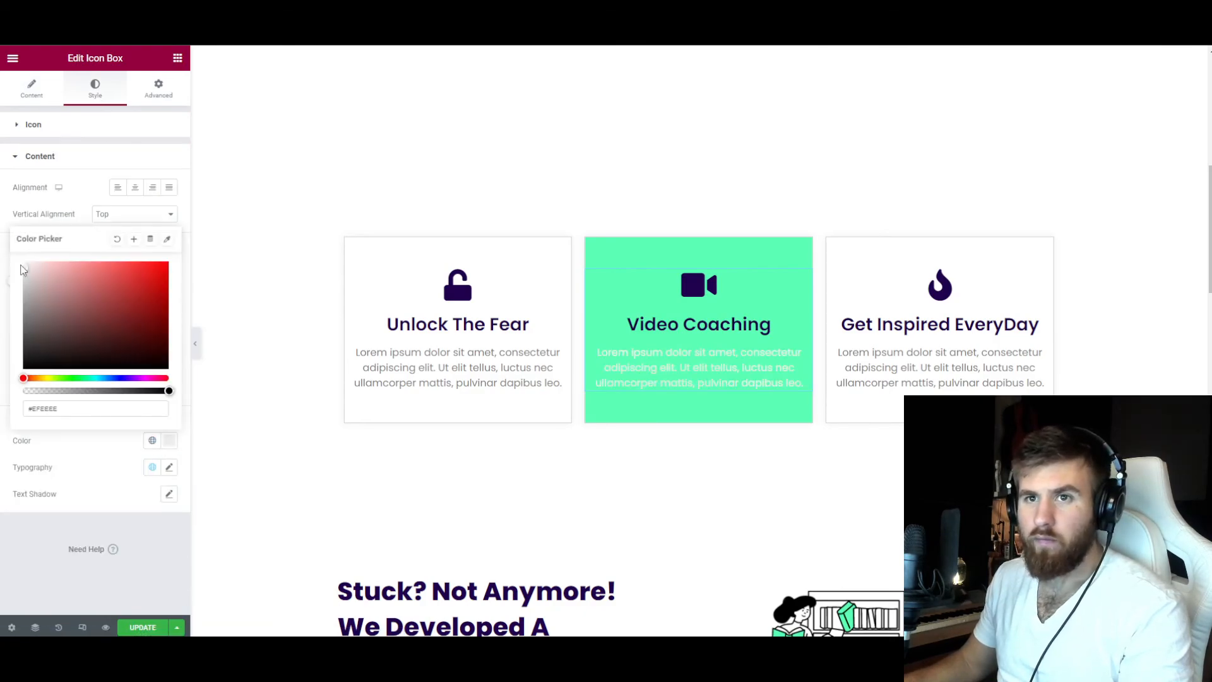
pyautogui.click(152, 441)
pyautogui.click(63, 489)
# Open the advanced settings of the "Unlock The Fear" column.
pyautogui.scroll(1, 291, 436)
pyautogui.click(345, 302)
pyautogui.click(149, 89)
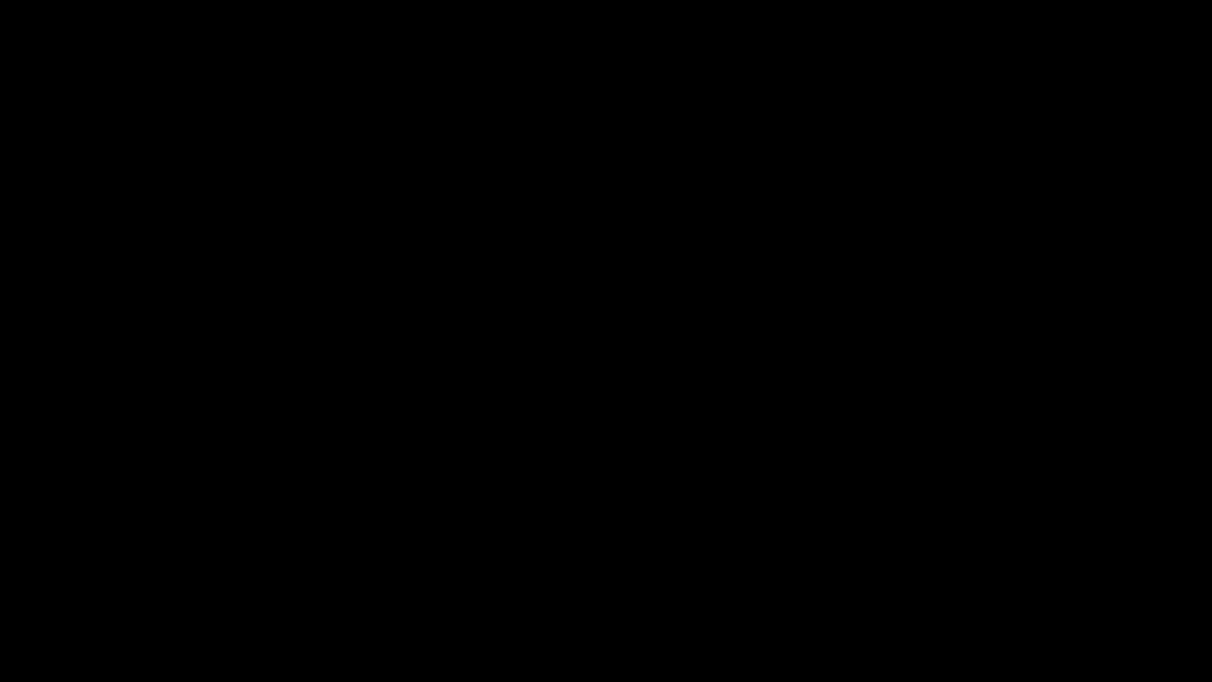
# Examine the page's layout and spacing from the hero through the icon boxes and coaching sections to "Why Us?".
pyautogui.scroll(-4, 542, 243)
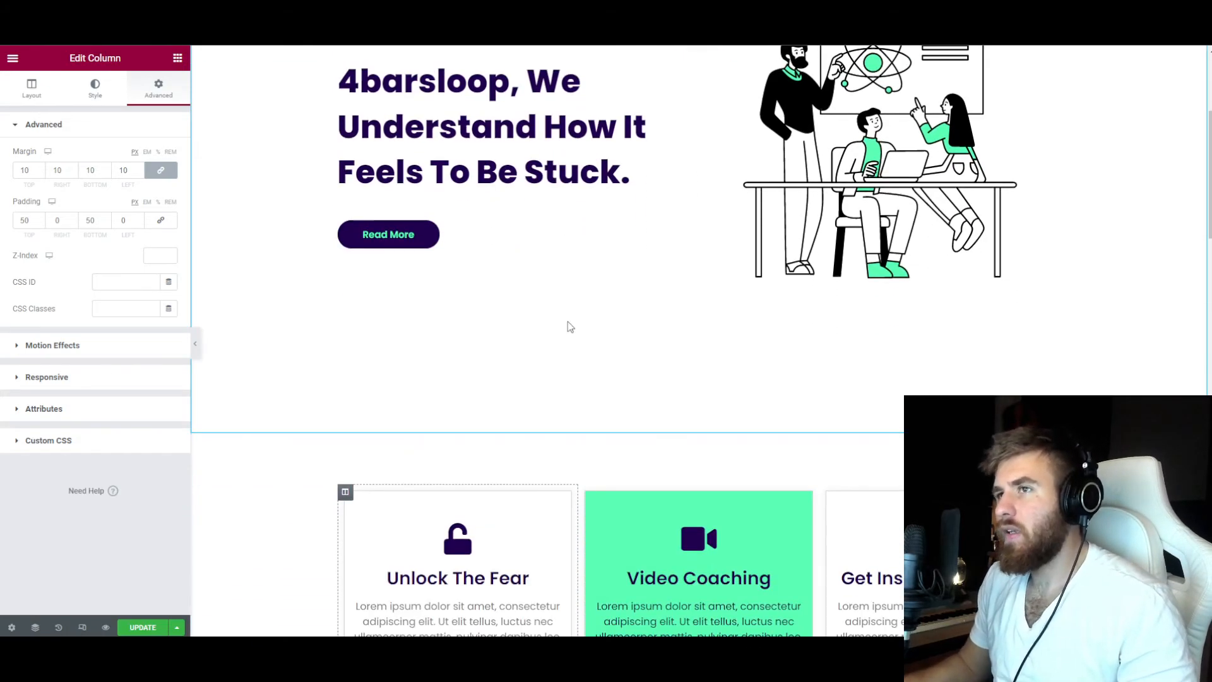
pyautogui.scroll(-1, 559, 345)
pyautogui.scroll(2, 563, 343)
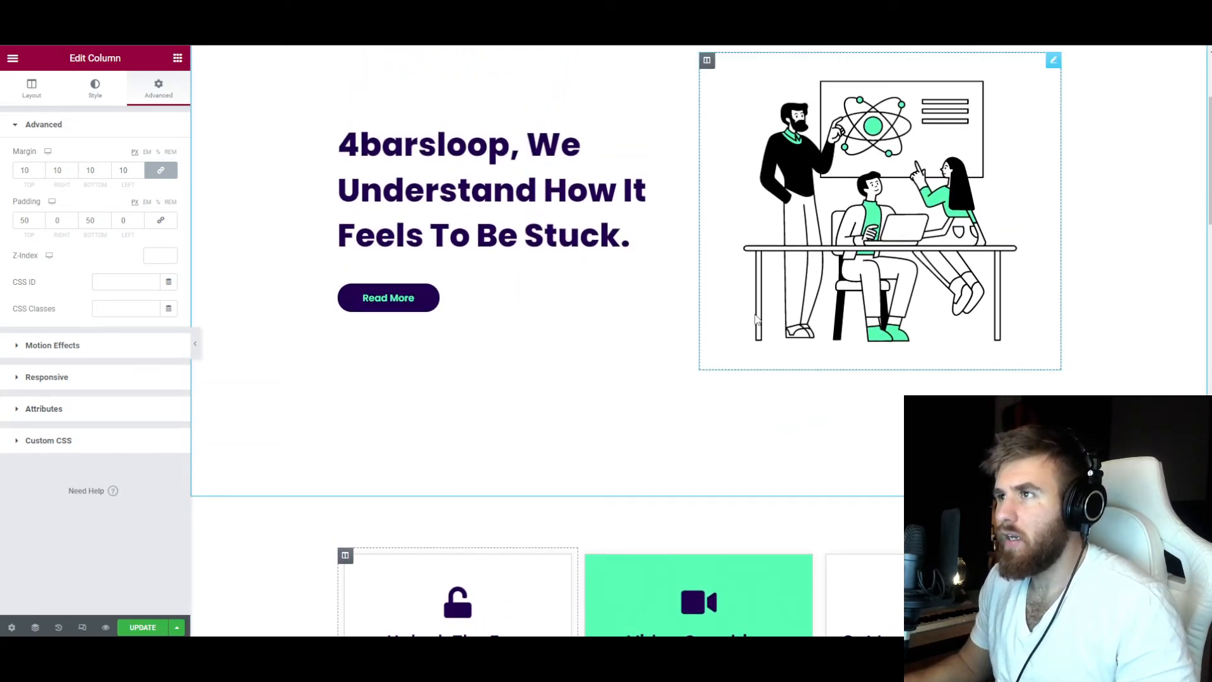
pyautogui.scroll(-4, 657, 351)
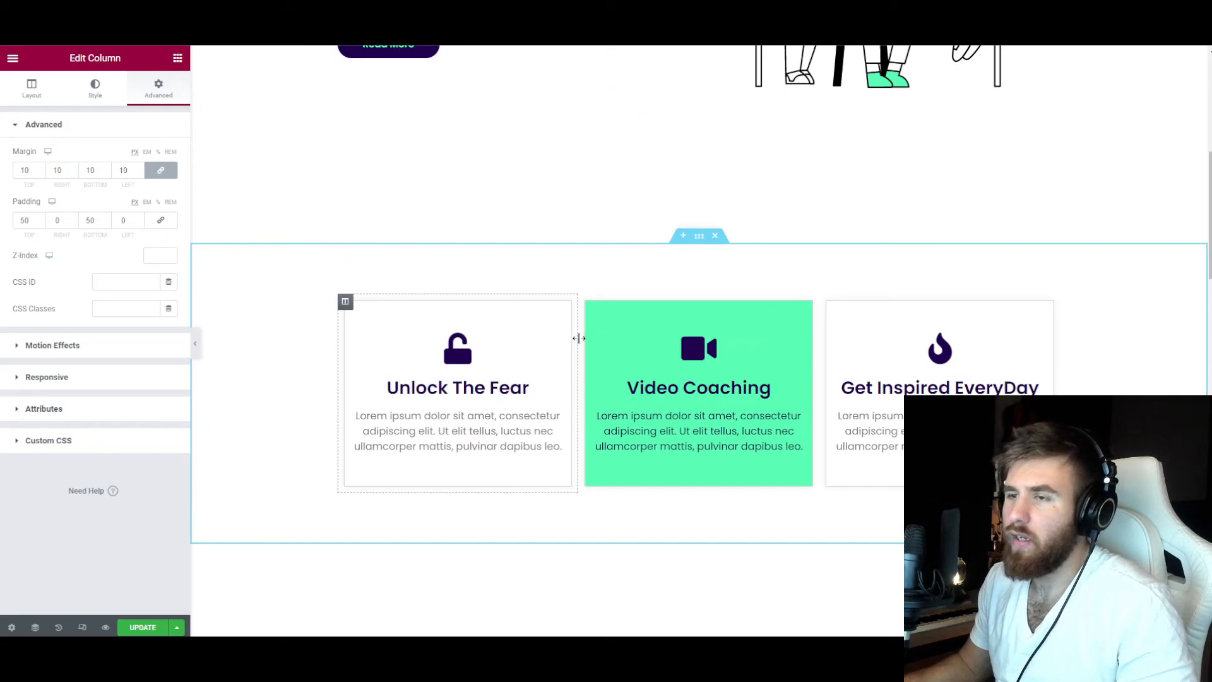
pyautogui.scroll(-5, 494, 292)
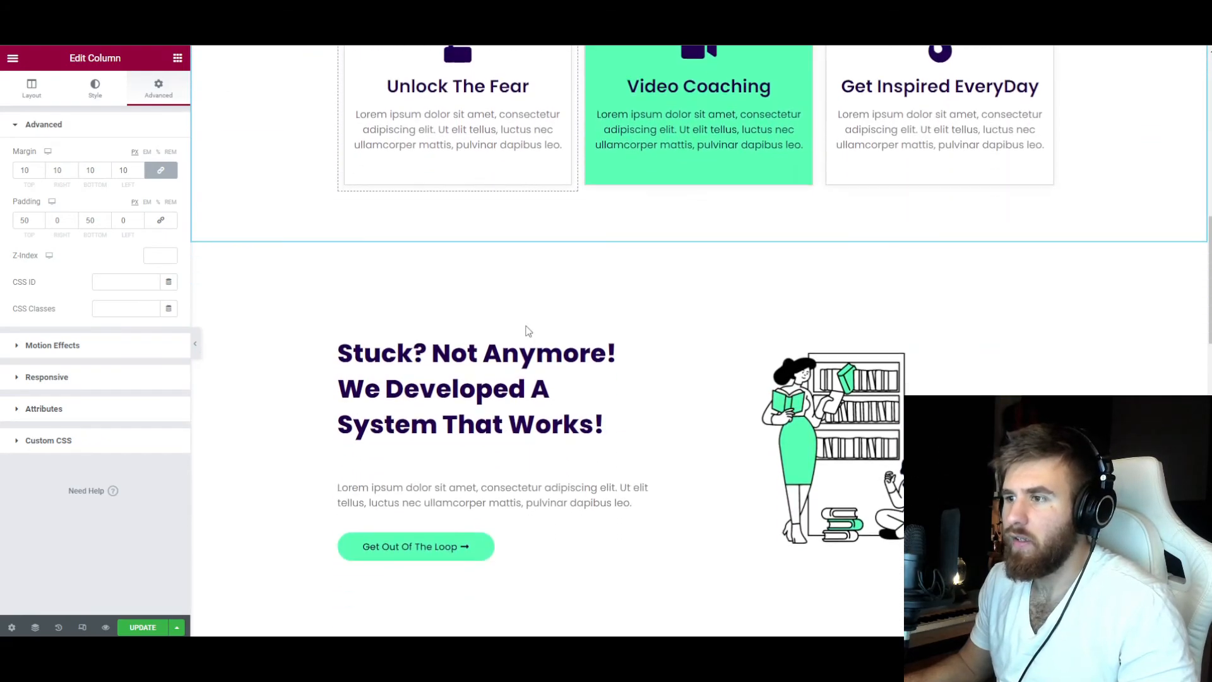
pyautogui.scroll(2, 528, 330)
pyautogui.scroll(-3, 710, 278)
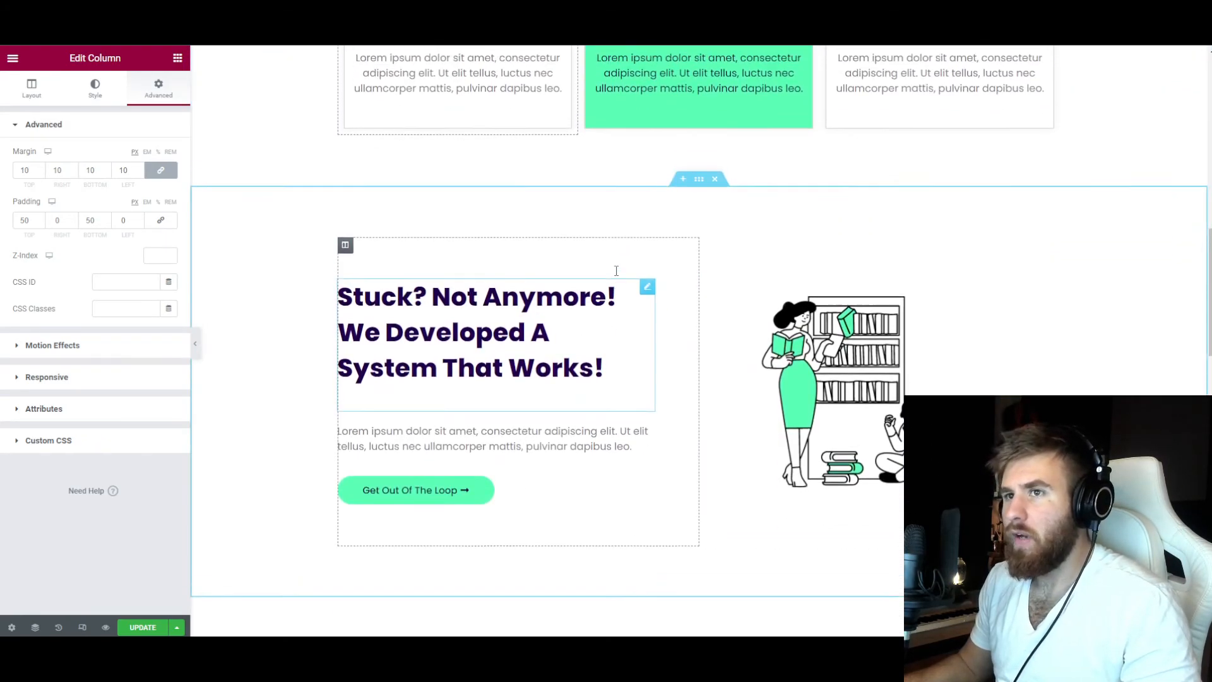
pyautogui.scroll(2, 568, 282)
pyautogui.scroll(-4, 462, 281)
pyautogui.scroll(-3, 462, 281)
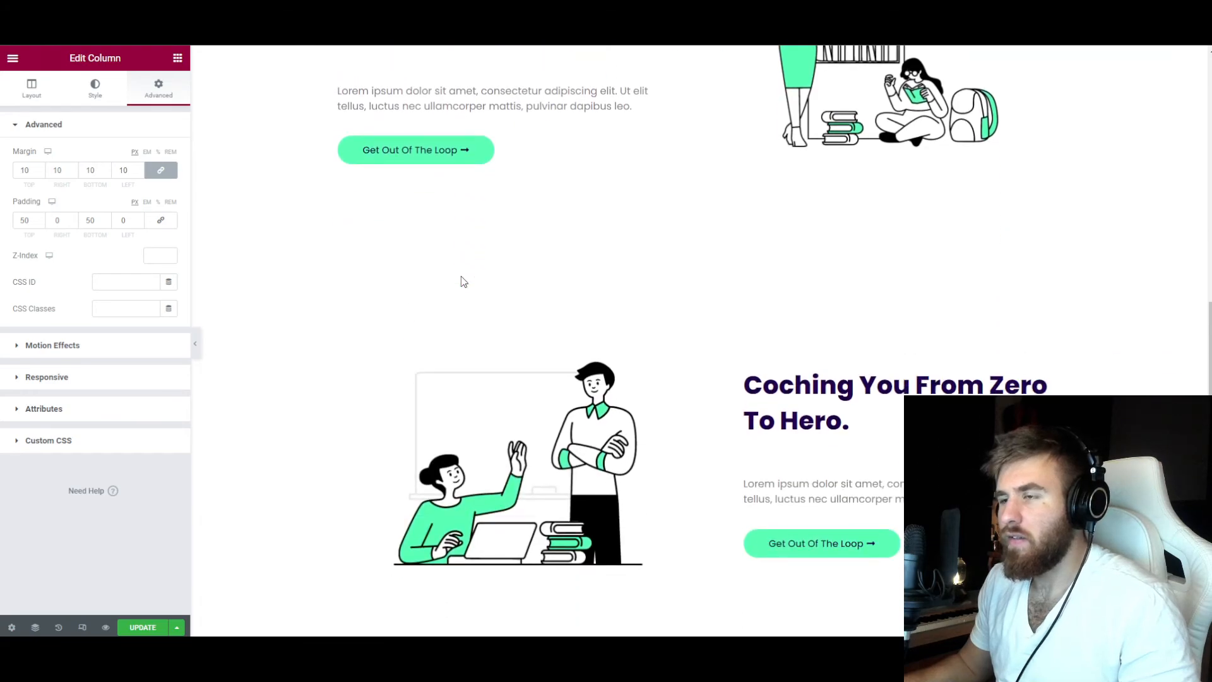
pyautogui.scroll(-6, 464, 280)
pyautogui.scroll(-3, 464, 279)
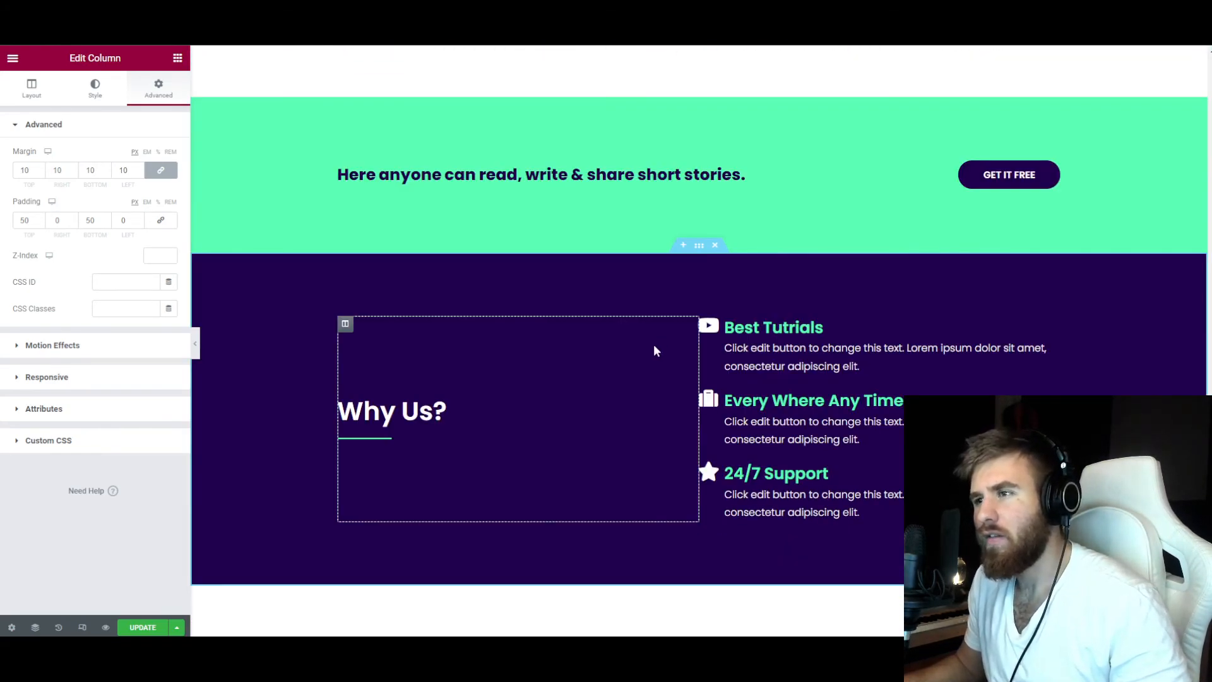
pyautogui.scroll(1, 654, 346)
pyautogui.scroll(1, 655, 346)
pyautogui.scroll(1, 654, 348)
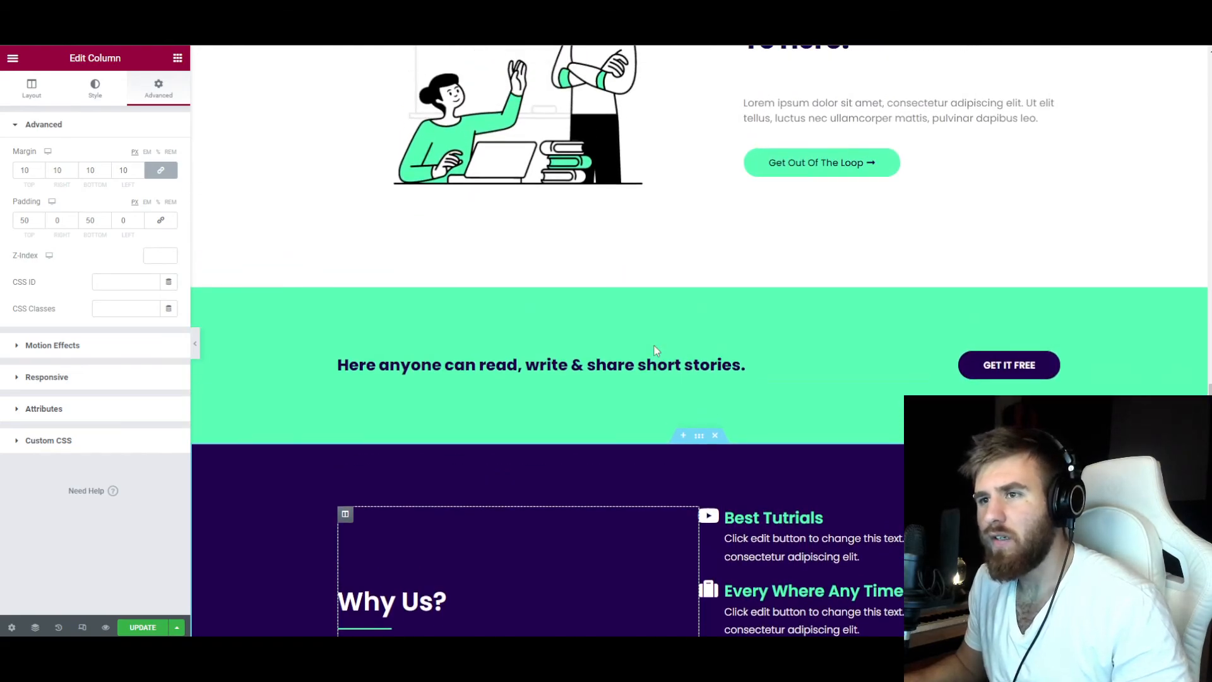
pyautogui.scroll(2, 655, 348)
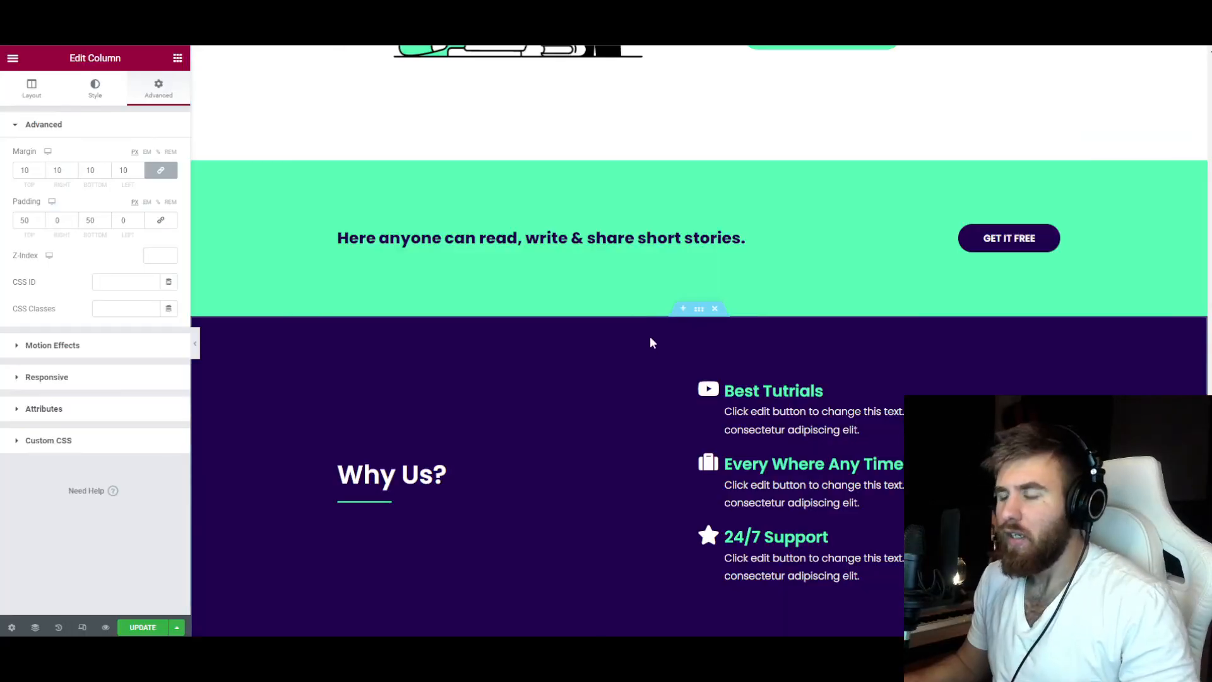
pyautogui.scroll(-1, 650, 336)
pyautogui.scroll(-5, 650, 338)
pyautogui.scroll(12, 618, 363)
pyautogui.scroll(15, 792, 377)
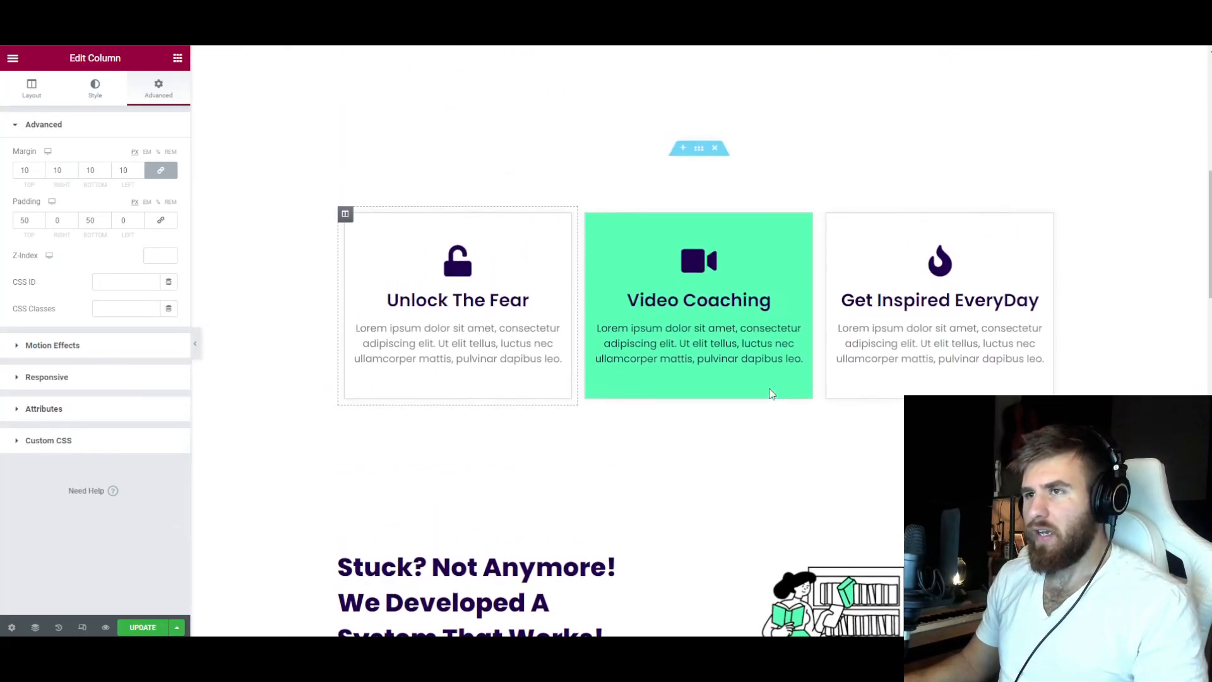
pyautogui.scroll(4, 615, 382)
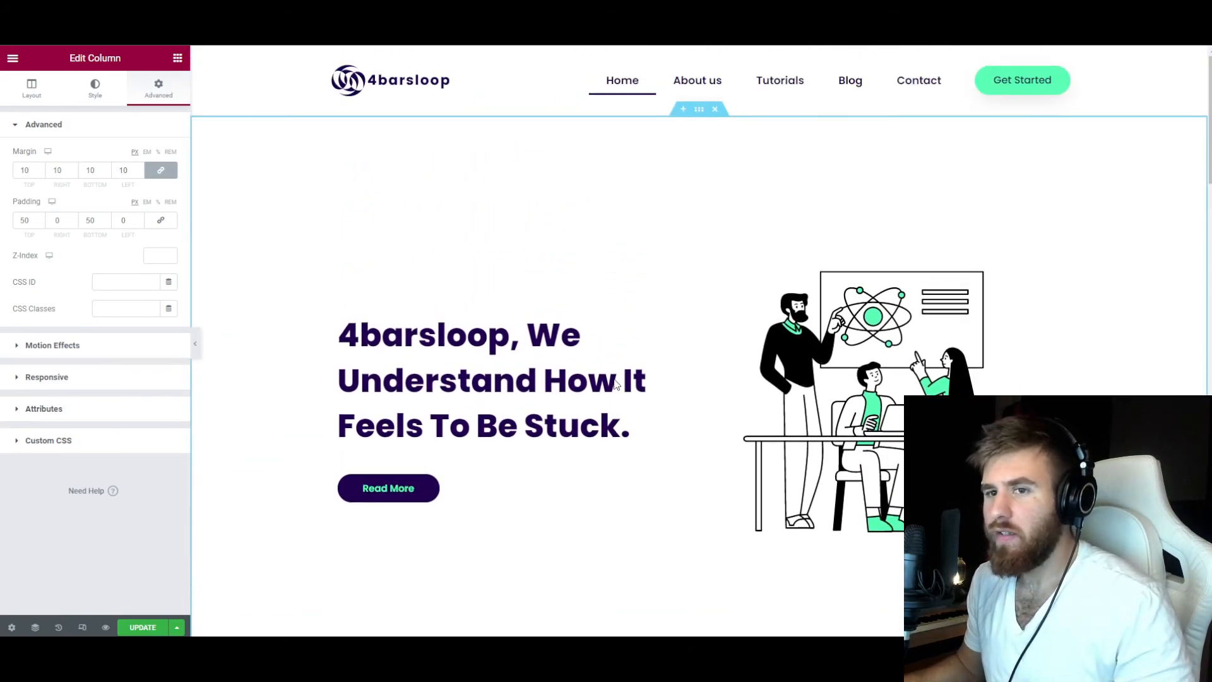
pyautogui.scroll(-4, 616, 384)
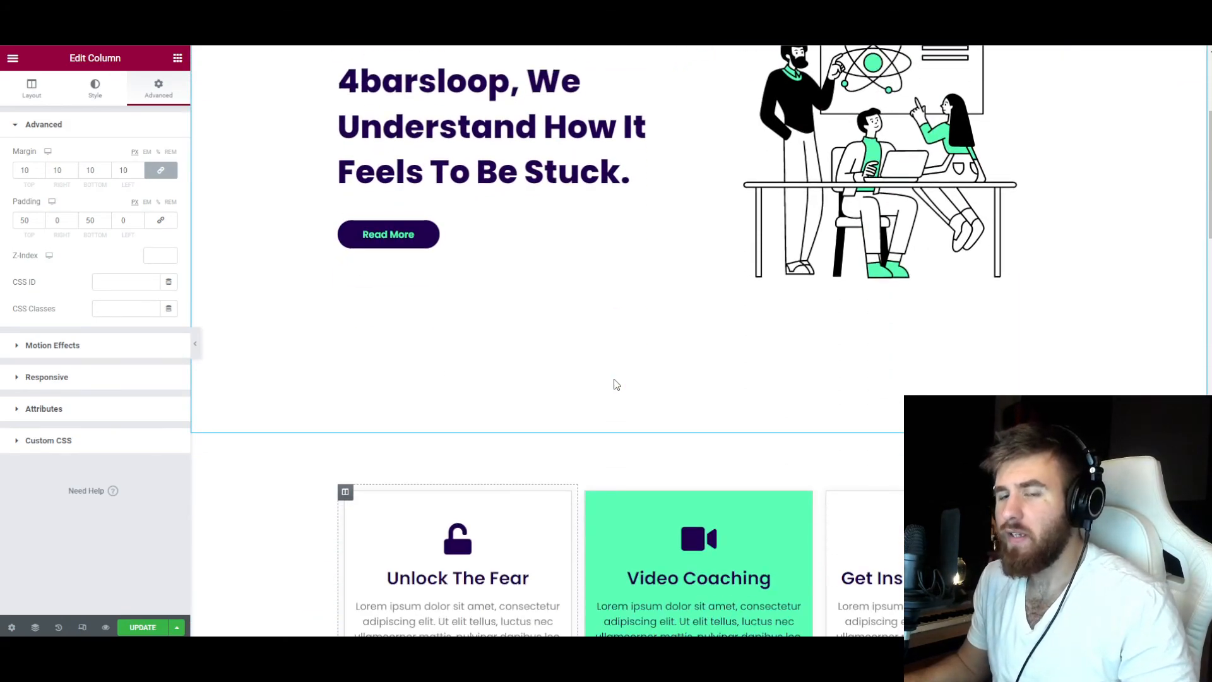
pyautogui.scroll(-3, 617, 385)
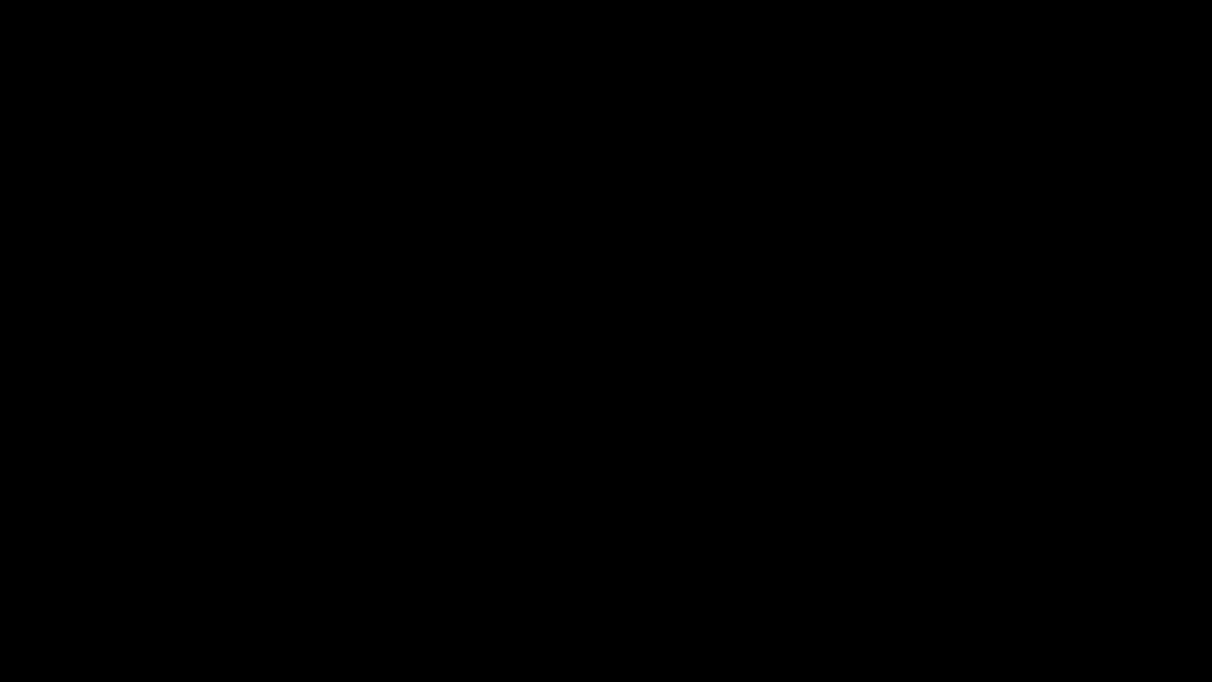
# Add an entrance animation to the "Unlock The Fear" and "Video Coaching" columns.
pyautogui.moveTo(390, 660)
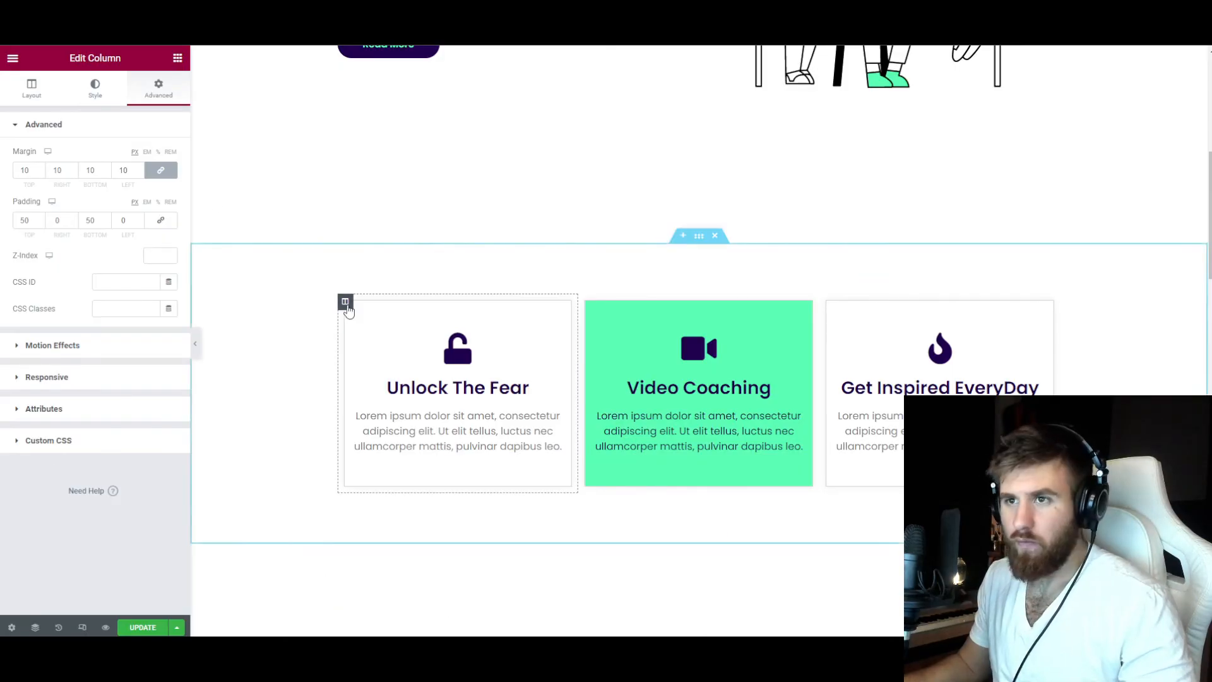
pyautogui.click(98, 377)
pyautogui.click(119, 258)
pyautogui.click(54, 384)
pyautogui.click(586, 301)
pyautogui.click(160, 90)
pyautogui.click(67, 347)
pyautogui.click(82, 255)
pyautogui.click(63, 381)
# Add an entrance animation to the "Get Inspired EveryDay" column.
pyautogui.click(828, 302)
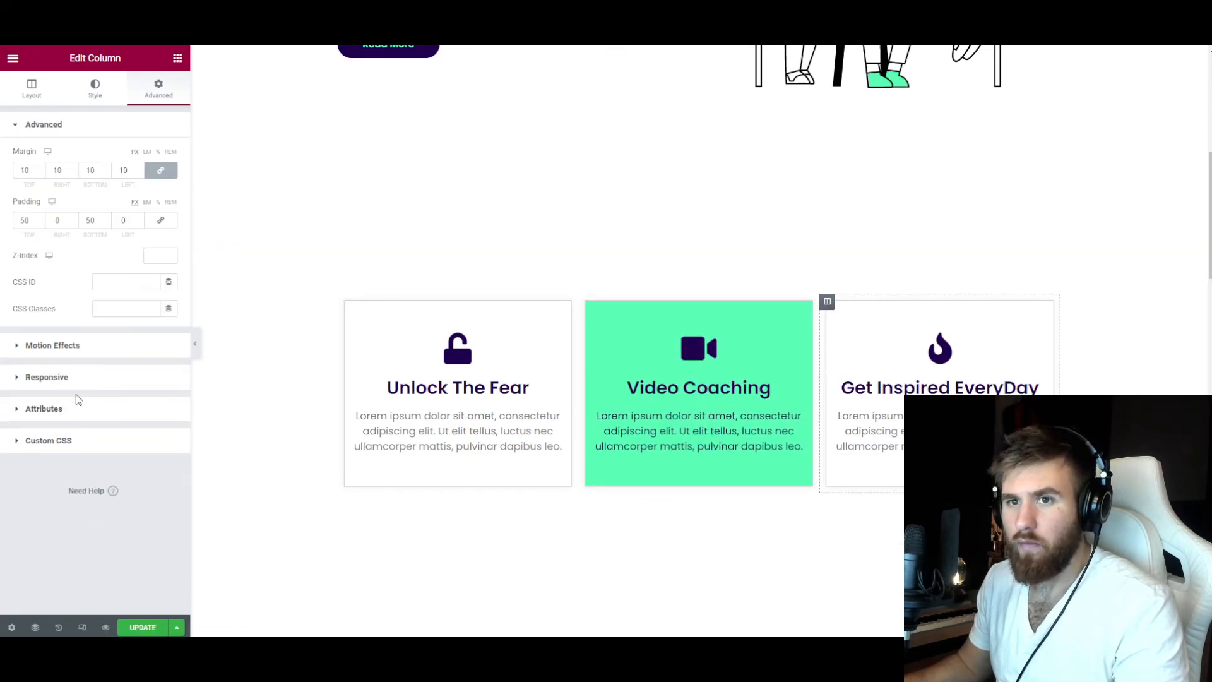
pyautogui.click(52, 156)
pyautogui.click(82, 256)
pyautogui.click(39, 382)
pyautogui.click(159, 309)
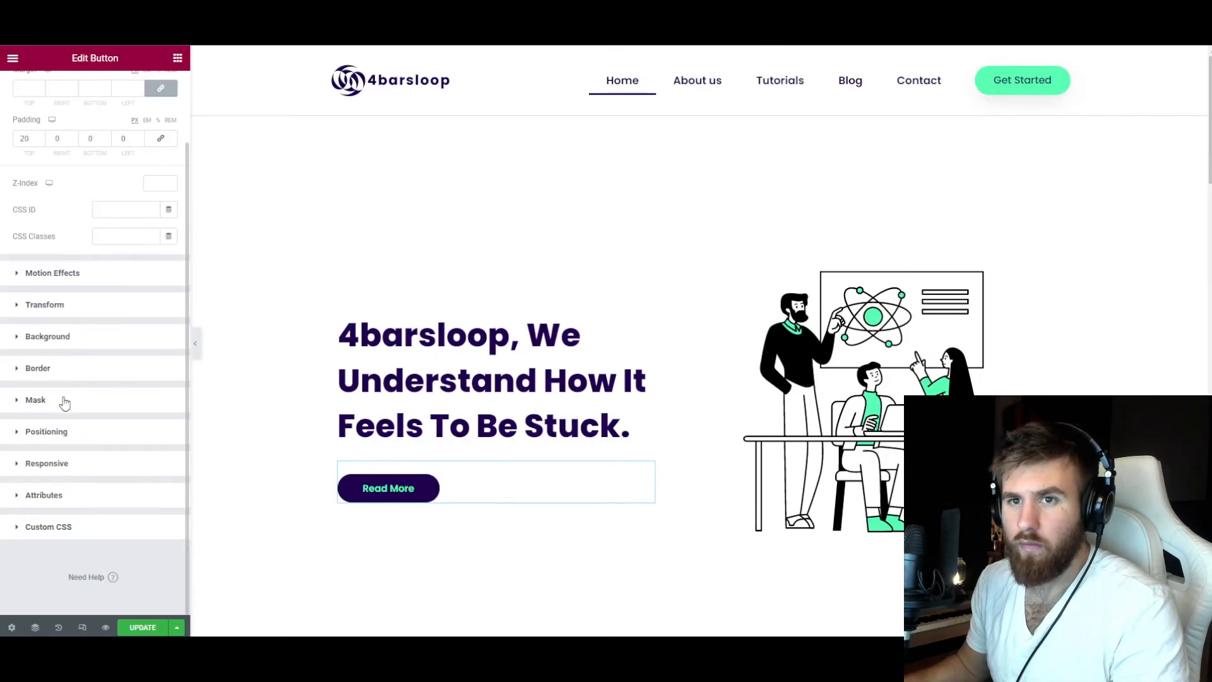
# Set the entrance animation of the hero's "Read More" button to Fade In.
pyautogui.click(68, 429)
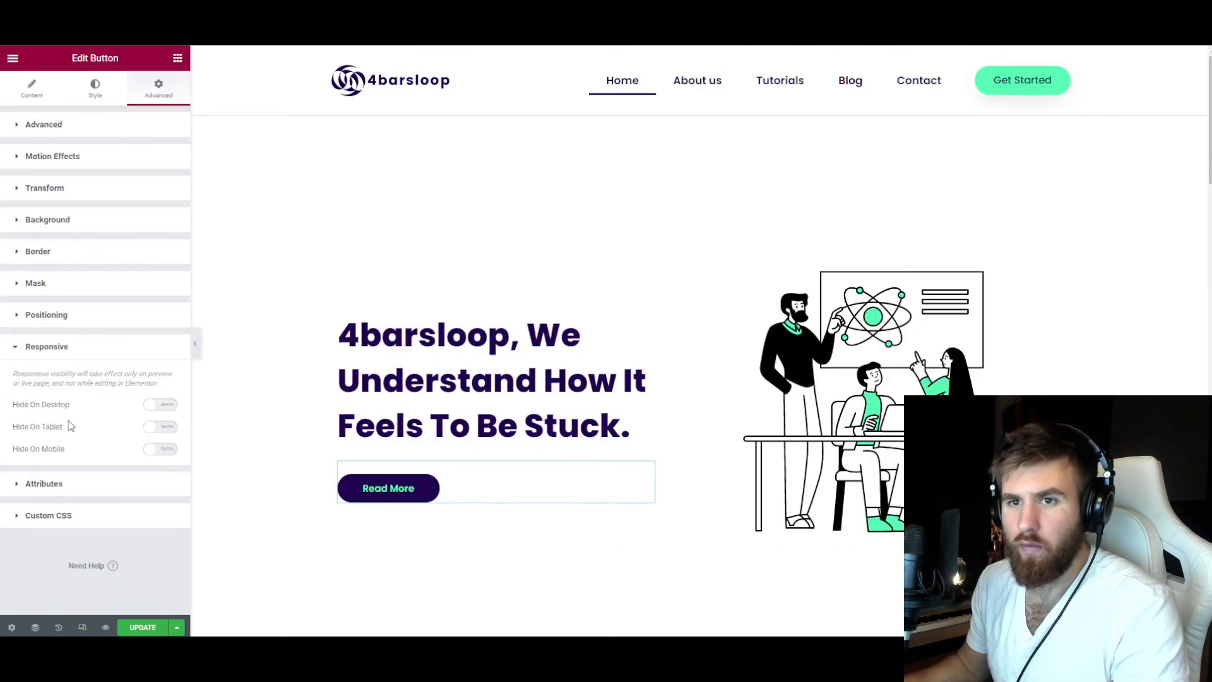
pyautogui.click(52, 156)
pyautogui.click(94, 301)
pyautogui.click(56, 371)
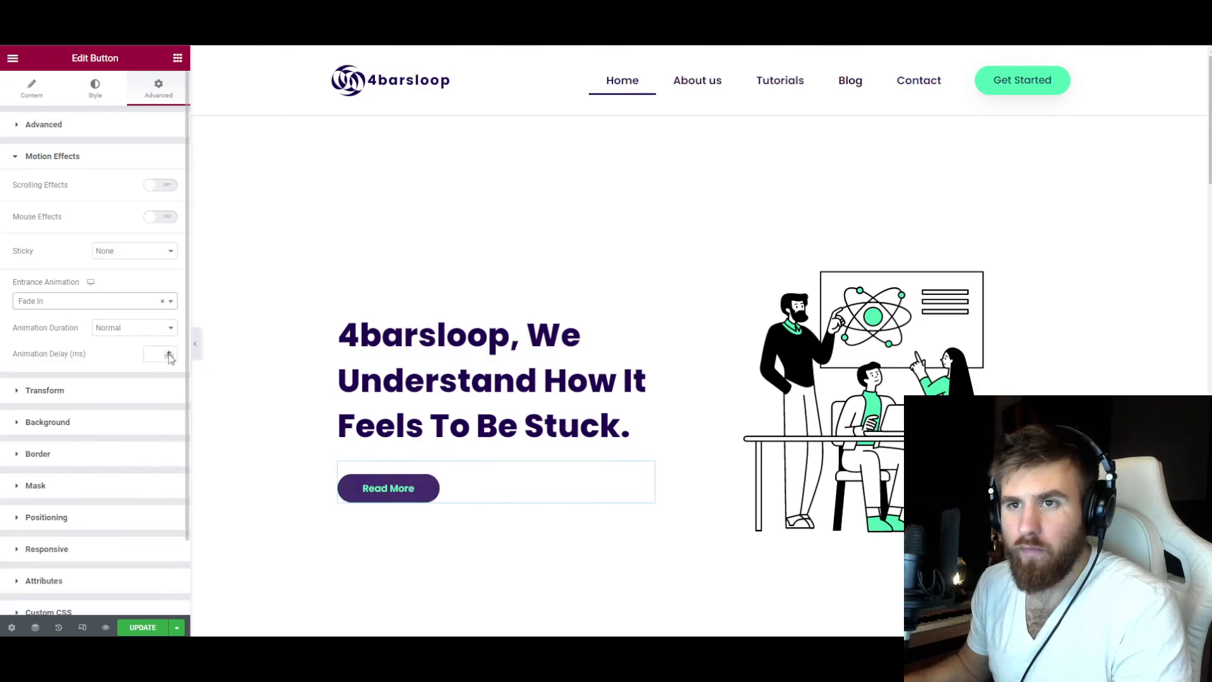
# Give the hero illustration a Fade In Up entrance animation with a 200 ms delay.
pyautogui.click(996, 271)
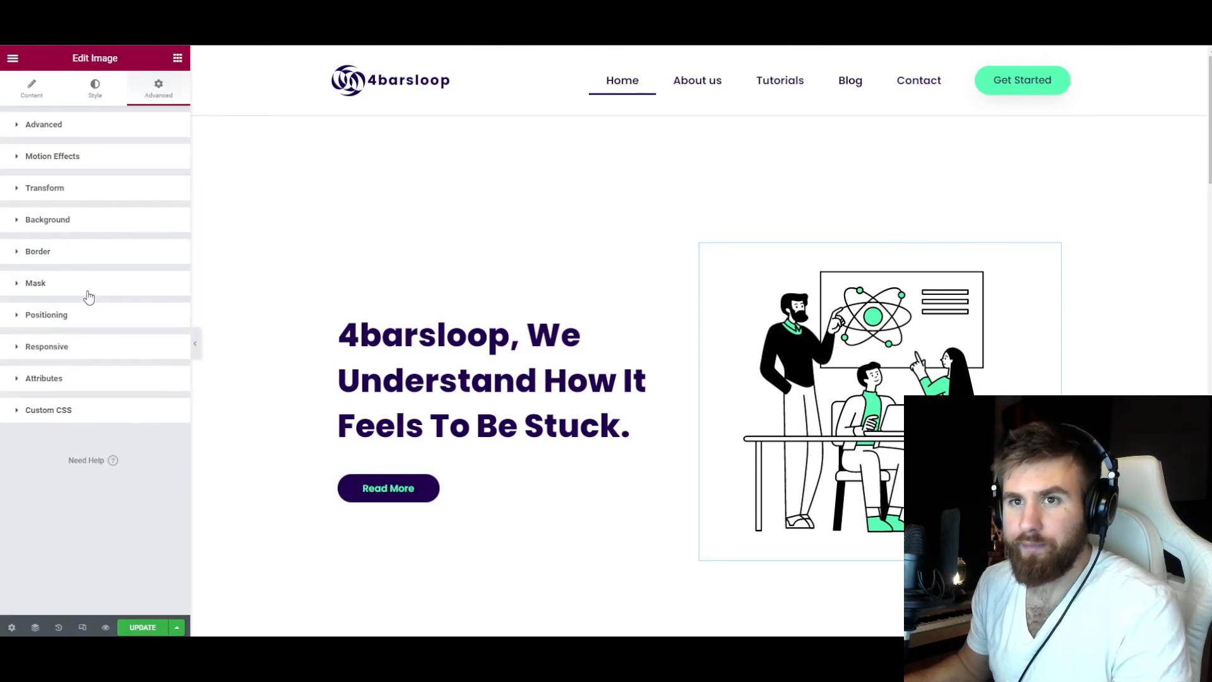
pyautogui.click(52, 156)
pyautogui.click(94, 300)
pyautogui.click(73, 427)
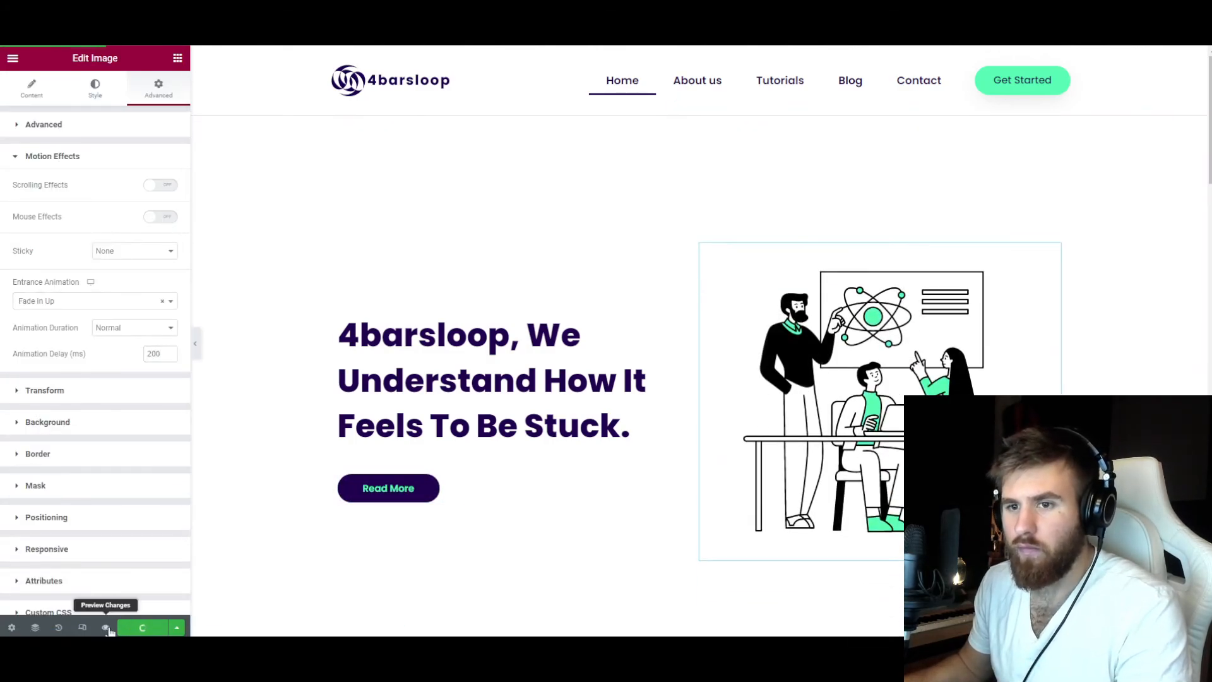
# Update the page and preview its entrance animations down past the coaching section.
pyautogui.click(106, 627)
pyautogui.scroll(-7, 362, 367)
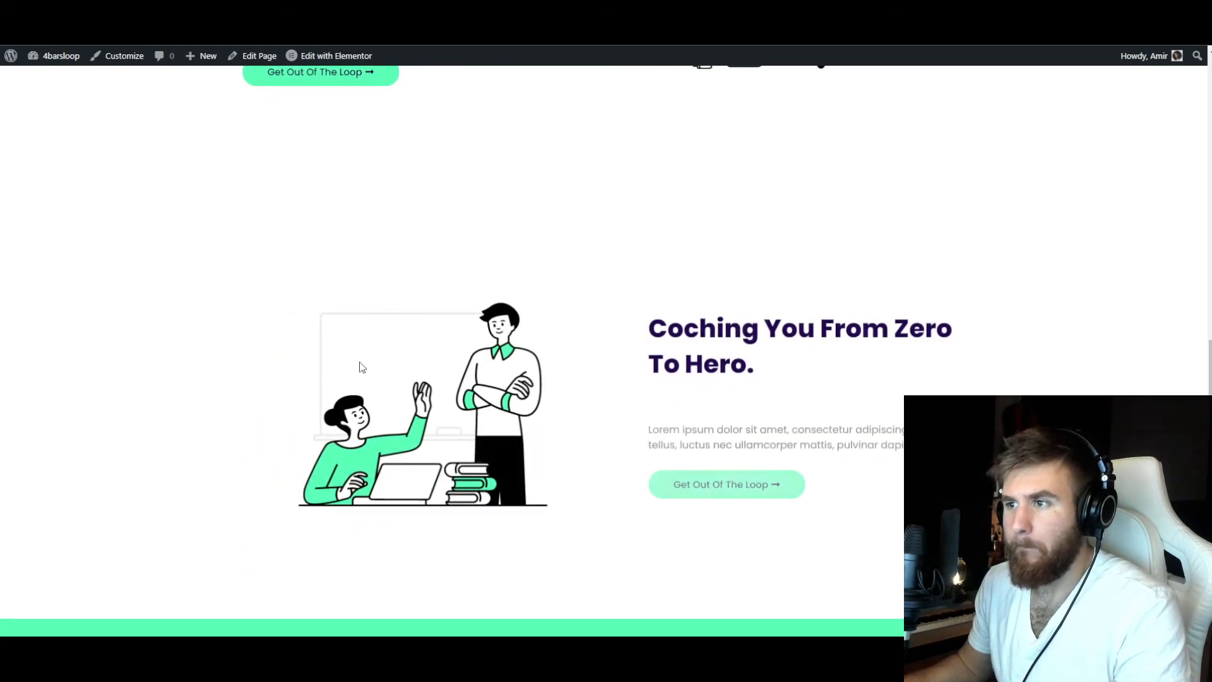
pyautogui.scroll(-6, 362, 368)
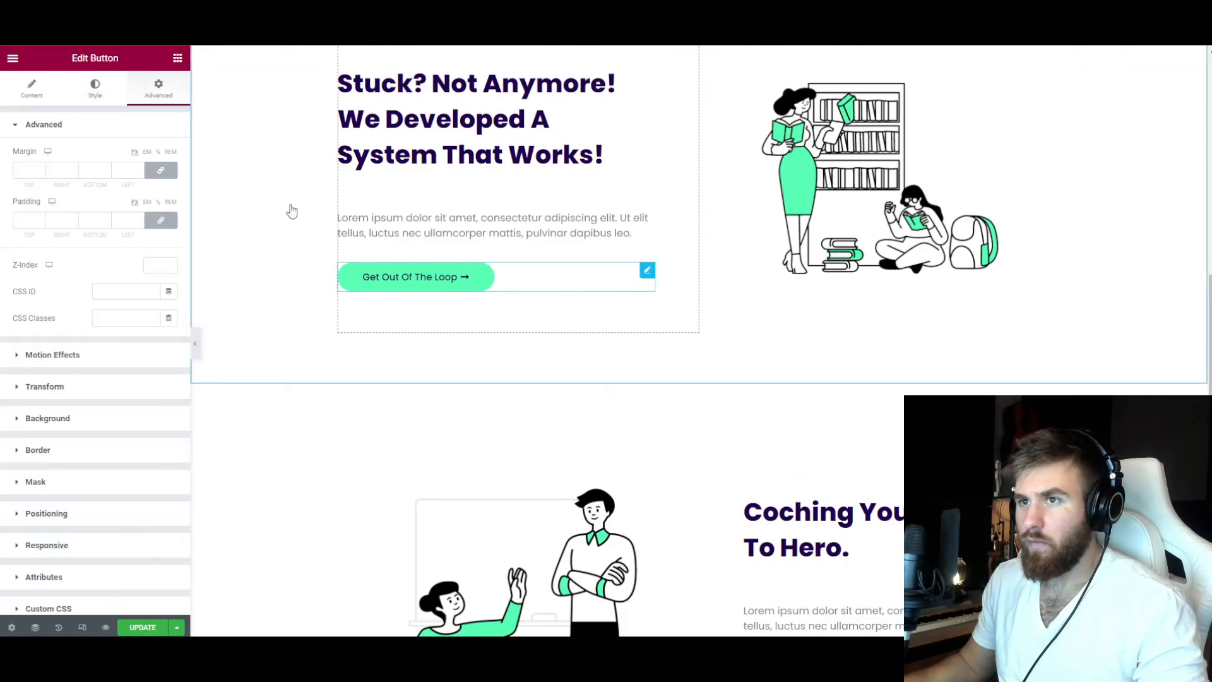
# Adjust the typography of the "Get Out Of The Loop" button under "Stuck? Not Anymore!" and paste its style onto the coaching section's matching button.
pyautogui.click(95, 89)
pyautogui.click(130, 345)
pyautogui.rightClick(651, 272)
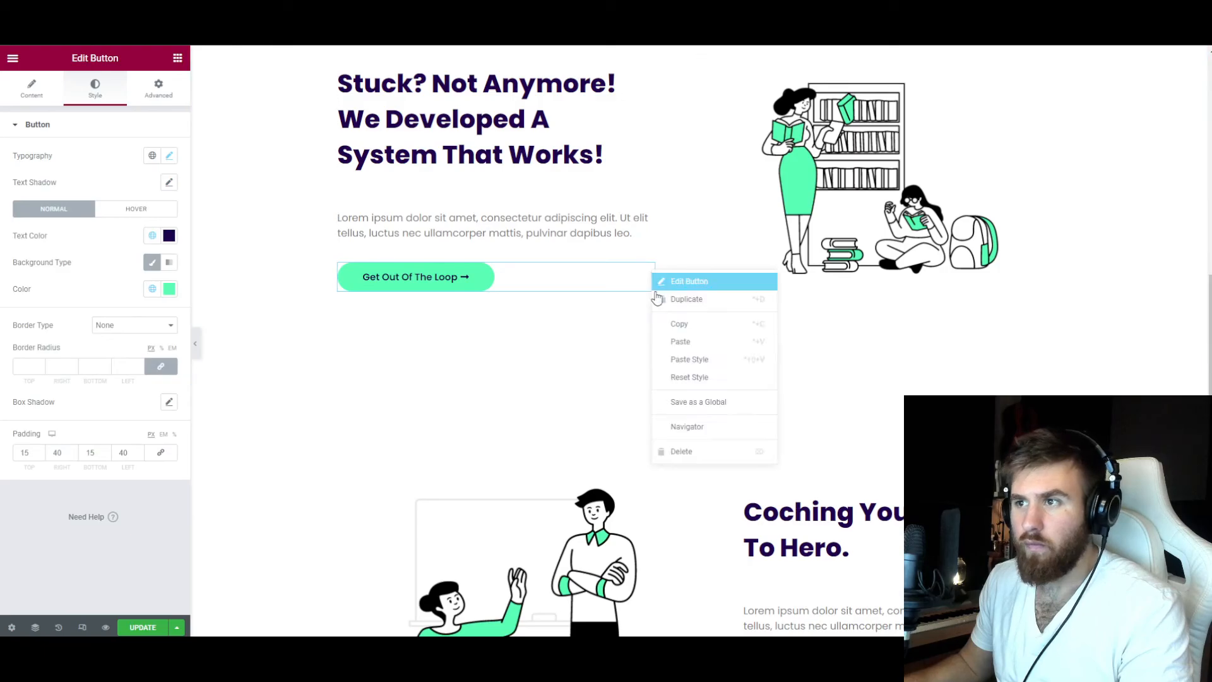
pyautogui.click(680, 324)
pyautogui.scroll(-5, 685, 329)
pyautogui.rightClick(1051, 354)
pyautogui.click(1080, 424)
# Update the page and review it from the hero down to the "Why Us?" section.
pyautogui.scroll(-11, 707, 384)
pyautogui.scroll(18, 618, 416)
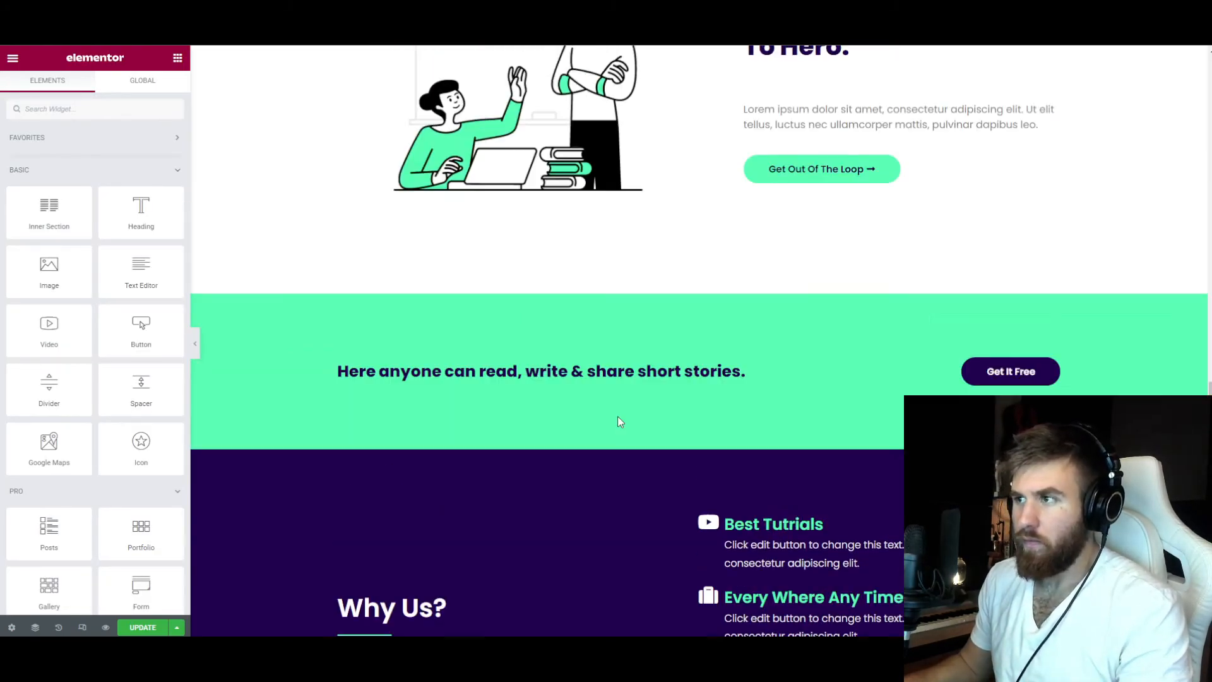
pyautogui.click(648, 420)
pyautogui.scroll(10, 506, 406)
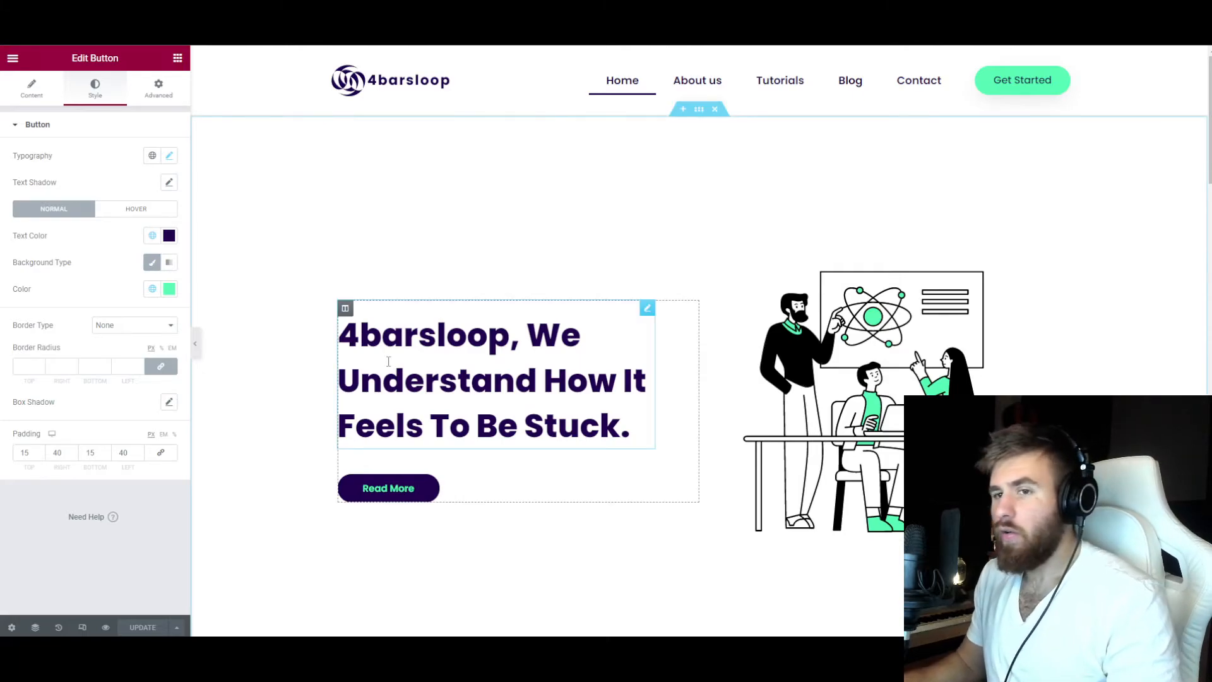
pyautogui.scroll(-1, 388, 362)
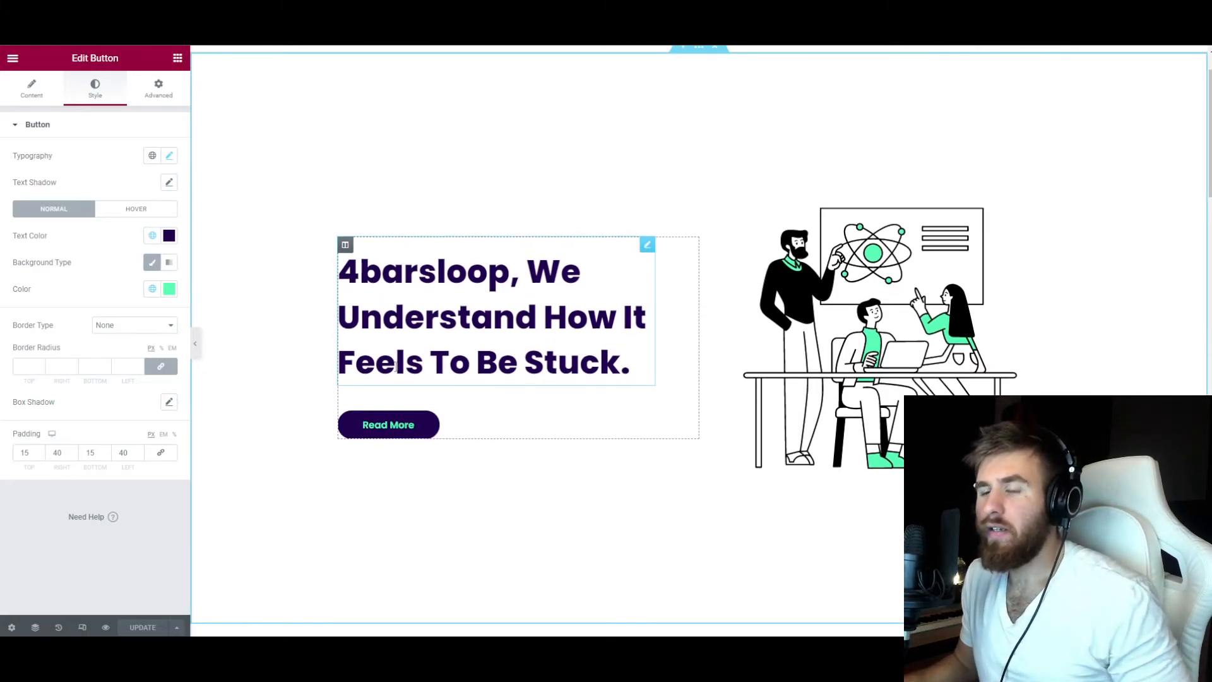
pyautogui.scroll(1, 404, 354)
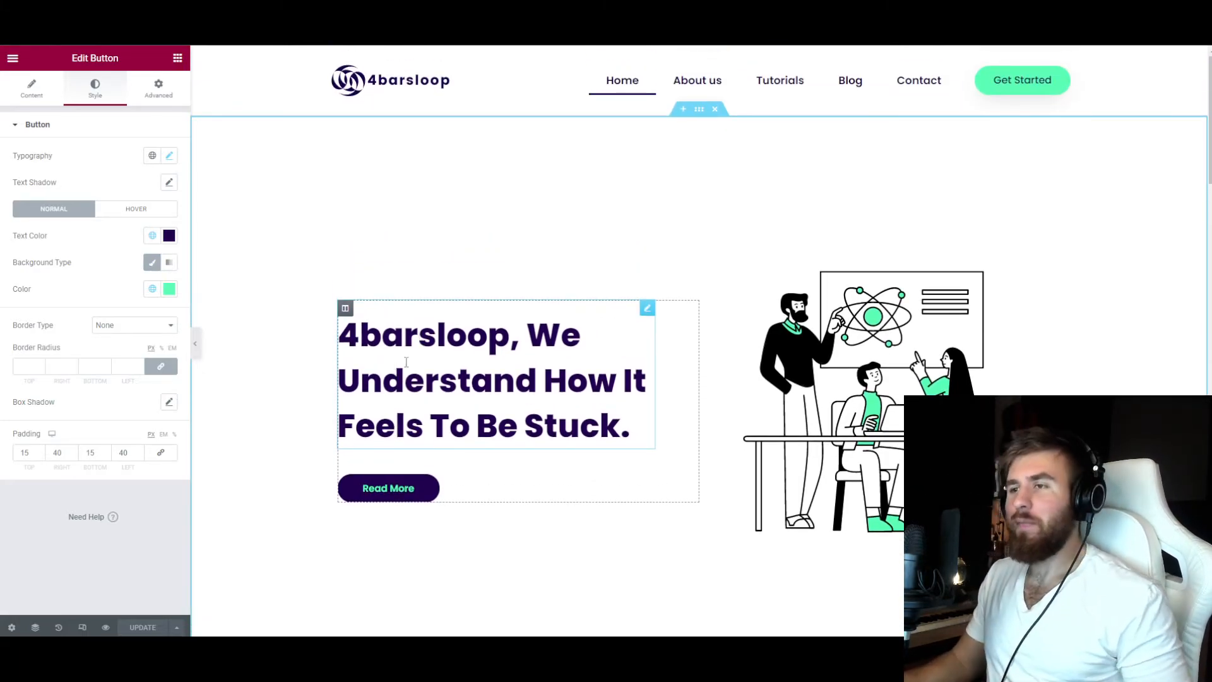
pyautogui.scroll(-8, 894, 378)
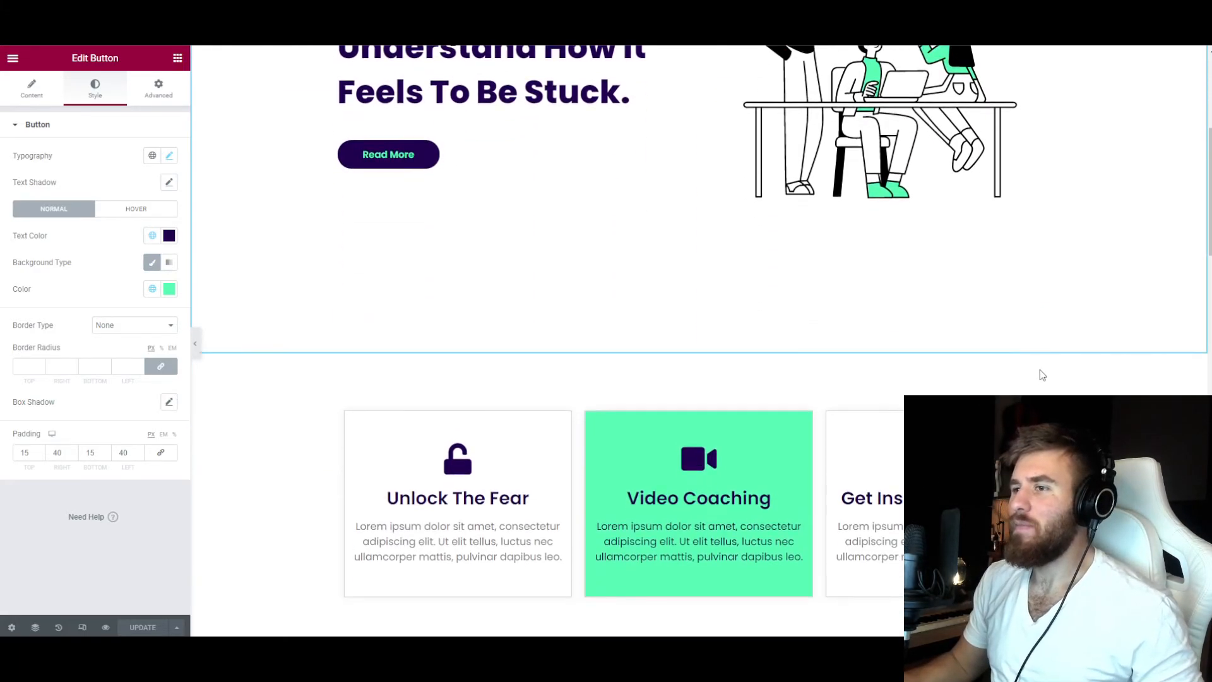
pyautogui.scroll(-10, 419, 353)
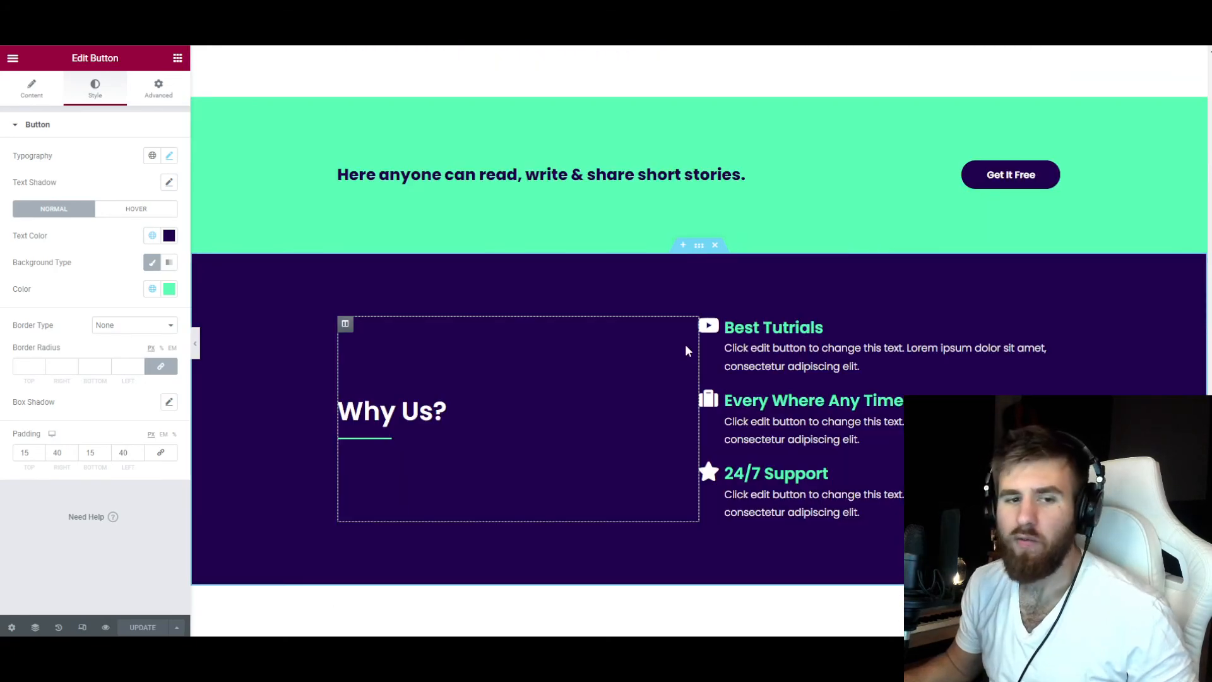
# Preview the Home page and review its sections and entrance animations from the hero down to the mailing-list footer and back up.
pyautogui.scroll(10, 686, 346)
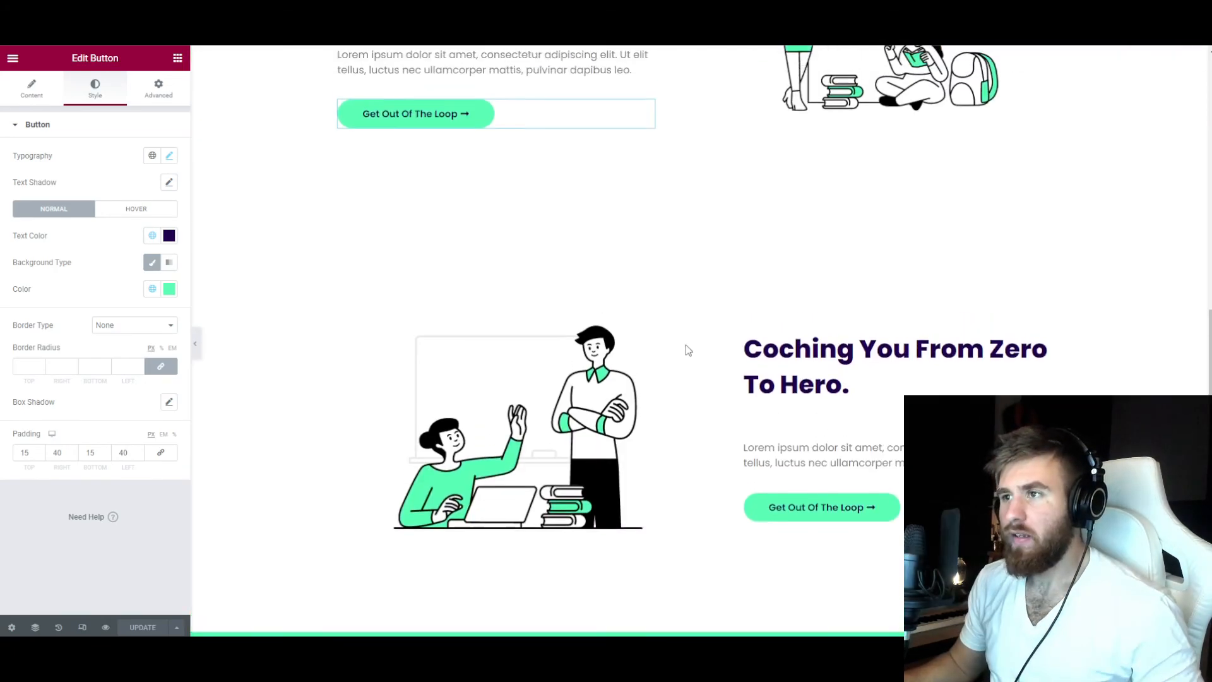
pyautogui.scroll(6, 686, 349)
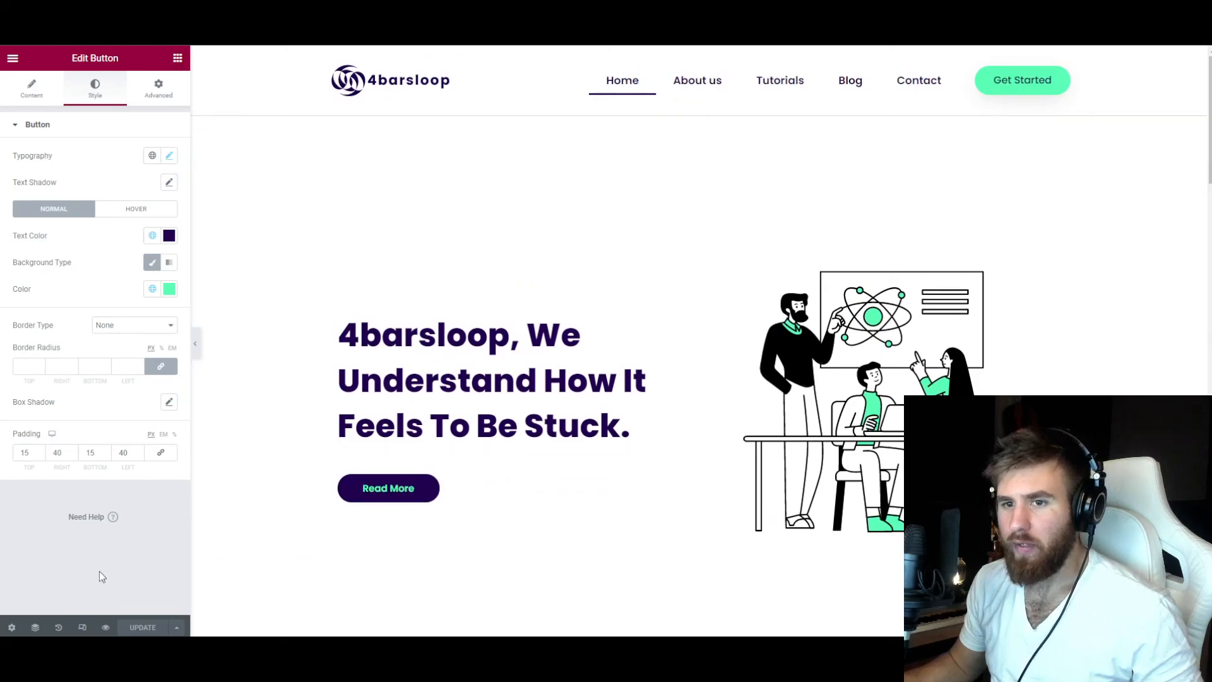
pyautogui.click(107, 629)
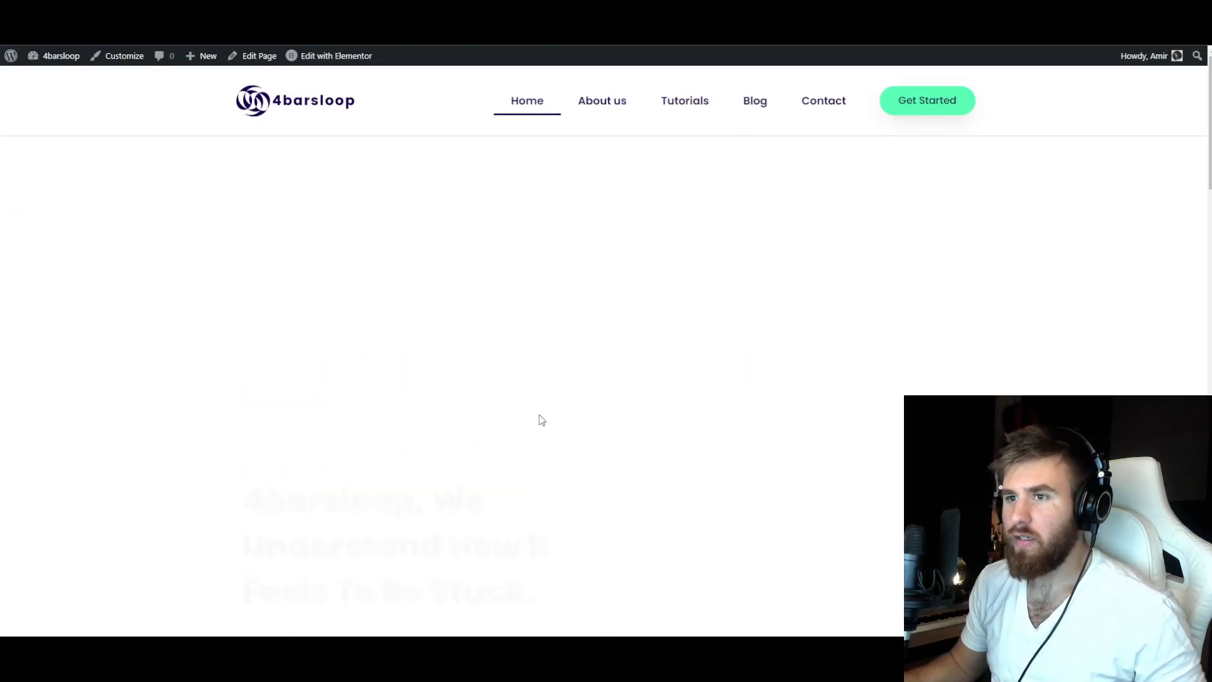
pyautogui.scroll(-6, 541, 419)
pyautogui.scroll(-15, 184, 331)
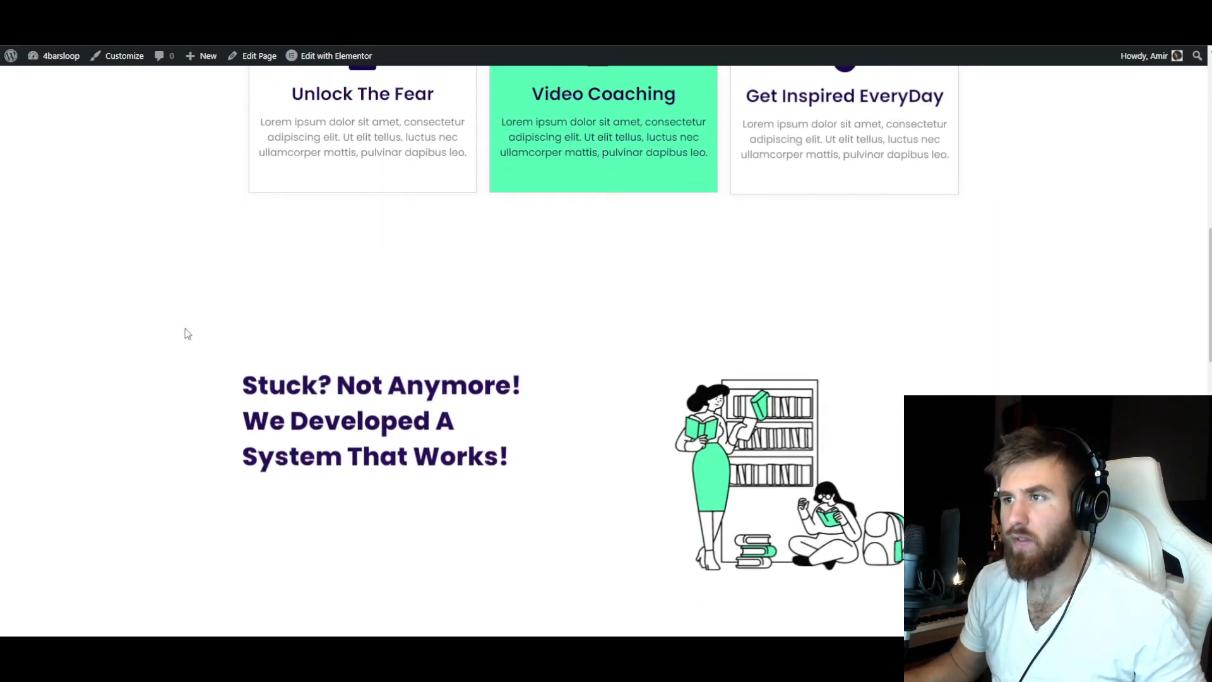
pyautogui.scroll(-10, 185, 333)
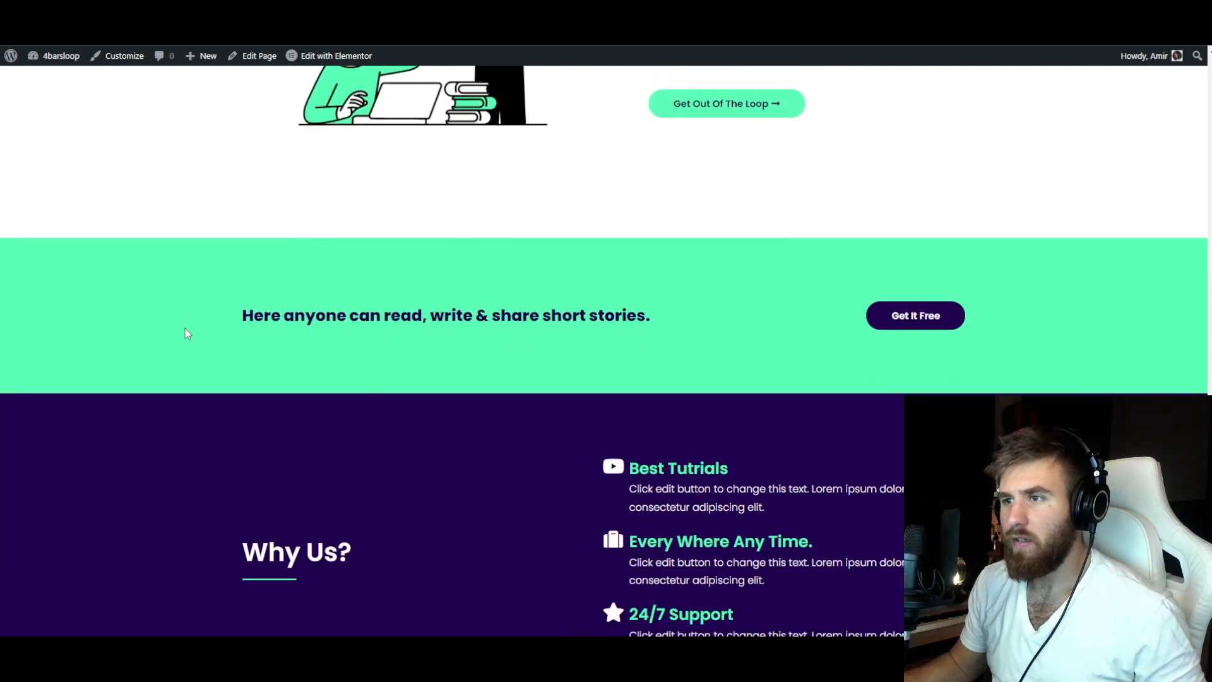
pyautogui.scroll(5, 282, 333)
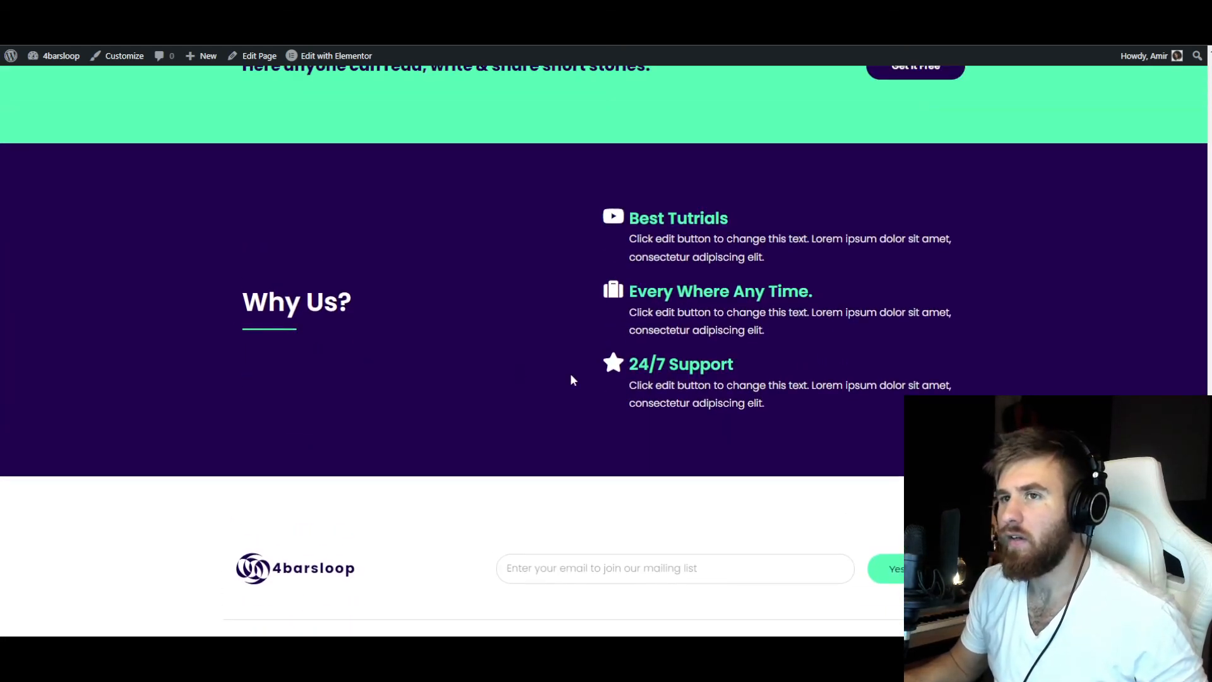
pyautogui.scroll(15, 413, 396)
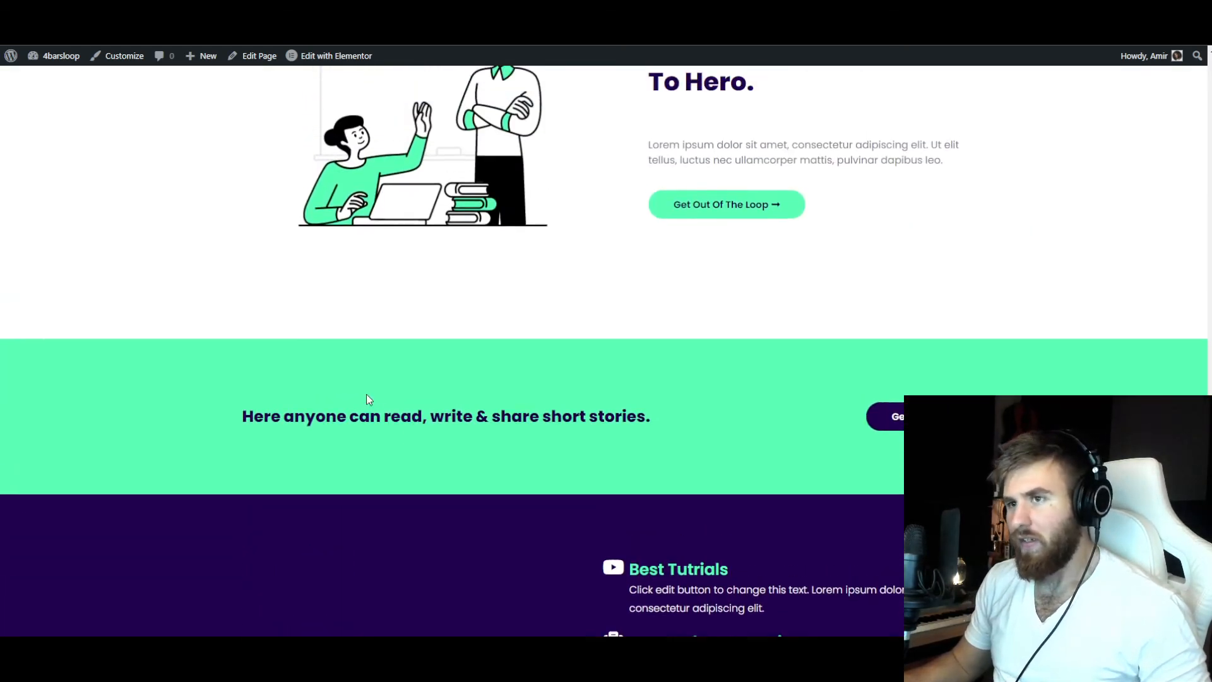
pyautogui.scroll(-9, 215, 393)
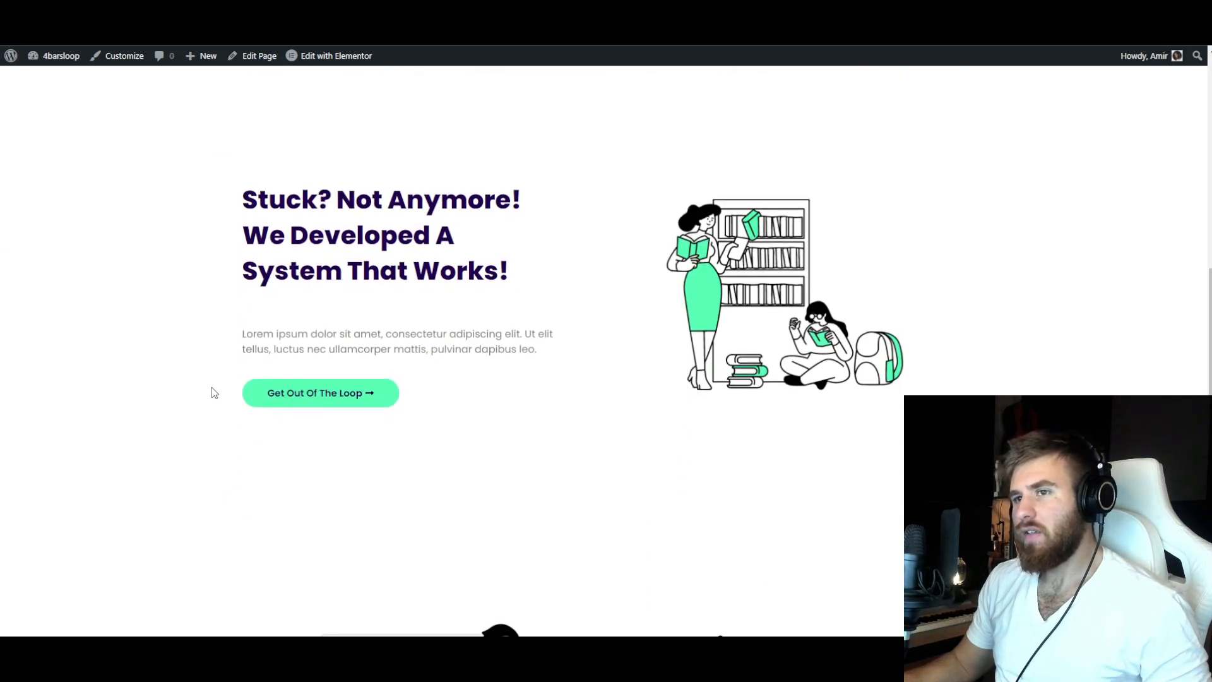
pyautogui.scroll(4, 215, 392)
pyautogui.scroll(10, 214, 392)
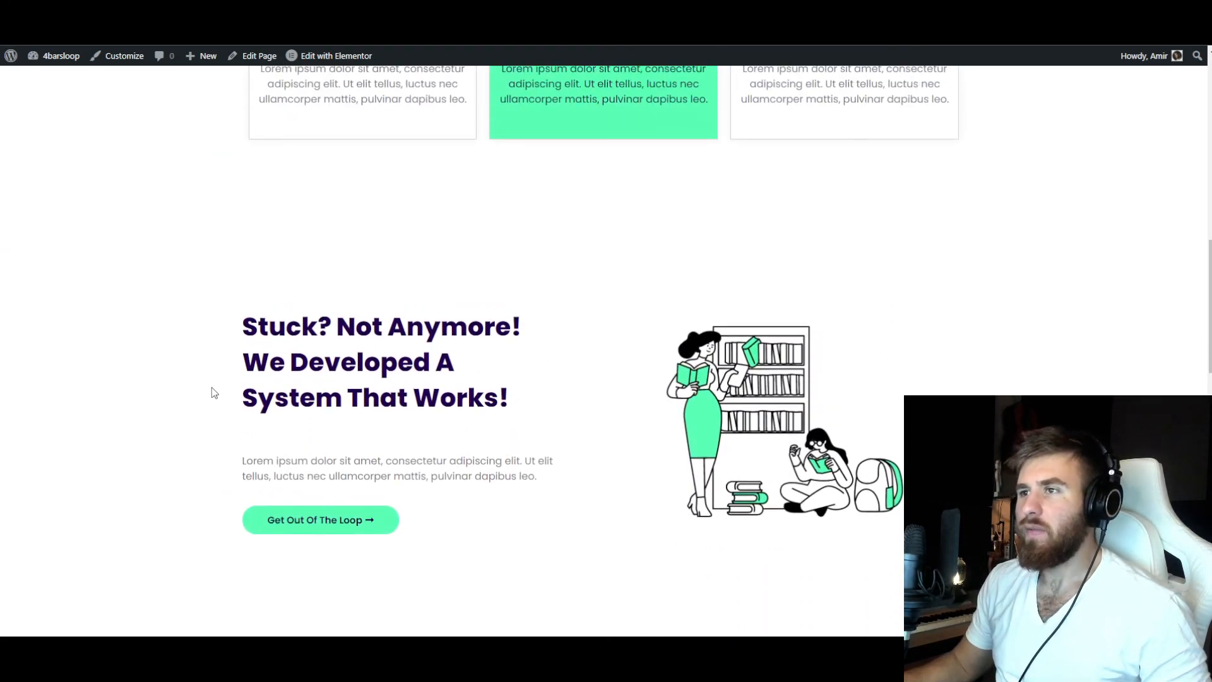